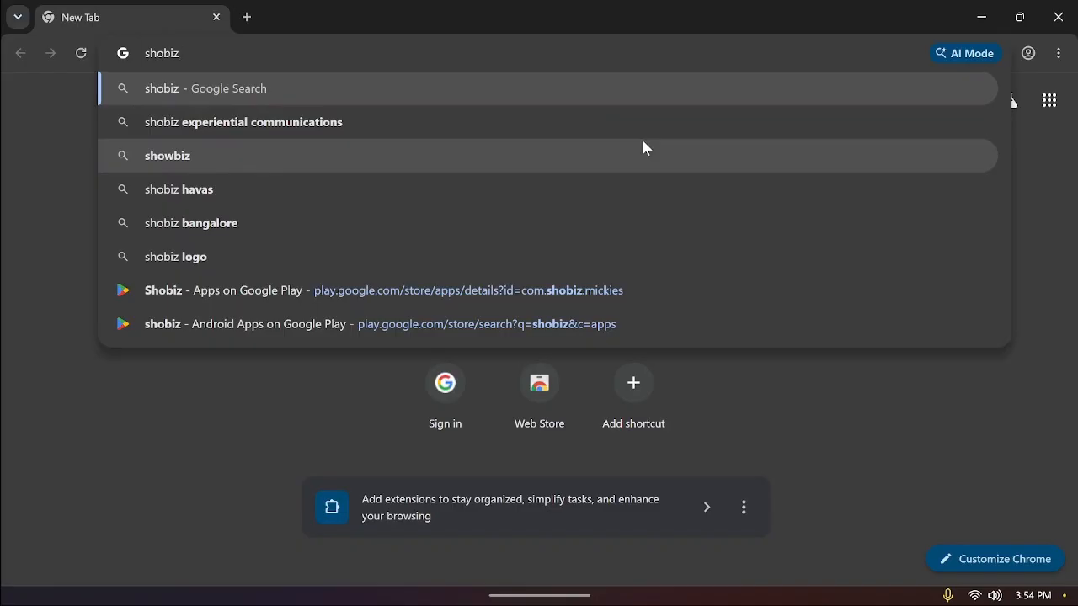
Load shobiz.finitepay.io in Chrome to reach the 'Run your shop smarter' welcome screen
text(.finit)
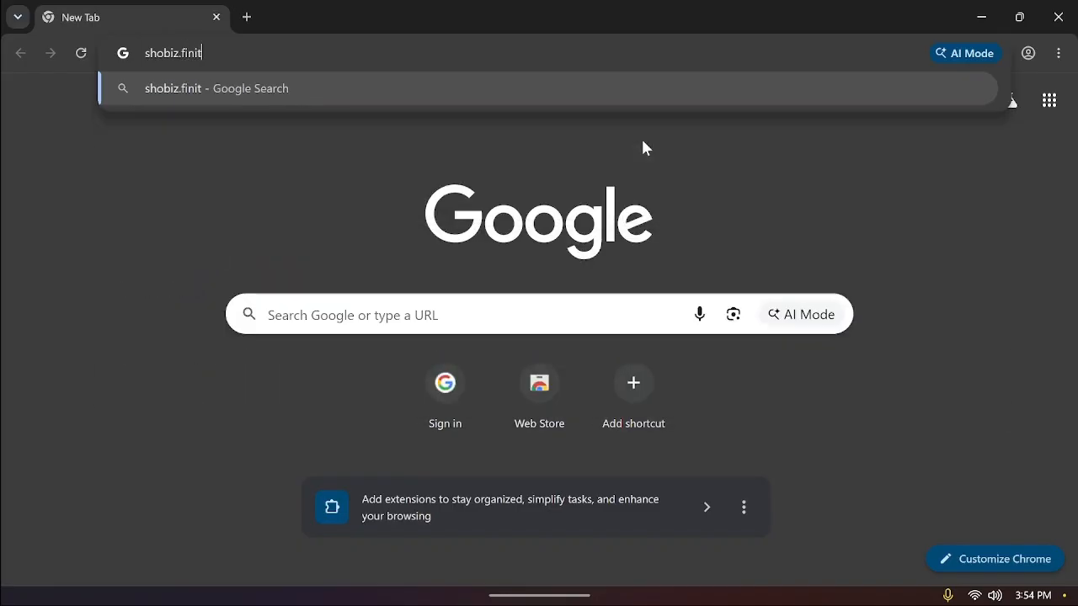
text(epay.io)
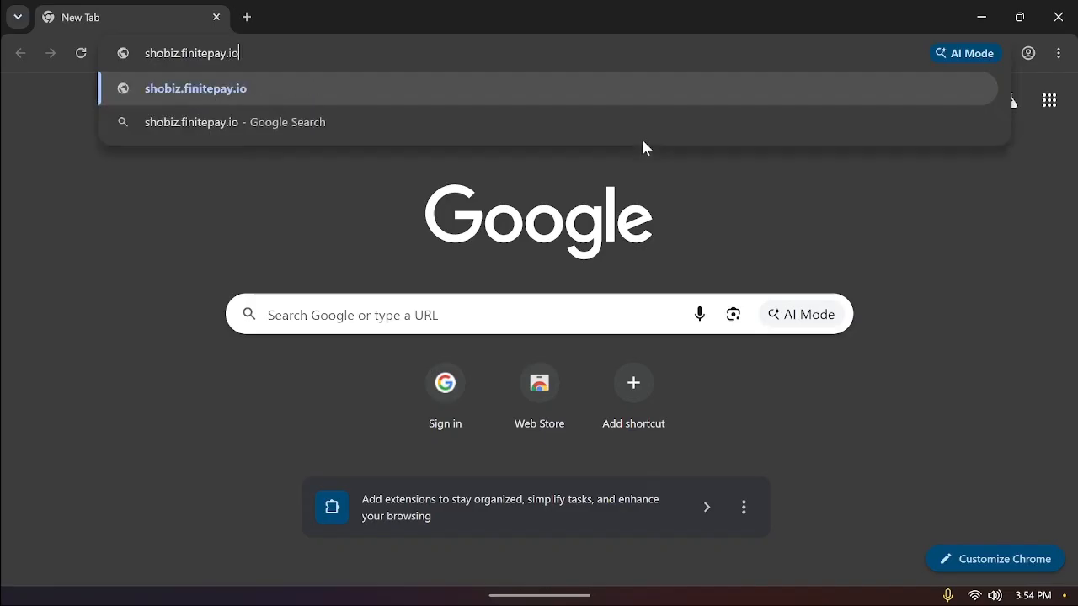
key(Return)
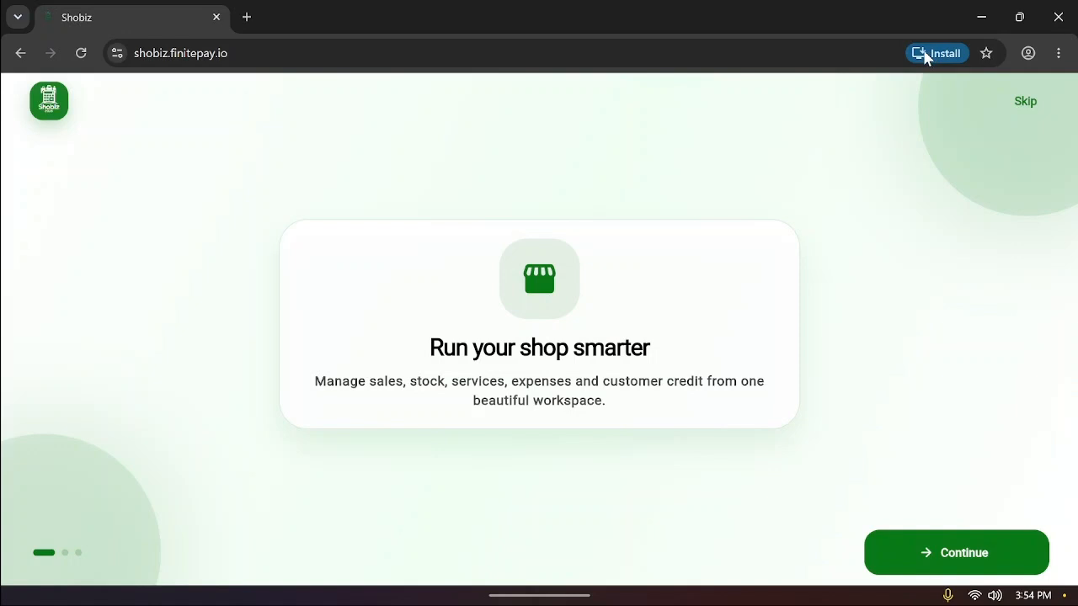
Install Shobiz as an app, pin it to the taskbar, and show its Inventory window
click(926, 54)
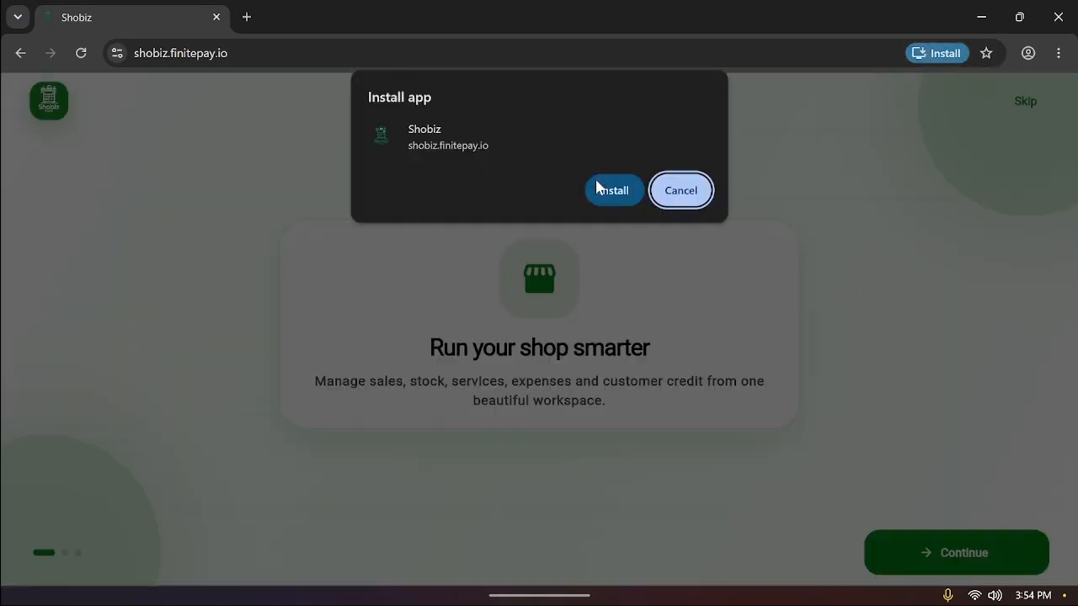
click(608, 190)
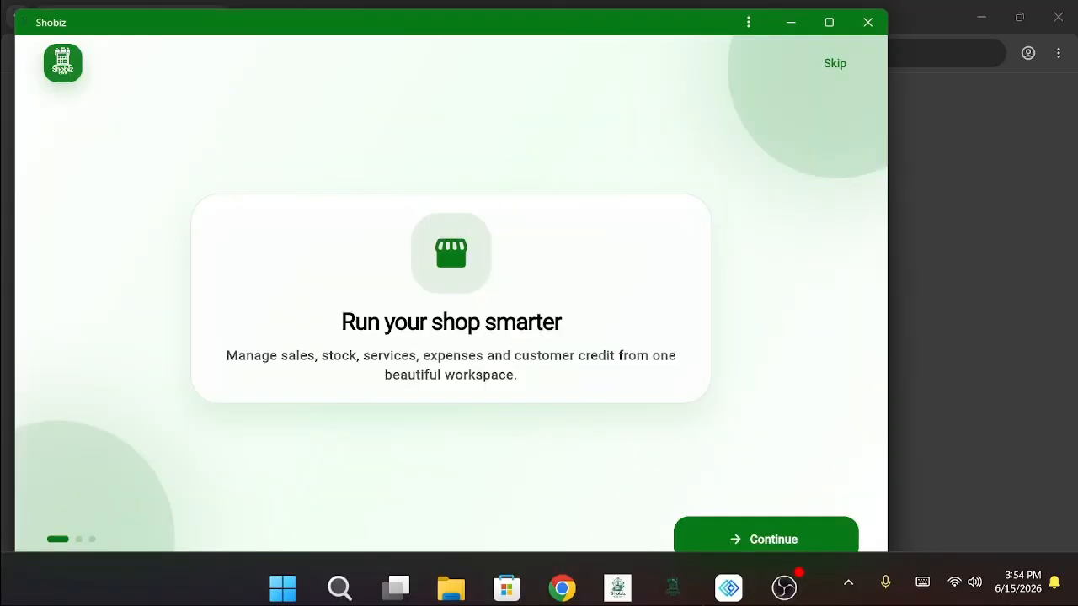
mouse_move(784, 589)
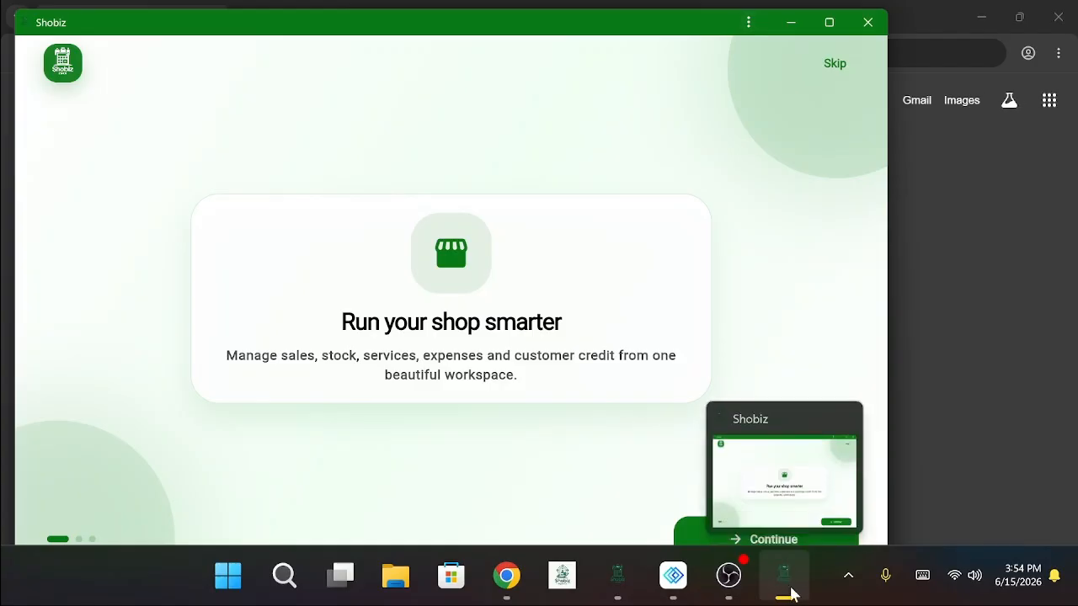
right_click(786, 586)
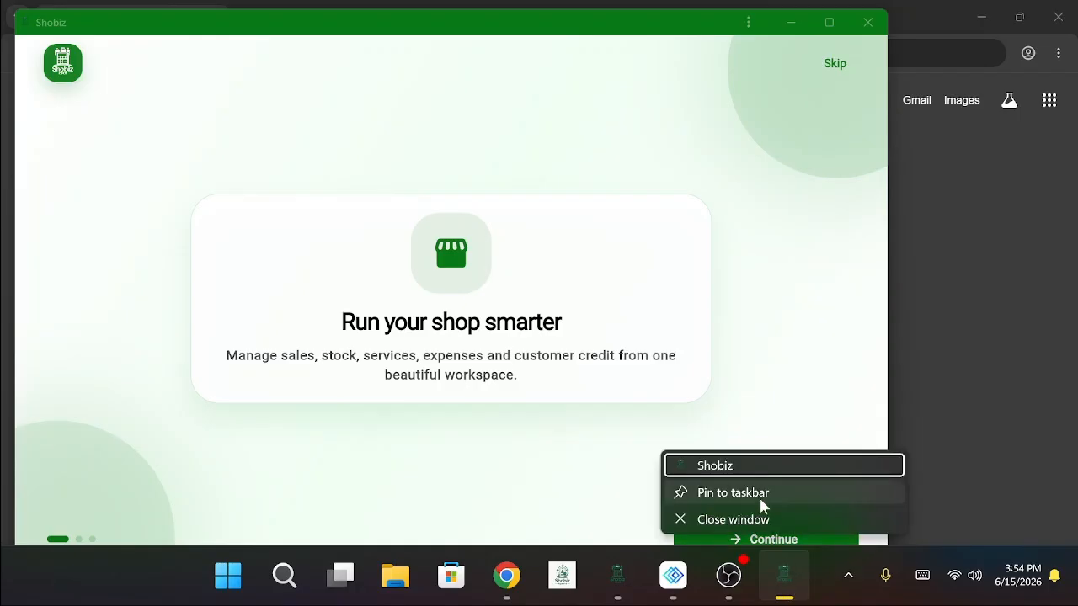
click(758, 496)
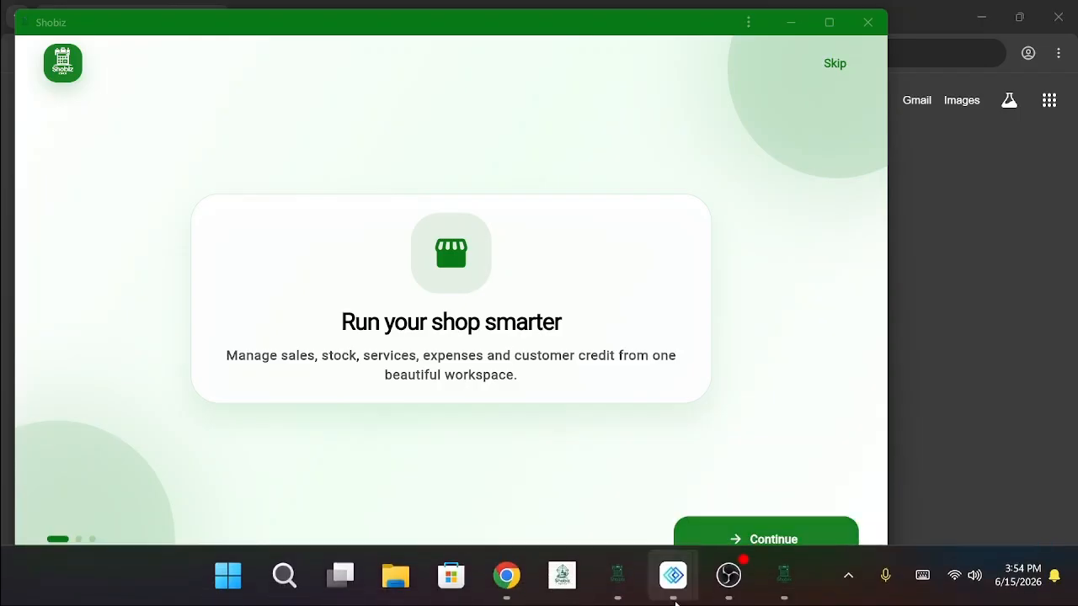
click(624, 593)
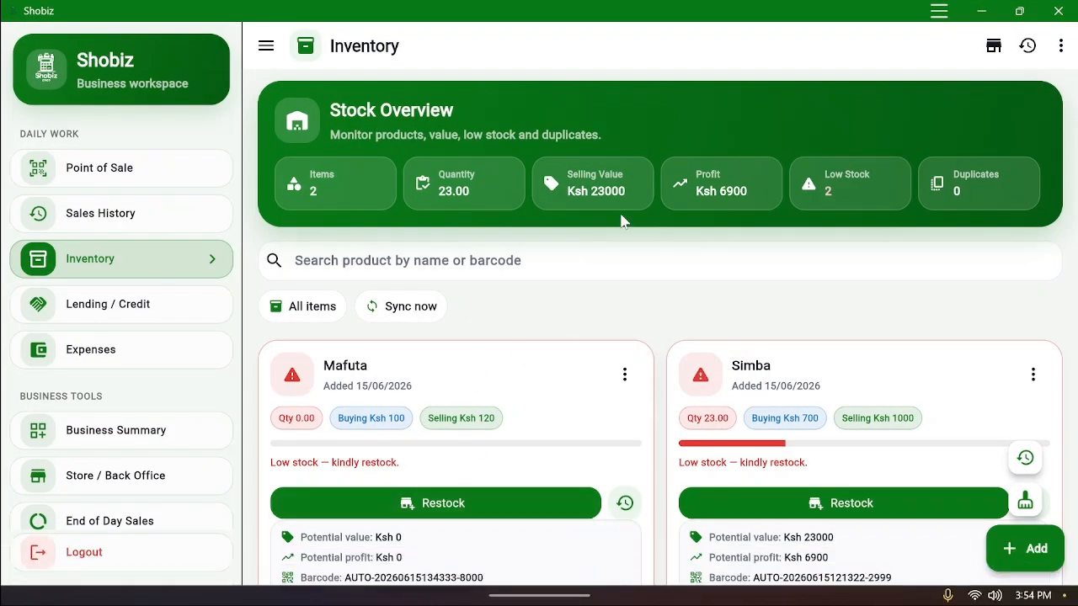
scroll(589, 295, down, 2)
scroll(590, 295, up, 2)
scroll(560, 321, down, 2)
scroll(560, 321, up, 2)
mouse_move(615, 584)
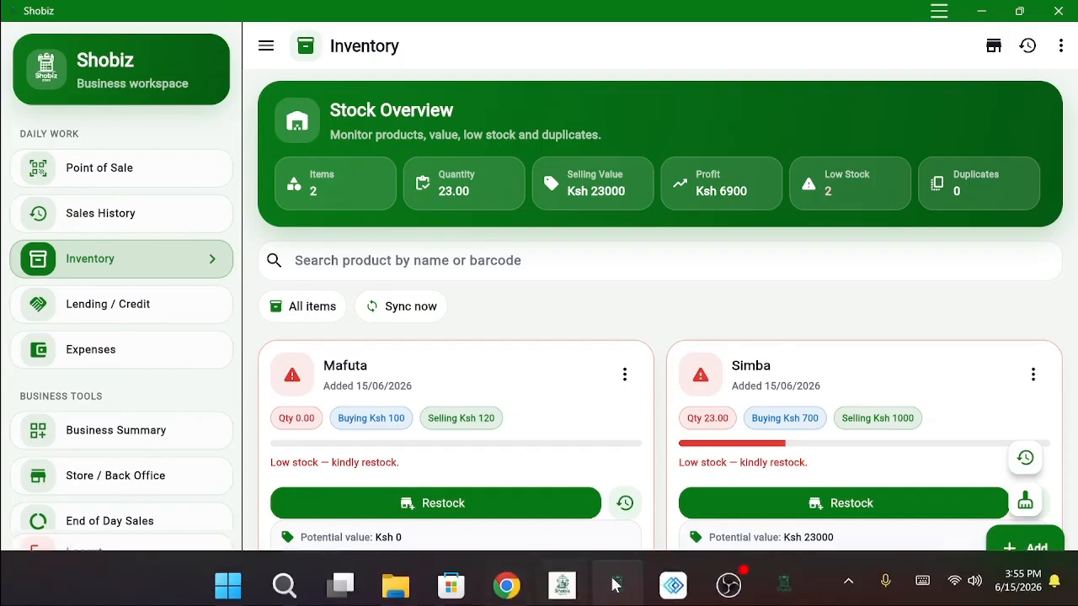
mouse_move(687, 580)
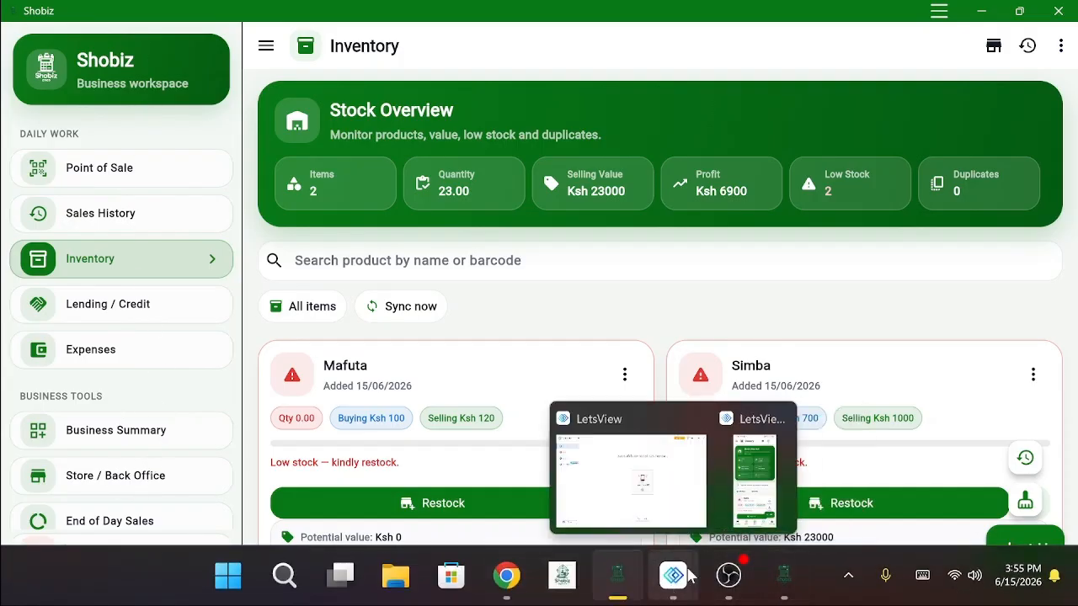
Position the LetsView phone mirror and choose Add > product / inventory item in Shobiz
click(746, 486)
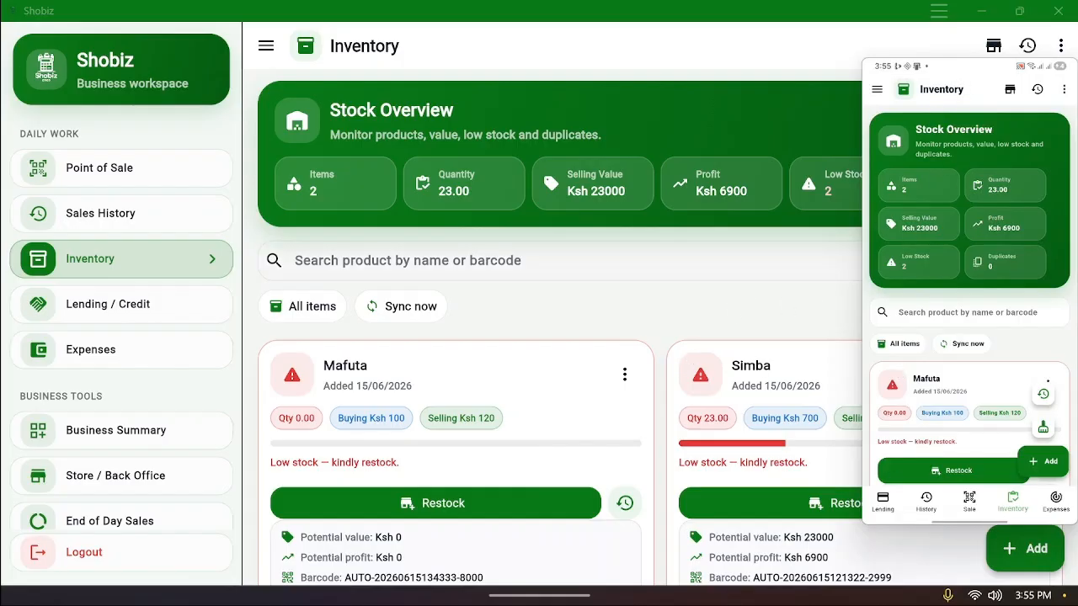
drag(951, 78, 946, 108)
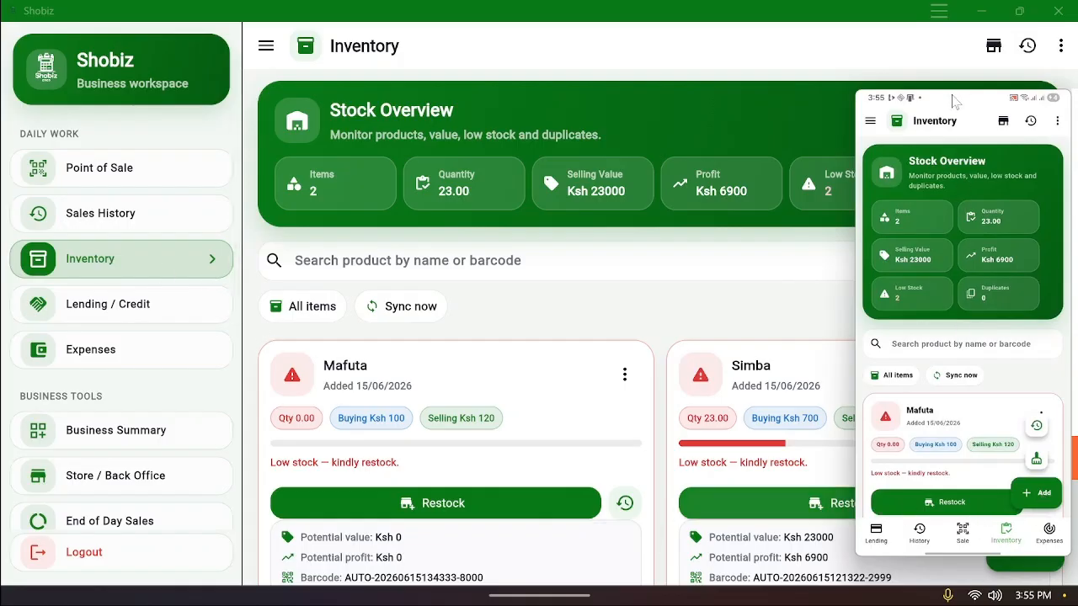
drag(953, 101, 636, 99)
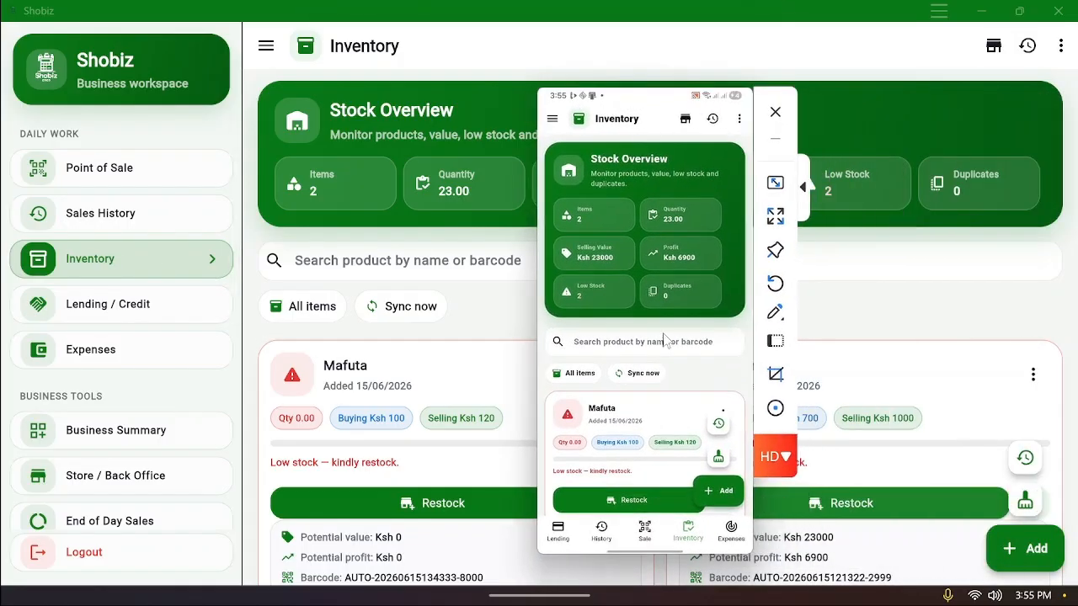
click(717, 498)
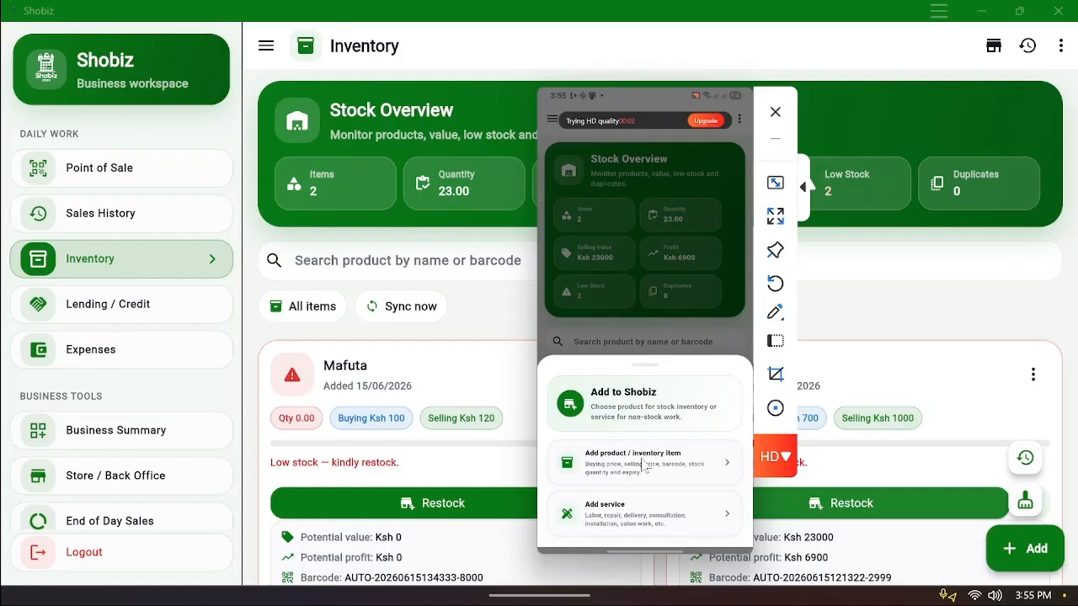
click(645, 465)
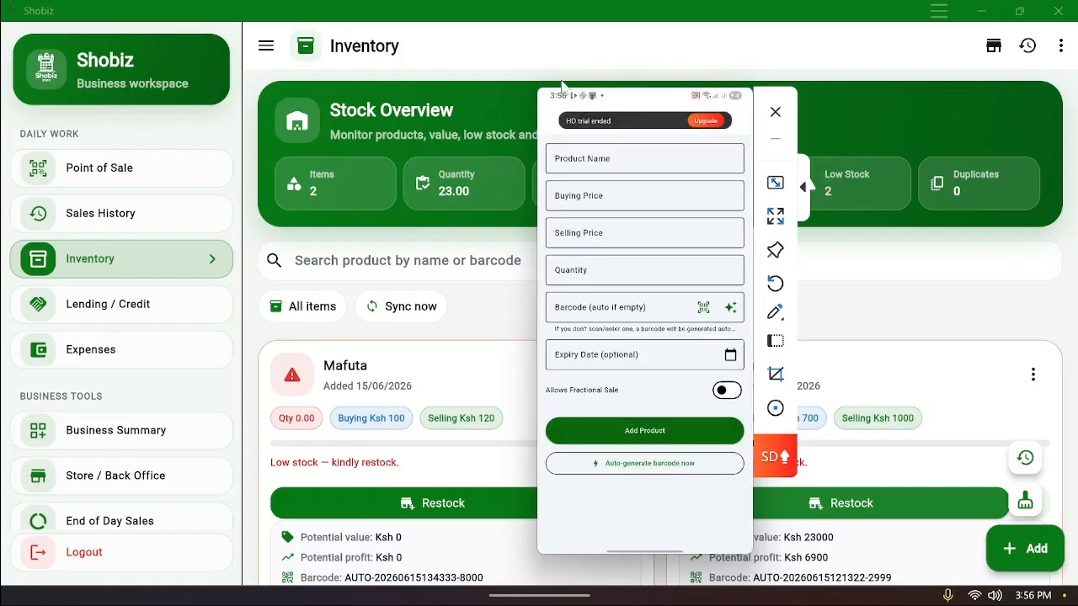
Enter the product name 'Vanilla essence', correcting the typo
drag(614, 101, 920, 88)
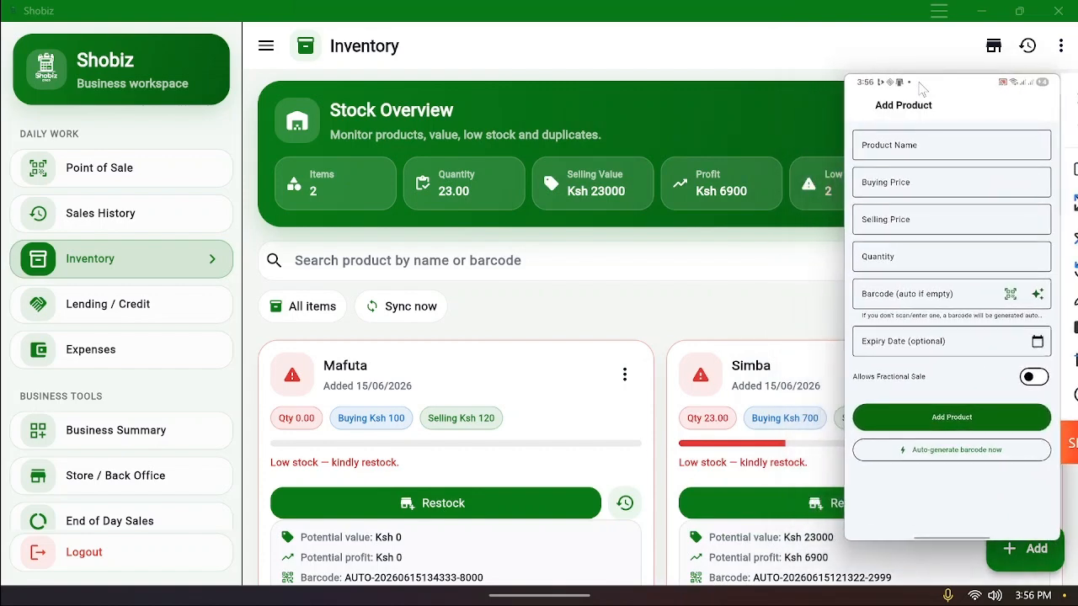
text(Va)
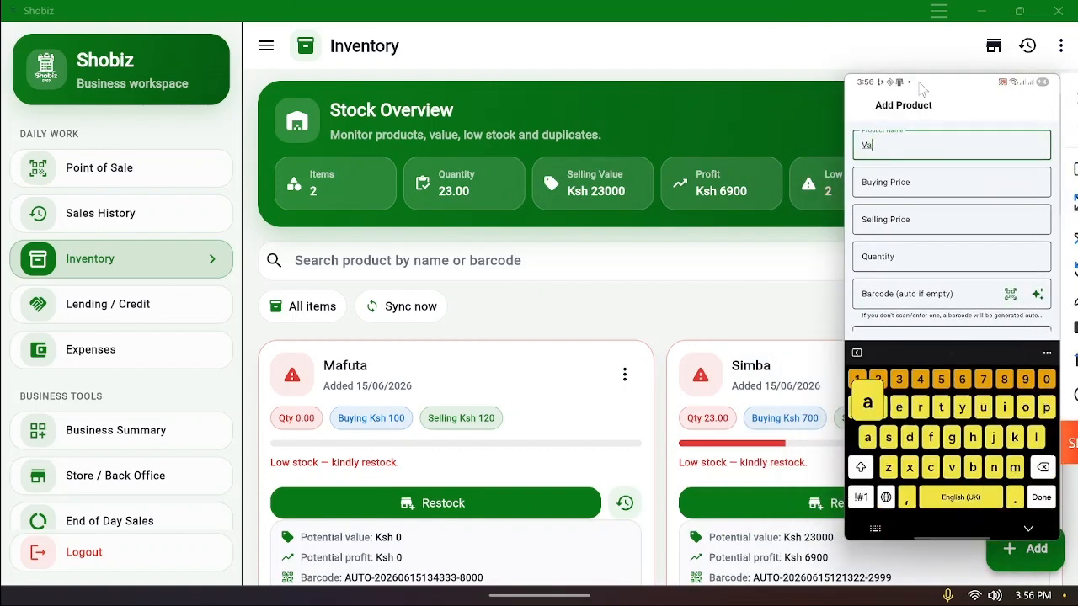
text(nilla)
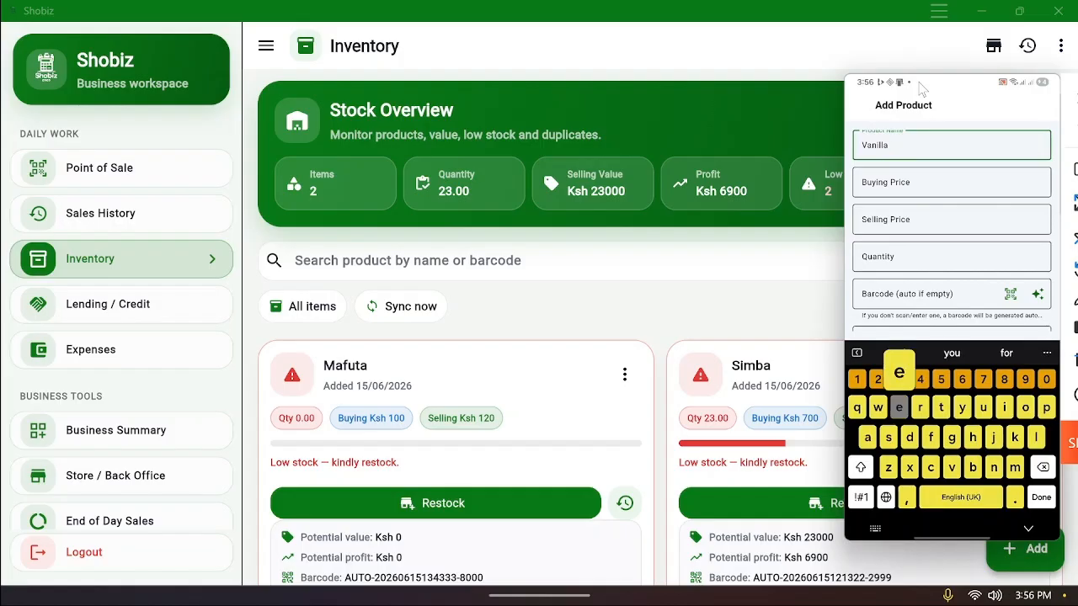
text( eesse)
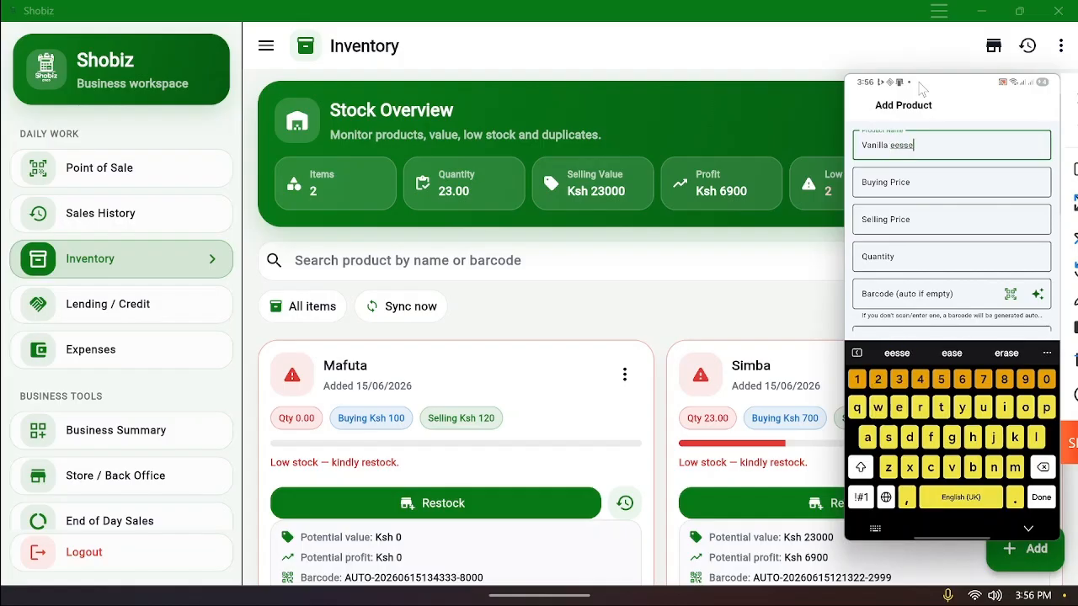
key(BackSpace)
key(BackSpace)
key(BackSpace)
key(BackSpace)
text(sse)
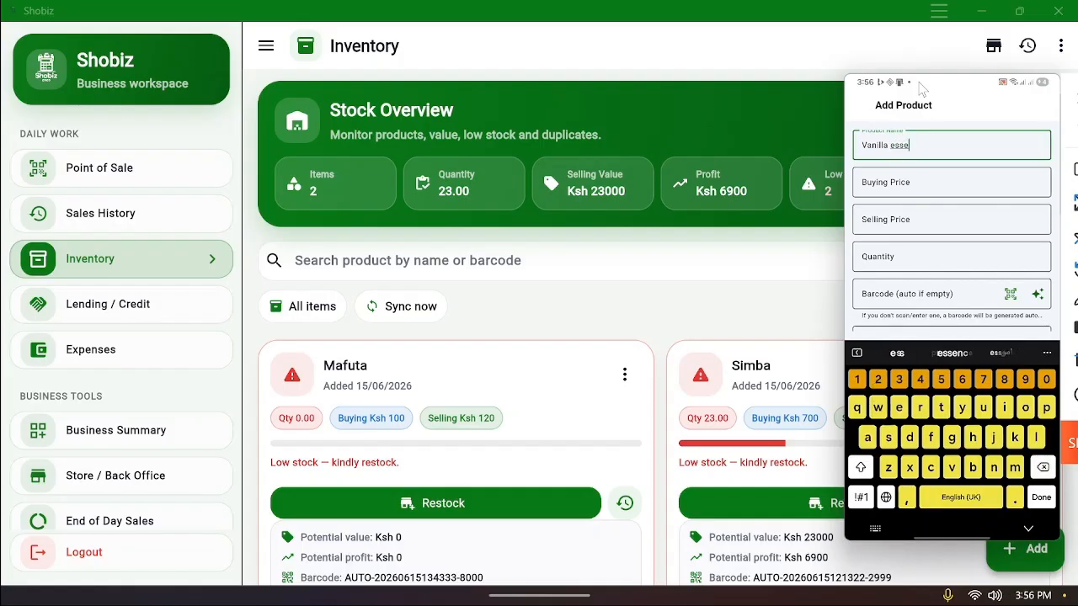
text(n)
key(Tab)
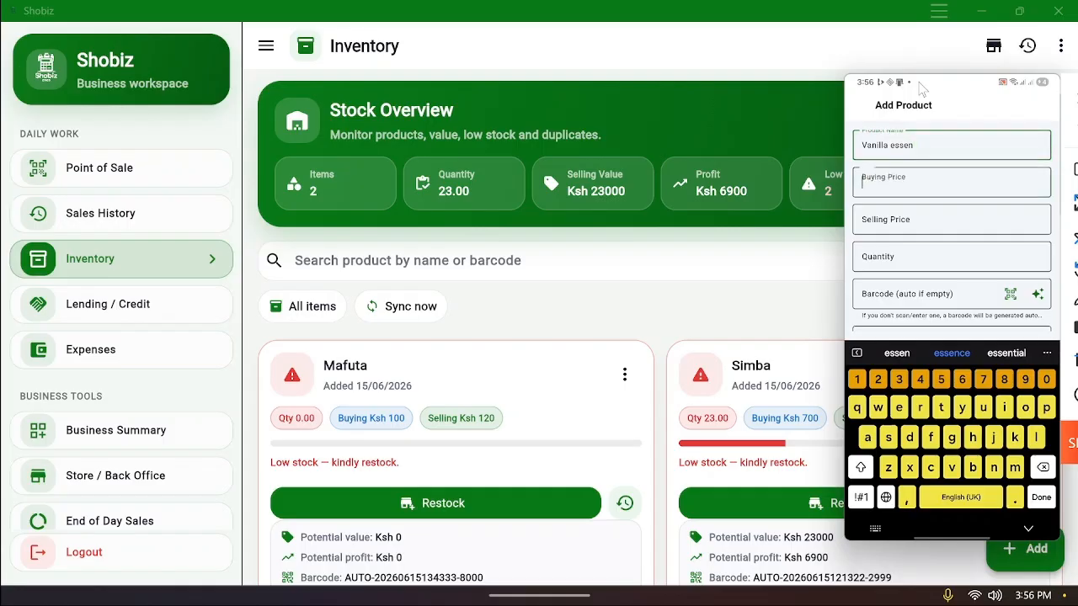
key(shift+Tab)
text(ce)
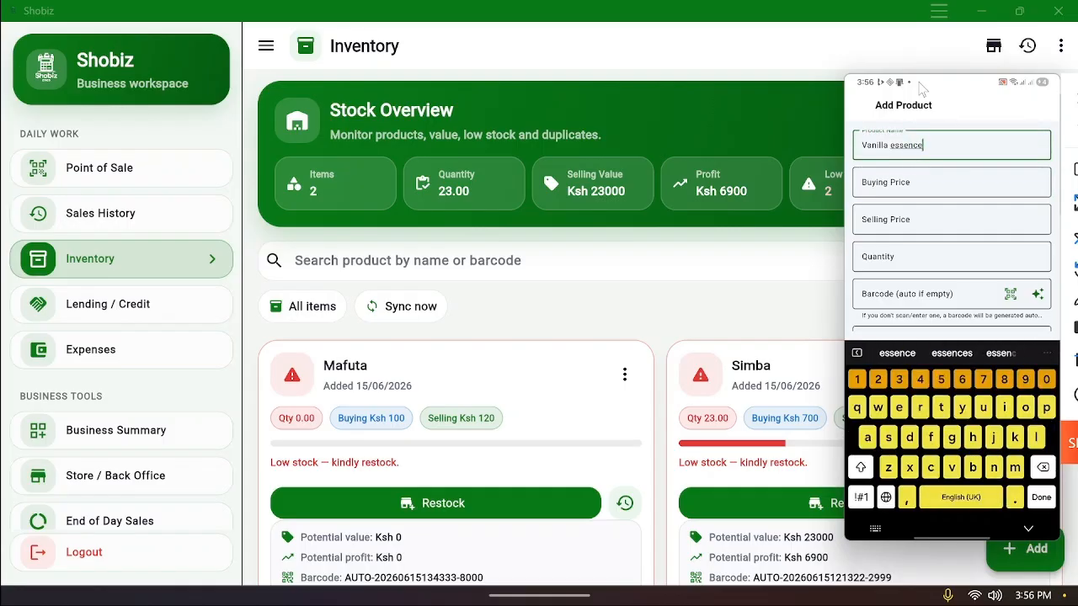
Enter buying price 100 and move through selling price to the quantity field
key(Tab)
text(100)
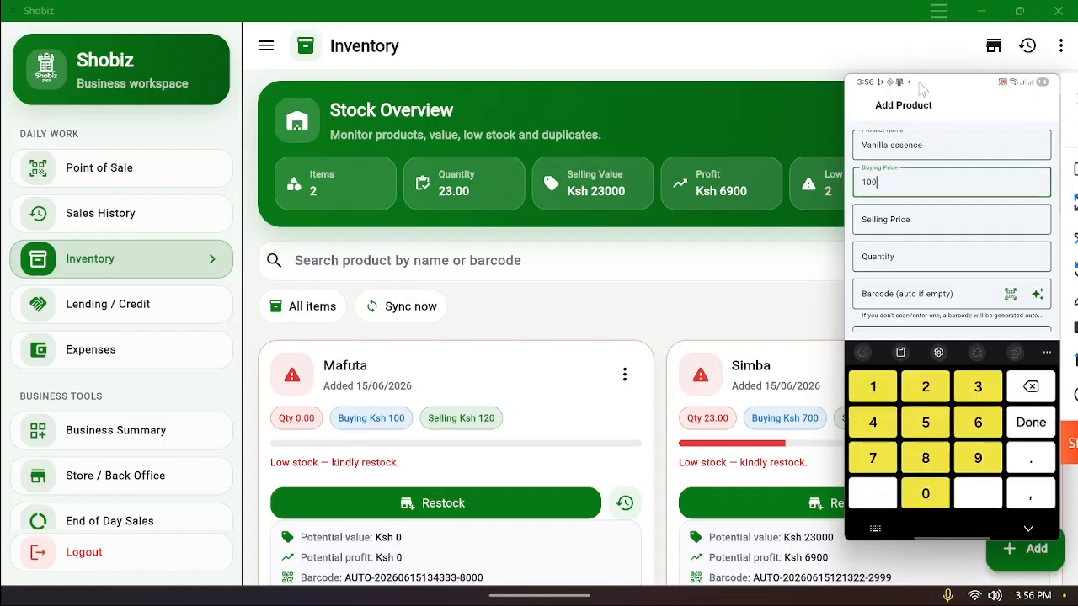
key(Tab)
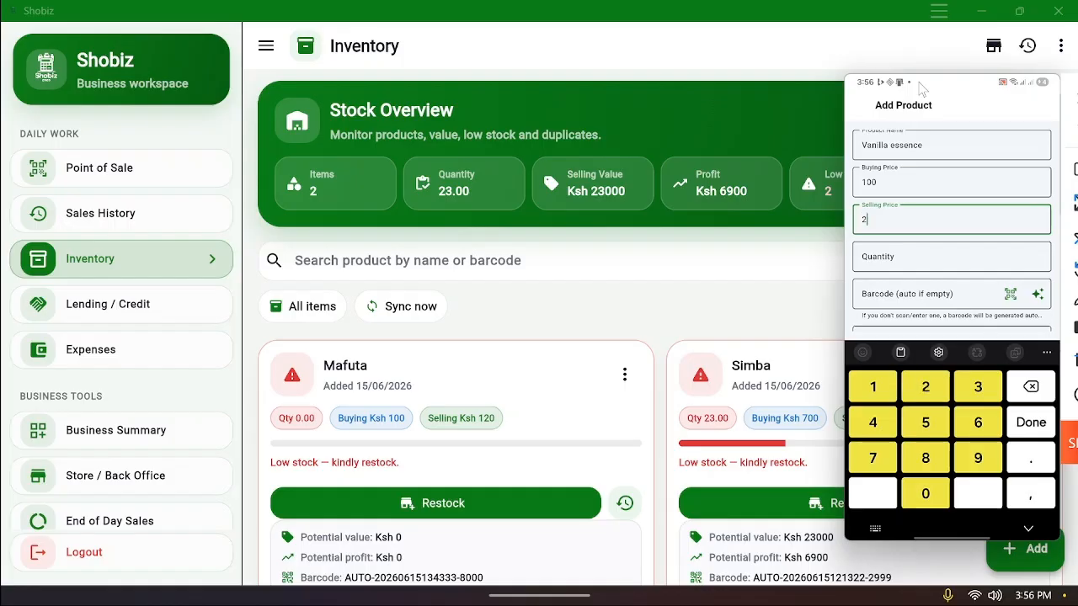
key(Tab)
text(1)
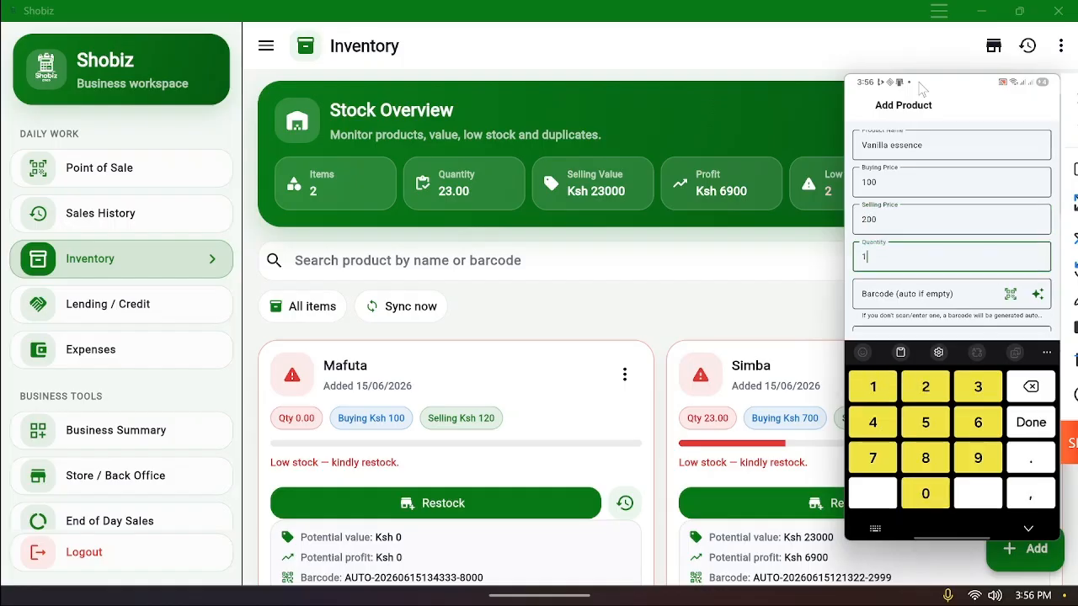
key(BackSpace)
Set quantity 100 and save Vanilla essence with fractional sale left off
text(100)
scroll(951, 228, down, 3)
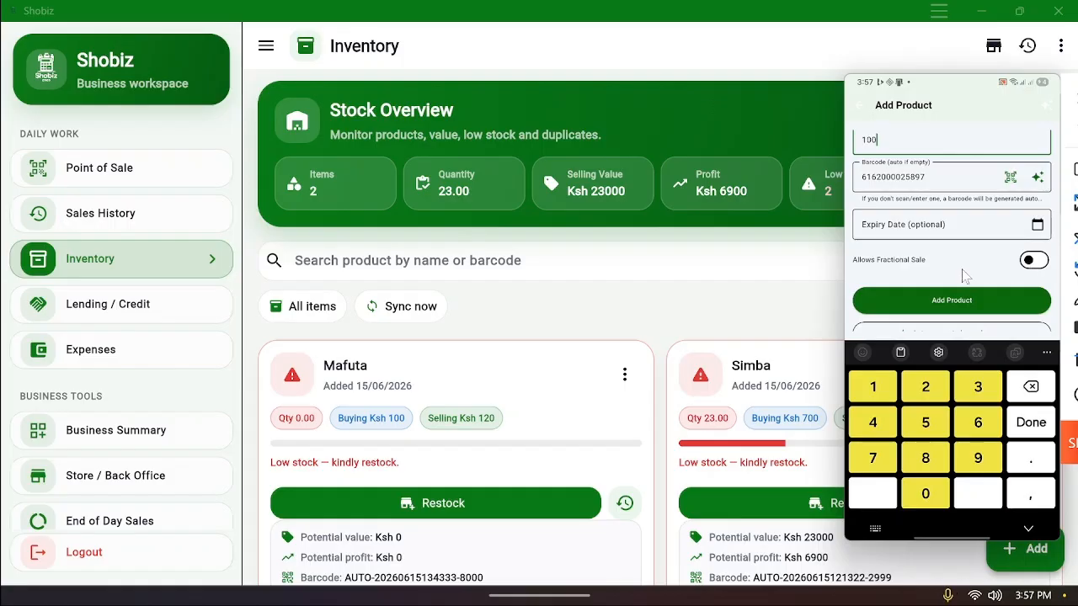
click(1029, 261)
click(1030, 263)
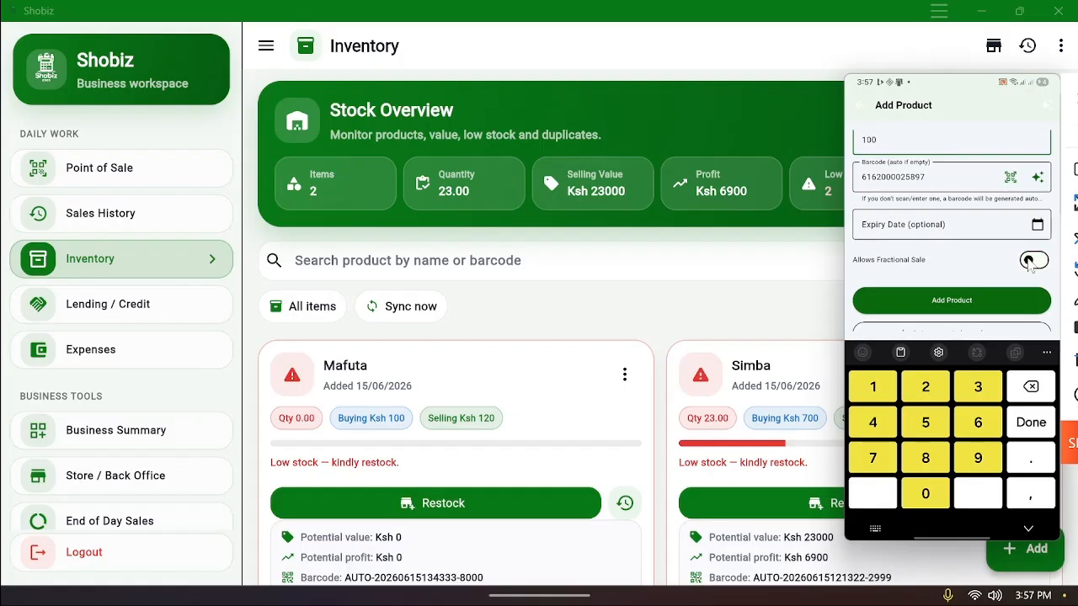
click(969, 299)
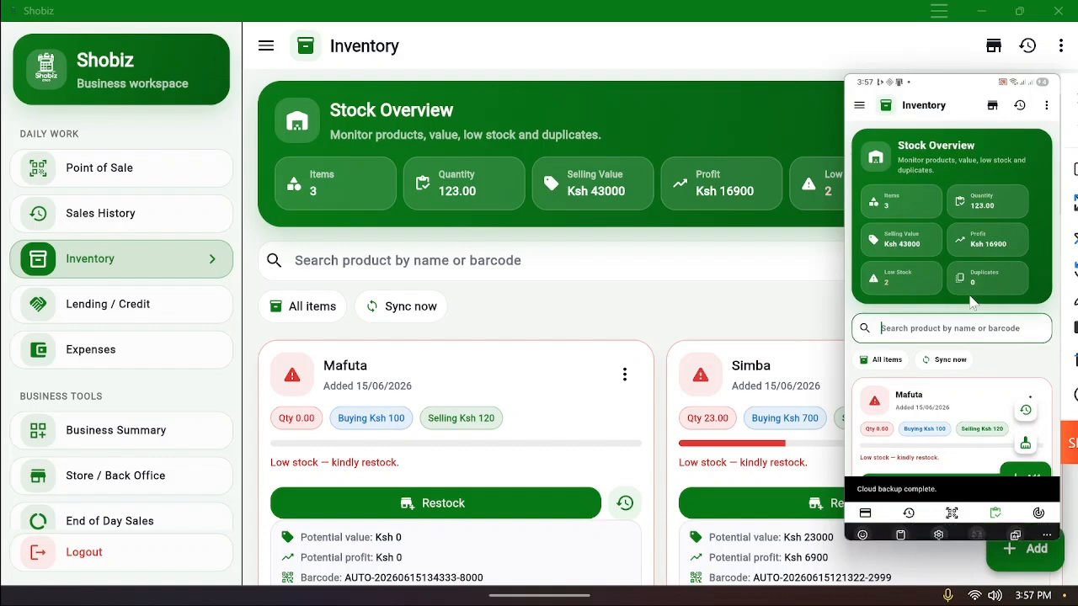
Search 'va' and add Vanilla essence to the phone's cart
text(va)
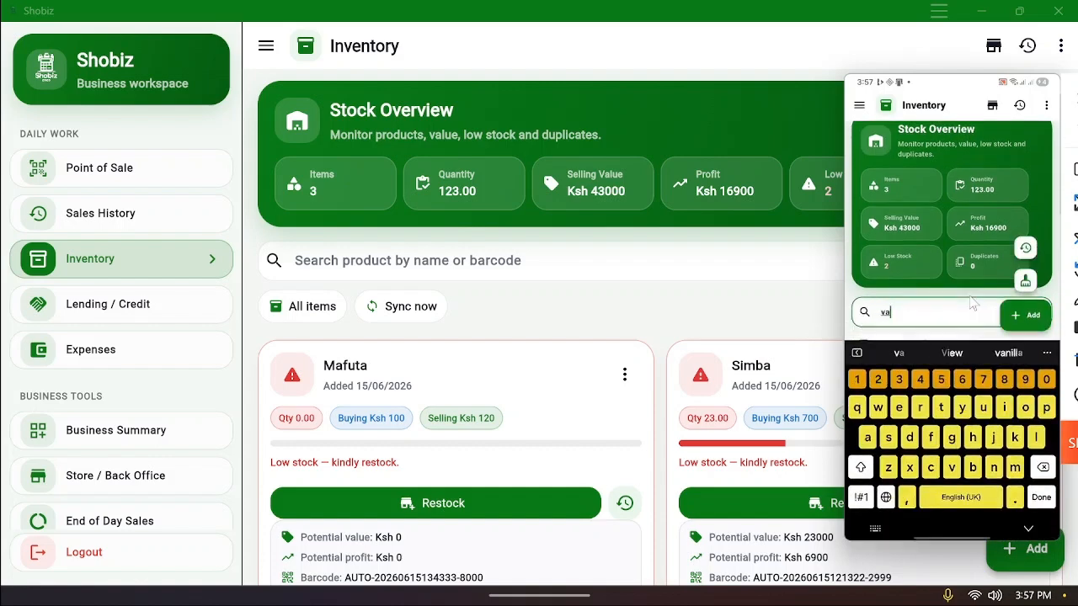
key(Return)
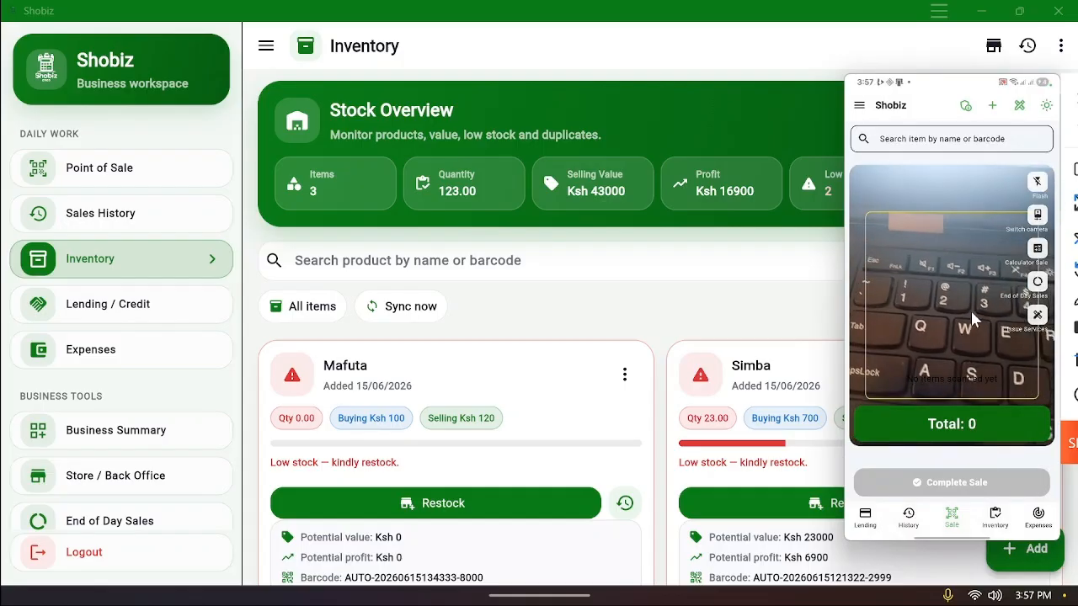
click(954, 149)
text(va)
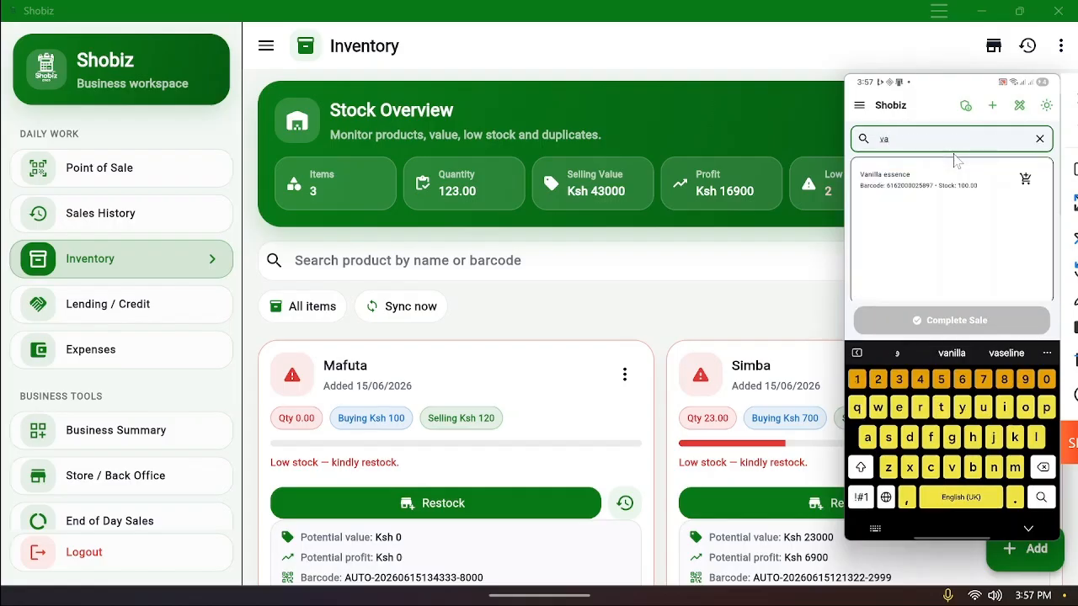
click(956, 160)
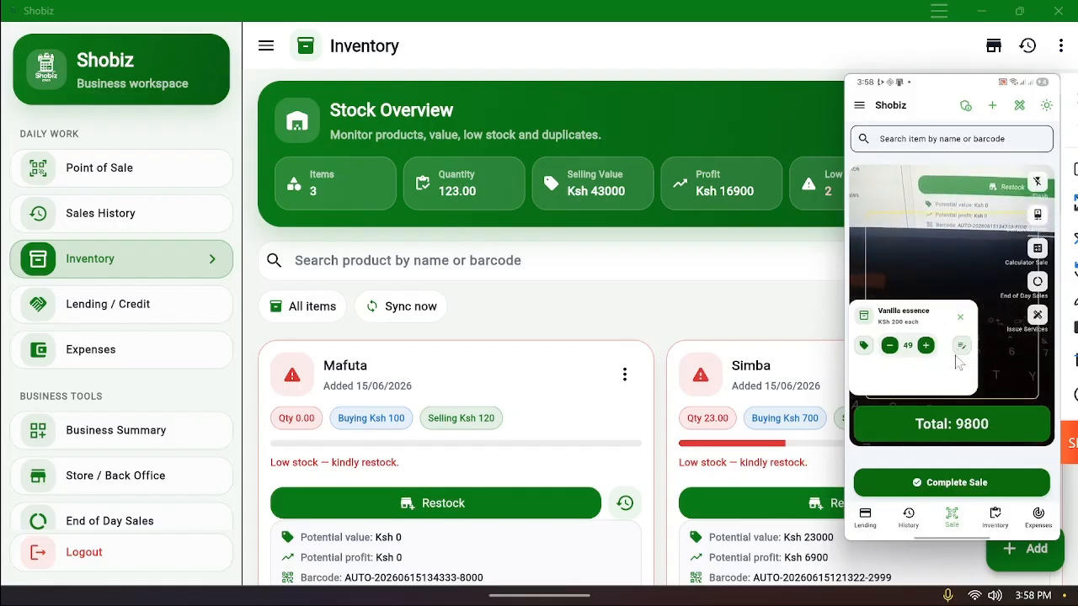
Lower the Vanilla essence quantity to 45 and open payment for the KSh 9000 total
click(891, 347)
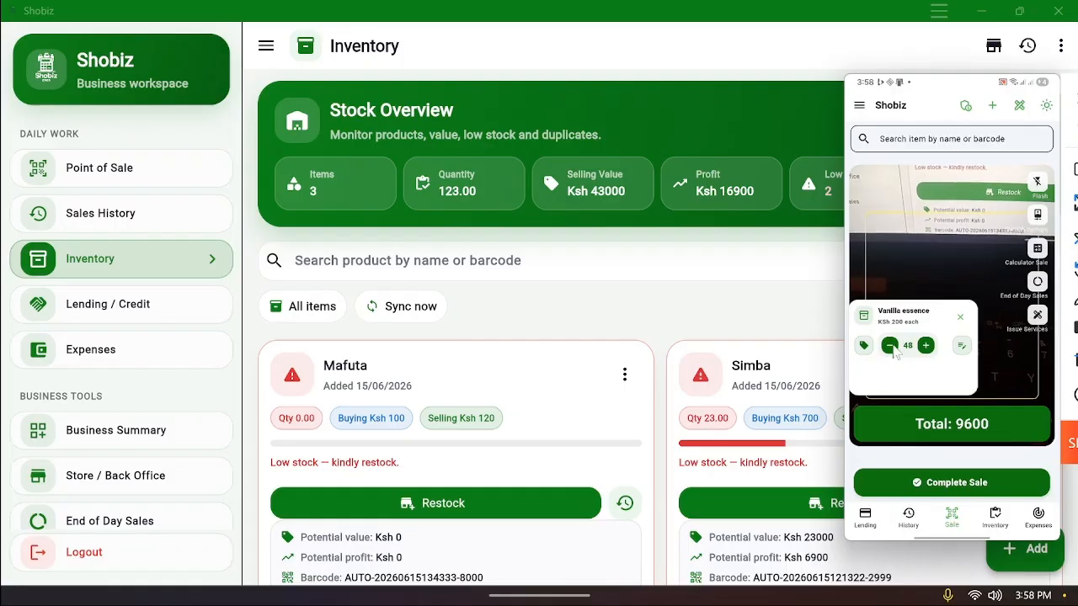
click(890, 346)
click(890, 346)
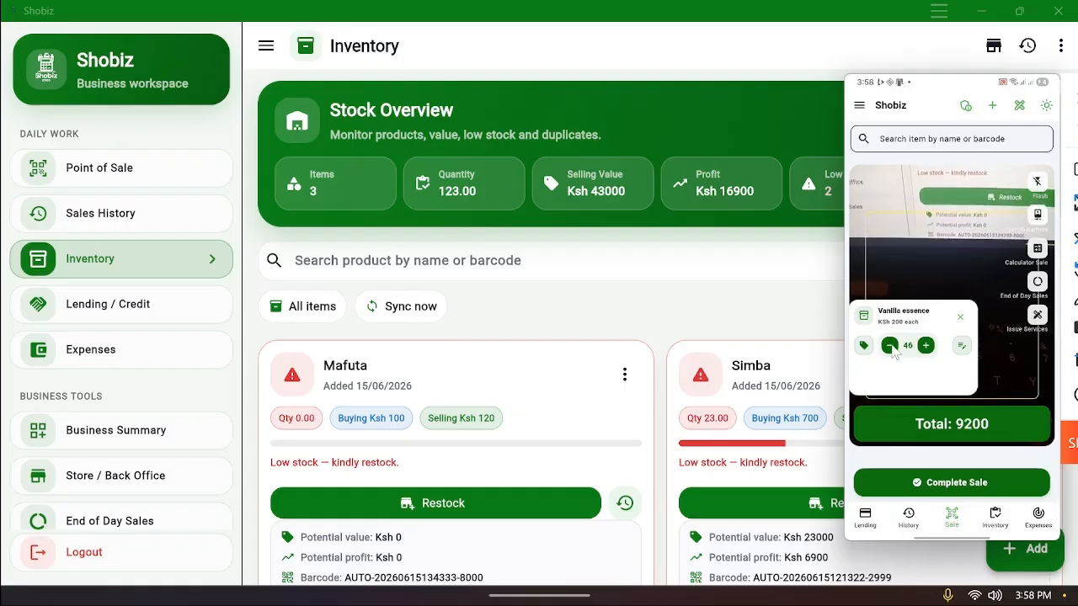
click(889, 346)
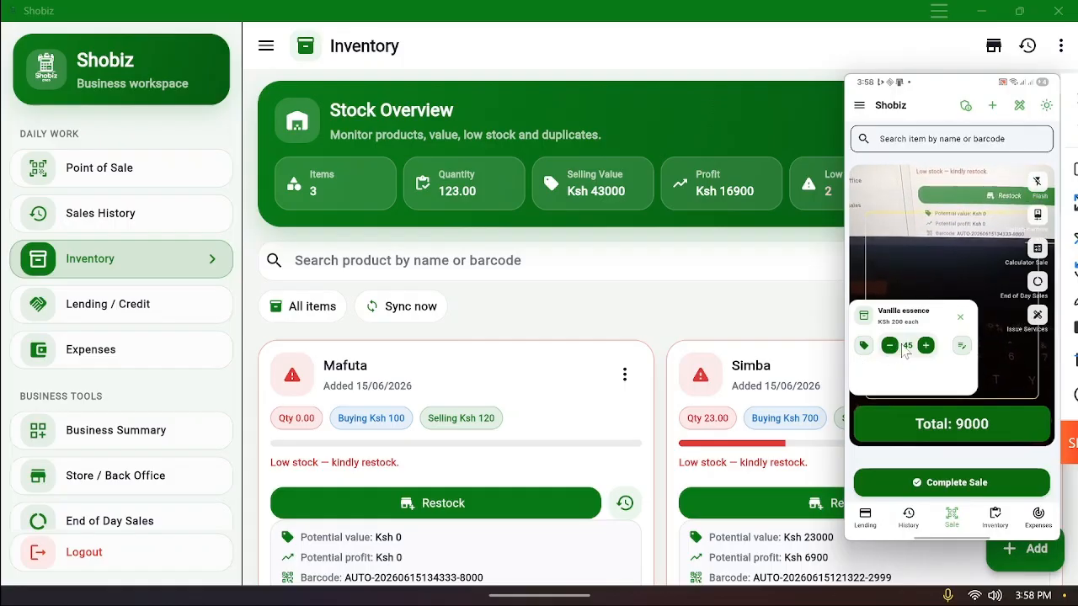
click(916, 420)
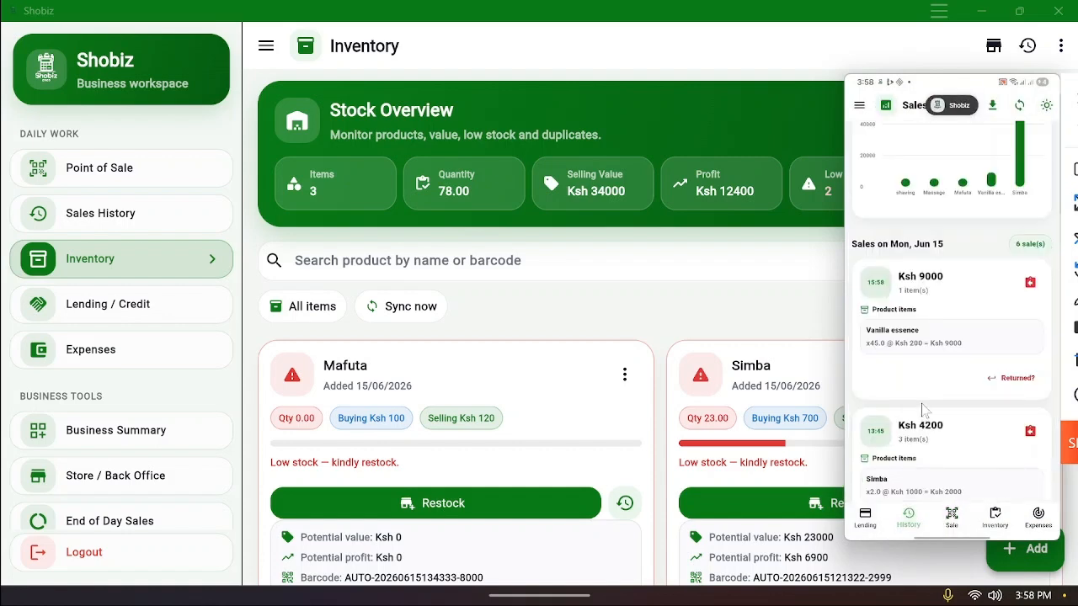
Open Sales History and scroll to Jun 15's sales showing the Ksh 9000 Vanilla essence sale
scroll(922, 408, up, 1)
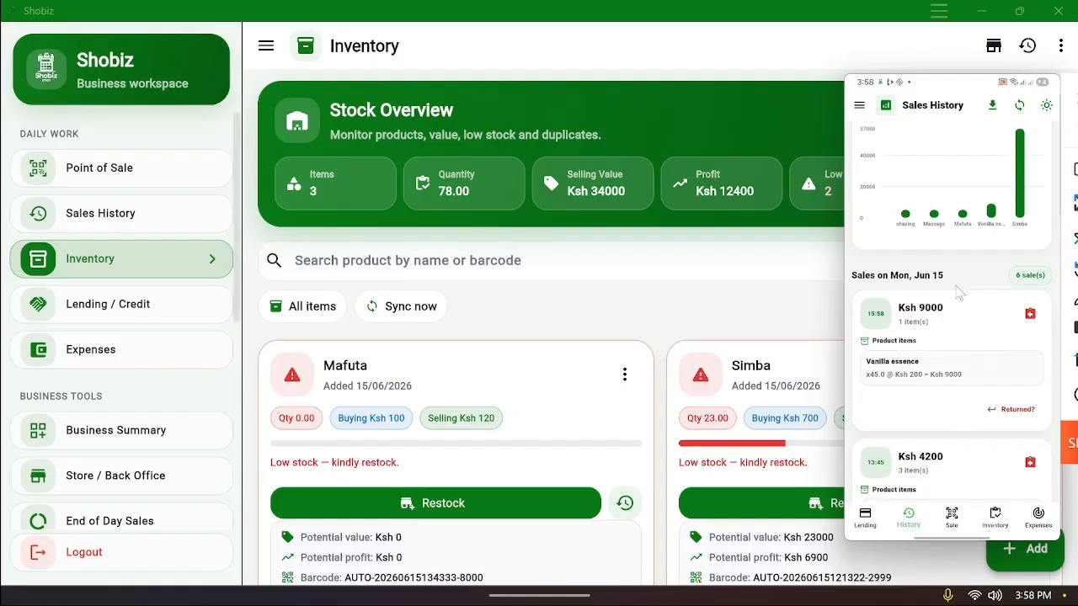
click(105, 221)
scroll(770, 432, down, 10)
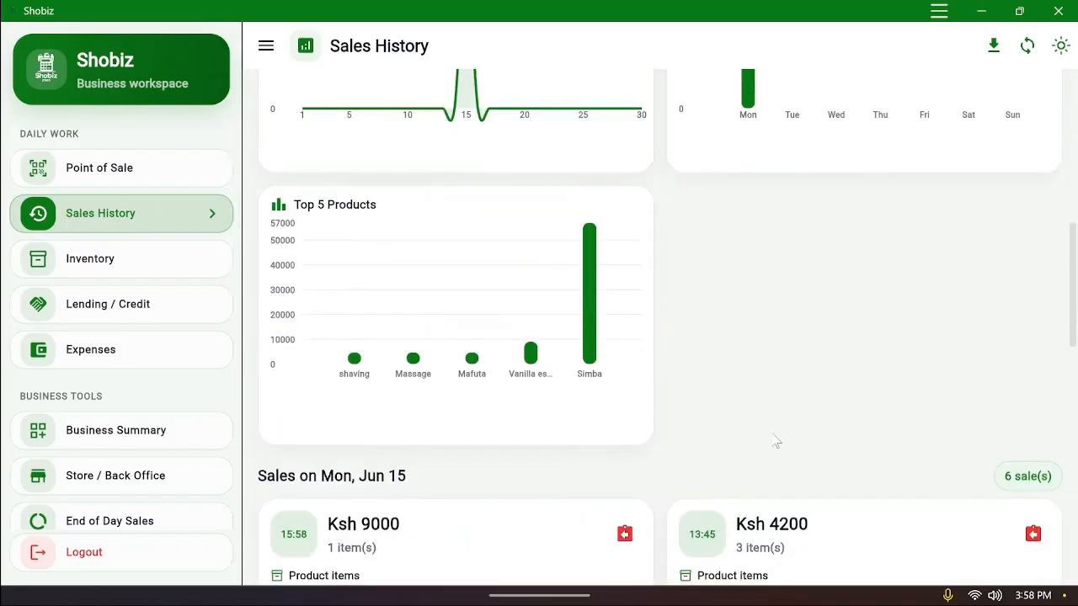
scroll(774, 441, down, 3)
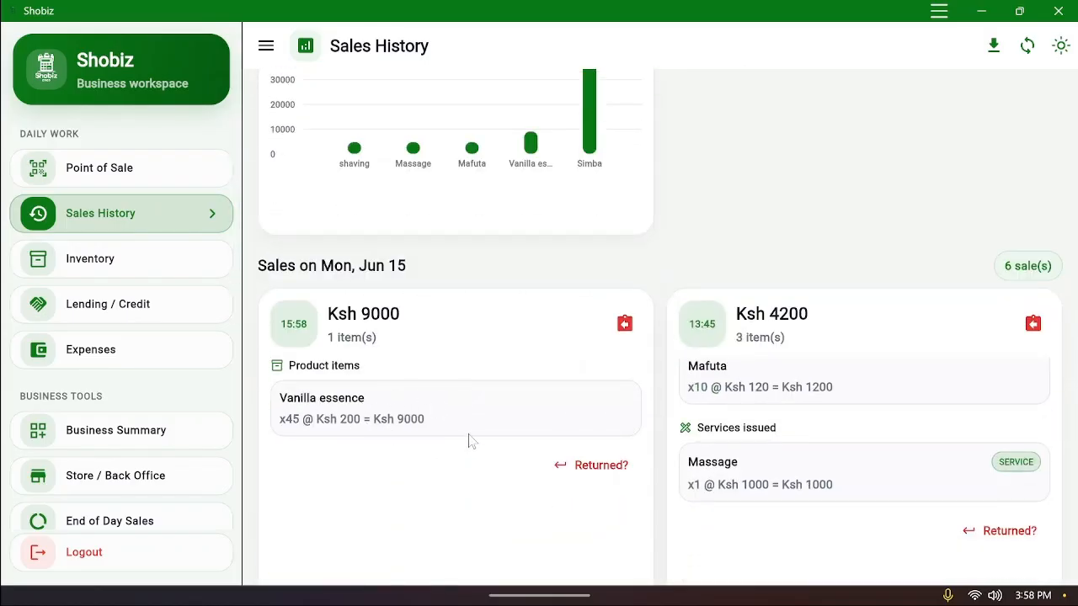
scroll(469, 439, down, 2)
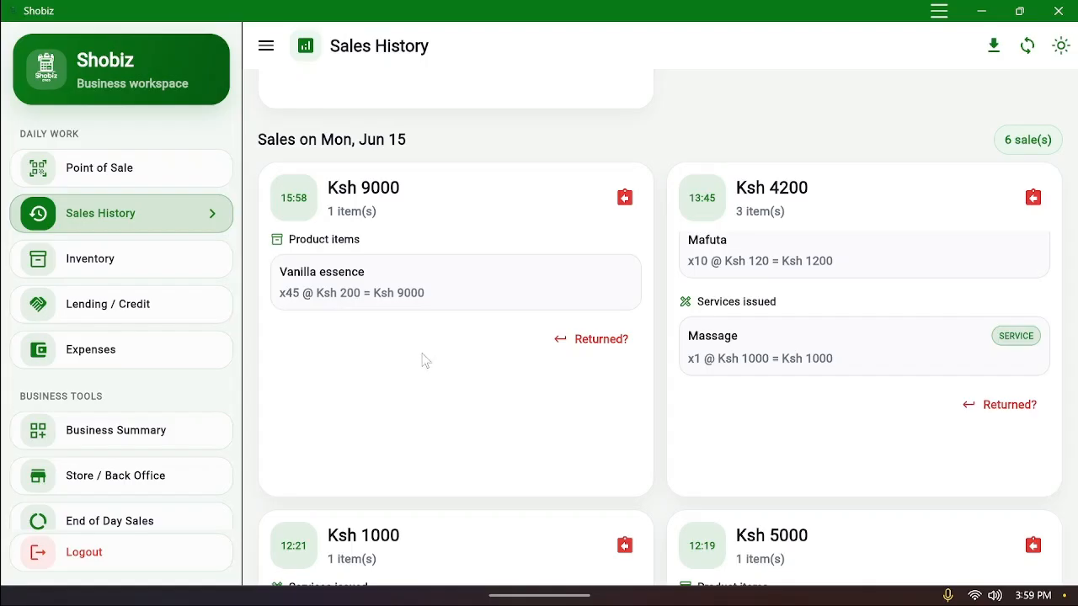
scroll(514, 353, down, 2)
scroll(511, 385, up, 6)
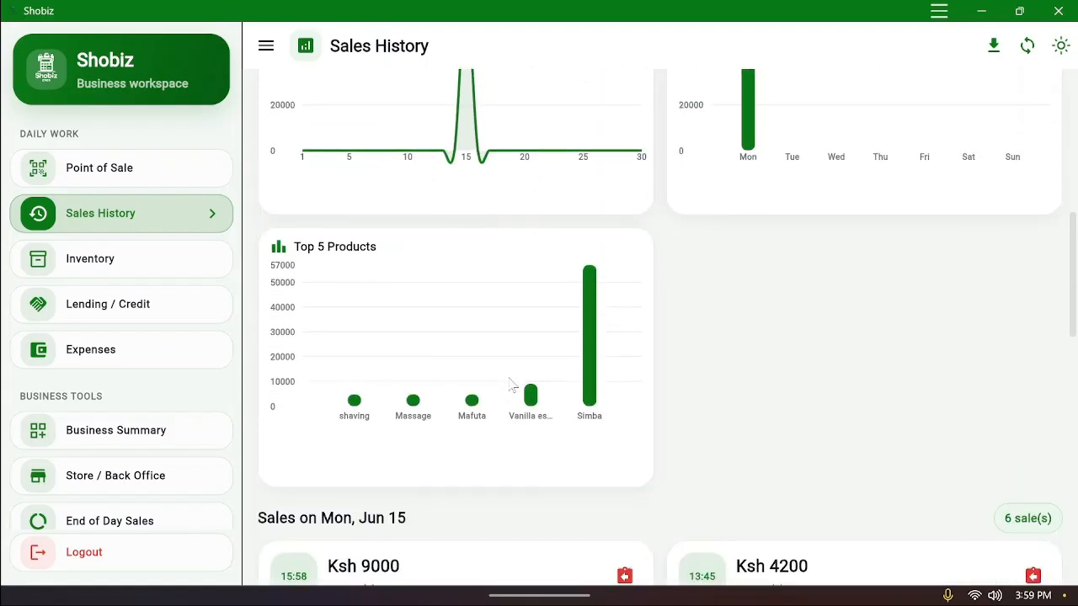
scroll(512, 385, down, 4)
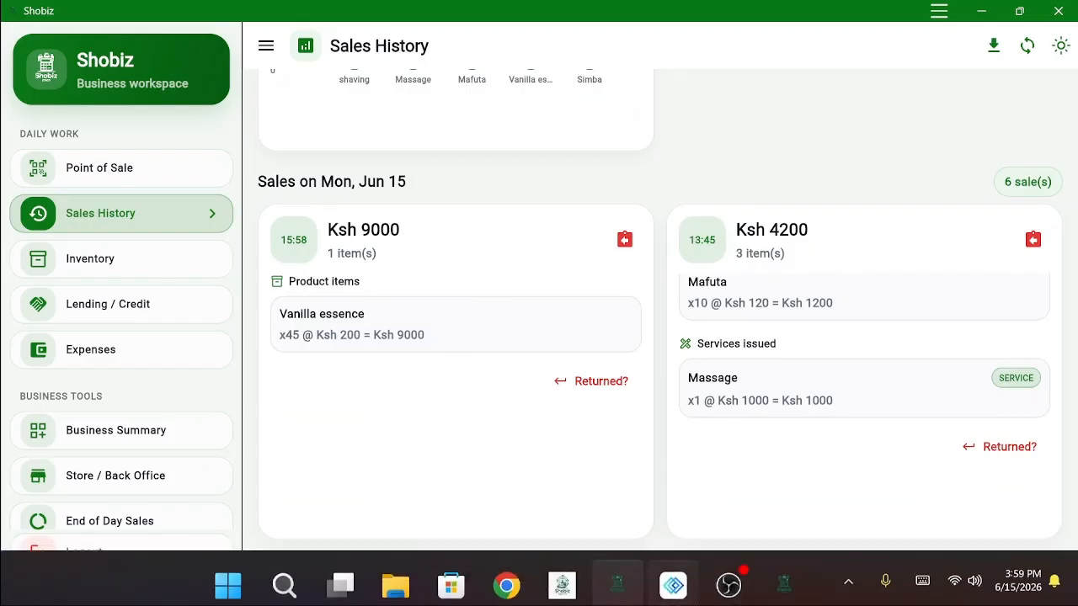
Restore the LetsView phone mirror, make it always on top, and dock it right
mouse_move(673, 581)
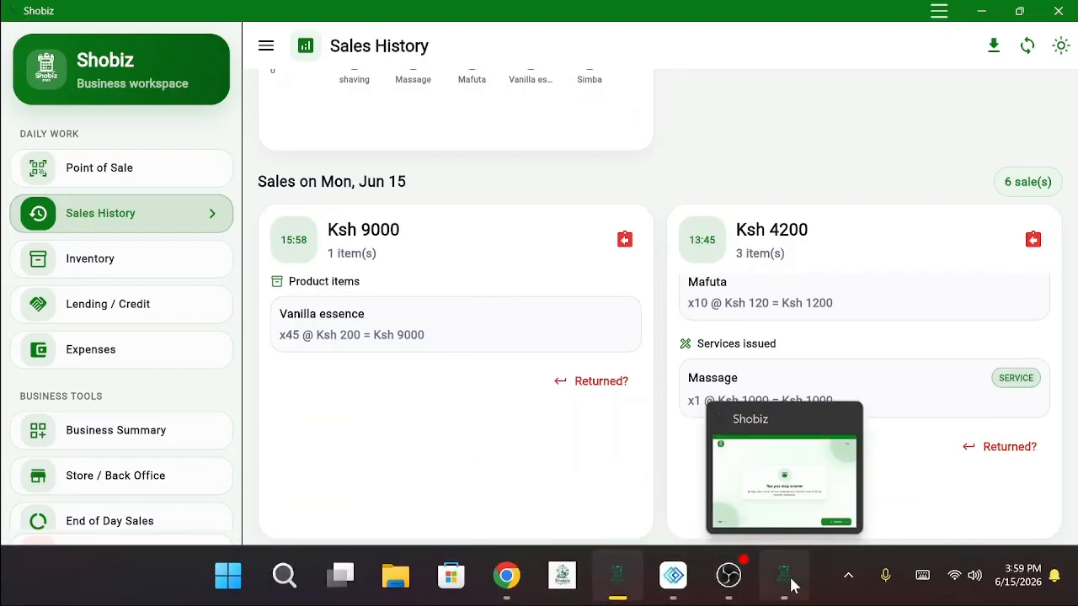
click(783, 472)
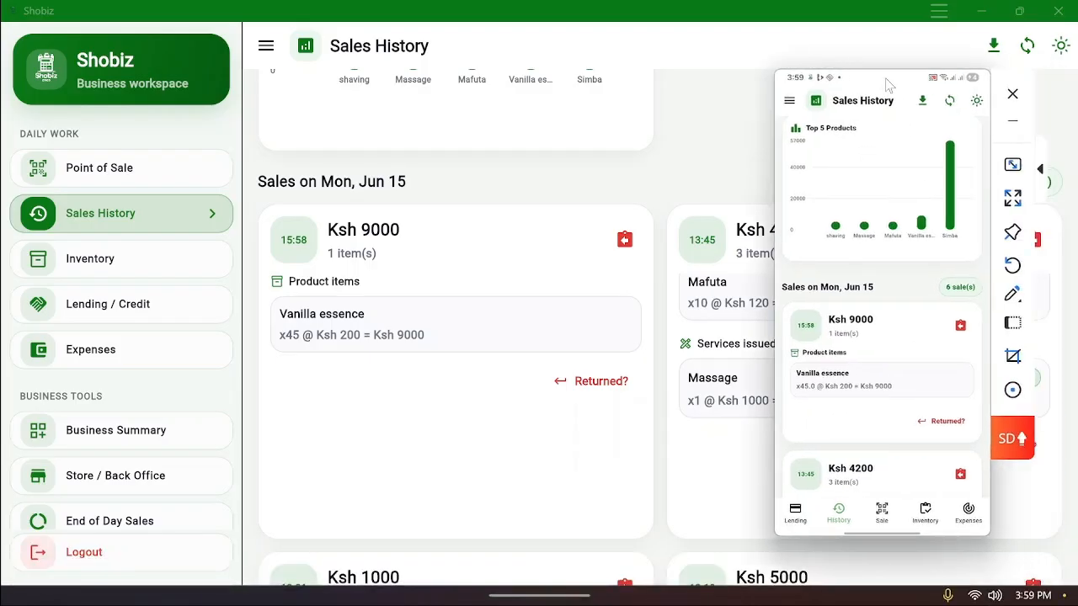
click(1012, 230)
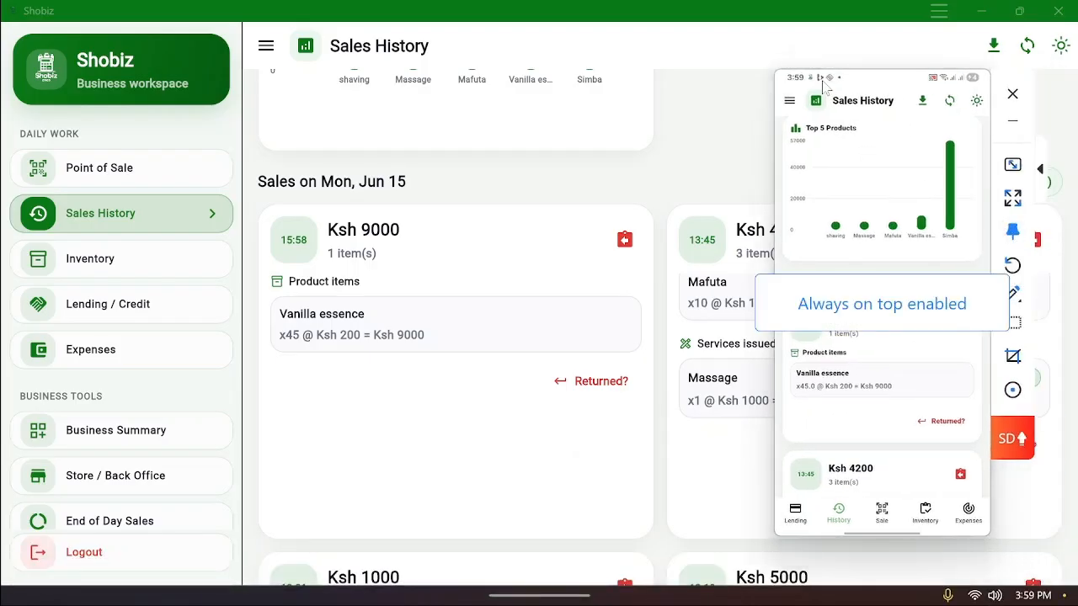
drag(878, 85, 965, 79)
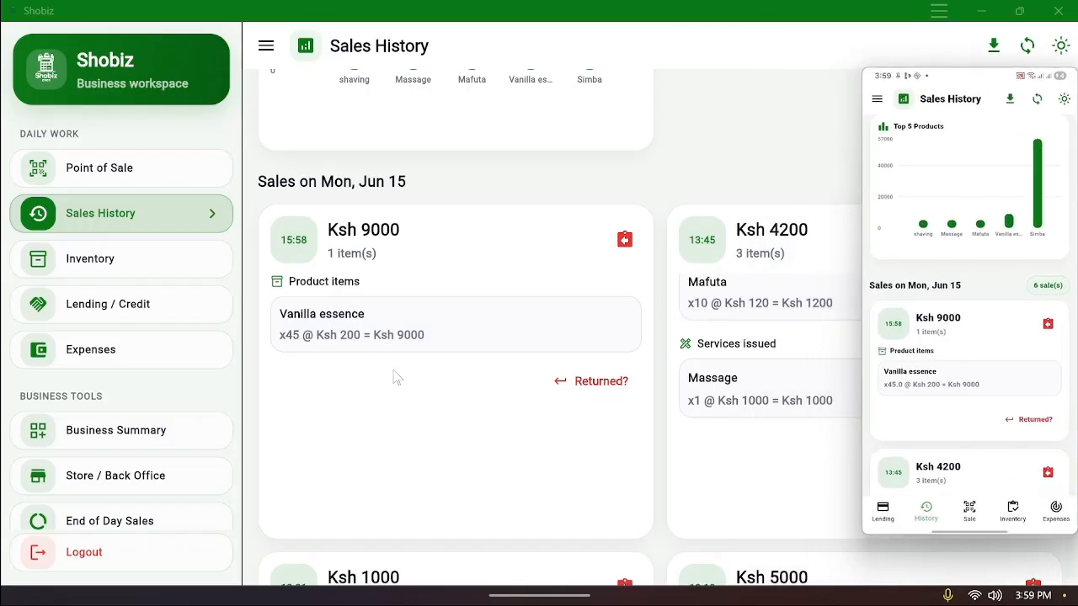
scroll(397, 379, down, 3)
scroll(403, 383, up, 3)
scroll(404, 385, down, 1)
scroll(404, 386, up, 1)
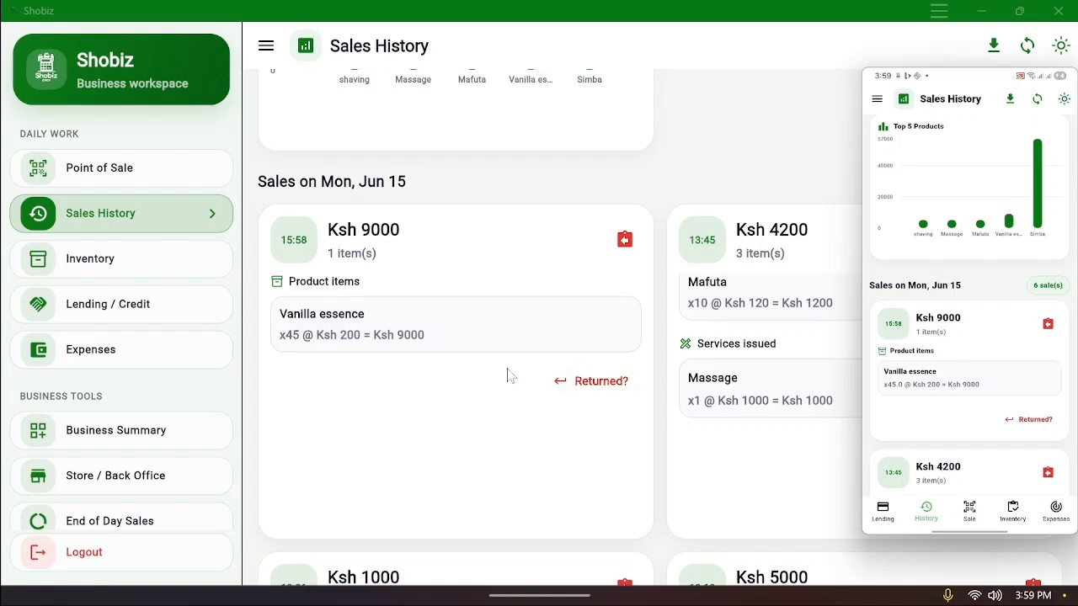
Refund the 15:58 Ksh 9000 Vanilla essence sale, returning its items to inventory
click(586, 399)
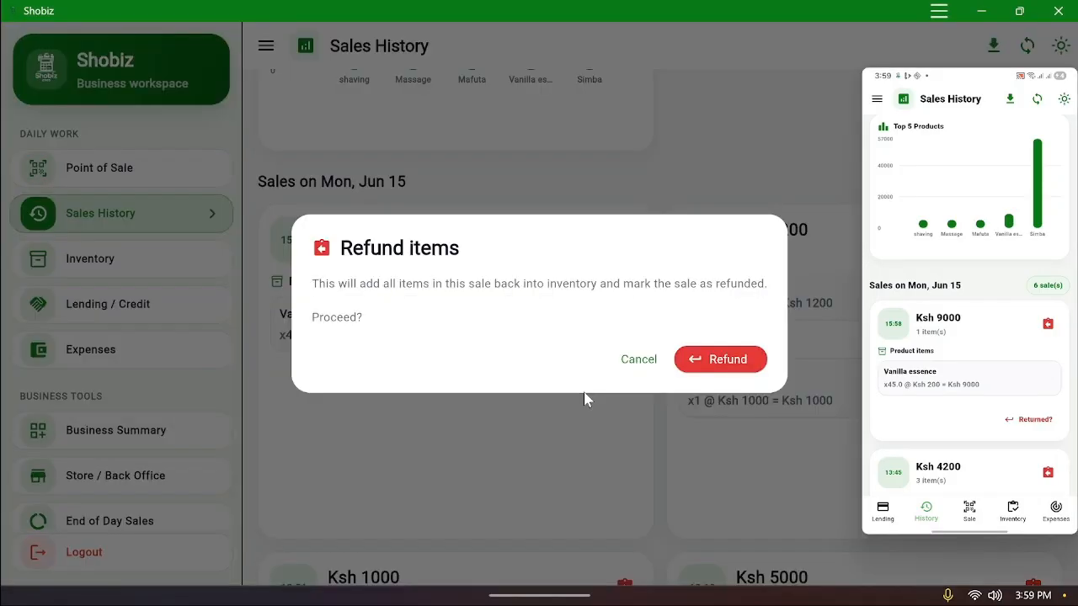
click(722, 360)
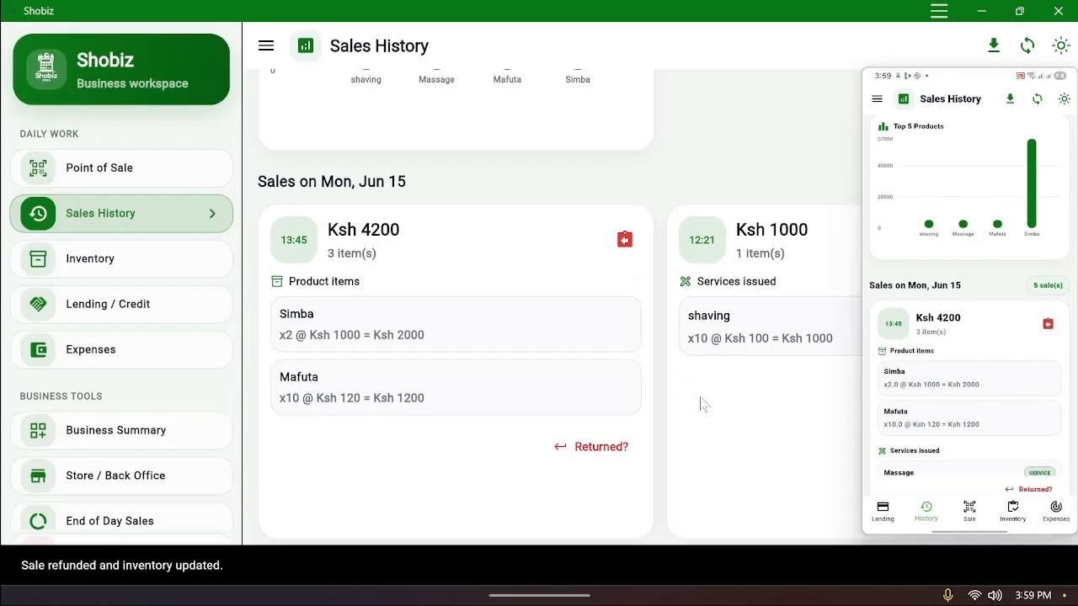
Search the inventory for 'val' to confirm Vanilla essence stock is 100, then go to Point of Sale
click(126, 271)
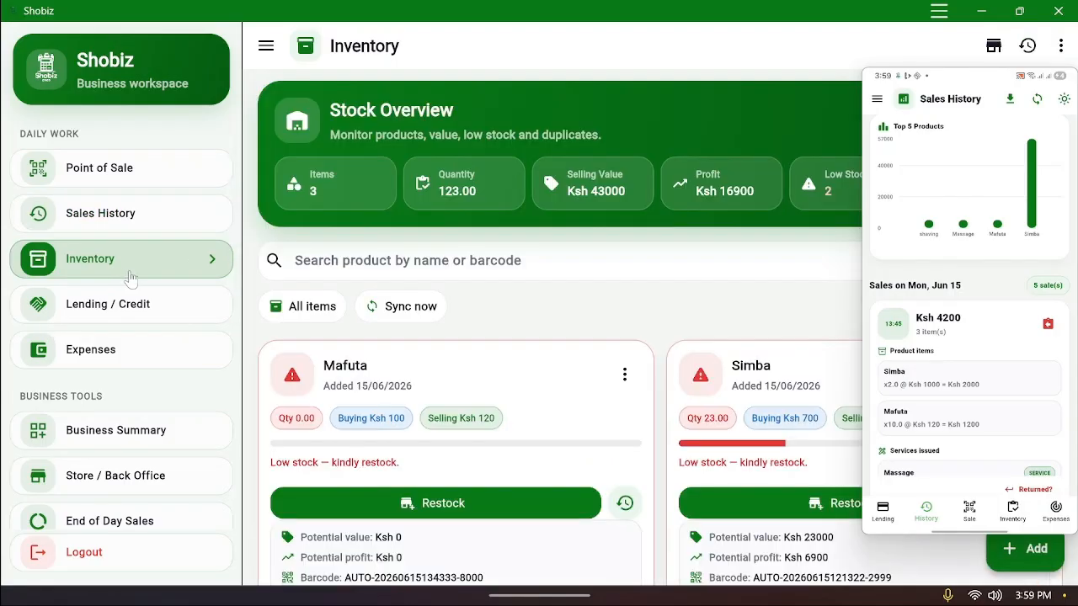
click(469, 269)
text(va)
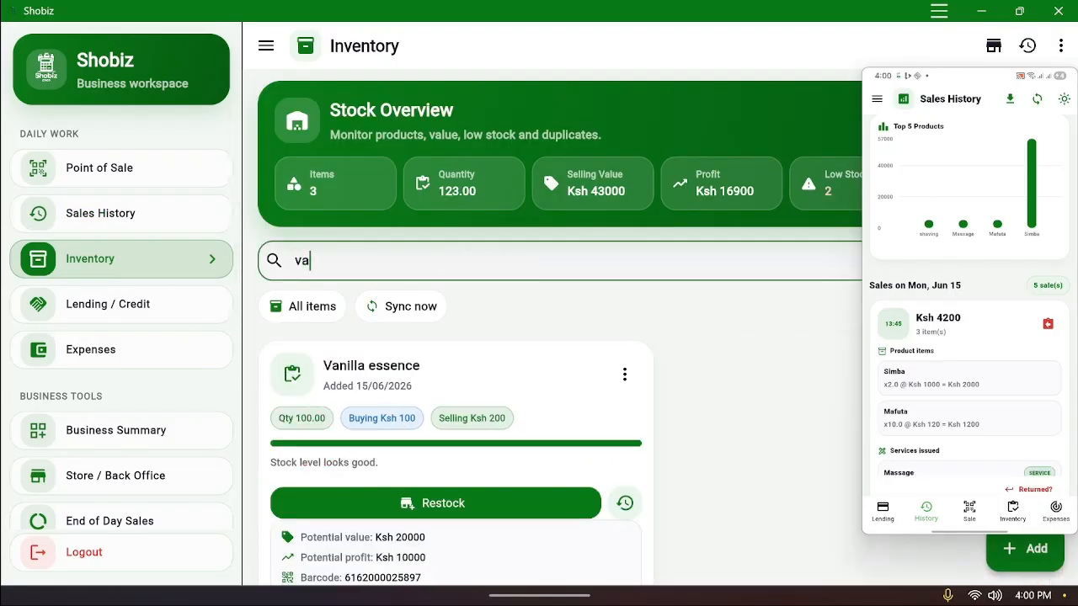
text(ll)
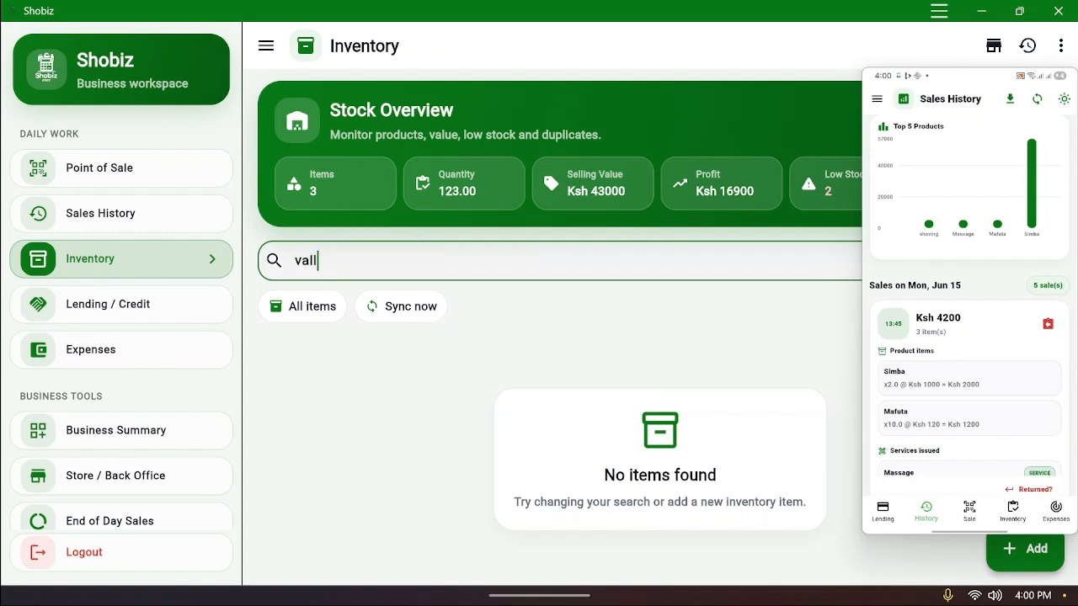
key(BackSpace)
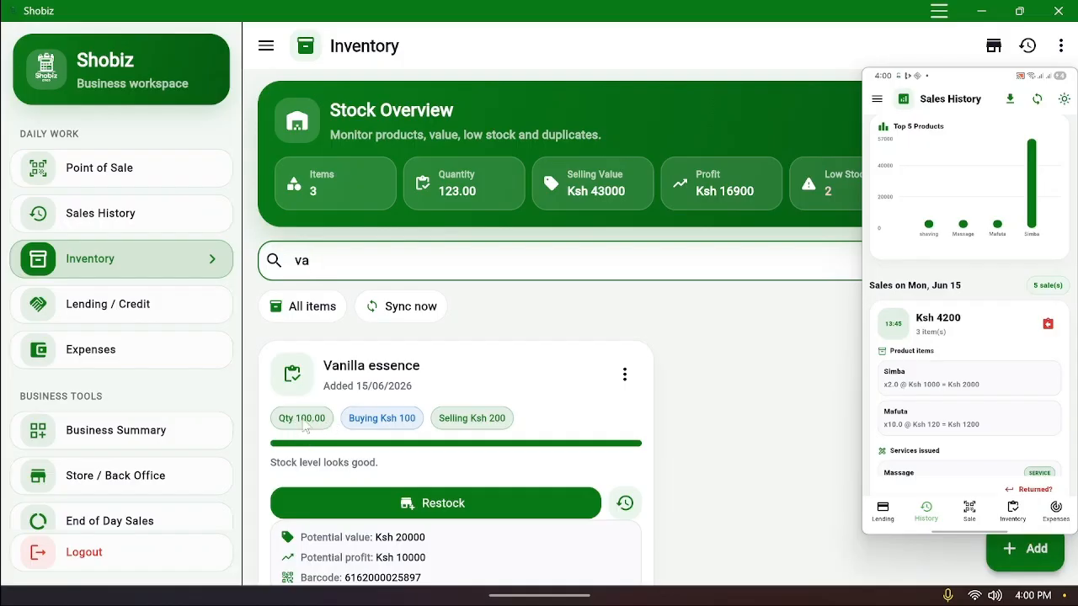
click(108, 177)
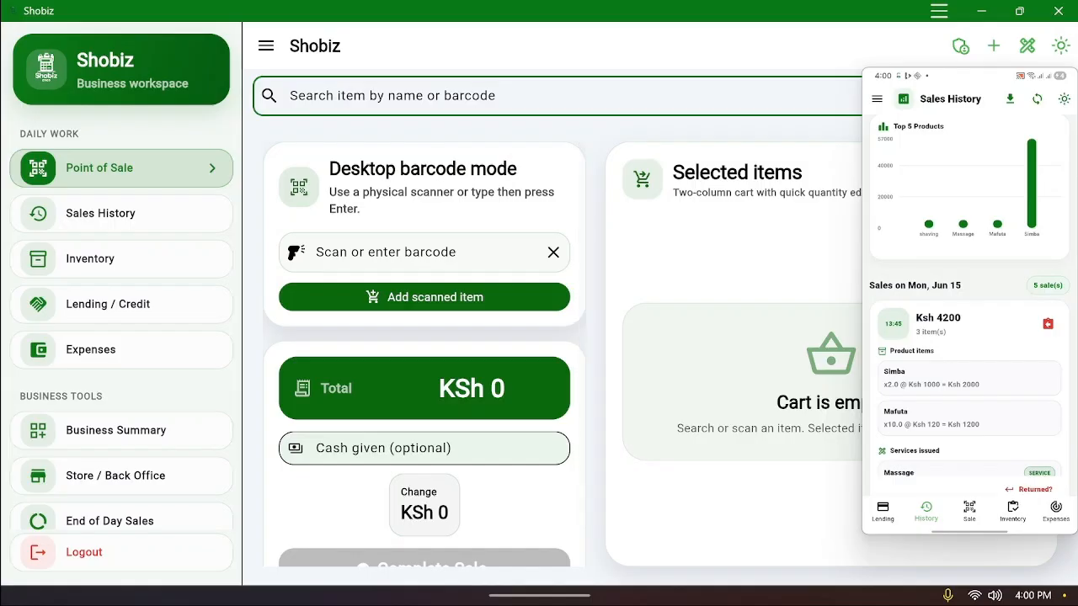
Add Vanilla essence and the shaving service to the desktop cart
text(va)
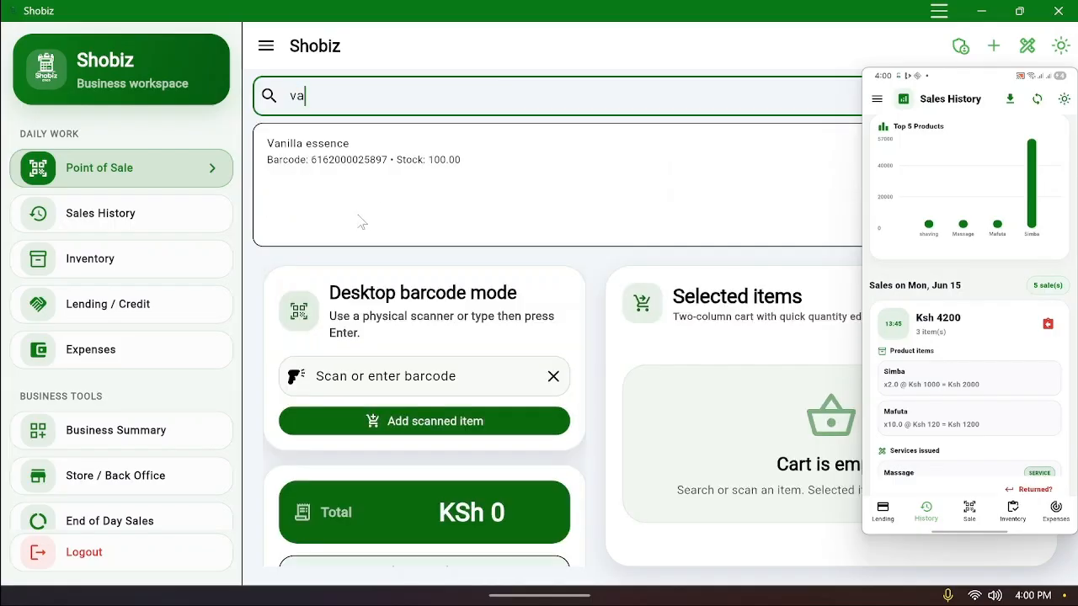
click(399, 168)
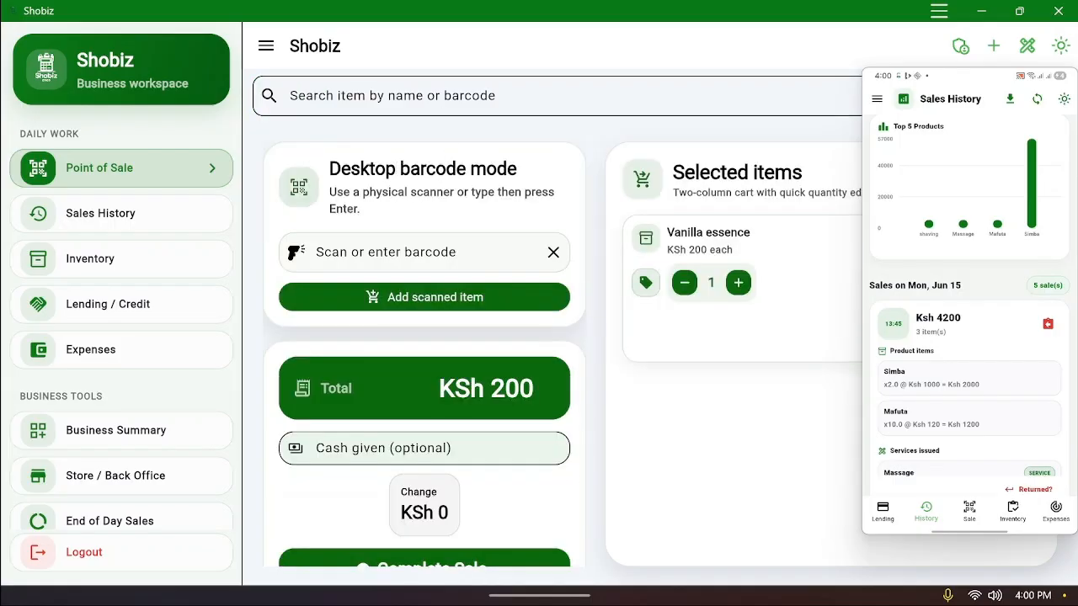
click(392, 96)
text(v)
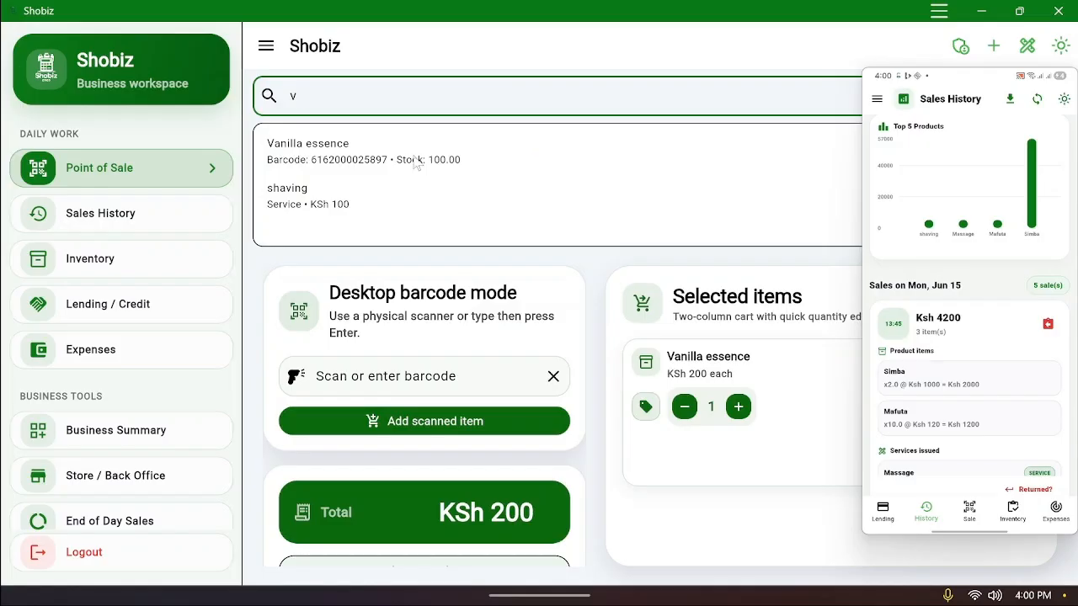
key(BackSpace)
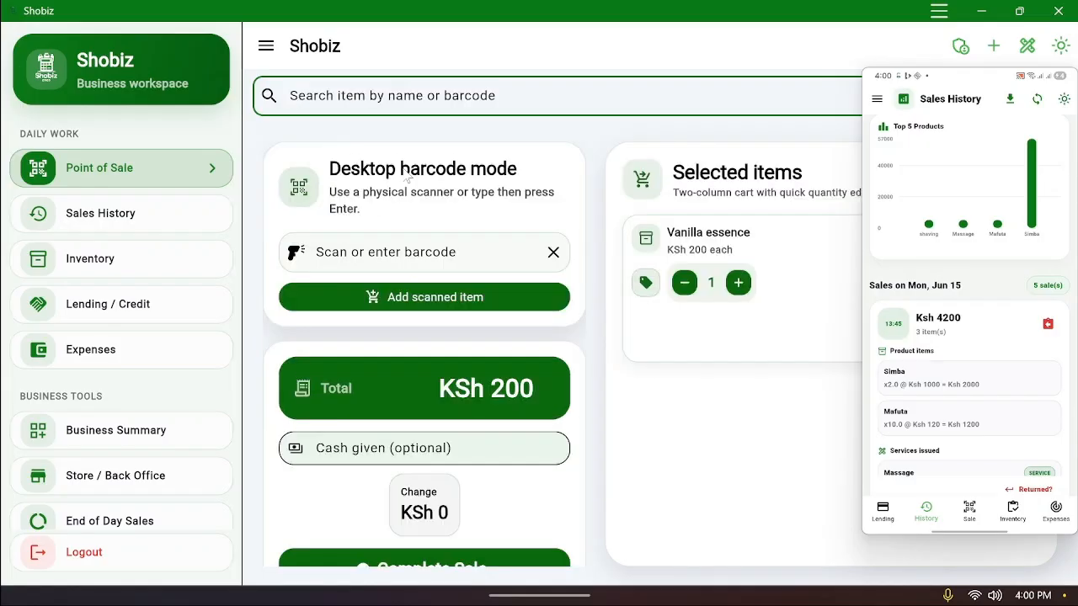
text(v)
click(313, 205)
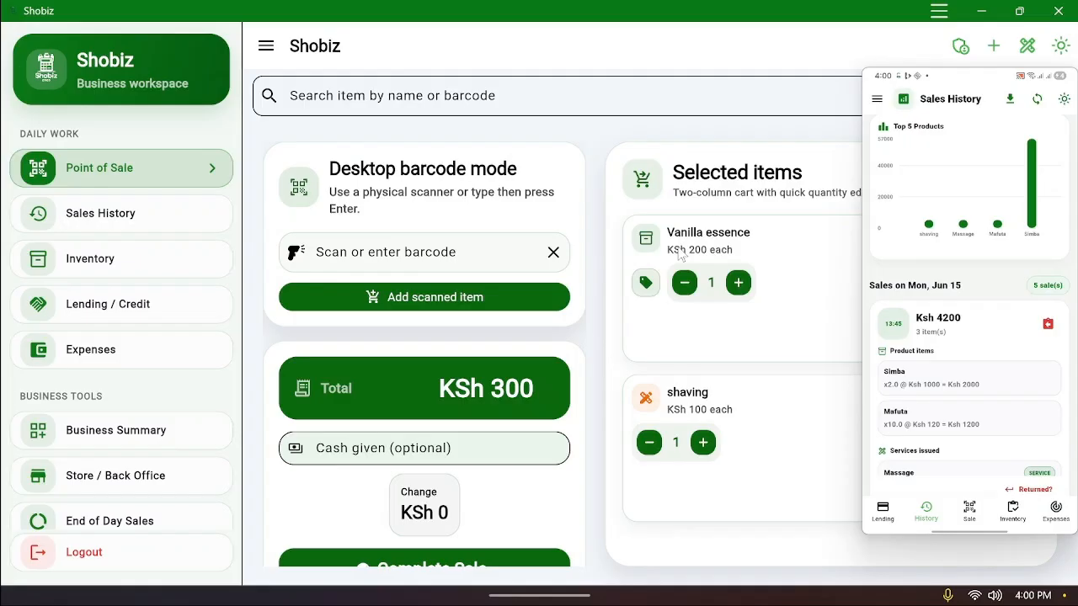
Enter 1000 cash given and complete the KSh 300 sale as a cash payment
scroll(505, 358, down, 1)
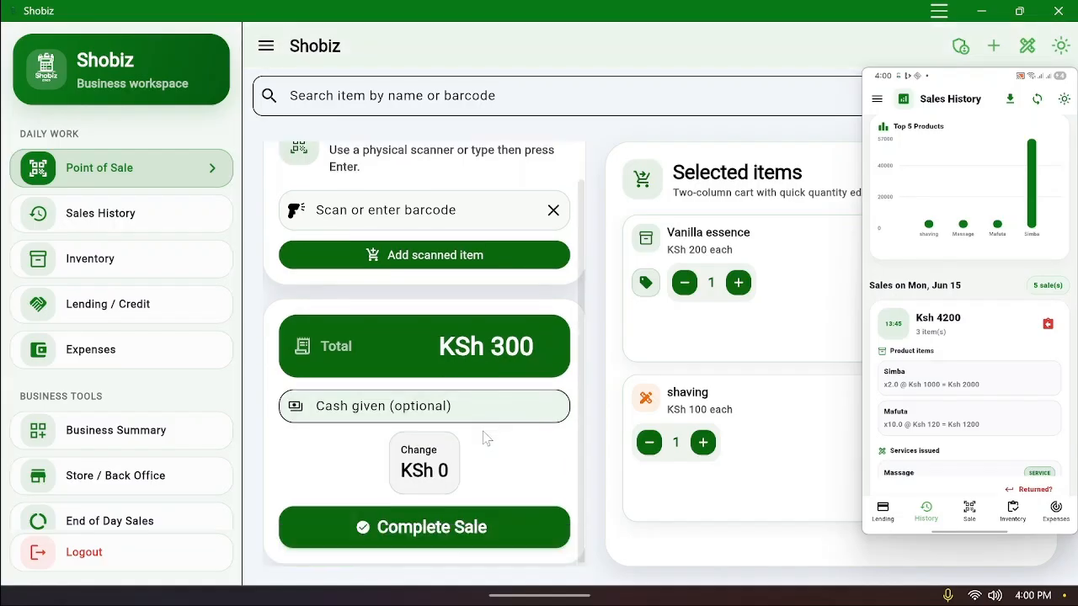
click(506, 403)
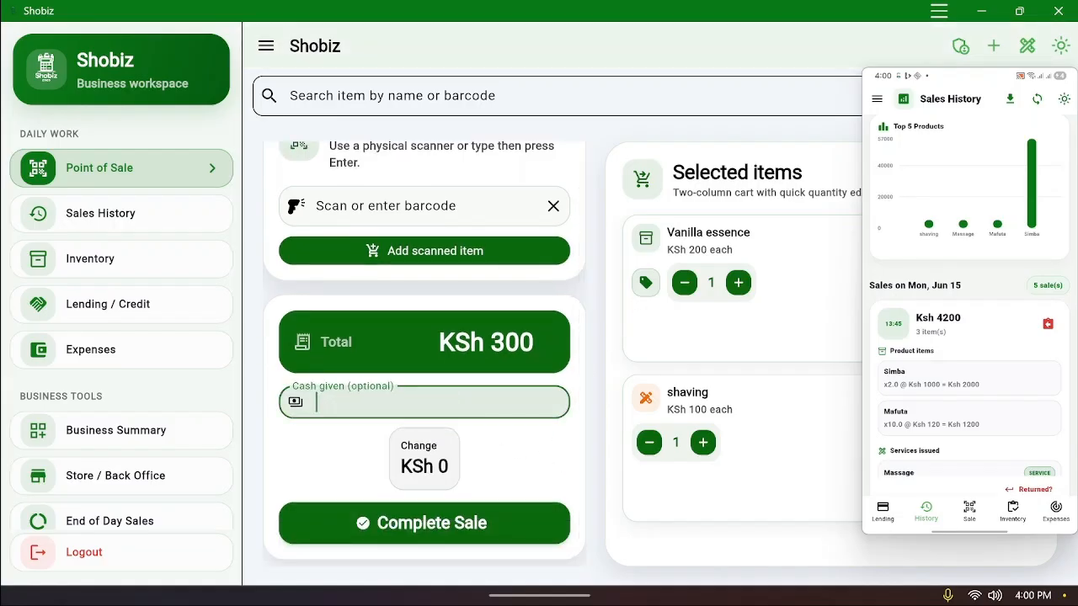
text(1000)
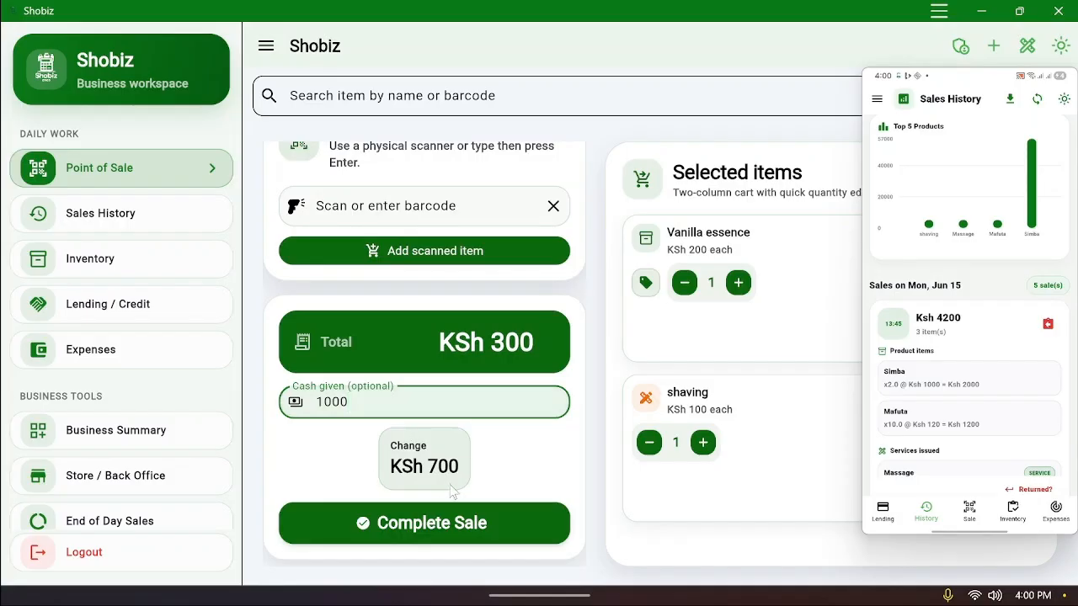
click(474, 524)
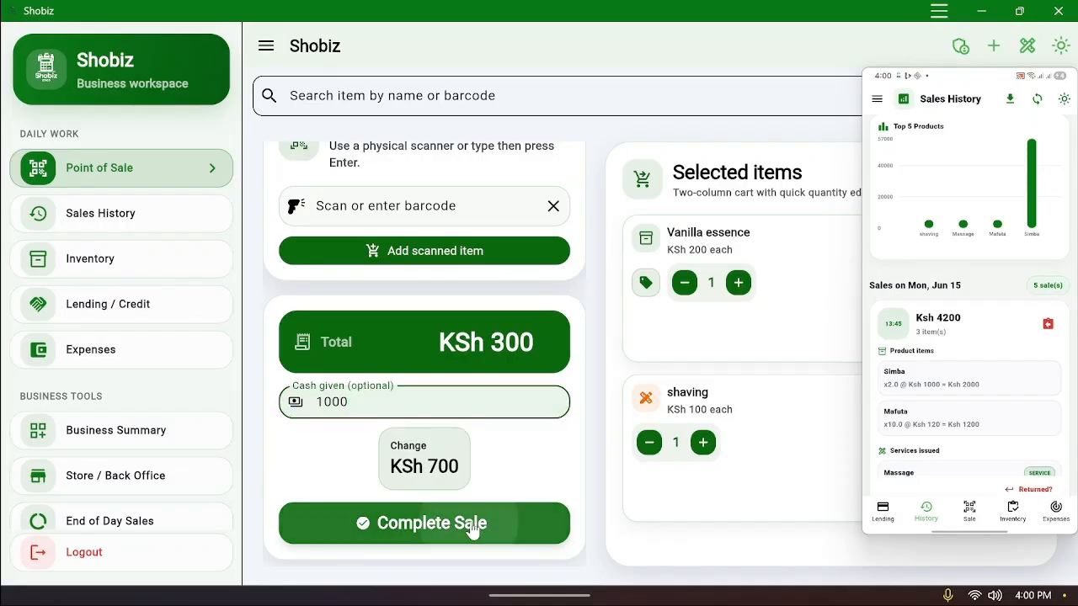
click(659, 427)
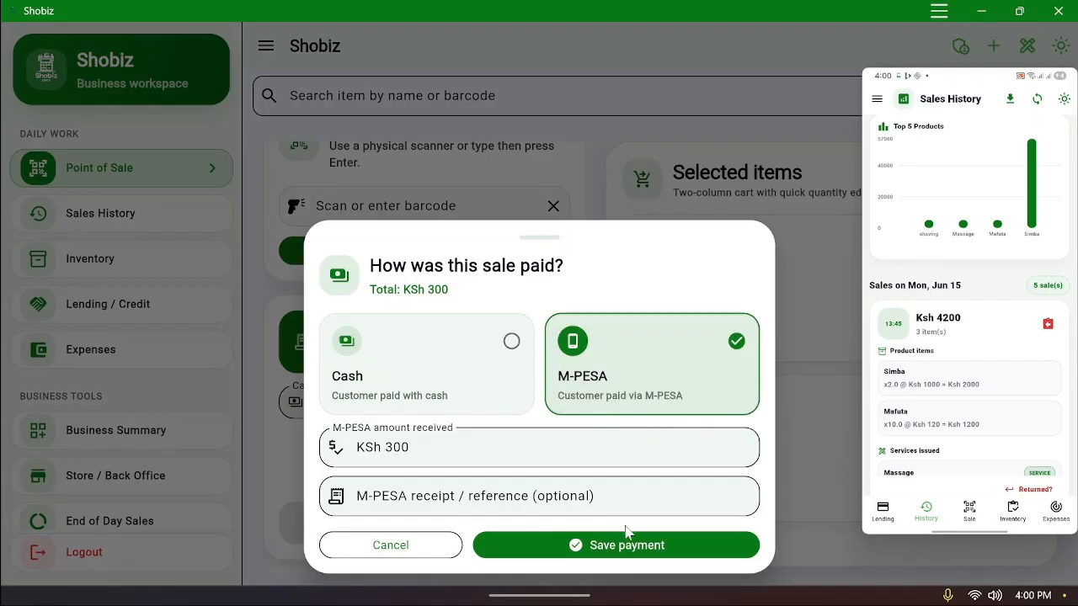
click(486, 397)
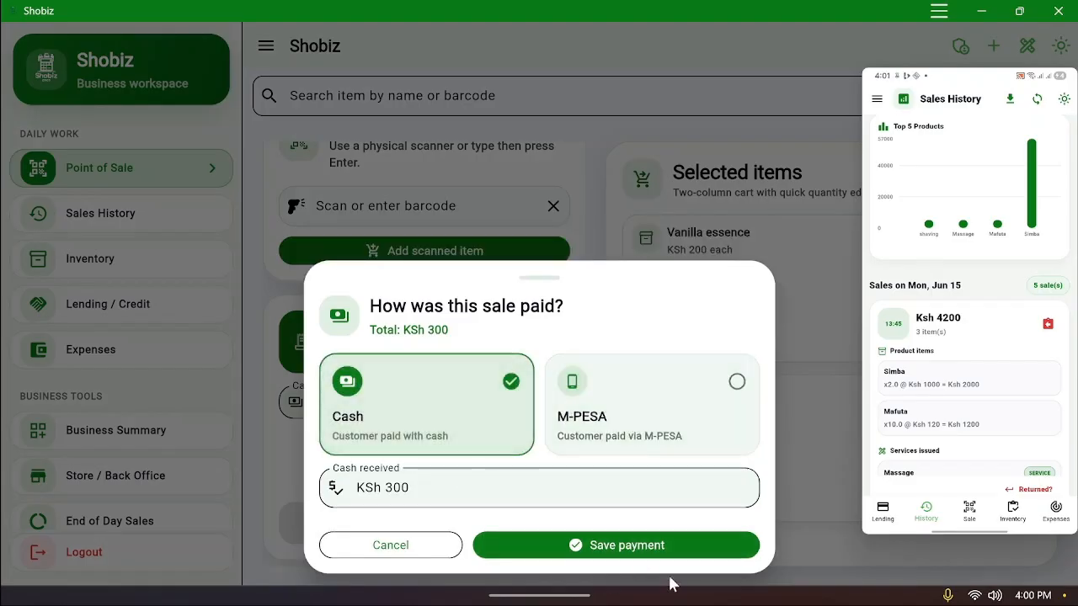
click(655, 548)
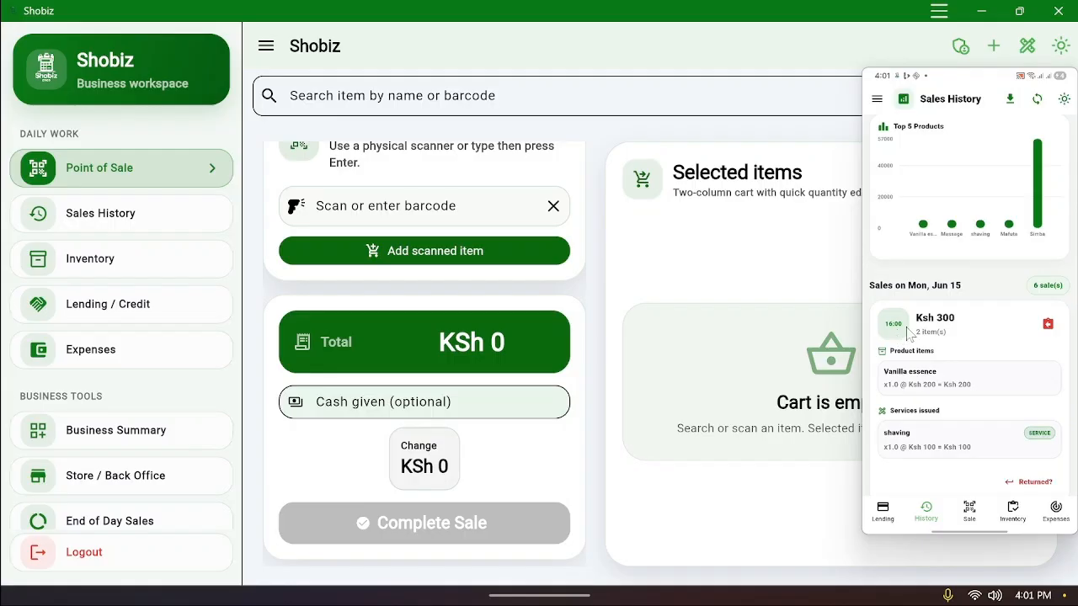
Open Sales History and scroll to the new KSh 300 sale
click(107, 226)
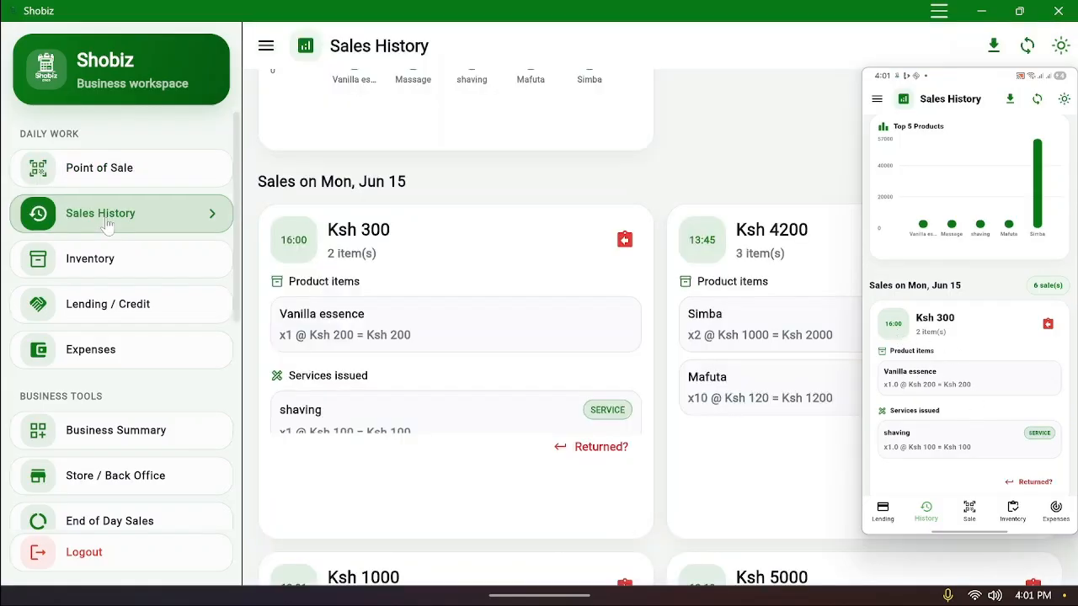
scroll(425, 328, down, 1)
scroll(425, 330, down, 2)
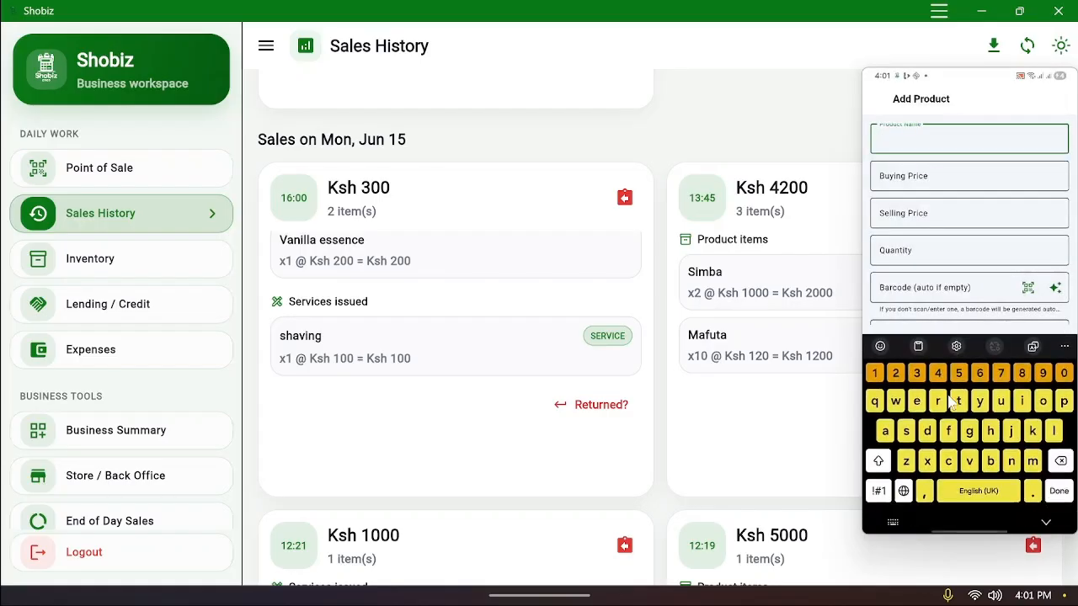
Add cooking oil: buying price 1000, selling price 2000, quantity 20, fractional sale allowed
text(cooki)
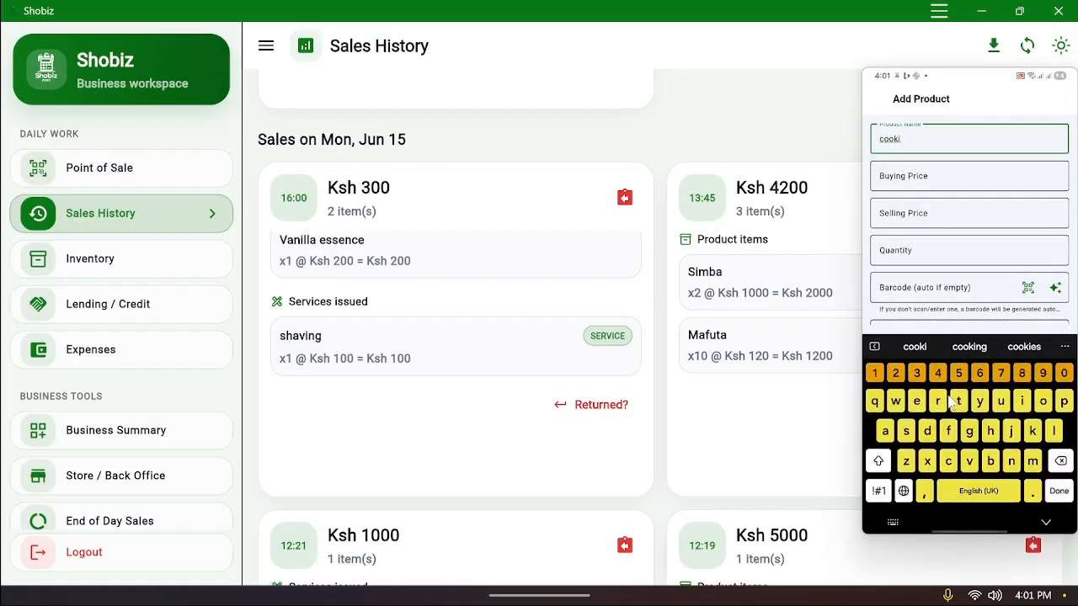
text(ng oil)
key(Return)
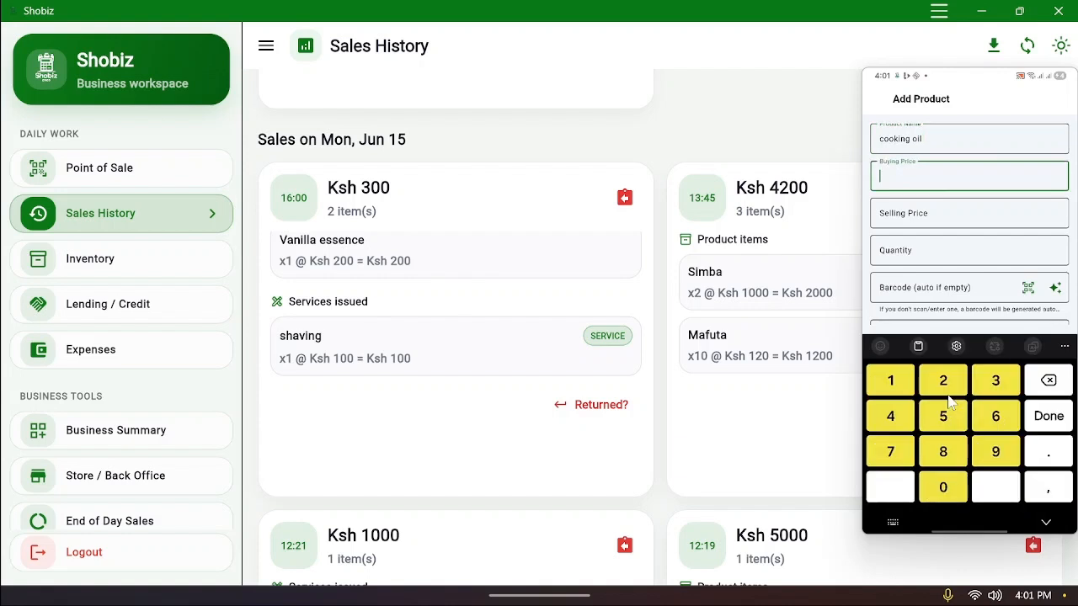
text(1000)
key(Return)
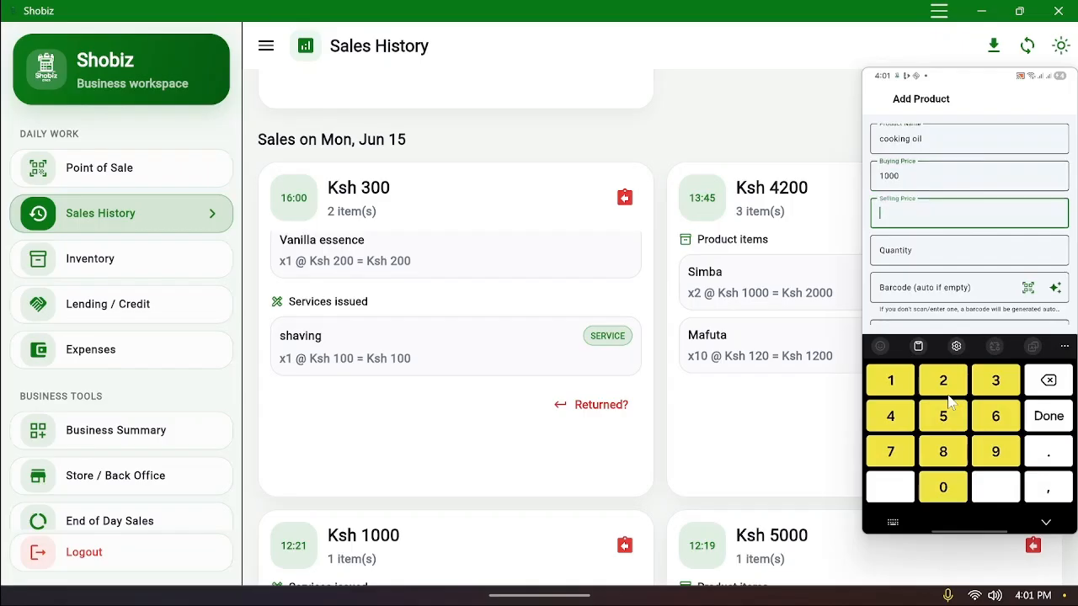
text(2000)
key(Return)
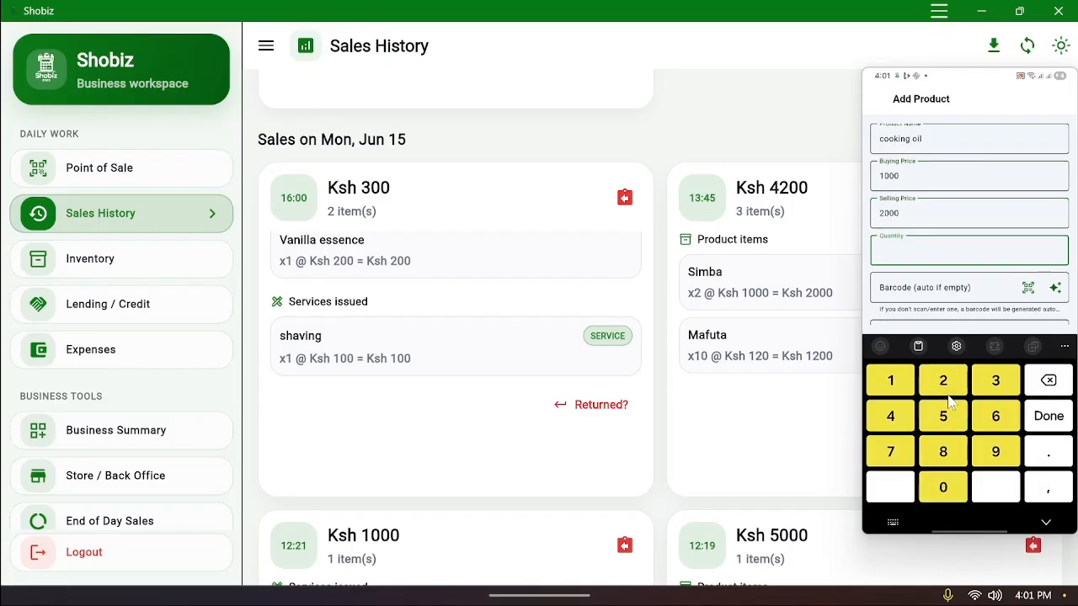
text(20)
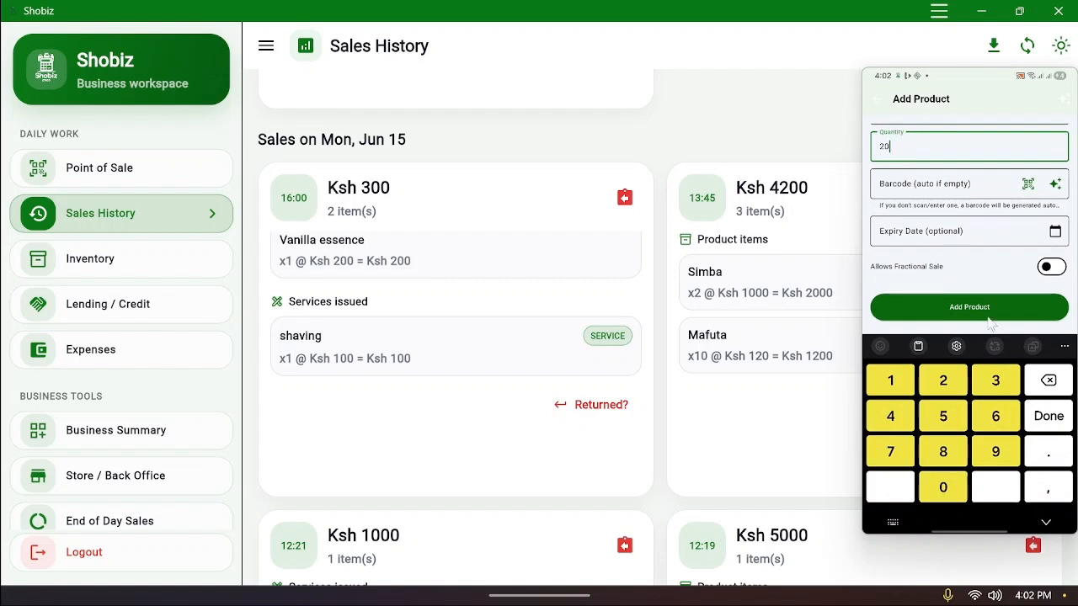
click(1042, 274)
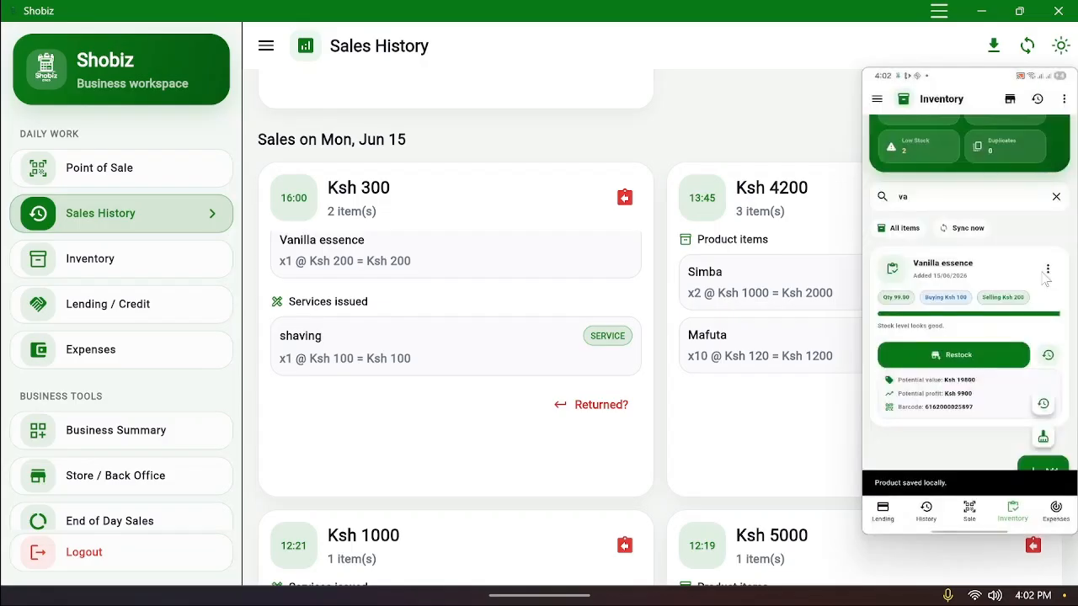
Search the phone inventory for cooking oil
key(BackSpace)
key(BackSpace)
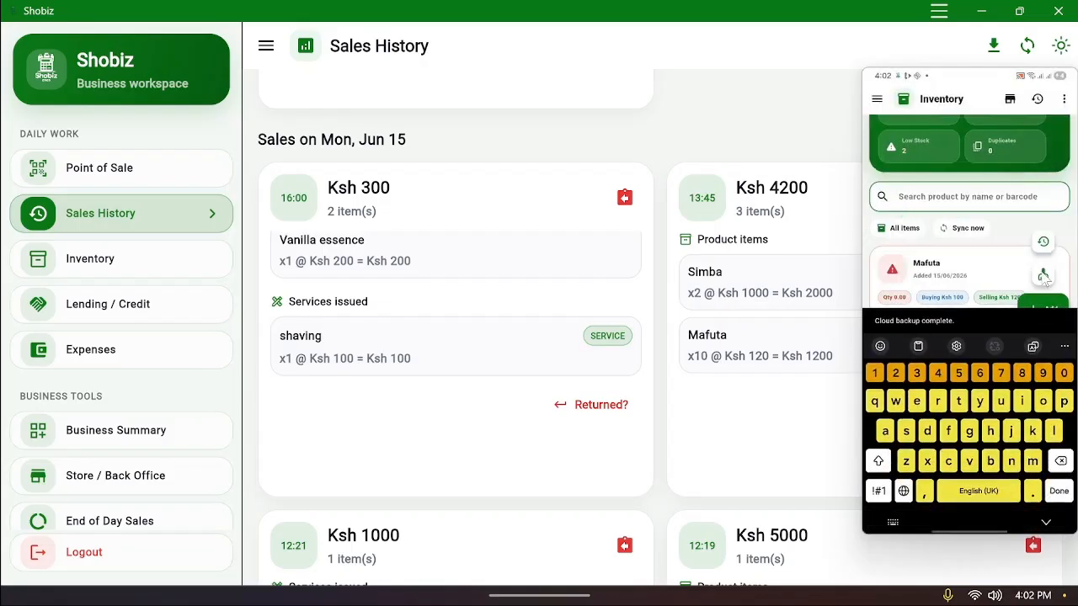
text(co)
key(BackSpace)
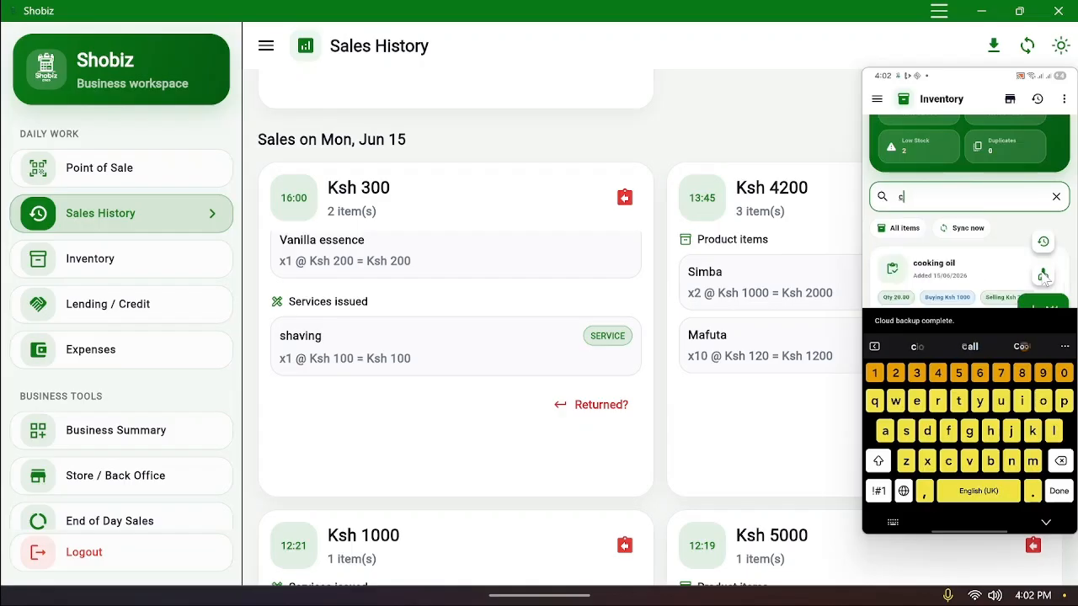
text(oo)
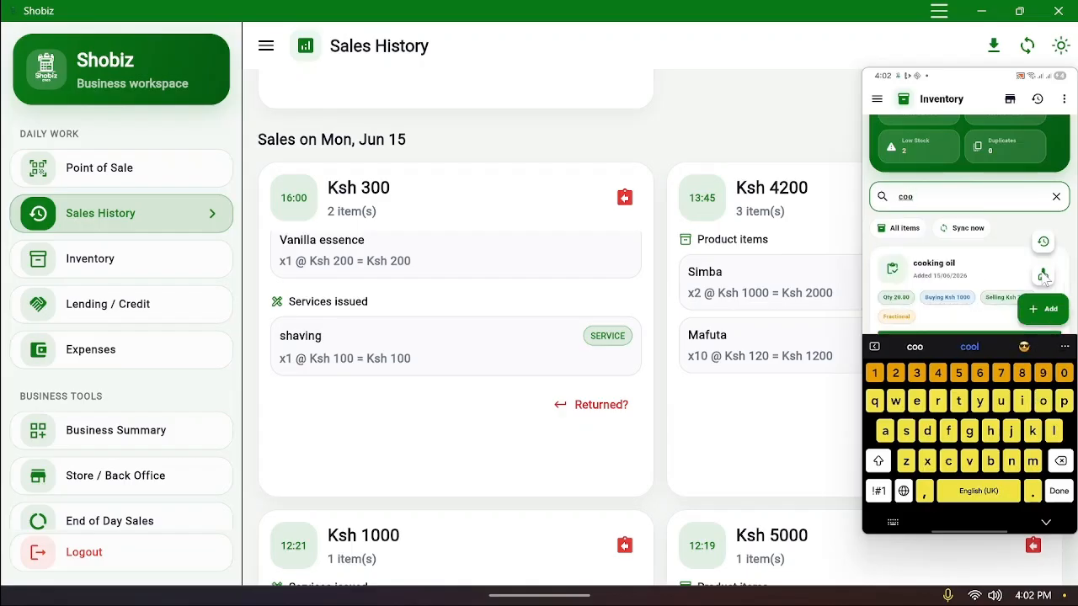
scroll(1044, 279, down, 2)
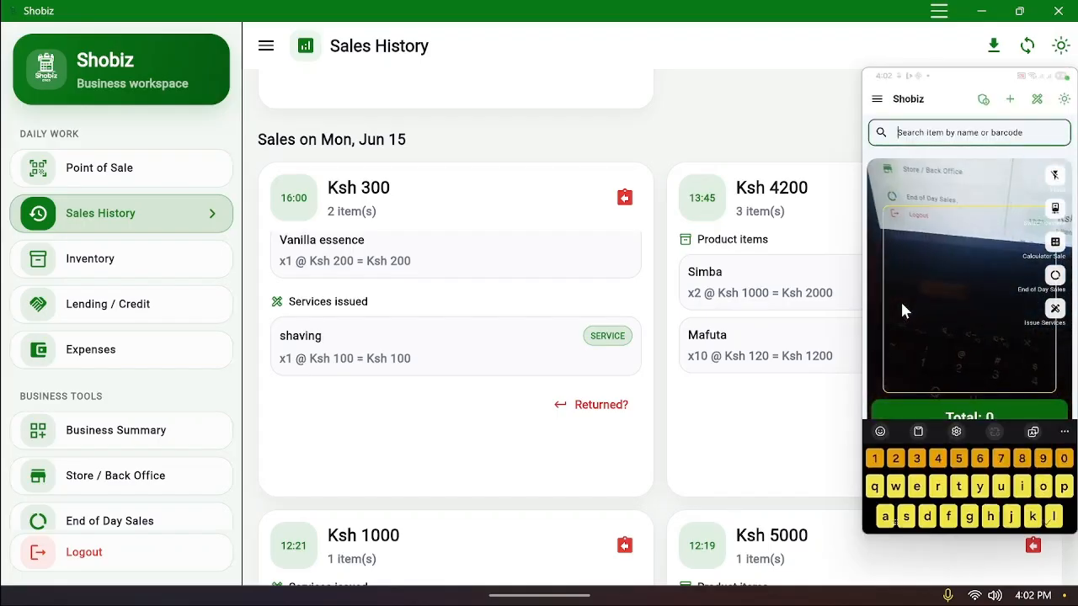
Find cooking oil and add 2.5 units for a KSh 500 selling amount to the cart
text(cio)
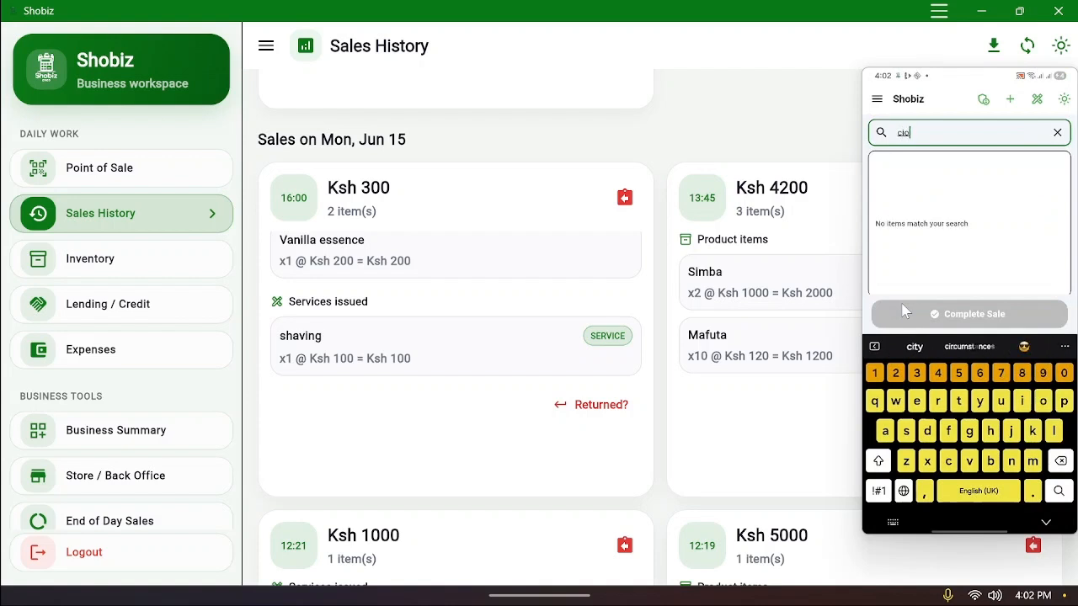
key(BackSpace)
key(BackSpace)
text(o)
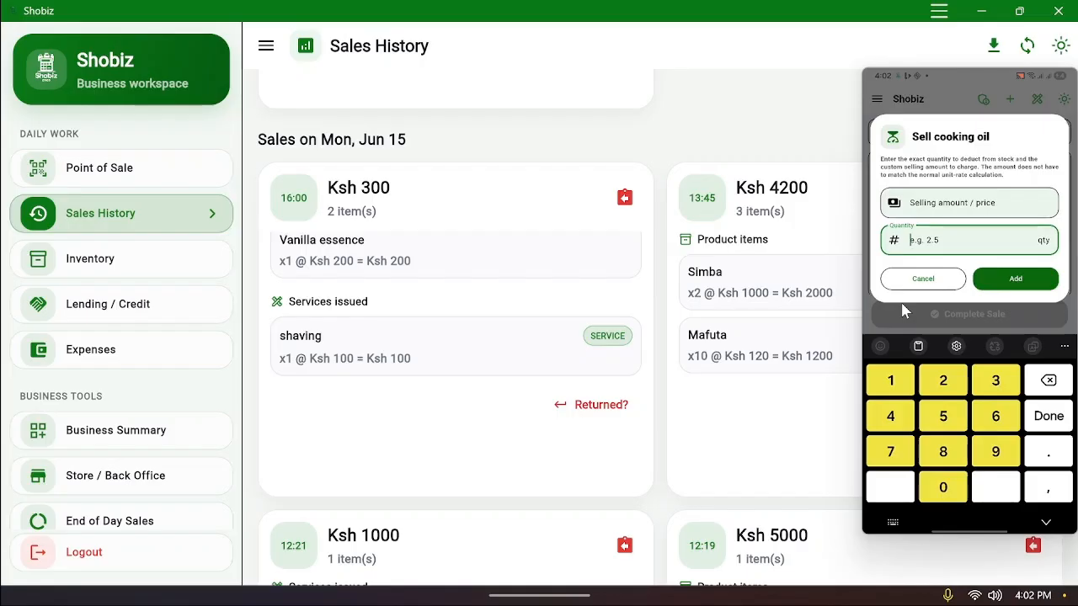
text(2)
key(shift+Tab)
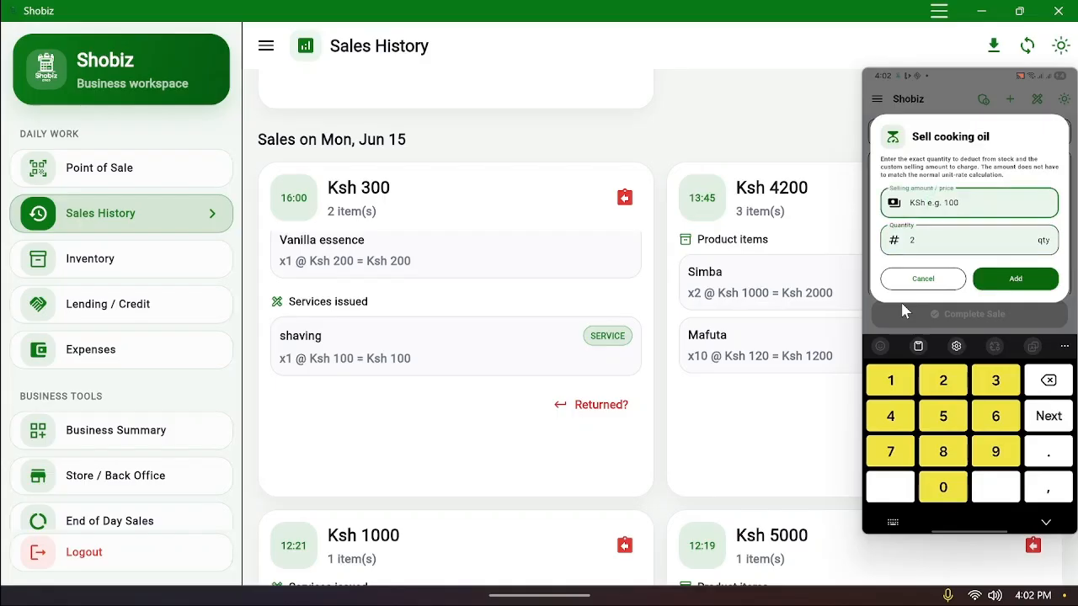
key(Tab)
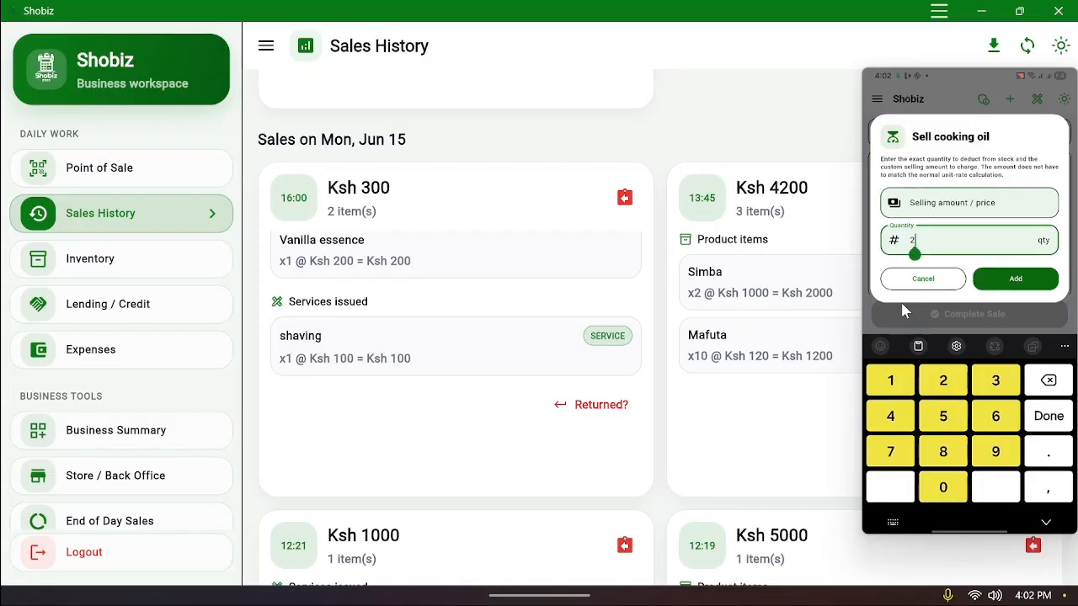
text(.5)
key(shift+Tab)
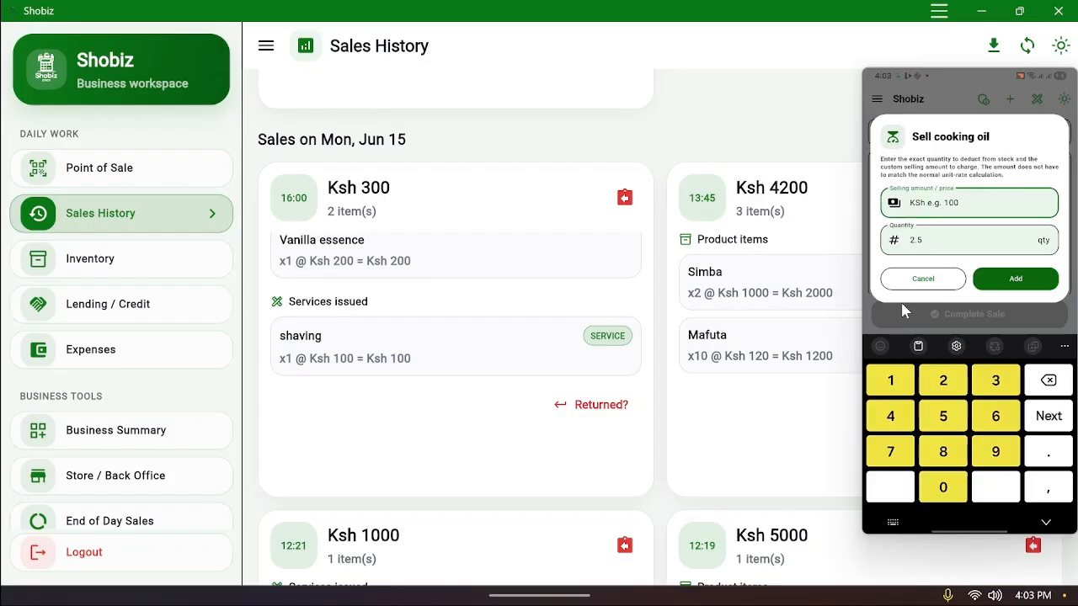
text(500)
key(Return)
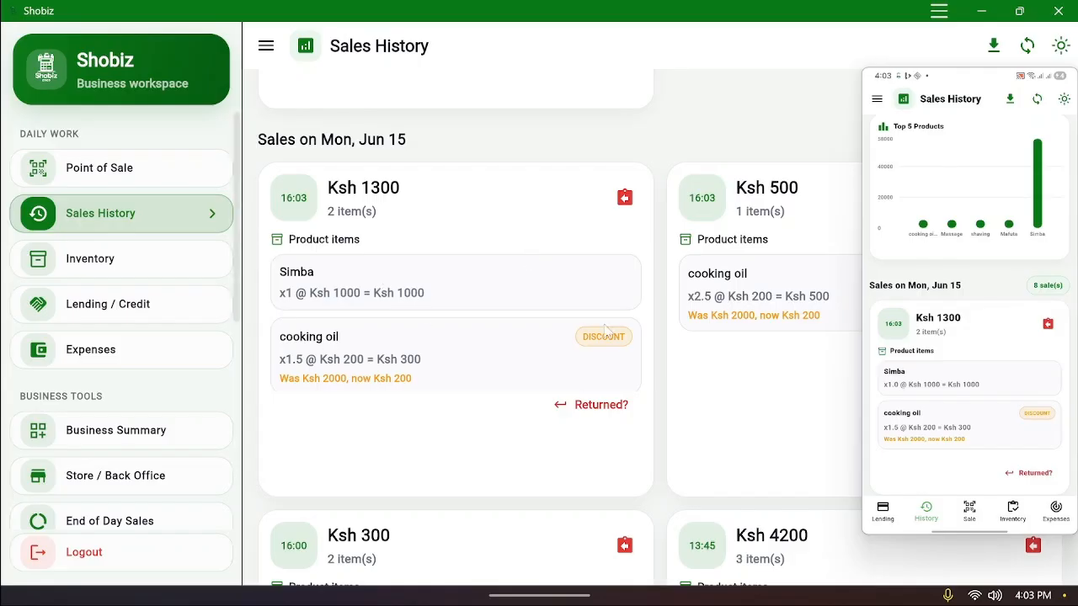
Scroll the Sales History to review the newly recorded sales
scroll(481, 342, up, 2)
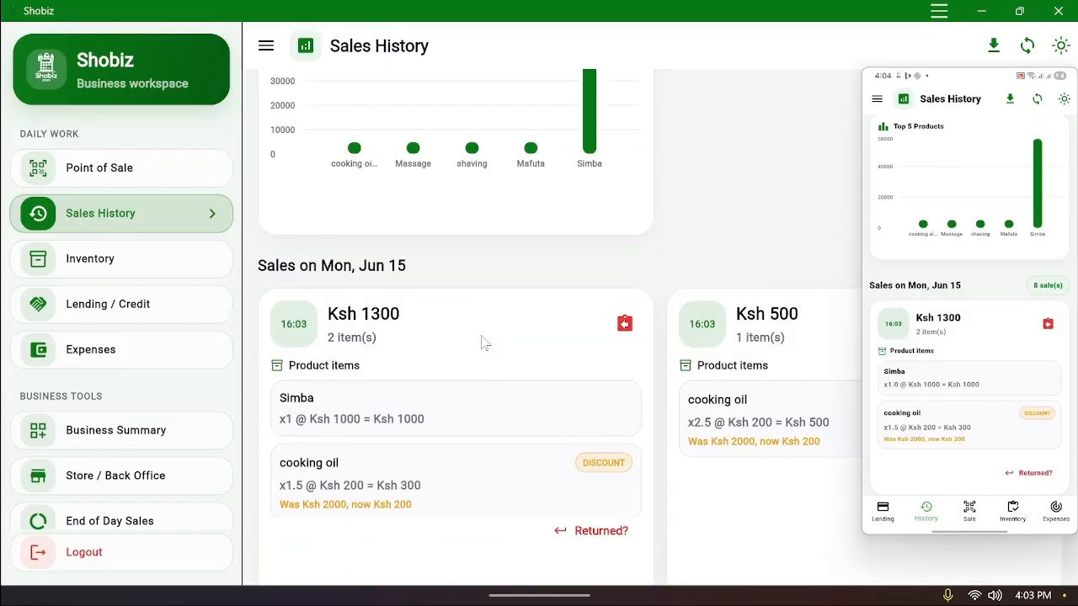
scroll(484, 341, down, 2)
Return to Point of Sale and add Simba to the cart
click(109, 179)
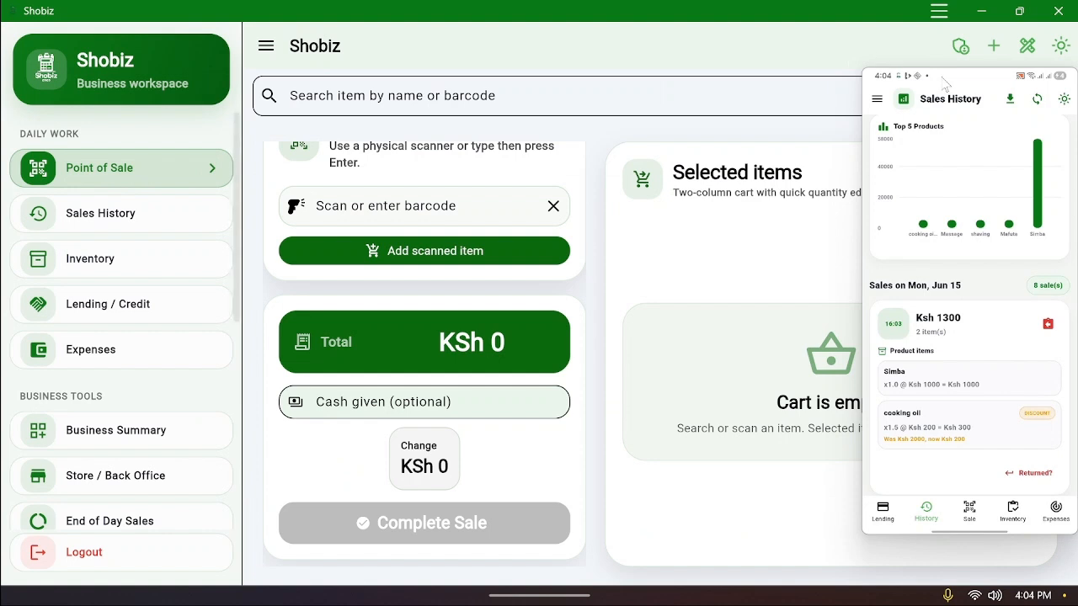
click(454, 98)
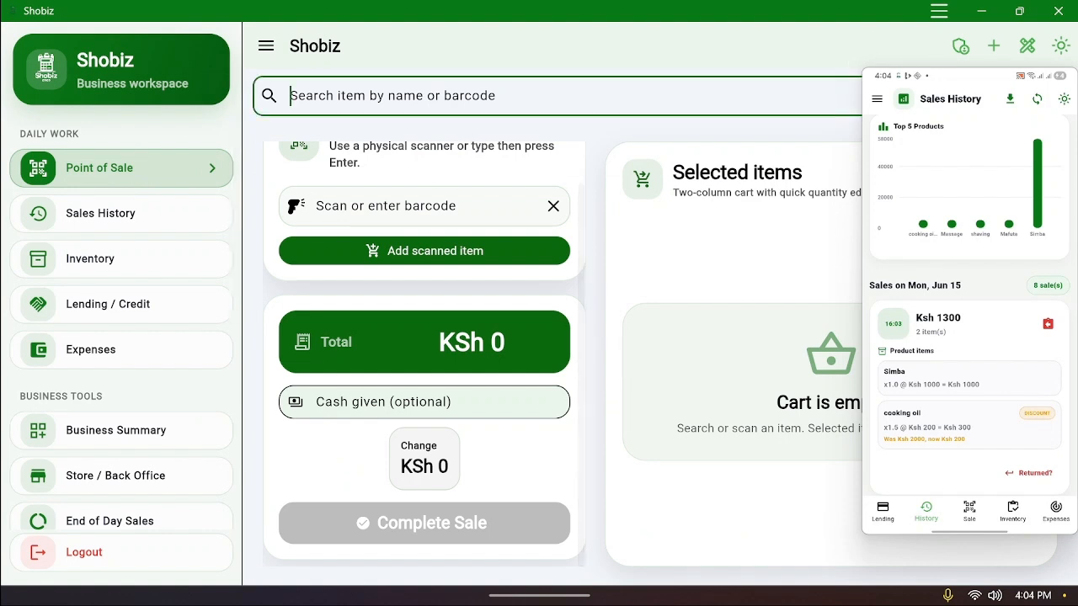
text(m)
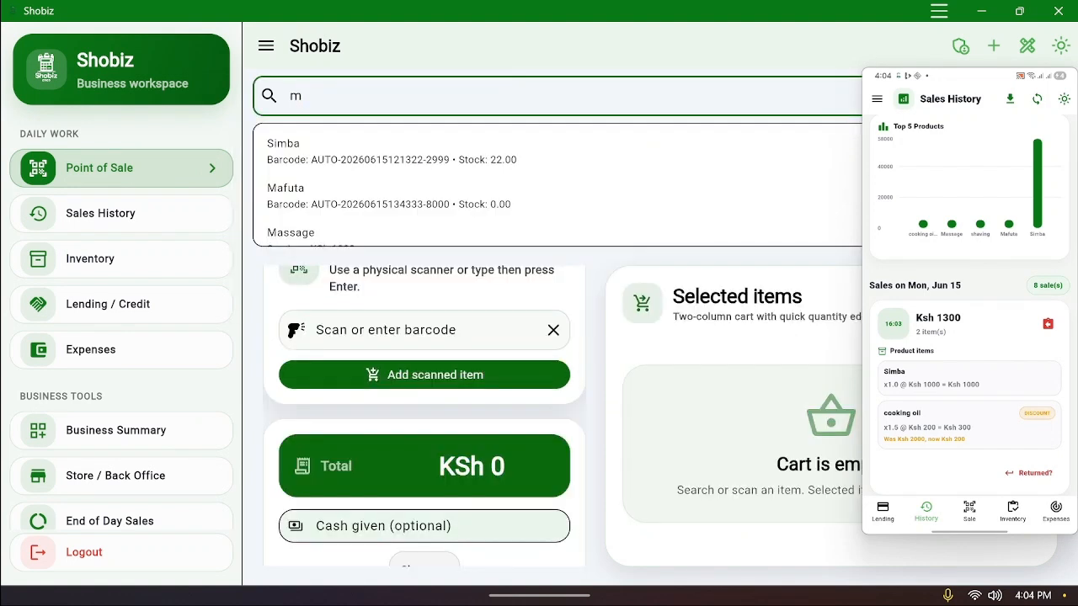
click(402, 159)
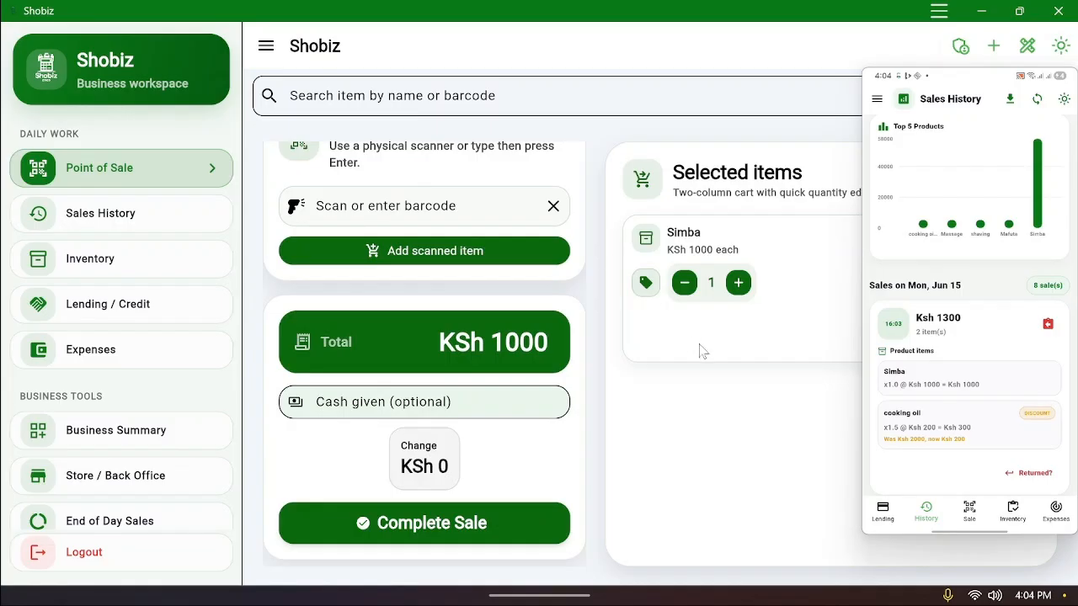
drag(976, 84, 129, 148)
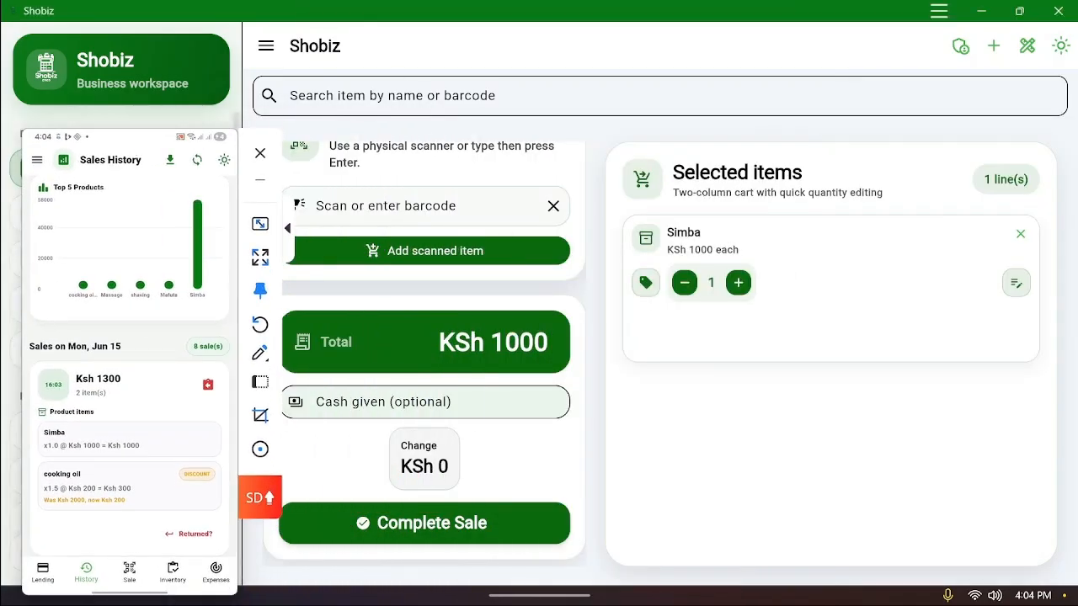
Add 1.5 units of cooking oil at a KSh 300 selling amount, totalling KSh 1300
click(392, 96)
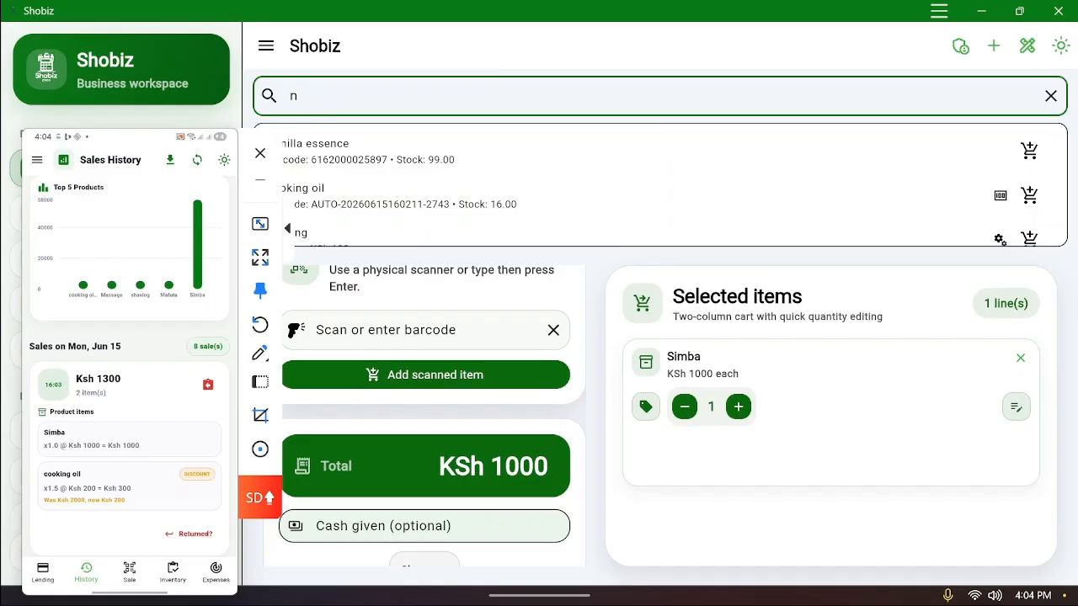
click(455, 203)
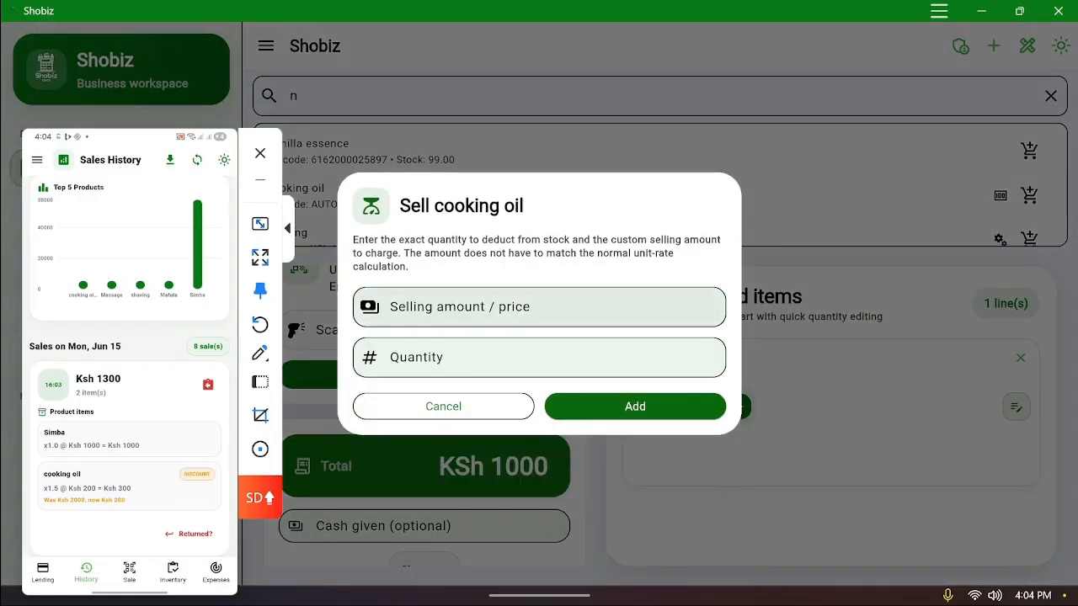
click(431, 315)
text(300)
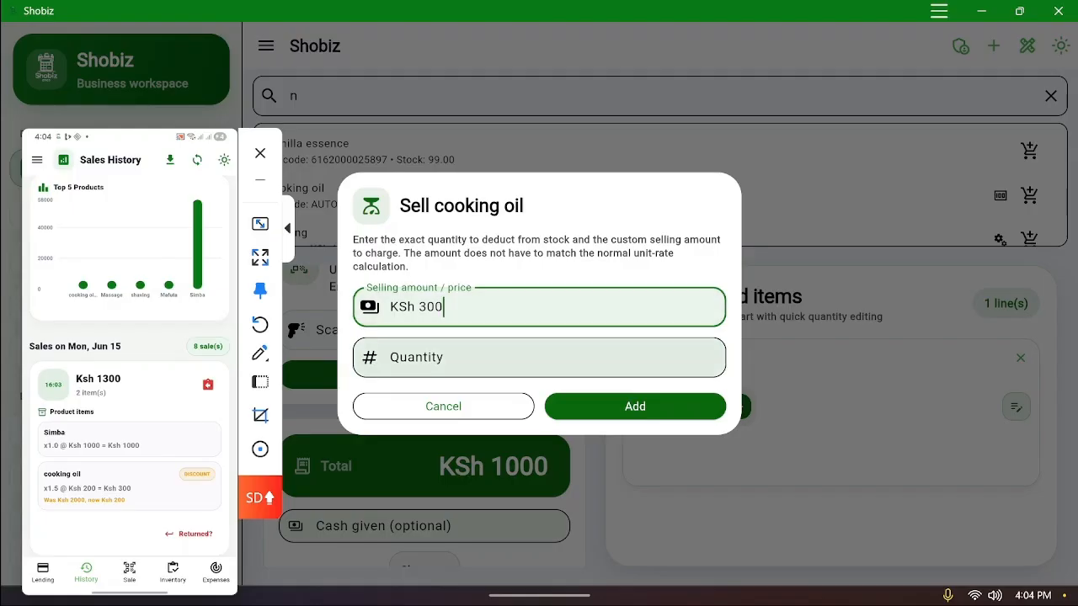
click(472, 358)
text(1.5)
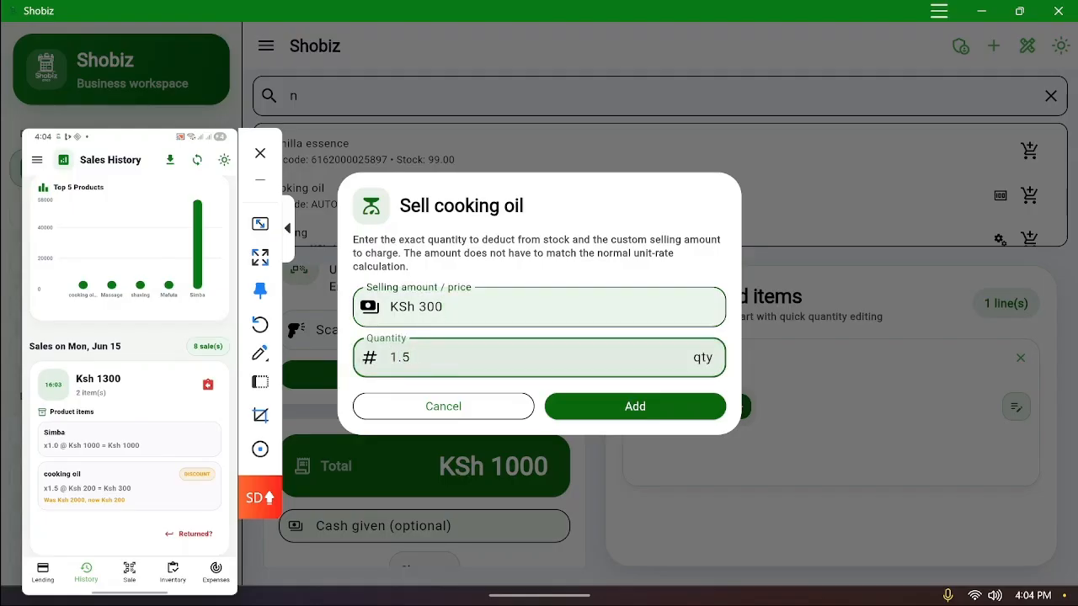
click(633, 406)
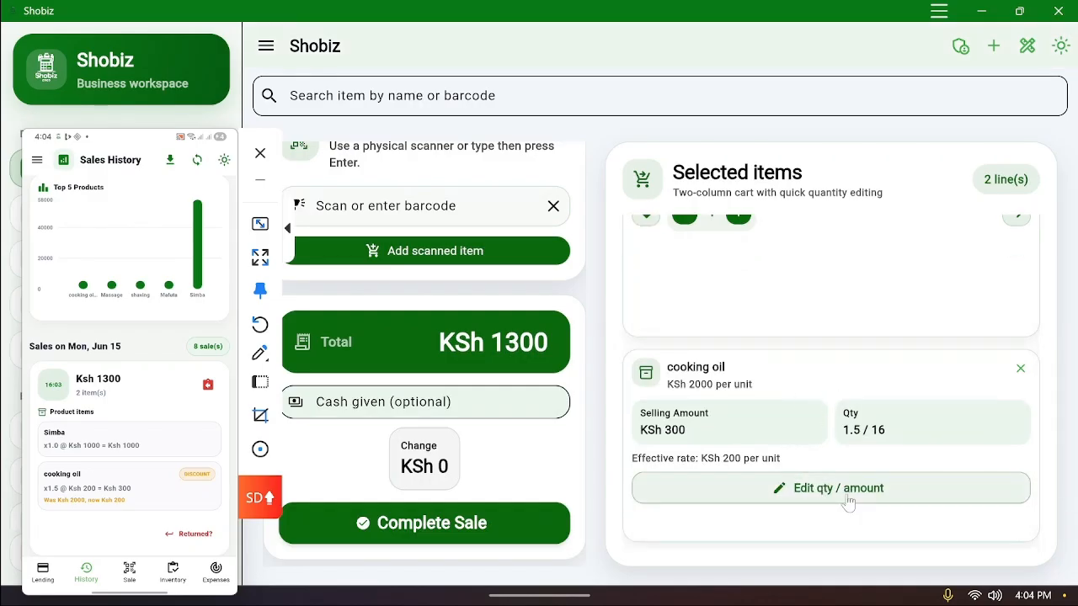
scroll(847, 502, up, 2)
scroll(848, 503, down, 2)
Complete the KSh 1300 sale with M-PESA as the payment method
click(479, 535)
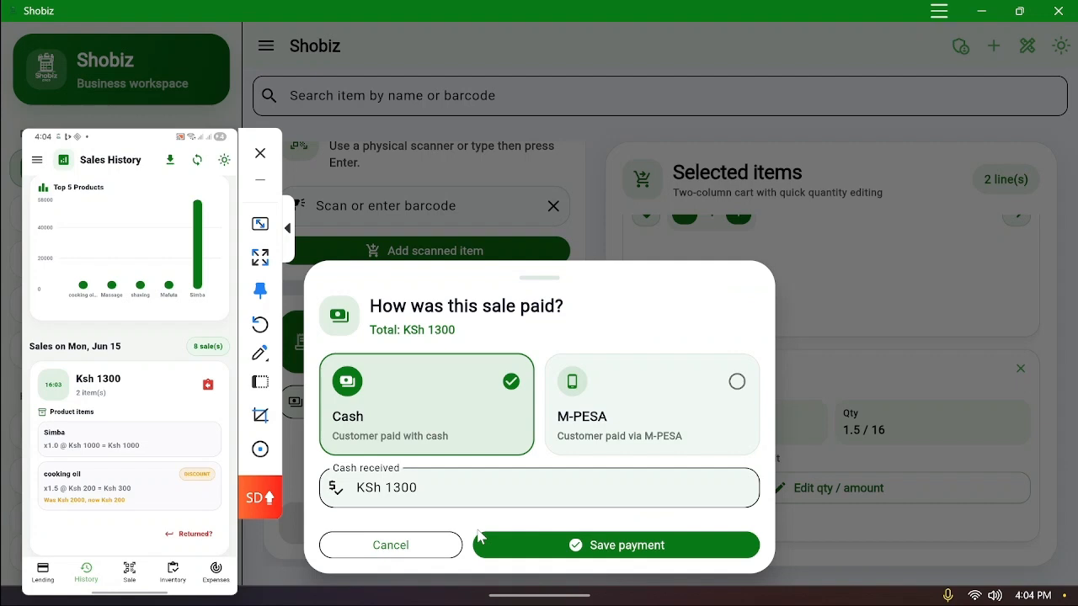
click(641, 446)
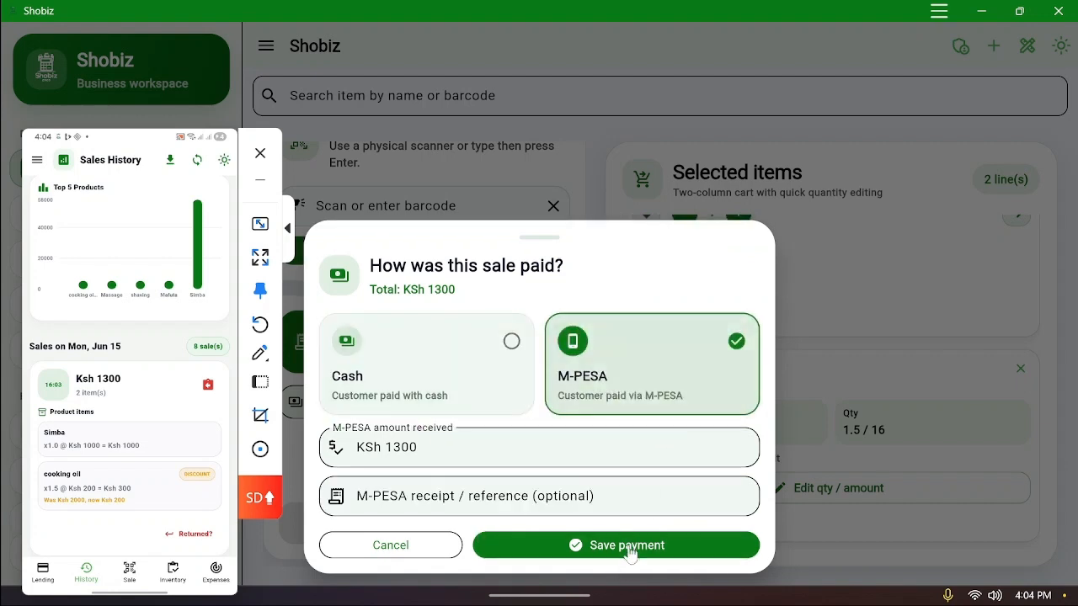
click(628, 547)
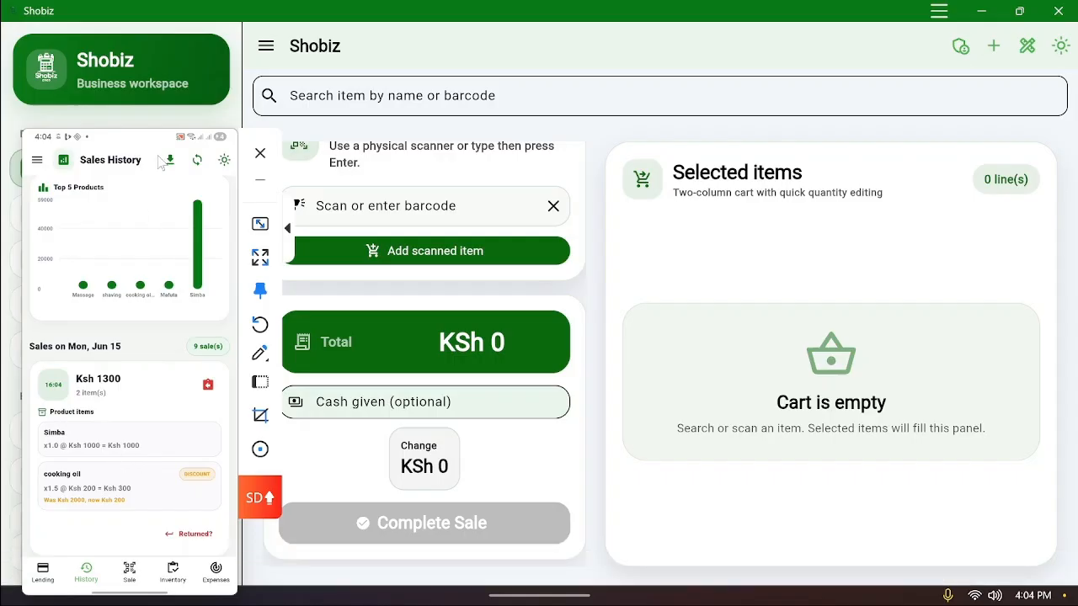
drag(130, 143, 907, 122)
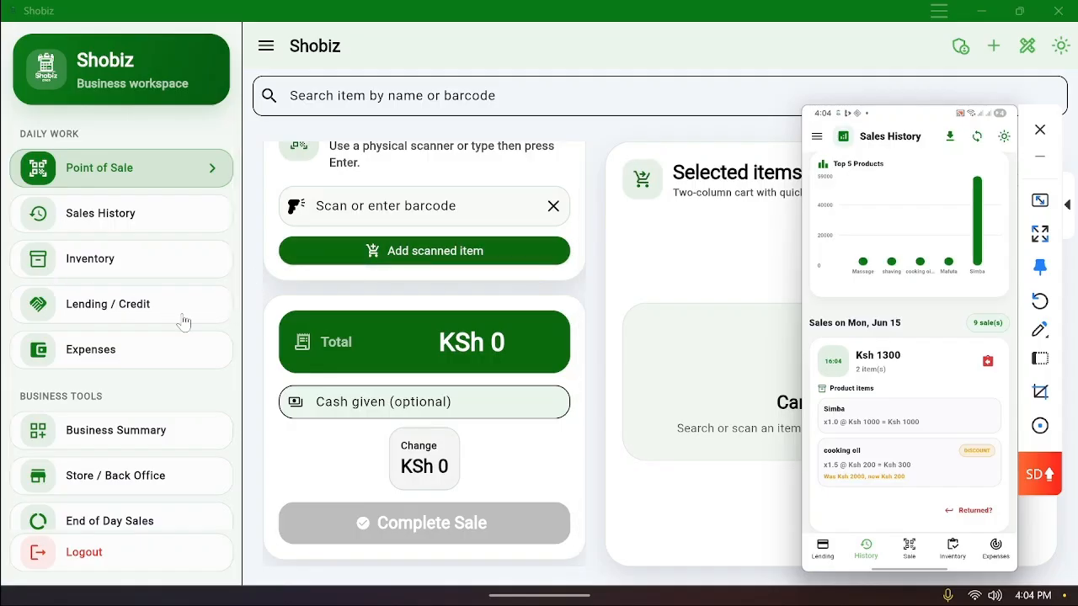
Review Jun 15, 2026 Sales History: Ksh 63.6K sales, Ksh 15.7K profit, Simba most sold
click(160, 229)
scroll(440, 306, up, 10)
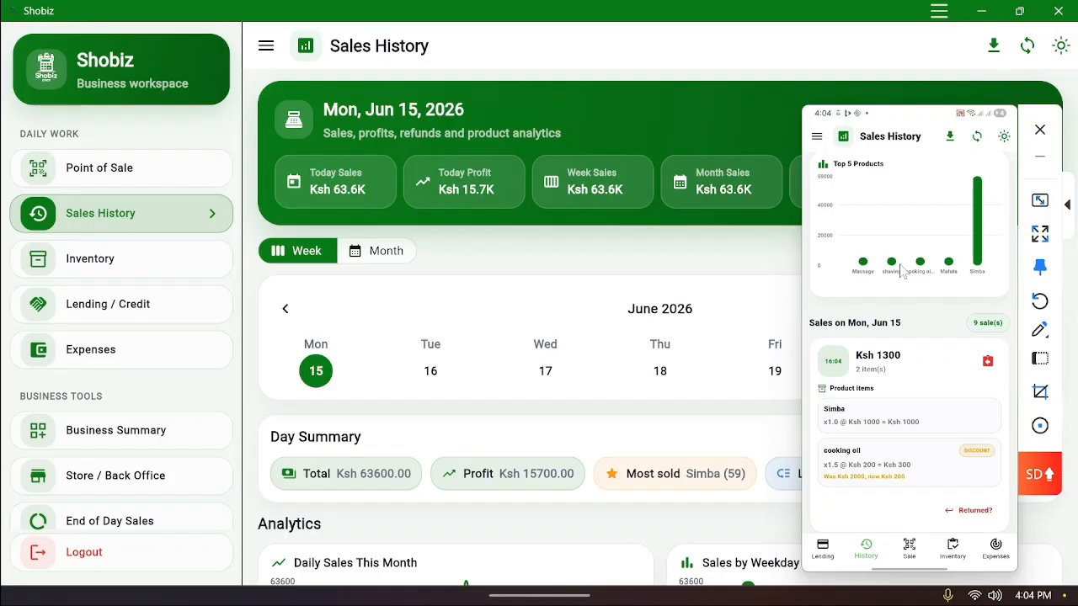
drag(913, 309, 900, 273)
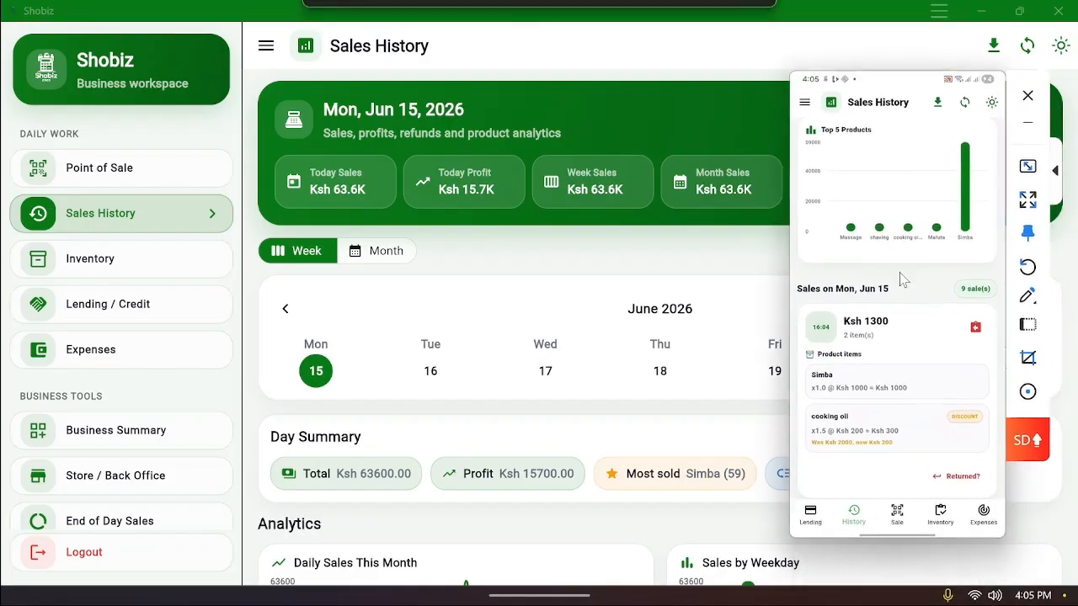
scroll(899, 273, up, 10)
scroll(899, 273, up, 5)
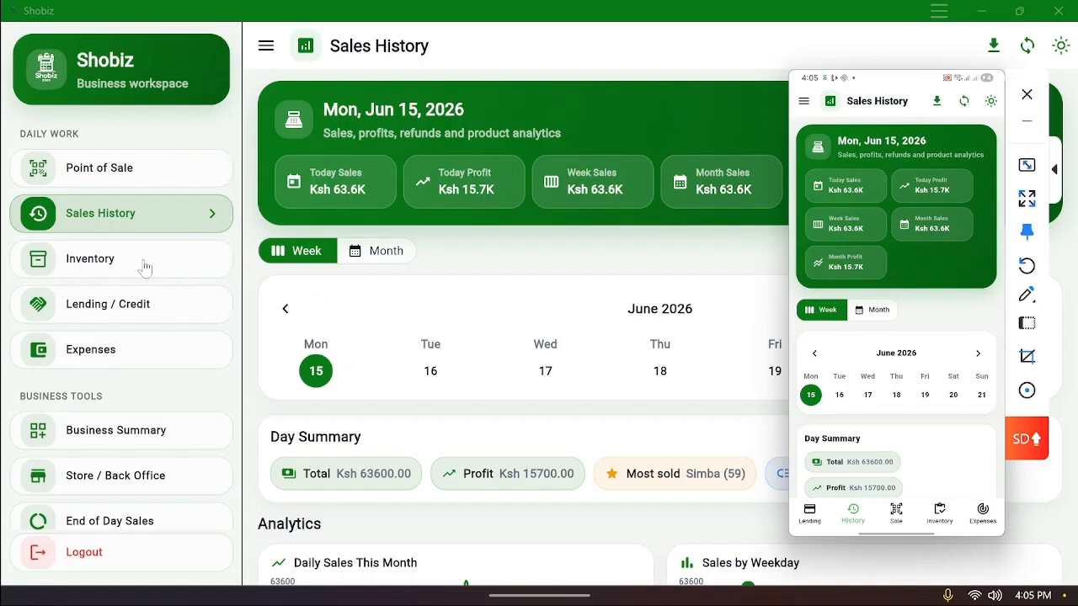
click(148, 178)
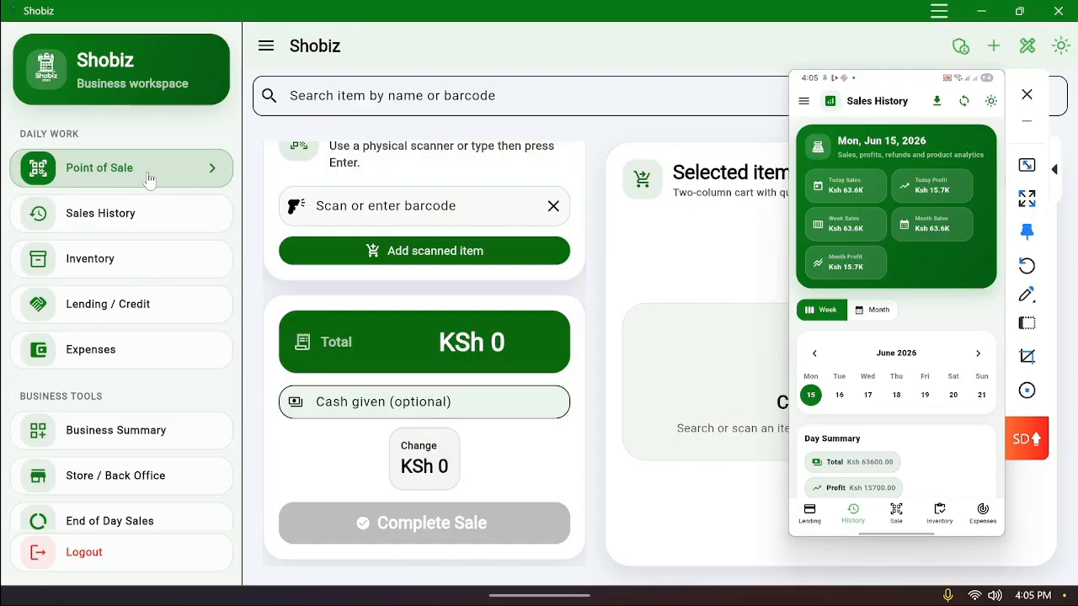
click(134, 219)
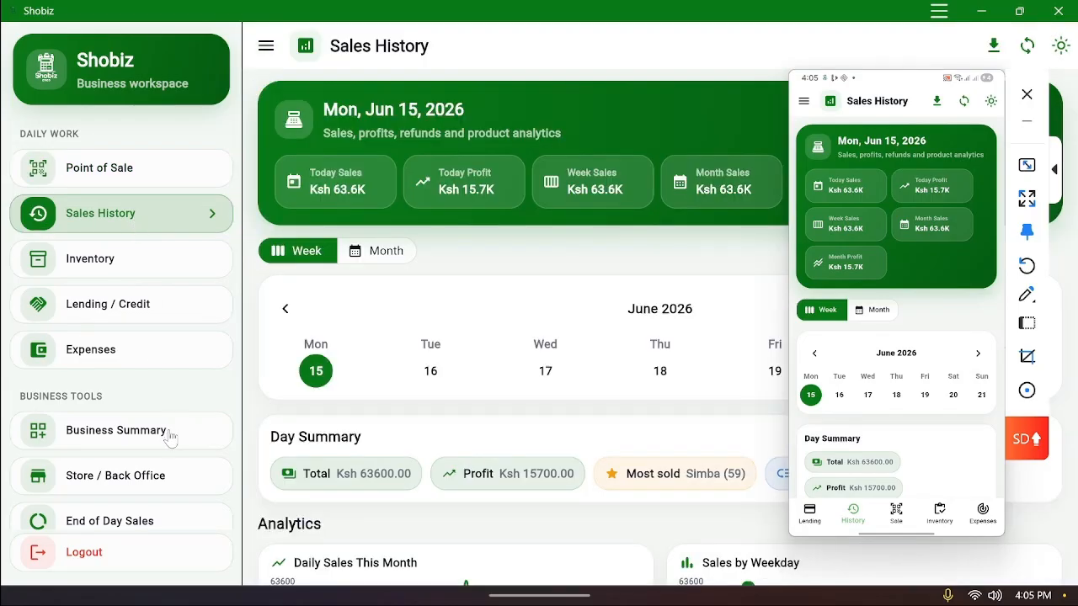
scroll(165, 446, down, 5)
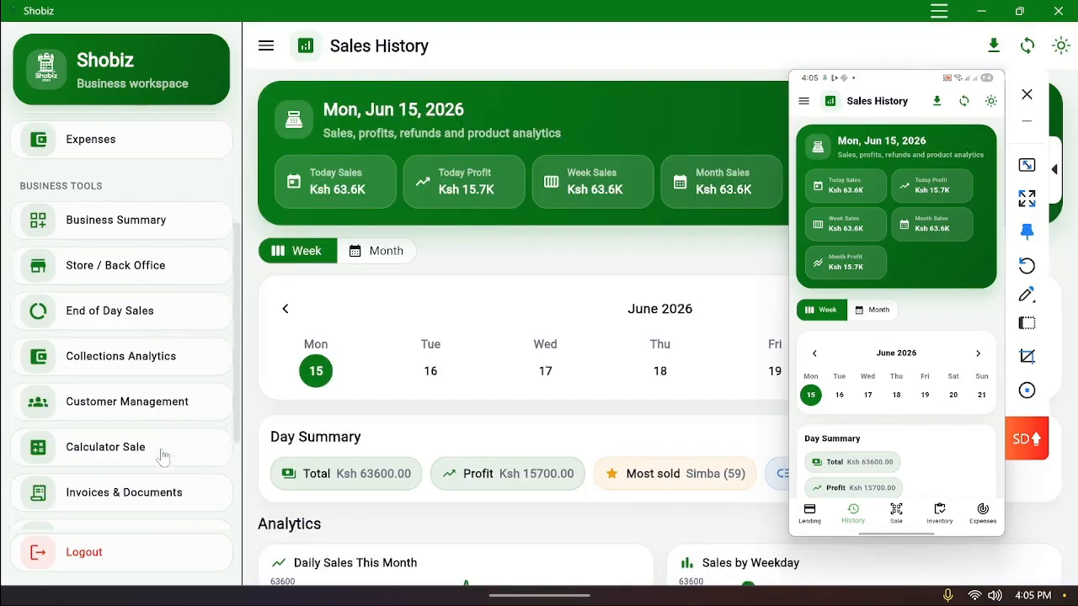
scroll(162, 456, down, 4)
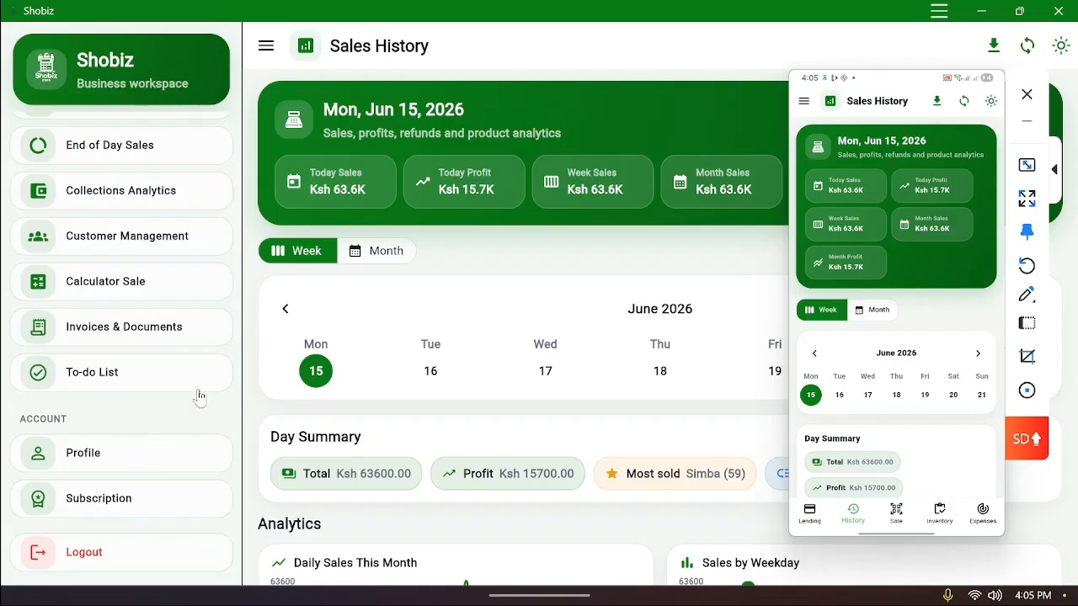
click(152, 196)
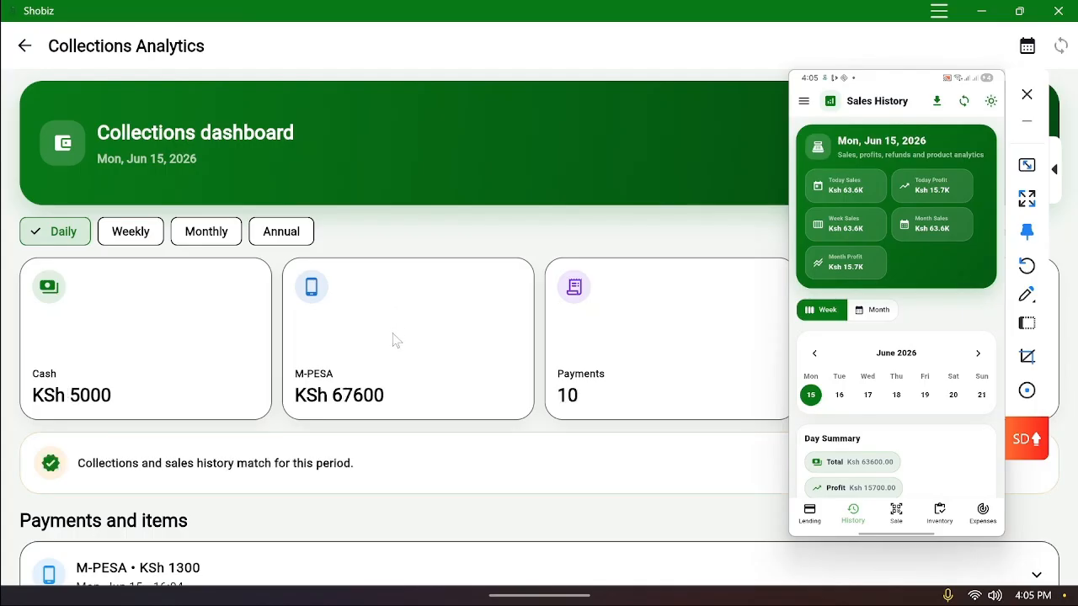
scroll(394, 329, down, 2)
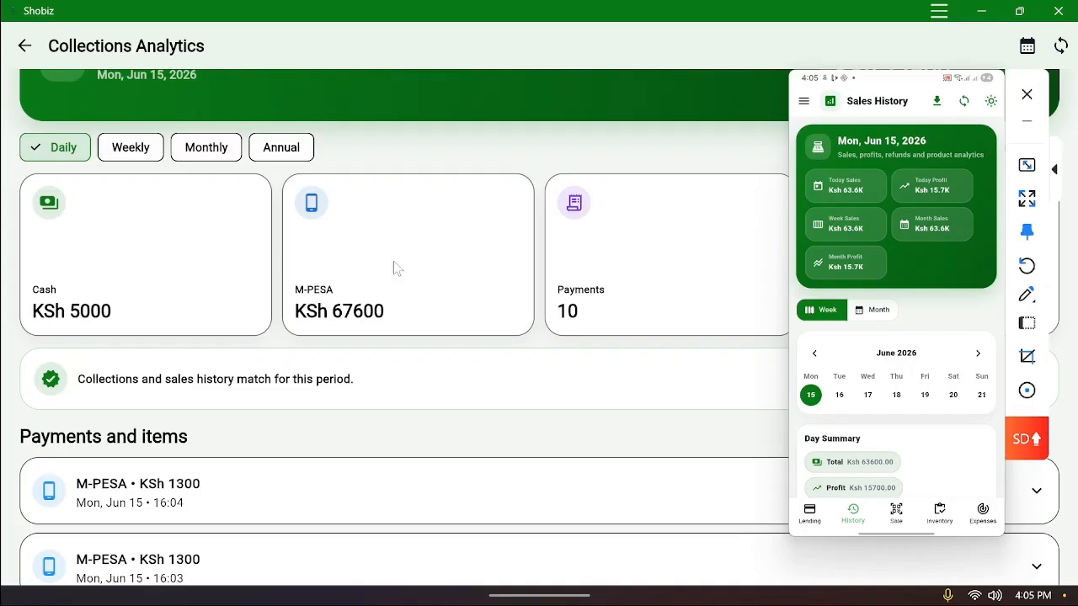
scroll(345, 324, down, 5)
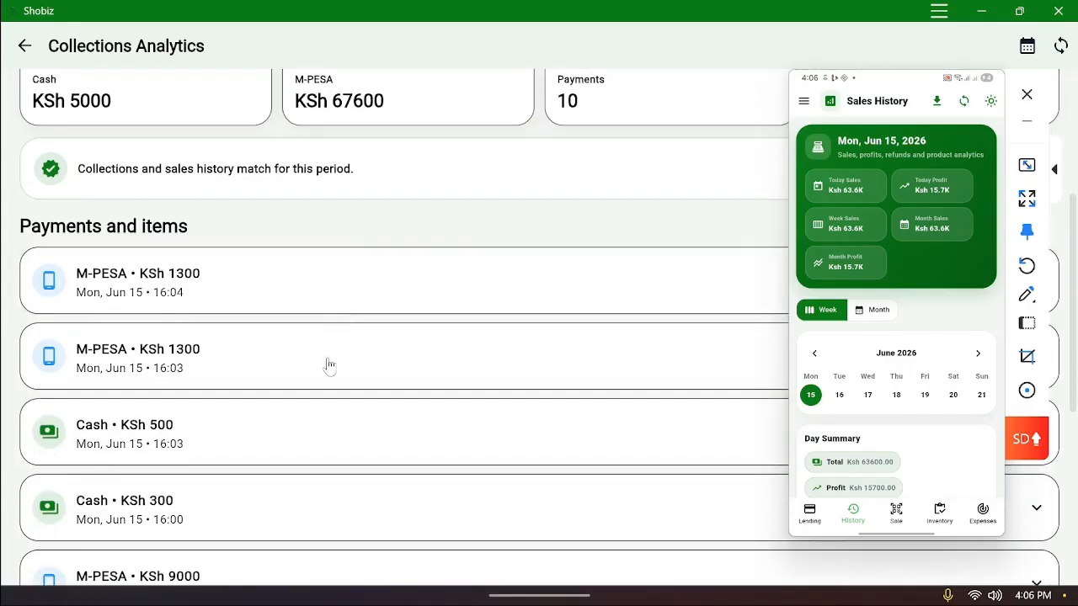
scroll(341, 341, up, 5)
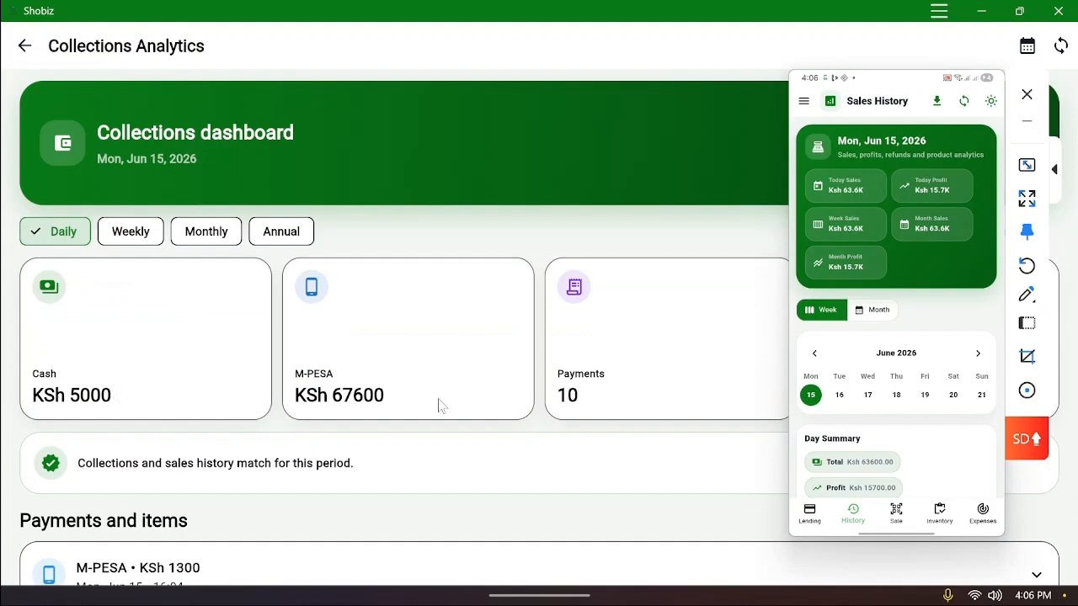
scroll(414, 398, down, 3)
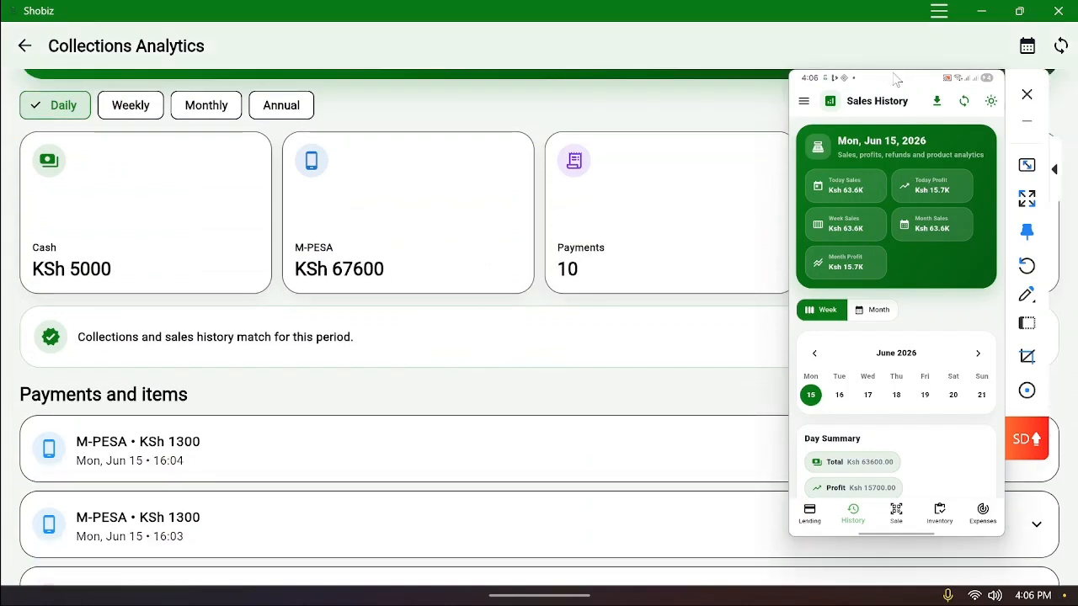
drag(896, 77, 873, 109)
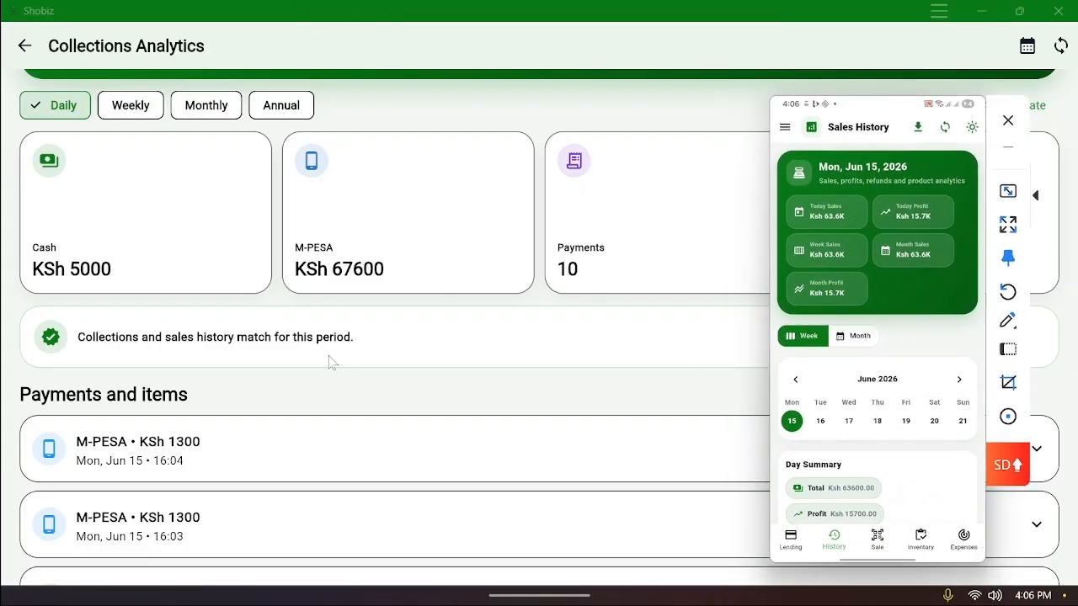
scroll(306, 375, down, 3)
scroll(306, 374, down, 4)
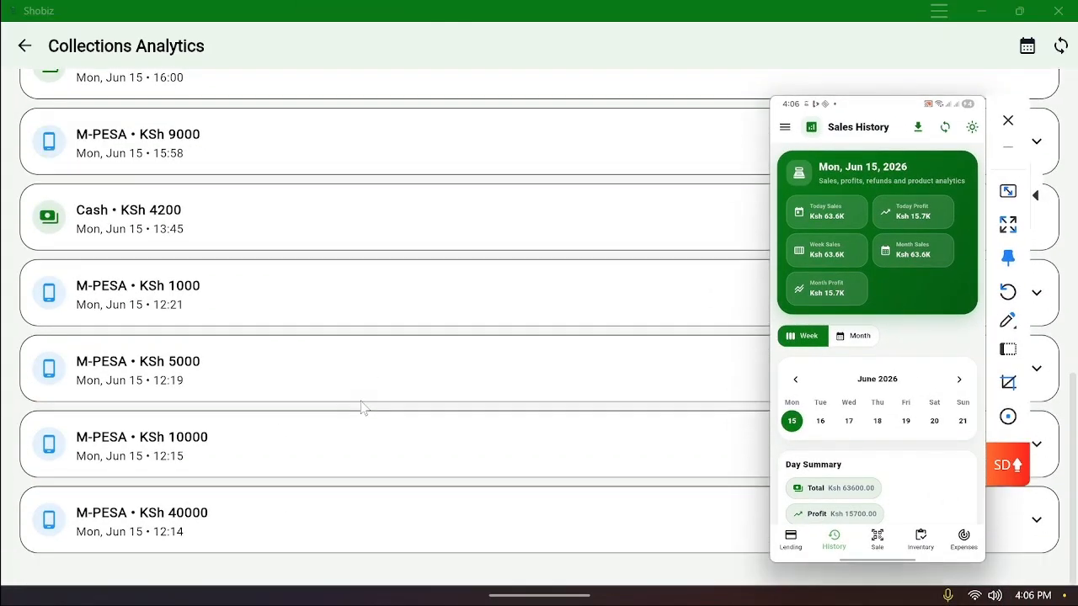
scroll(362, 408, up, 7)
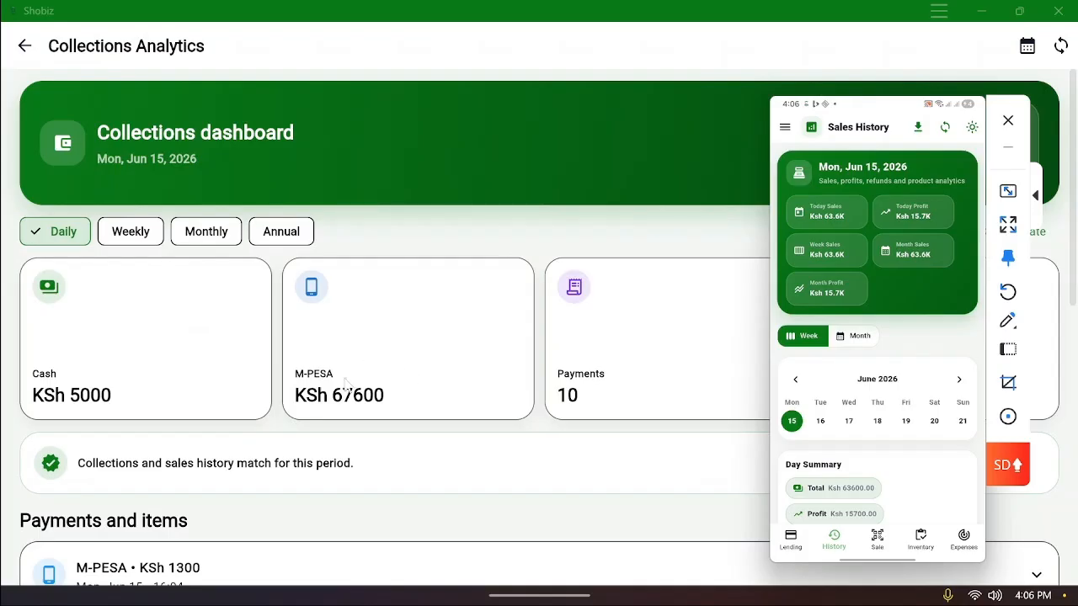
click(25, 46)
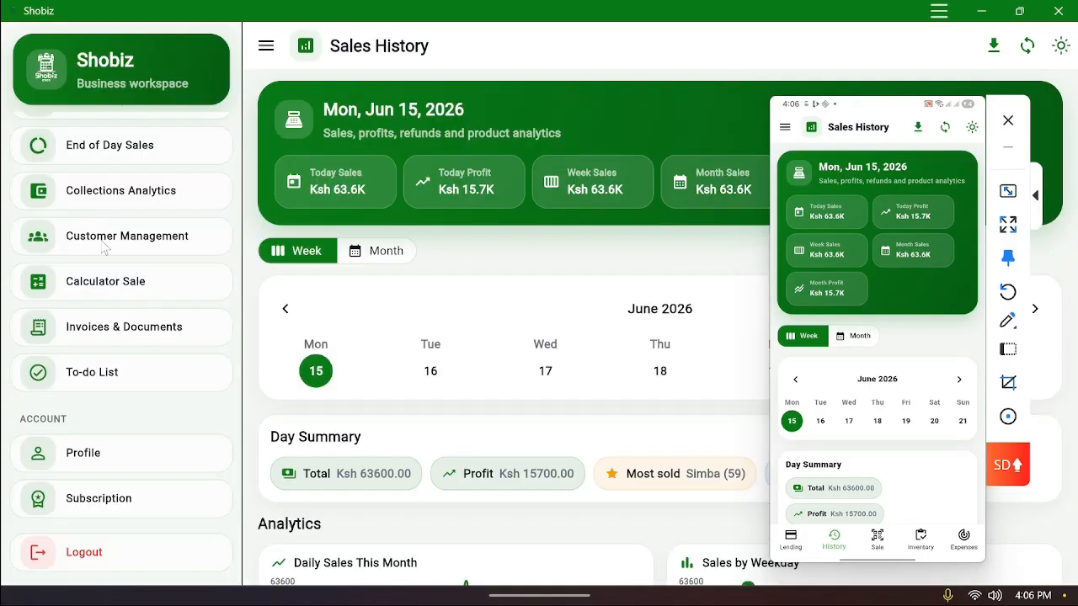
scroll(119, 352, up, 4)
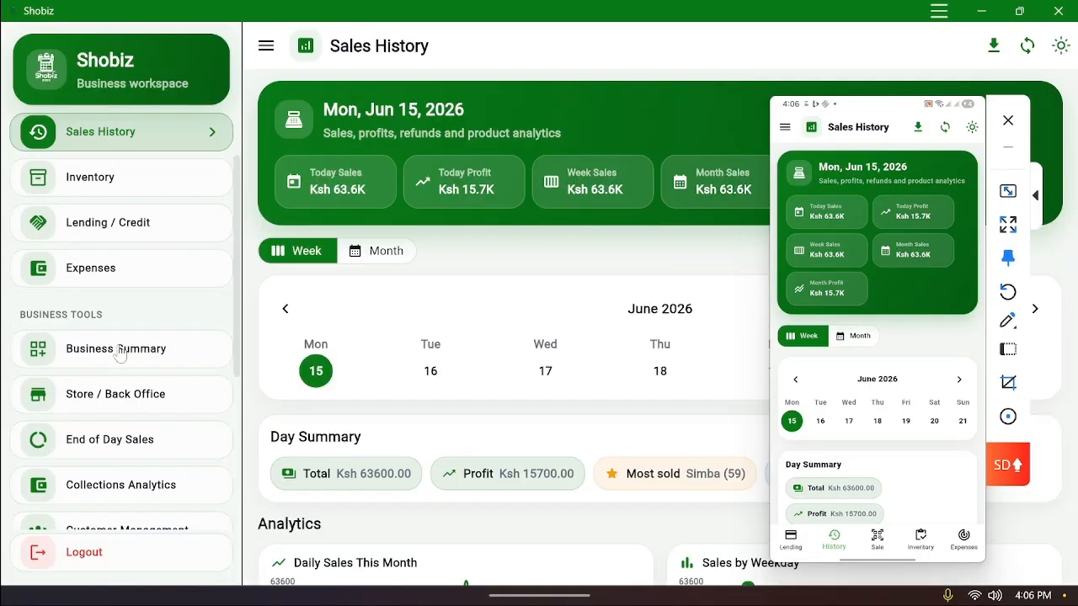
scroll(119, 353, down, 1)
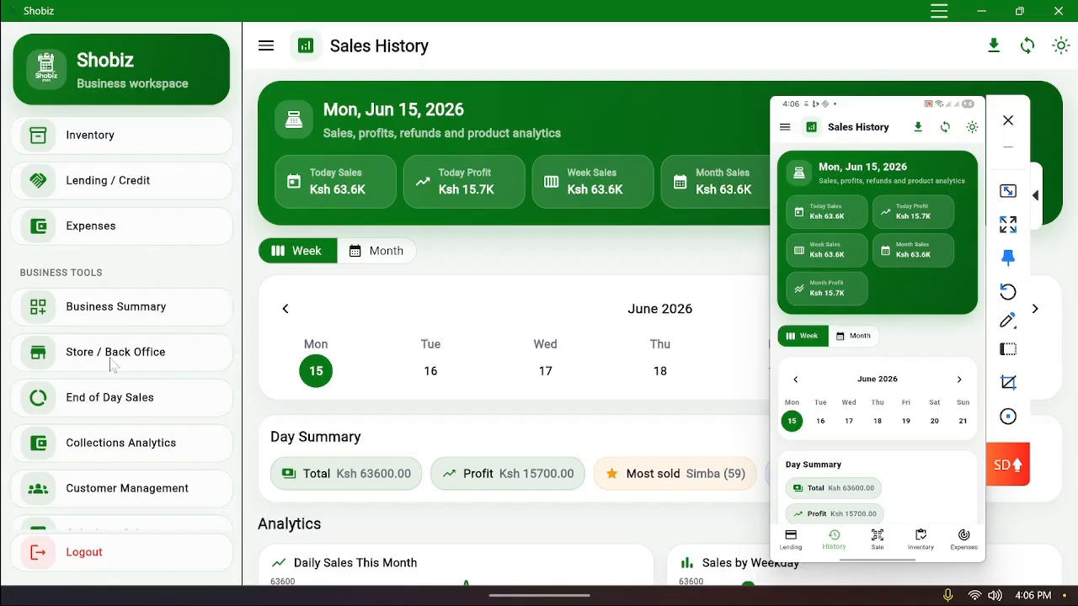
scroll(130, 405, up, 2)
scroll(130, 405, down, 3)
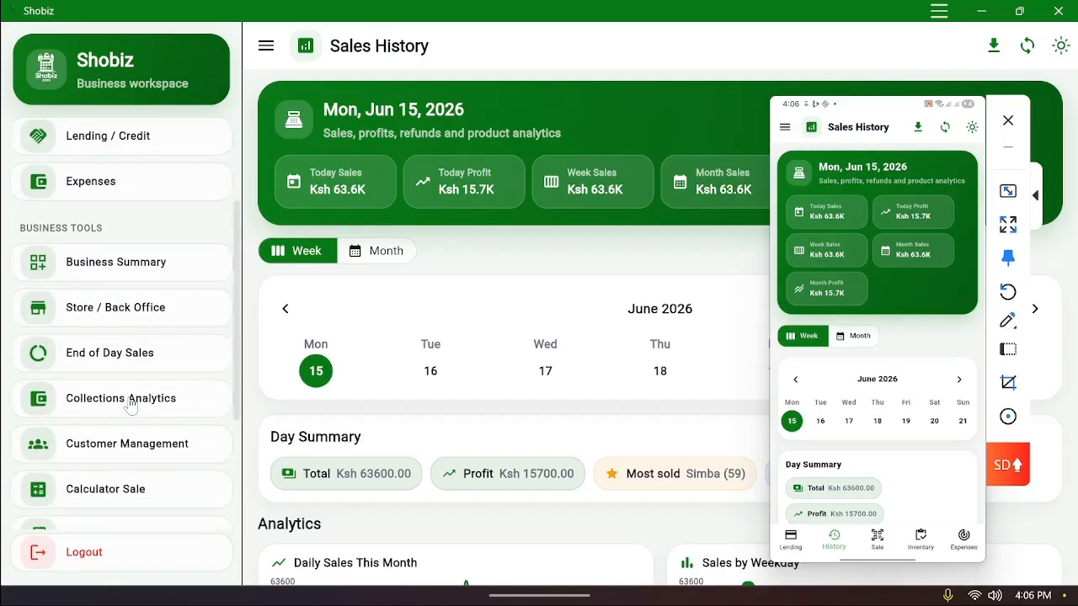
From the Outlets Summary, open the Switch Shop list showing Main Shop active
click(116, 267)
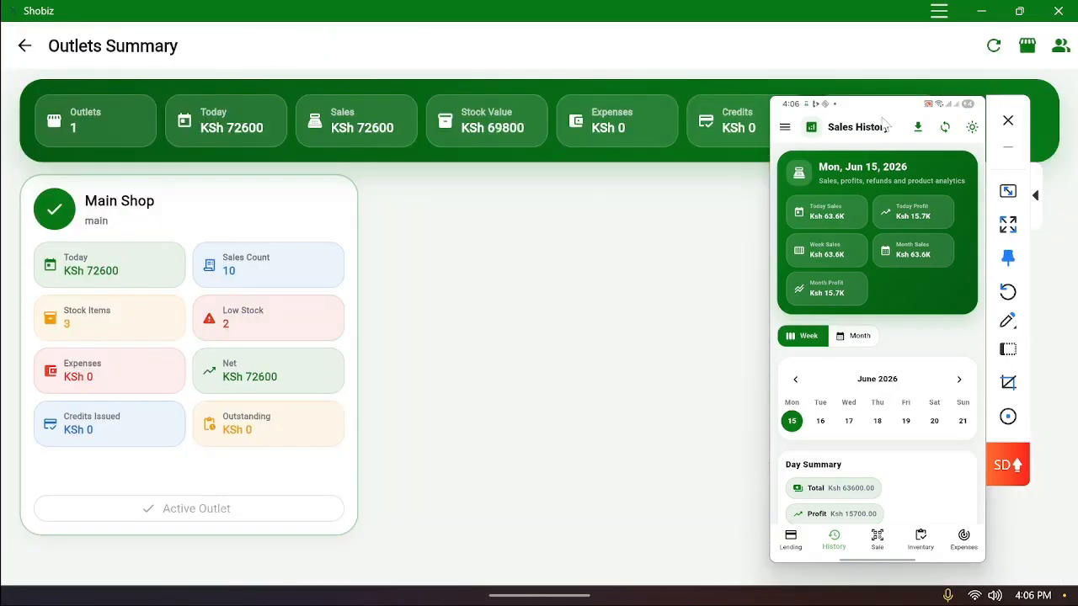
drag(884, 124, 897, 196)
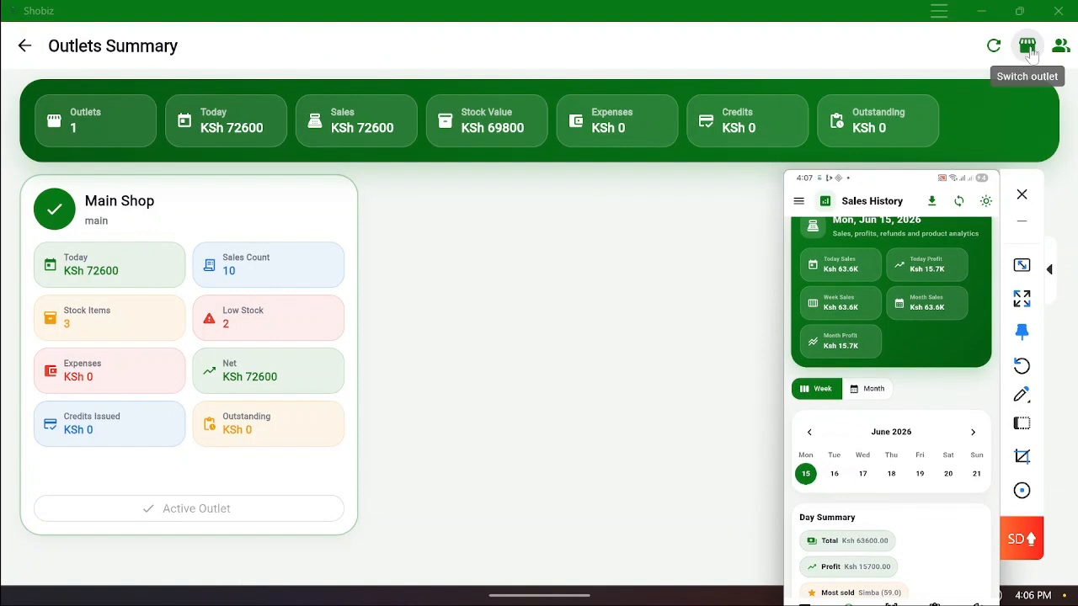
click(1028, 48)
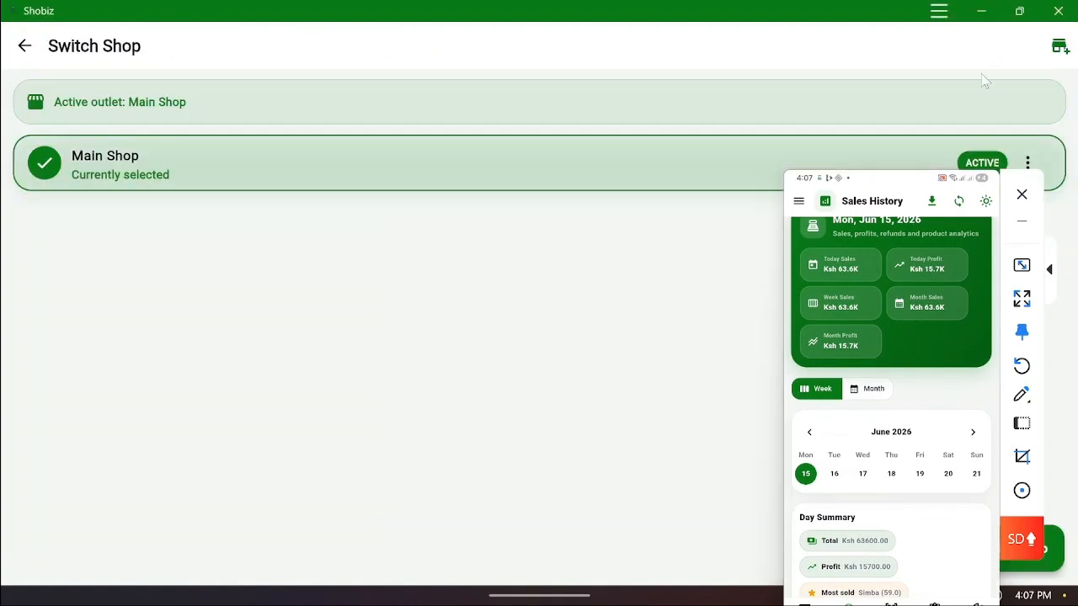
drag(909, 196, 710, 166)
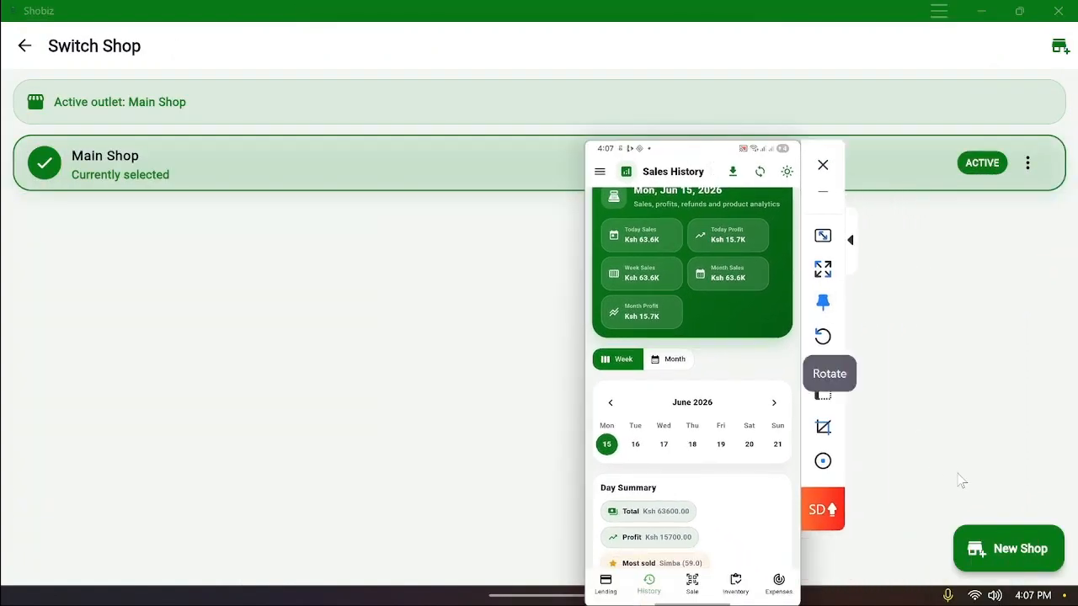
Create a new shop named 'thika hardware'
click(1006, 555)
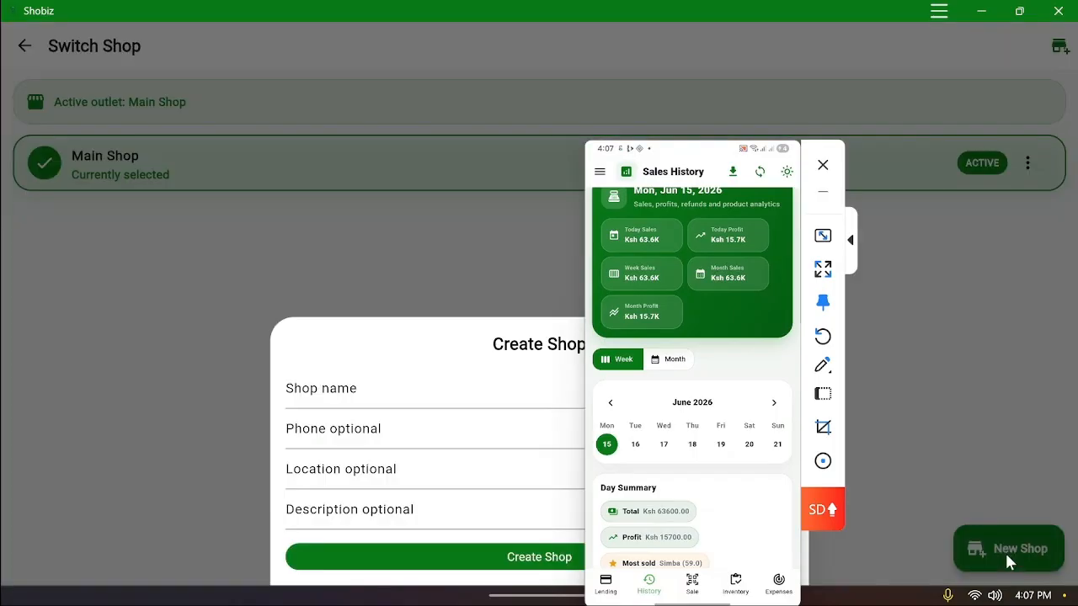
drag(710, 158, 867, 156)
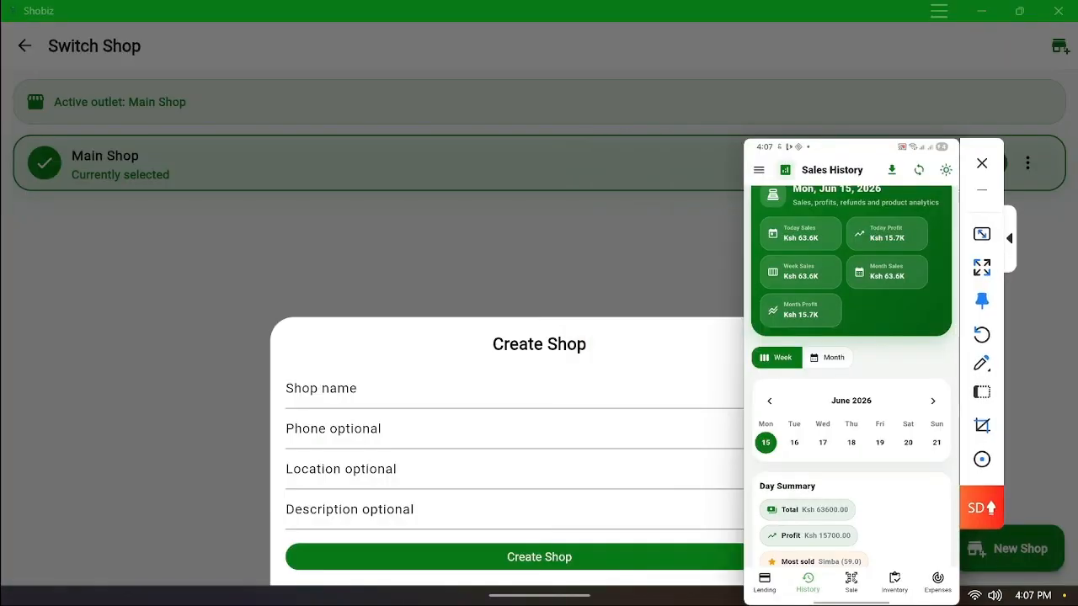
click(505, 392)
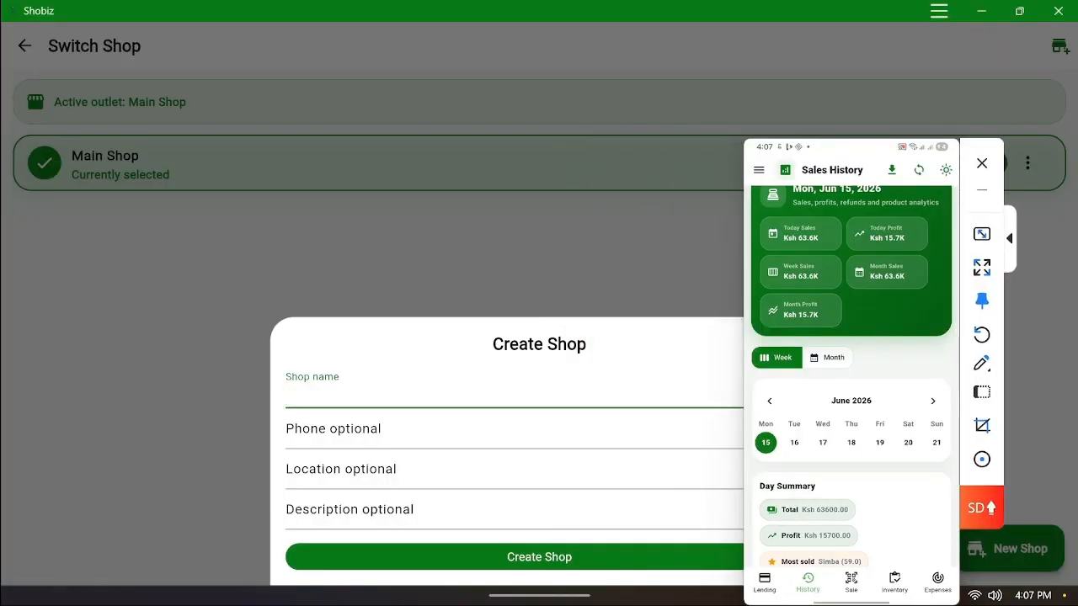
text(hardthis)
key(BackSpace)
text(ka hardwa)
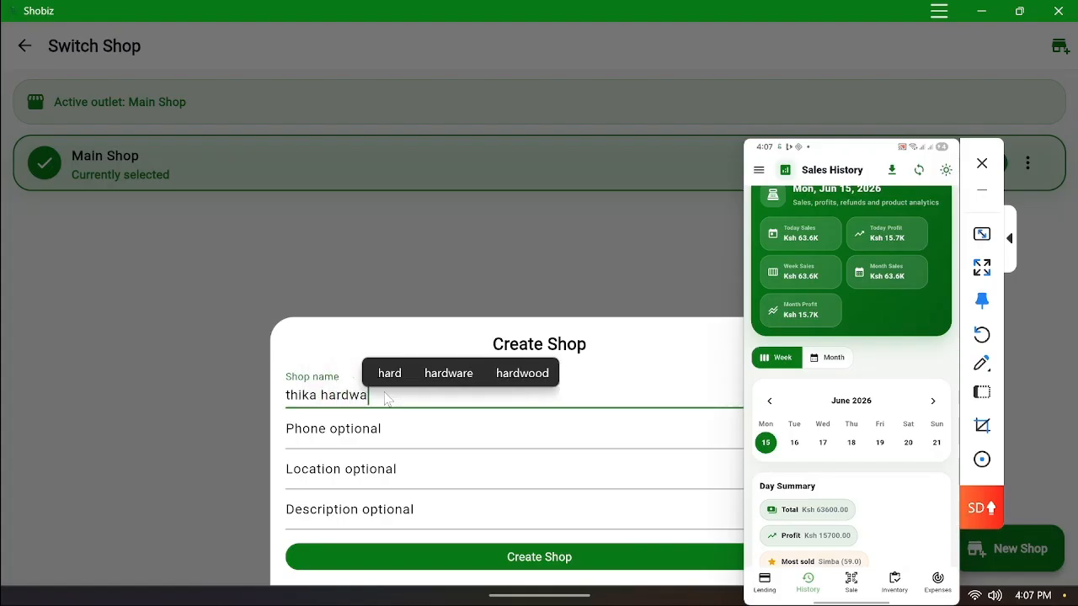
text(re)
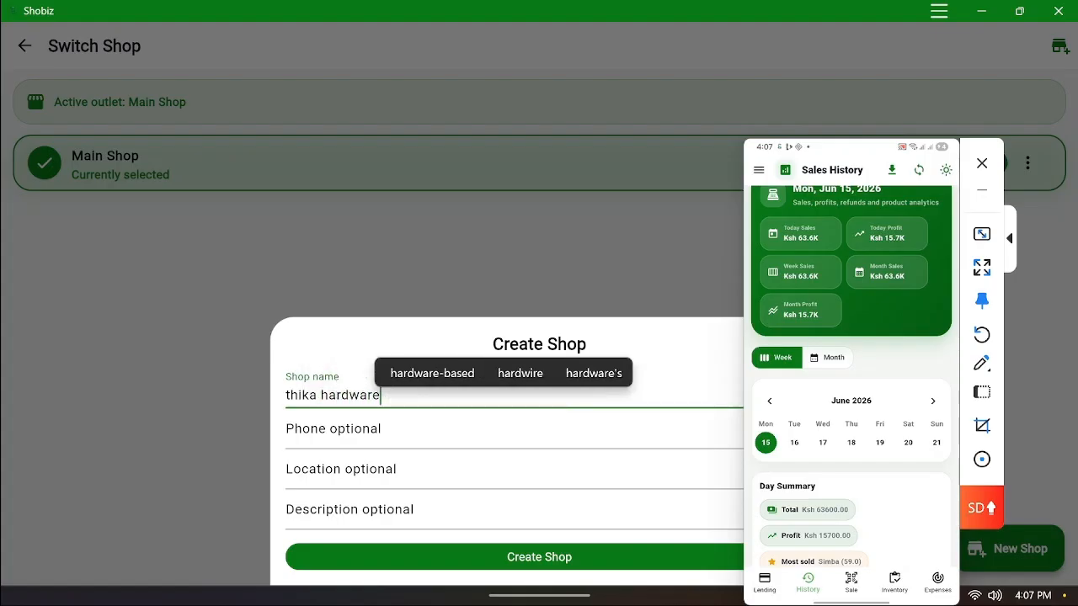
click(333, 429)
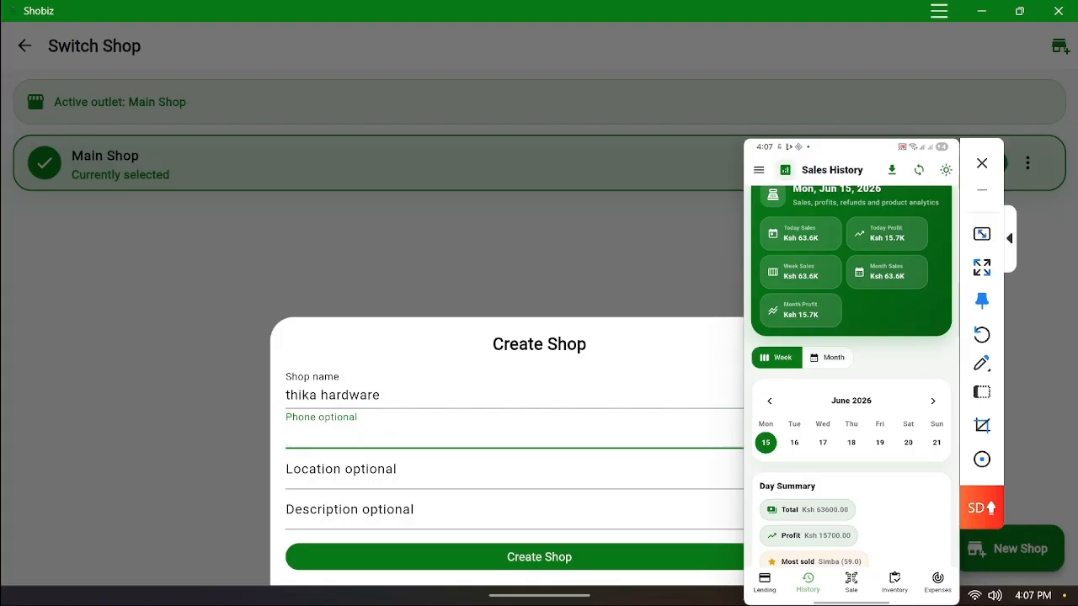
click(340, 470)
key(Tab)
click(496, 568)
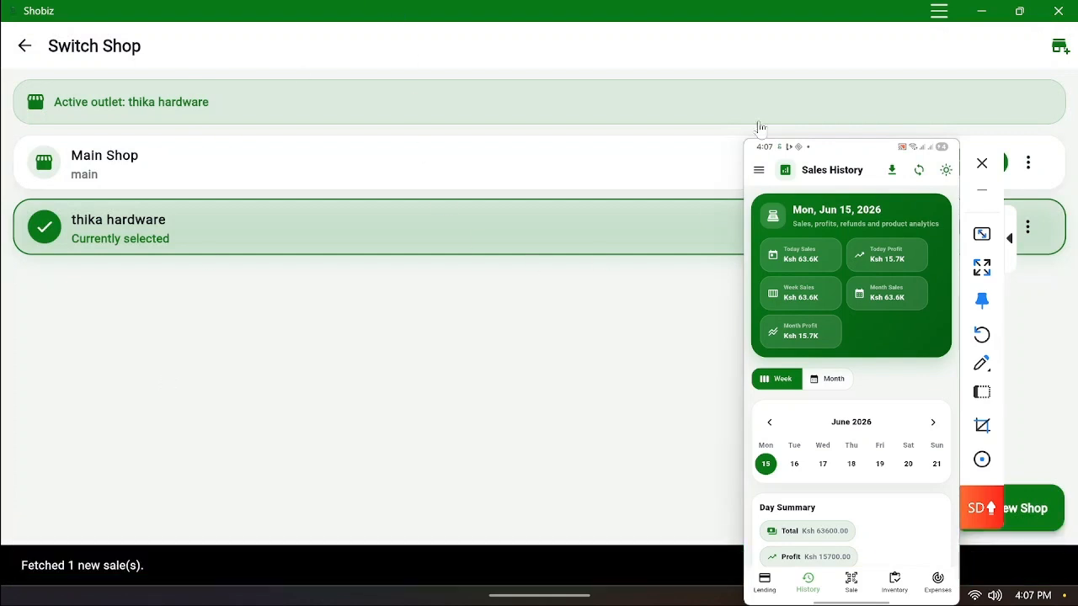
Go back to Outlets Summary and open the new outlet's empty Employees list
drag(862, 148, 613, 126)
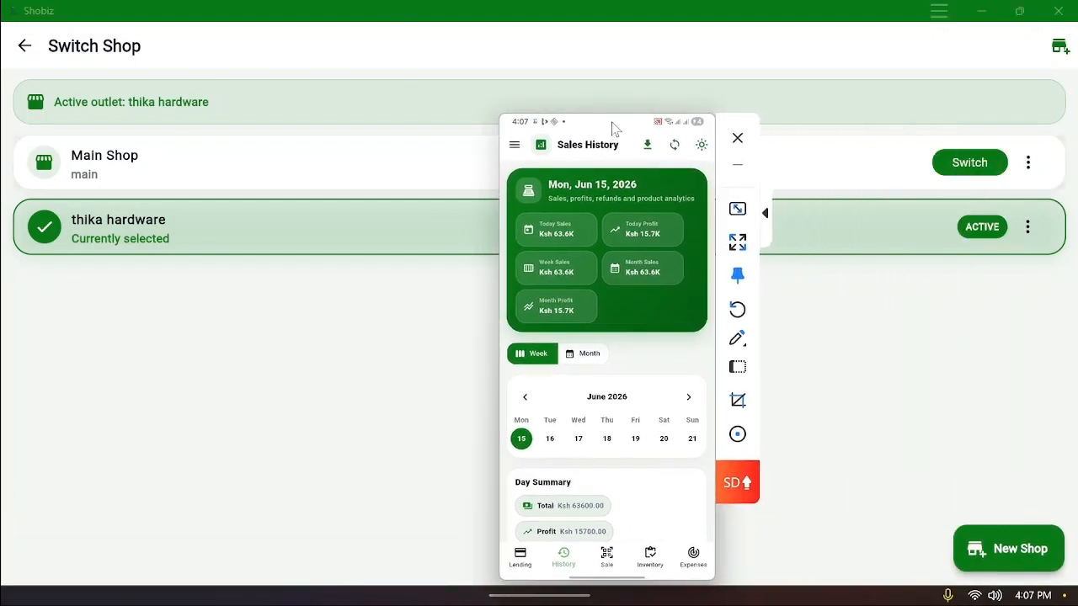
click(24, 45)
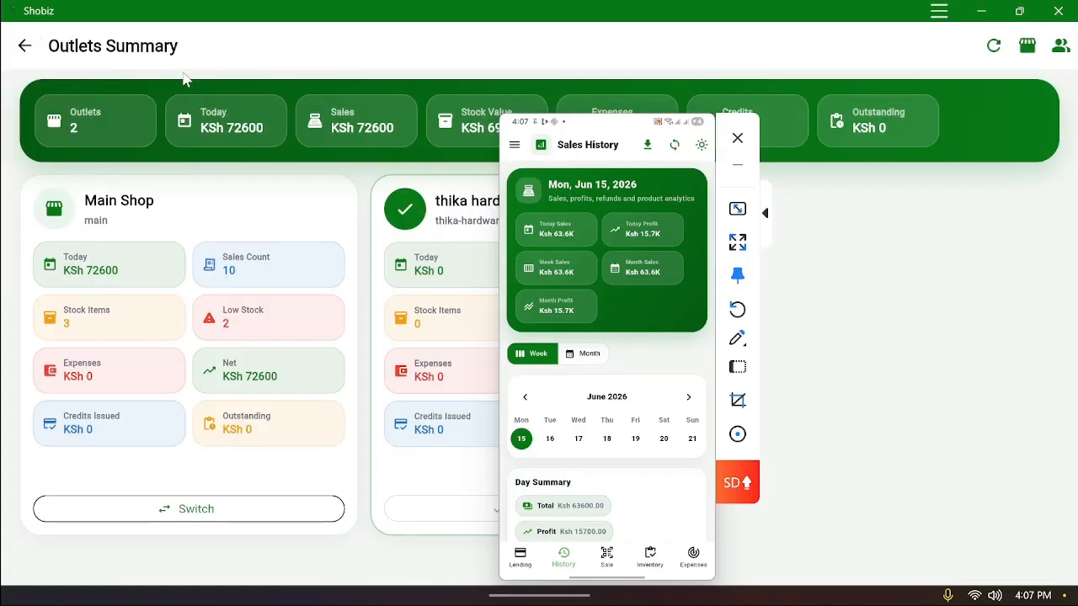
drag(627, 126, 508, 124)
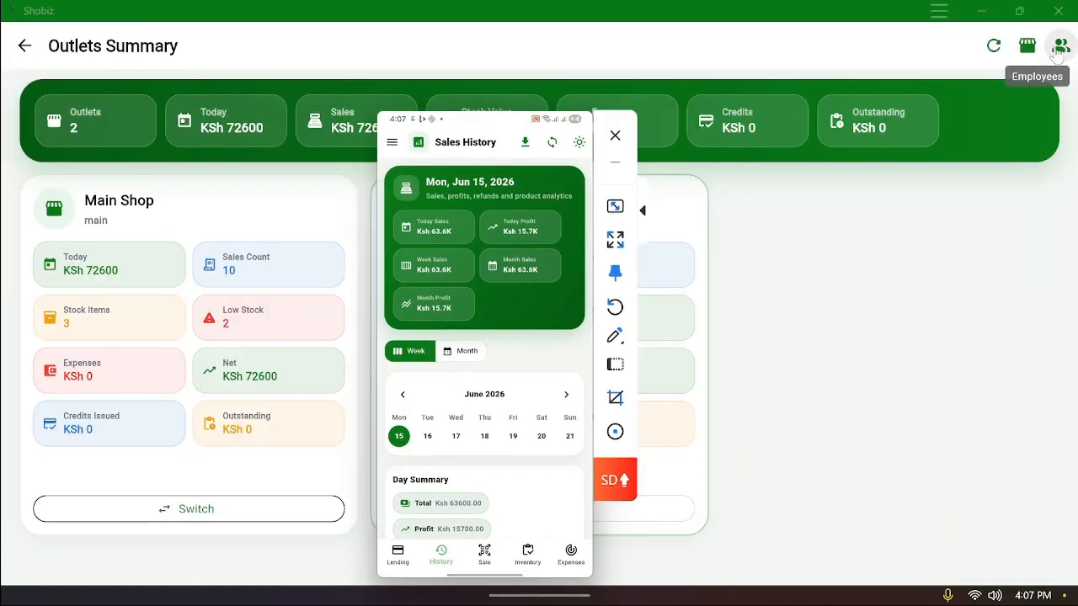
click(1058, 48)
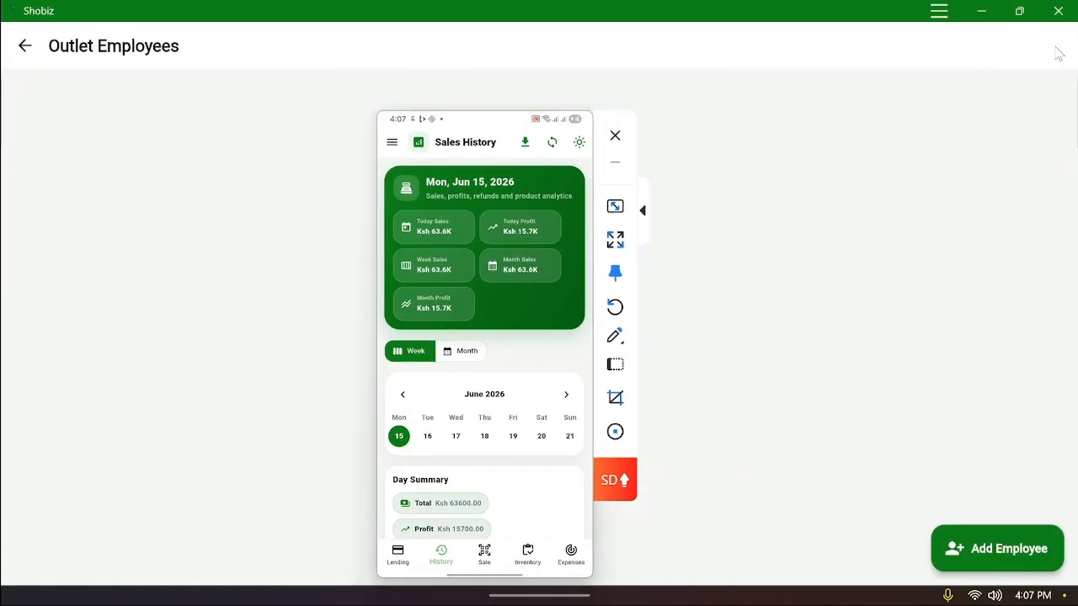
drag(526, 116, 390, 85)
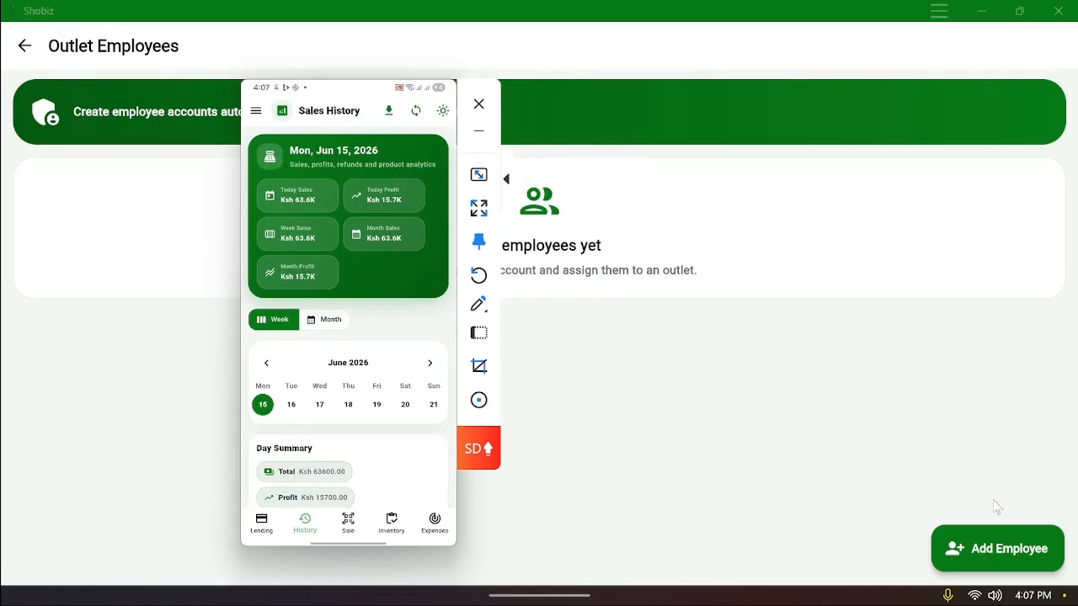
Start a new employee account and look over its name, e-mail, phone, password and permission fields
click(1001, 551)
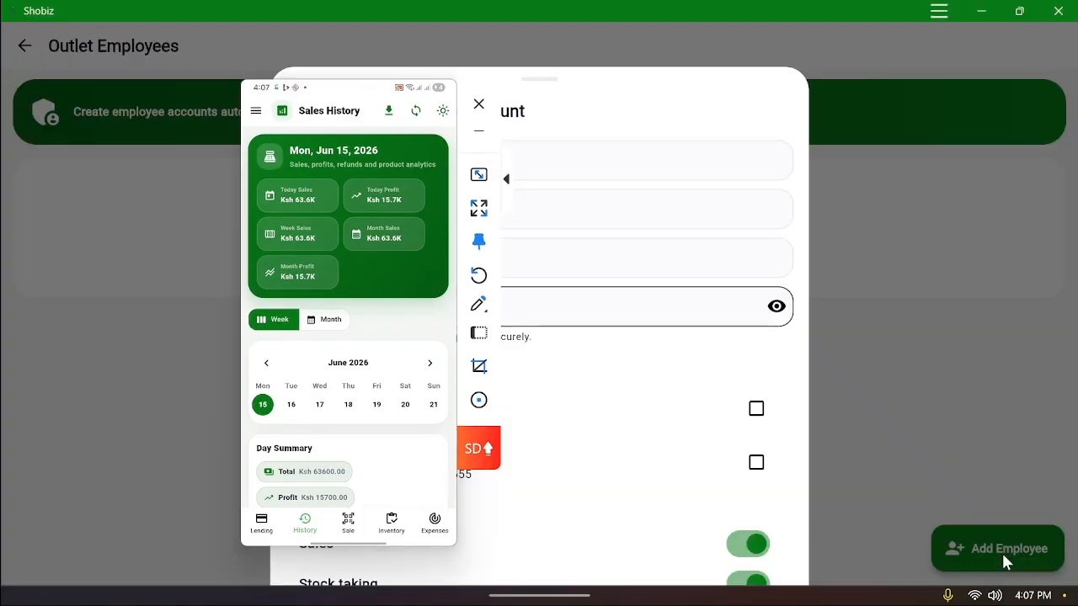
drag(301, 88, 891, 93)
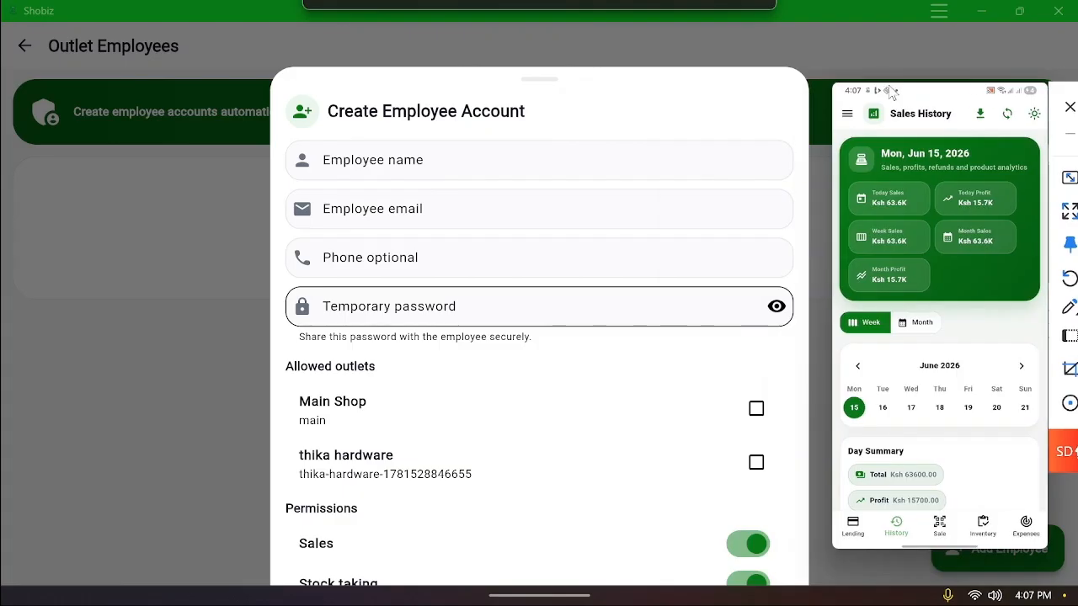
click(539, 160)
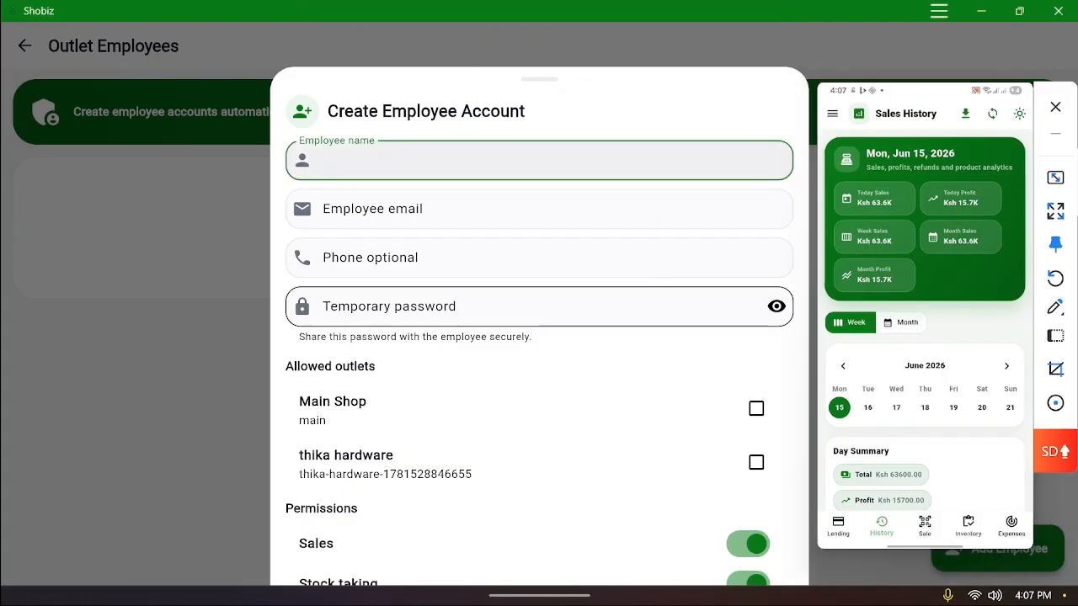
click(539, 209)
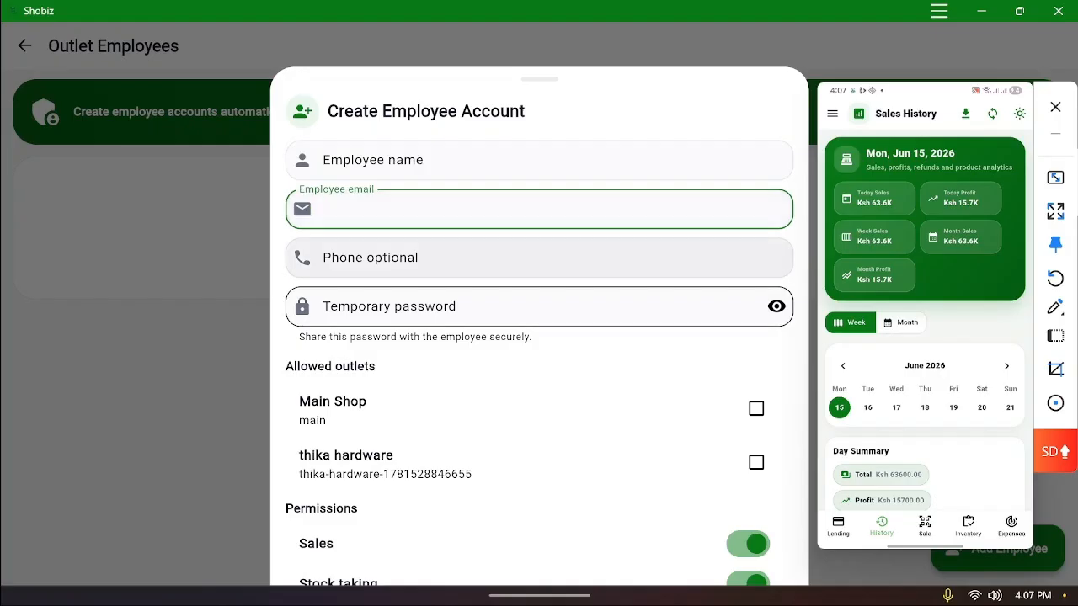
click(323, 258)
click(322, 306)
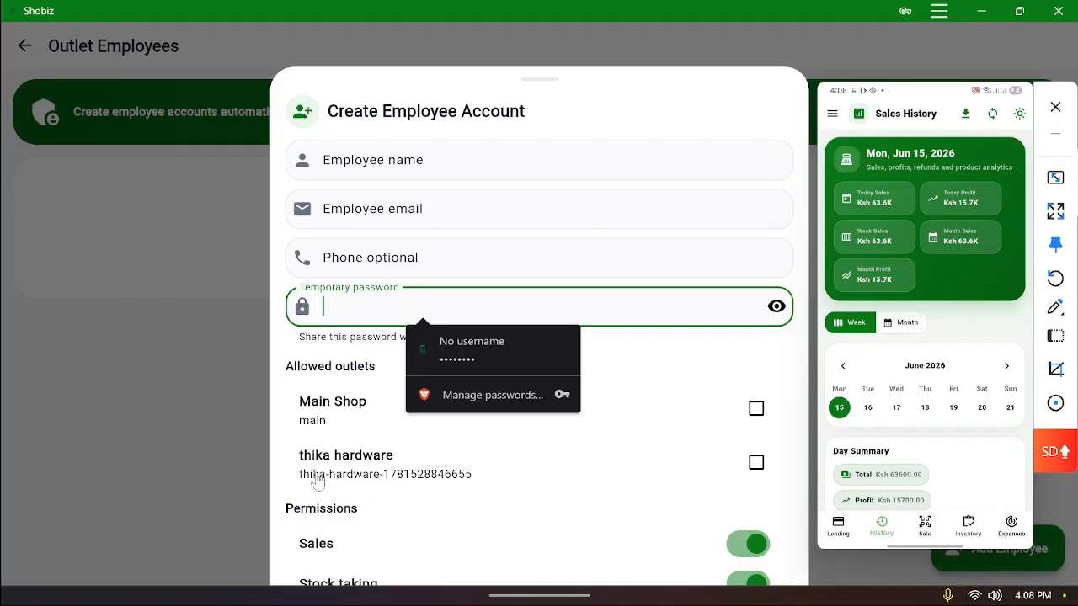
scroll(327, 485, down, 5)
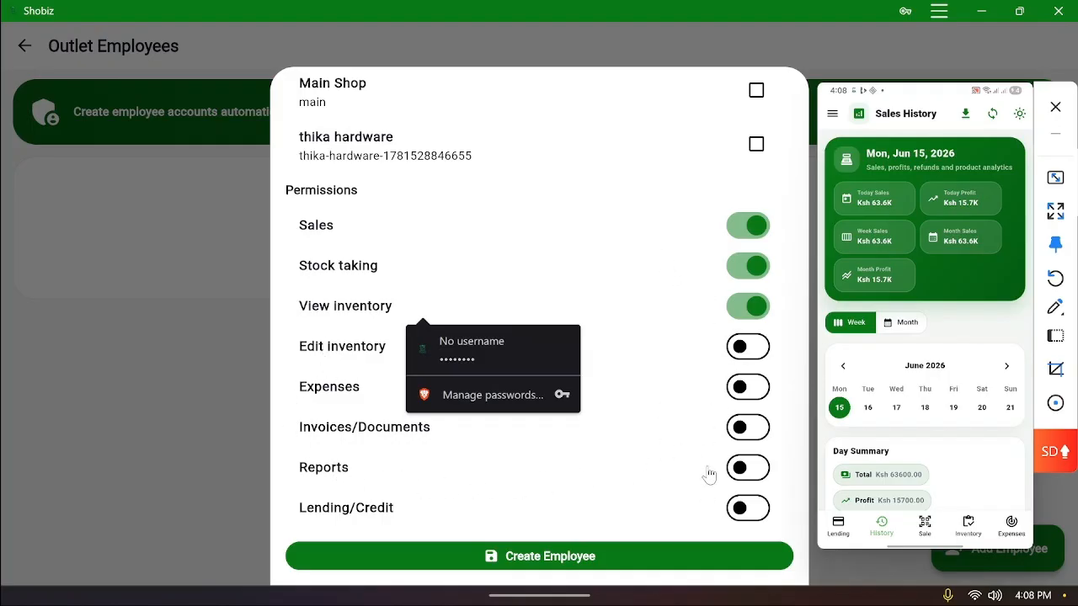
scroll(670, 453, up, 4)
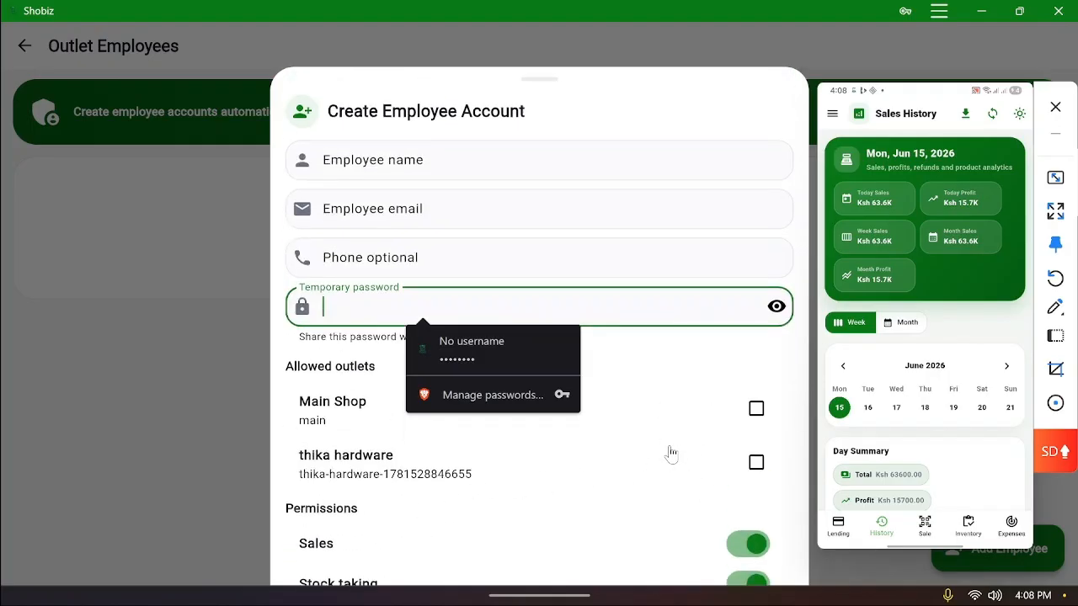
Close the employee form without saving and back out to the sales history page
click(161, 316)
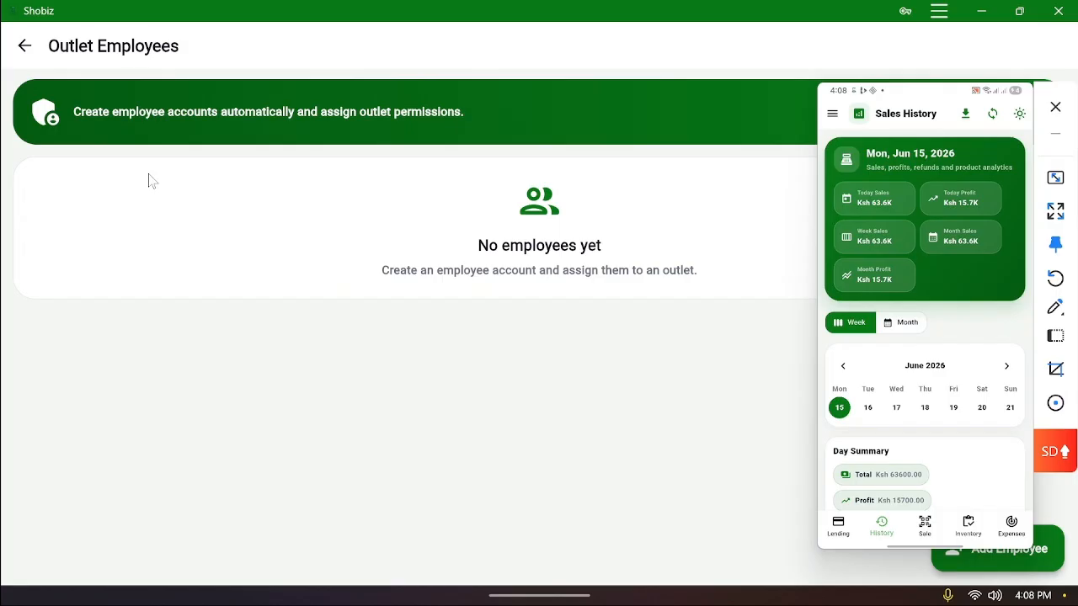
click(24, 45)
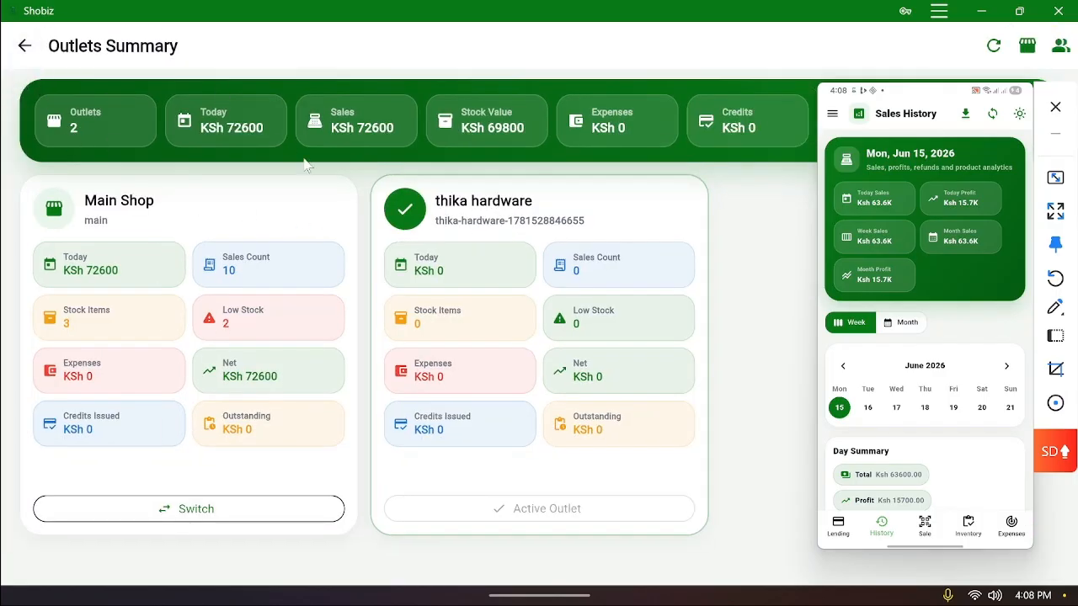
click(25, 46)
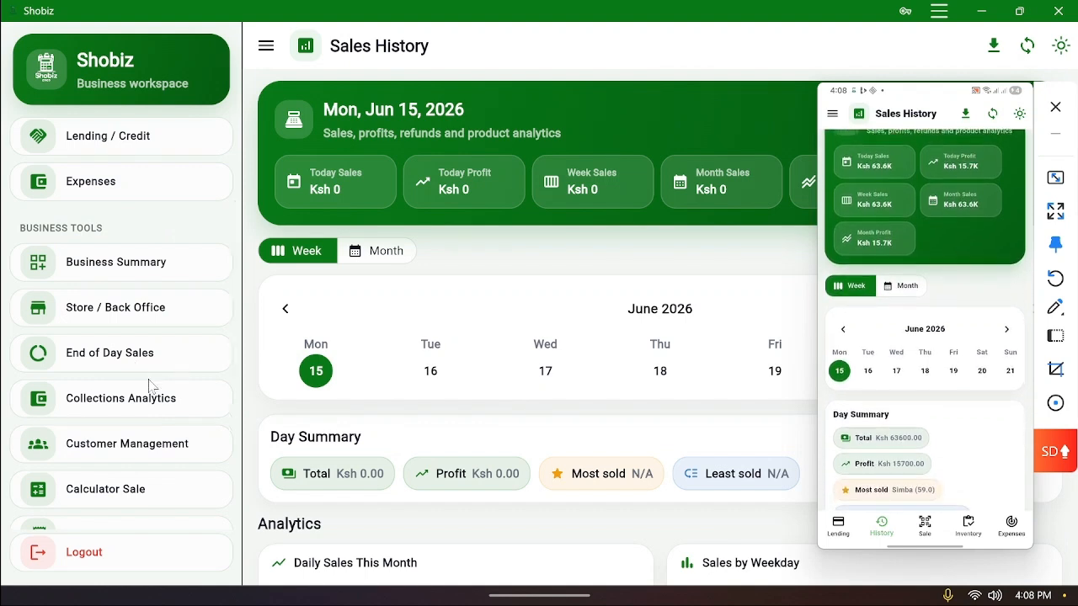
Browse the sidebar pages and open Lending / Credit to start a new credit sale
scroll(152, 385, down, 2)
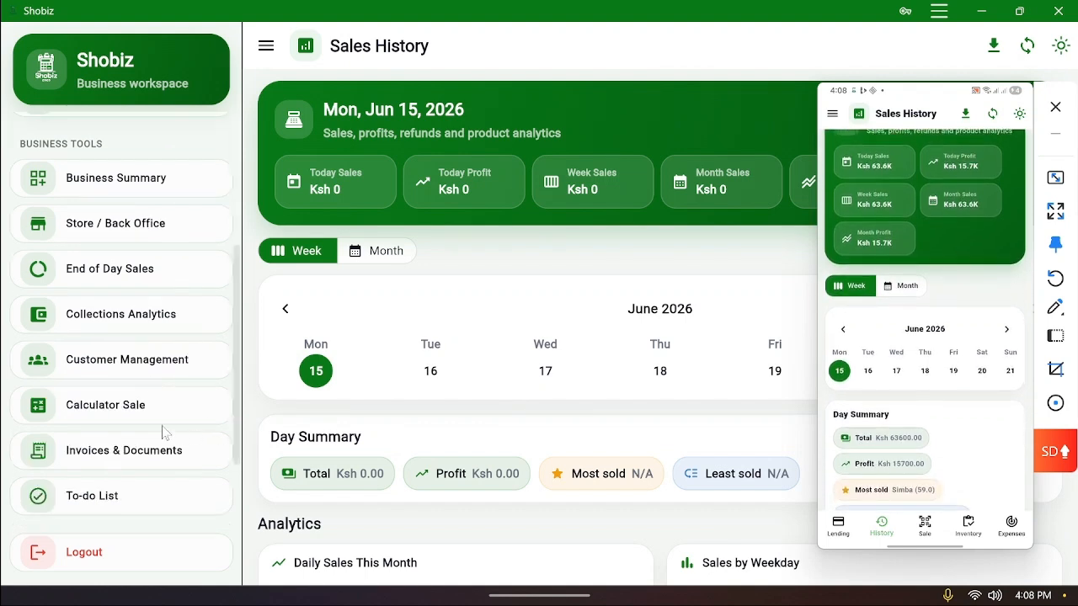
scroll(154, 424, up, 2)
scroll(162, 423, down, 5)
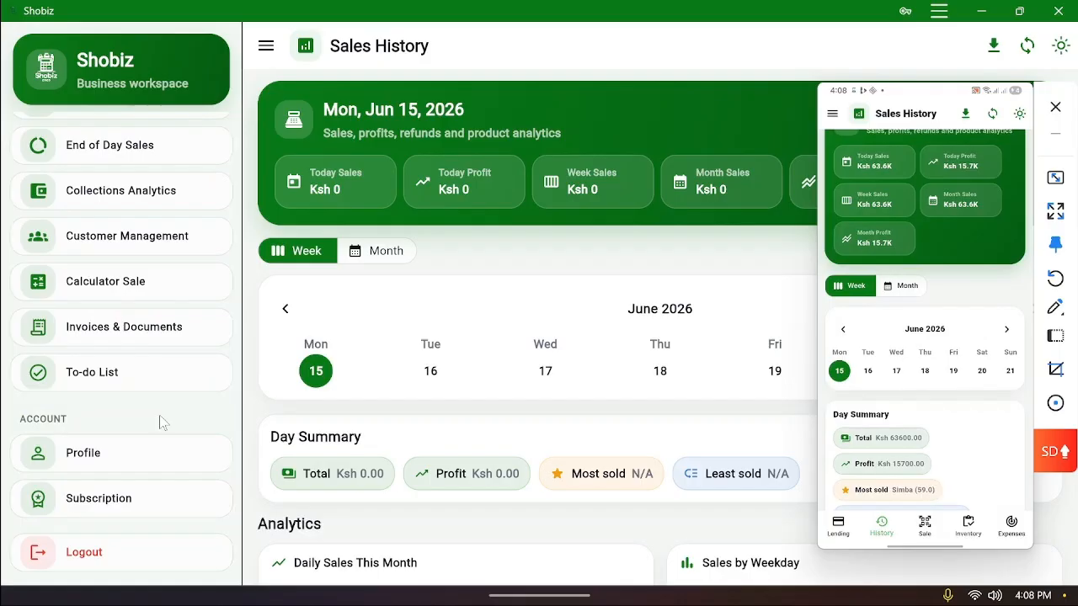
scroll(164, 409, up, 8)
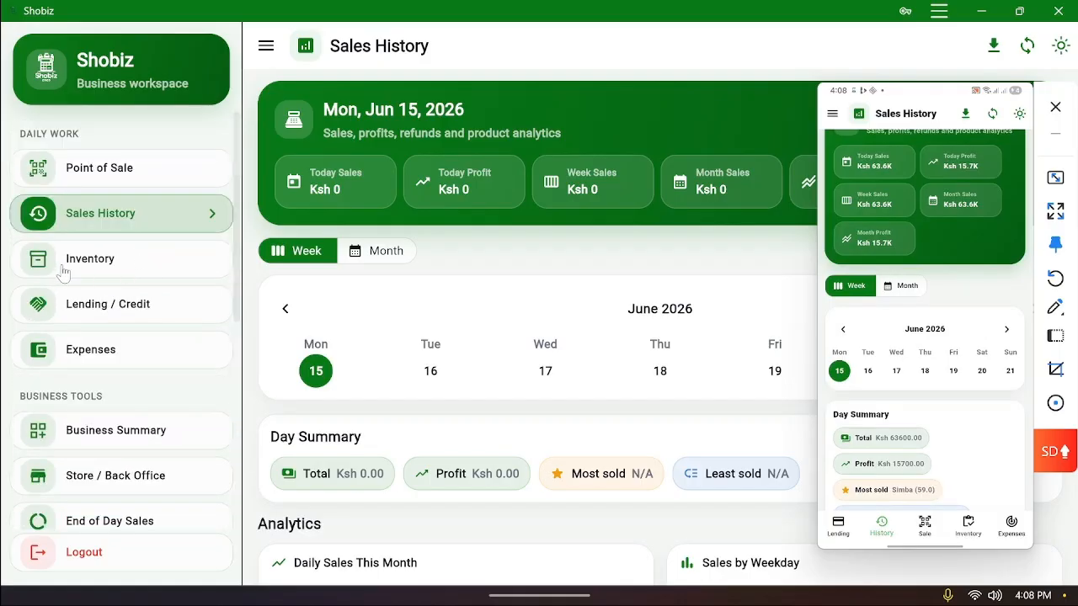
click(133, 170)
click(122, 217)
click(132, 266)
click(132, 313)
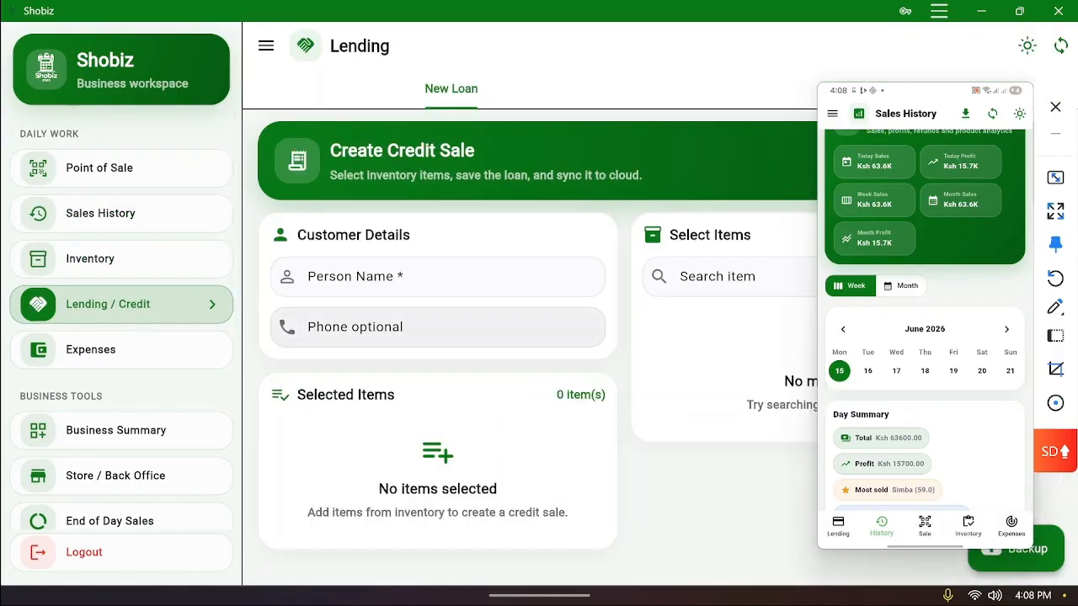
Enter the customer's name in Person Name, dismiss the suggestions and leave the phone blank
click(438, 276)
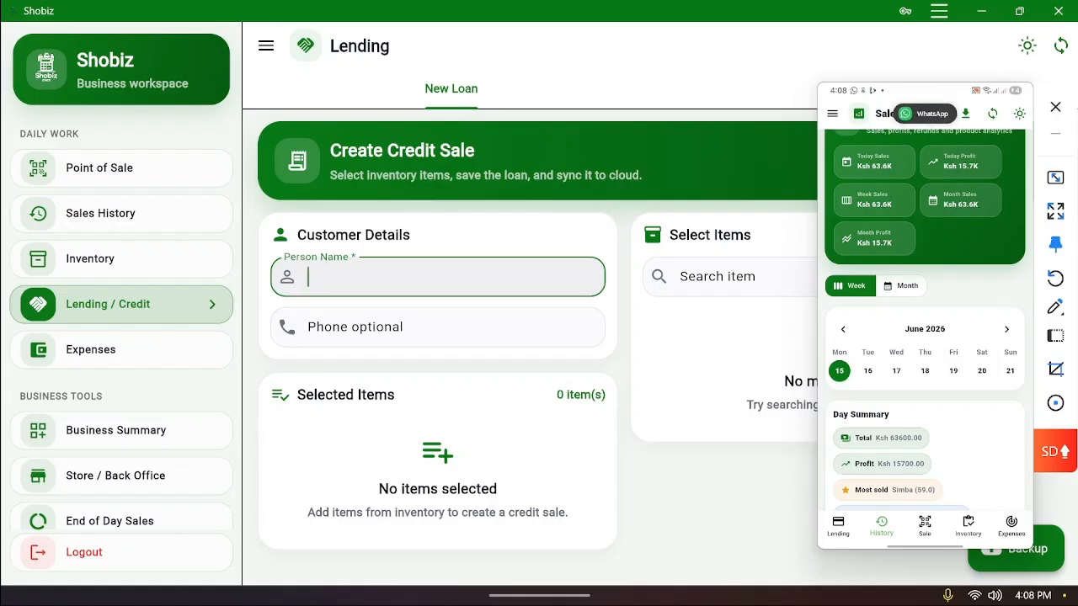
text(jane)
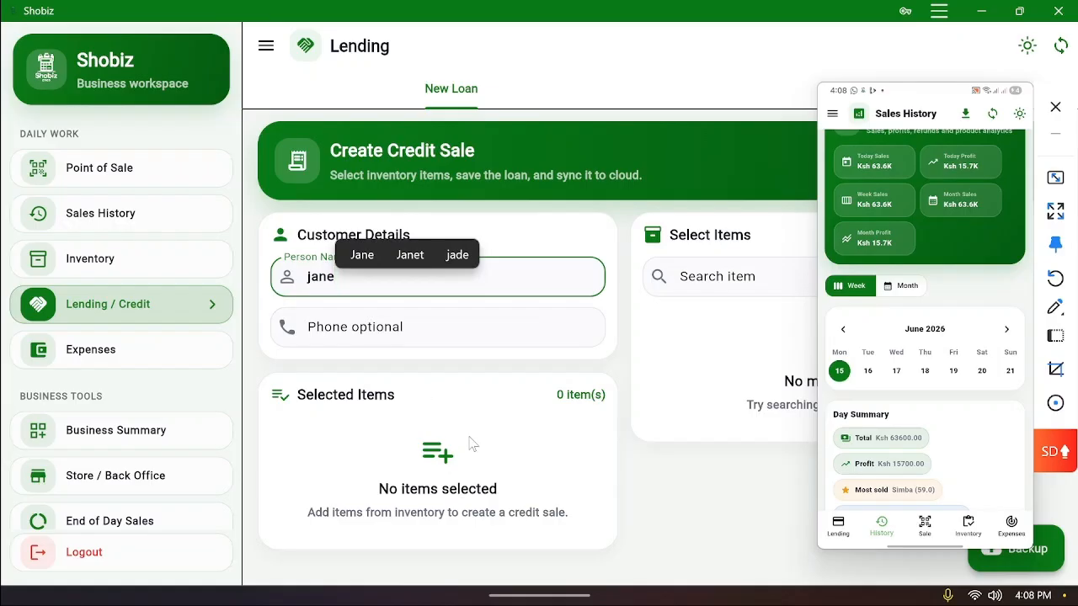
scroll(473, 445, down, 2)
scroll(473, 445, up, 1)
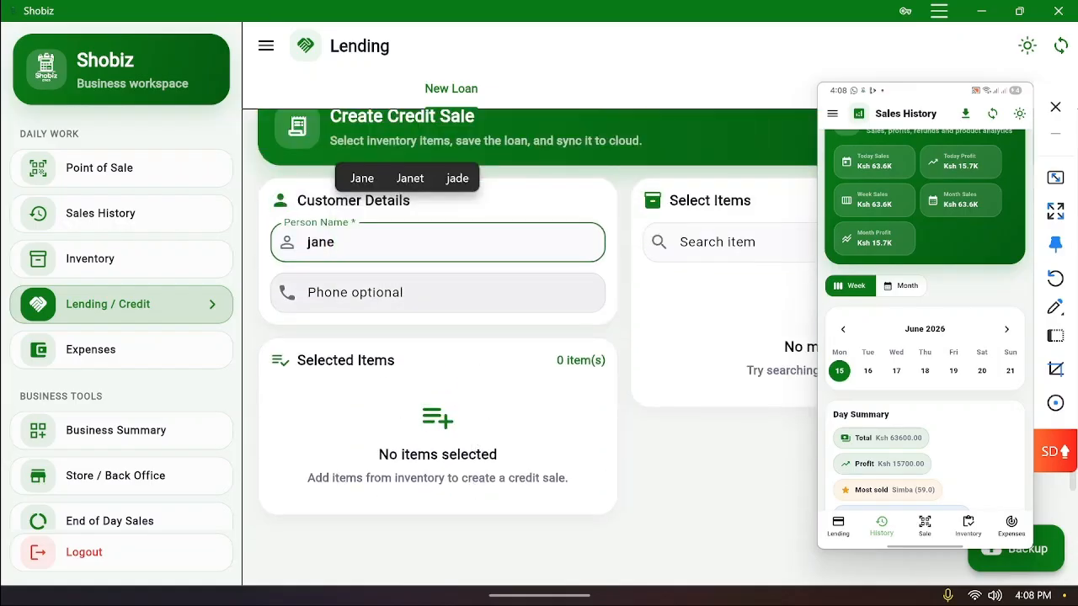
click(471, 293)
click(571, 408)
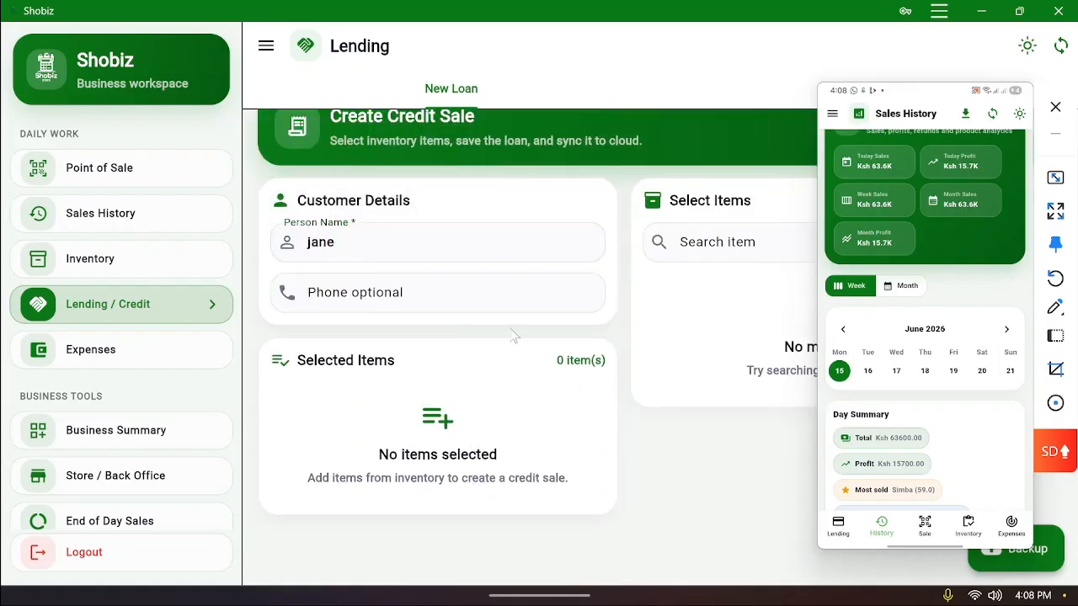
scroll(137, 472, down, 3)
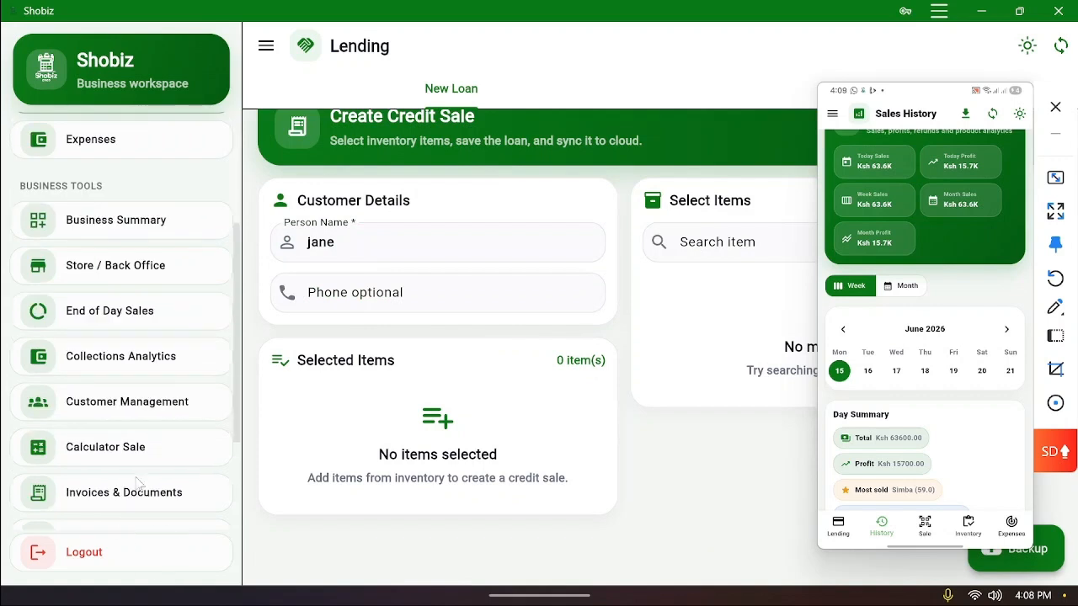
scroll(137, 464, up, 3)
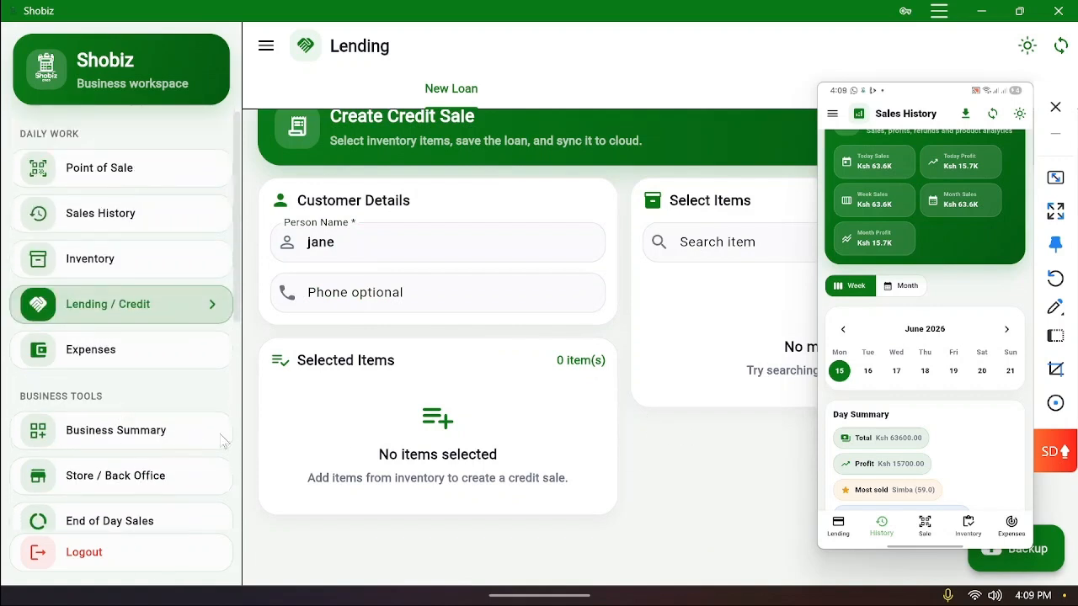
Switch the active outlet to Main Shop from Business Summary and return to the credit sale form
click(133, 431)
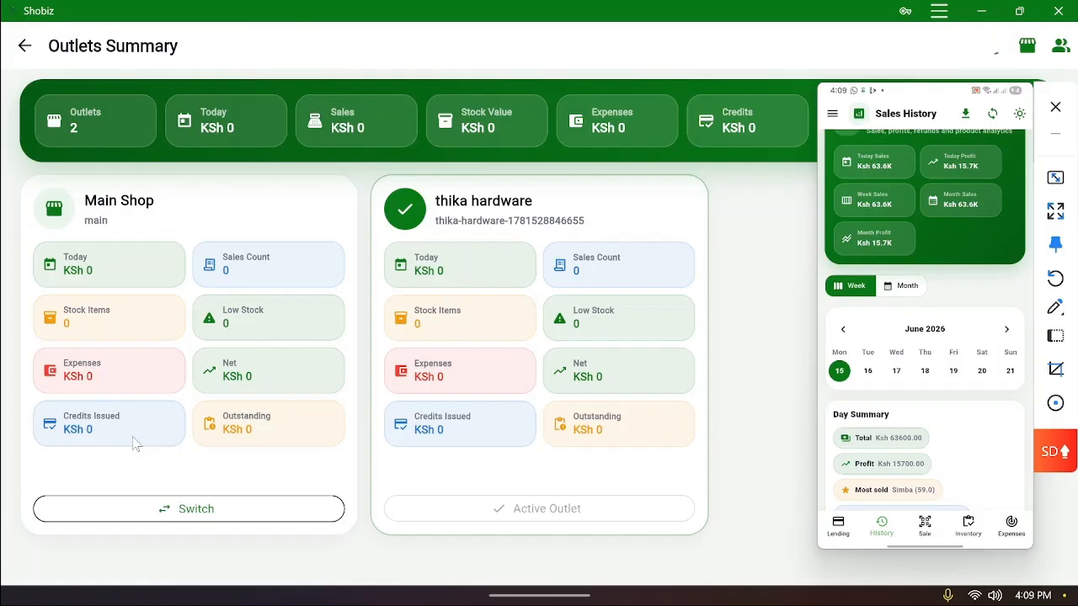
drag(918, 118, 692, 191)
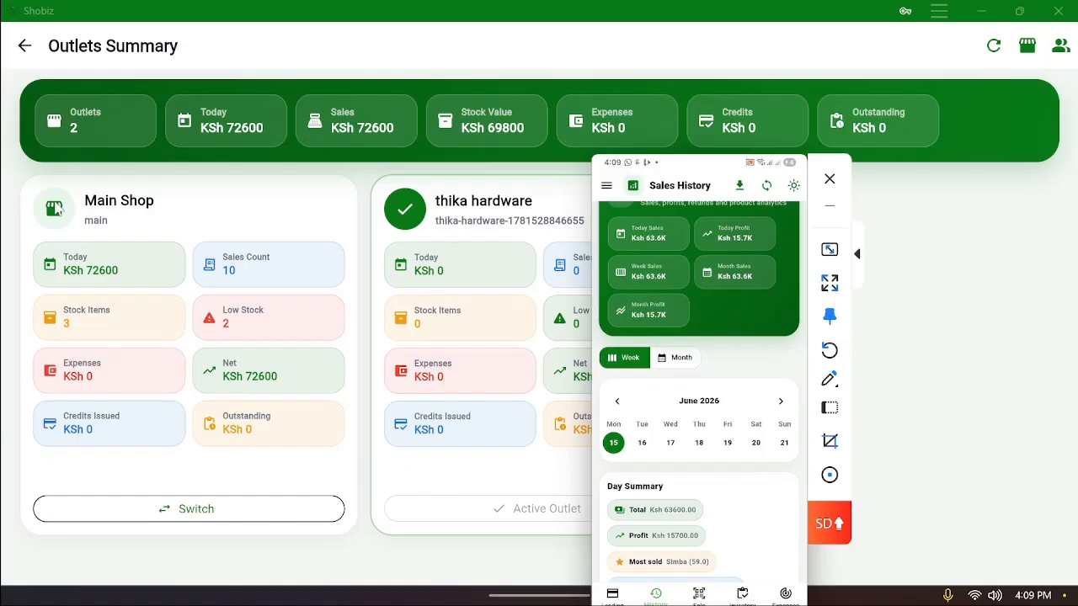
click(231, 521)
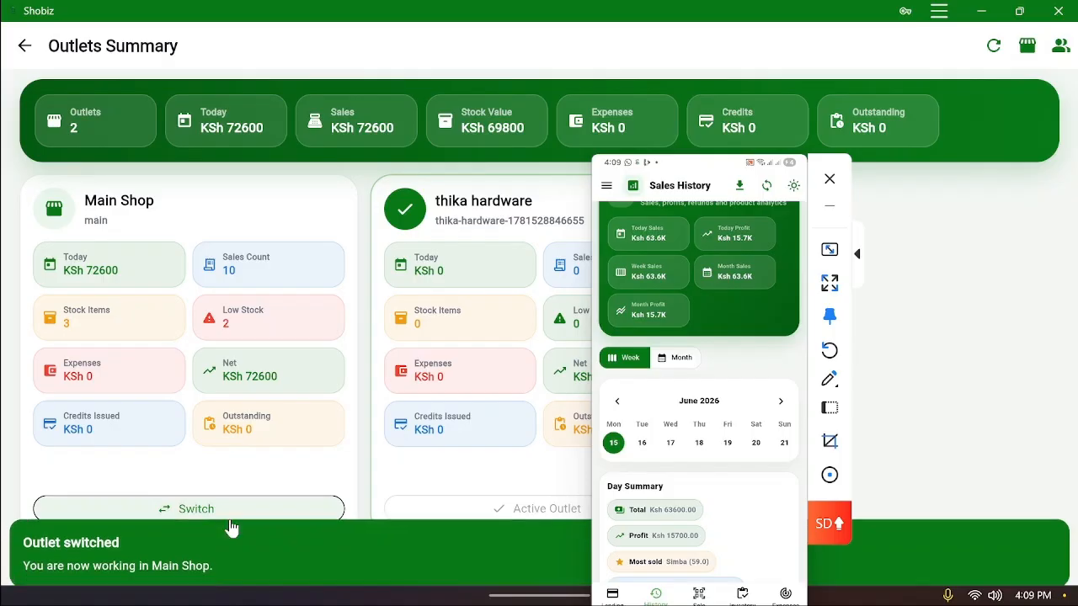
click(26, 46)
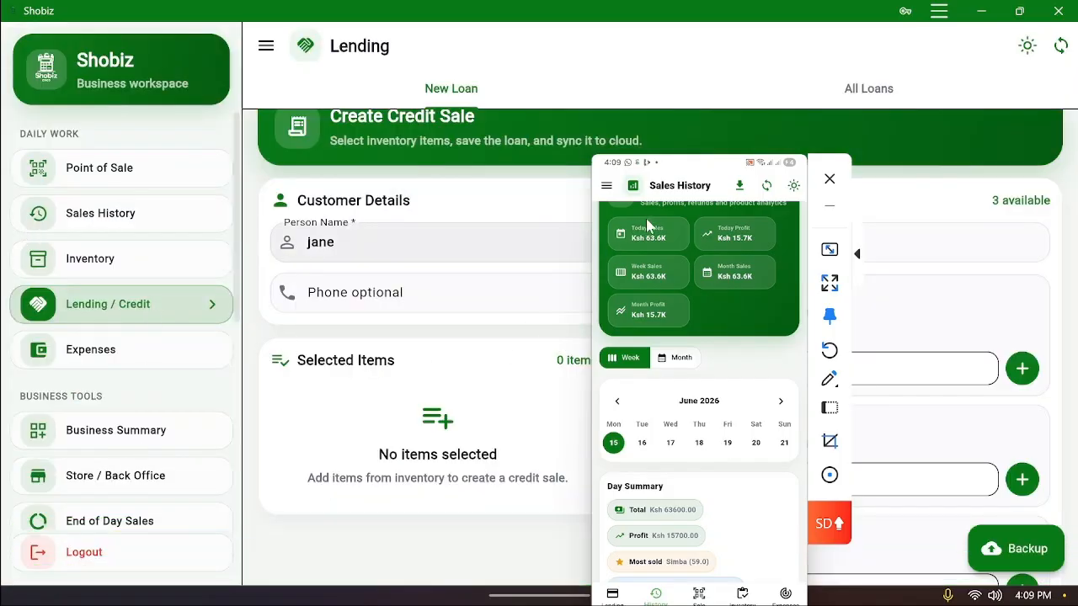
Return to the credit sale form with the customer's name still in place
drag(681, 176, 753, 165)
click(89, 268)
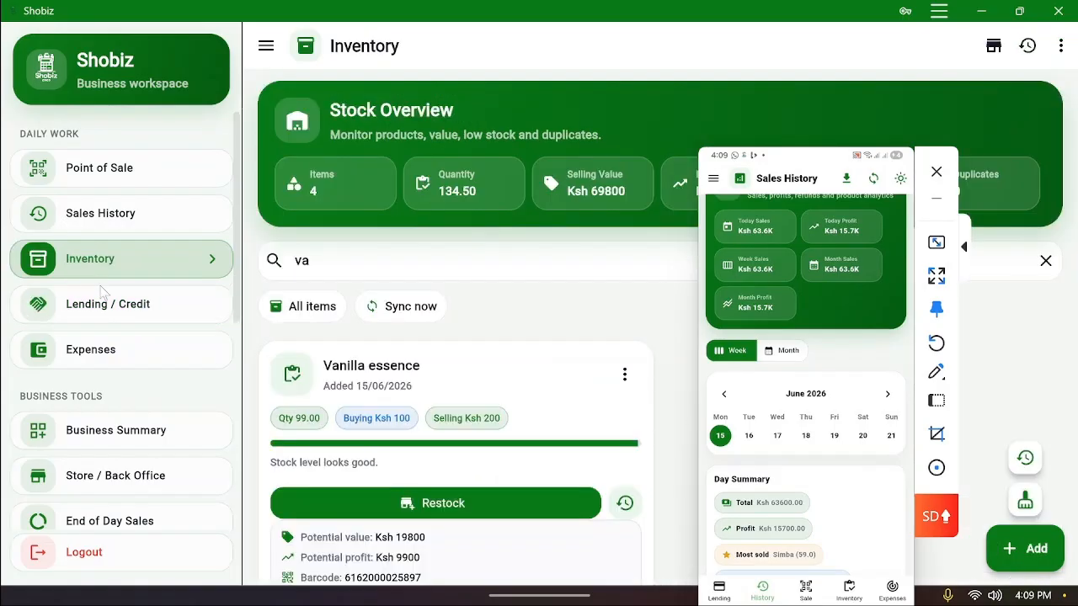
click(108, 307)
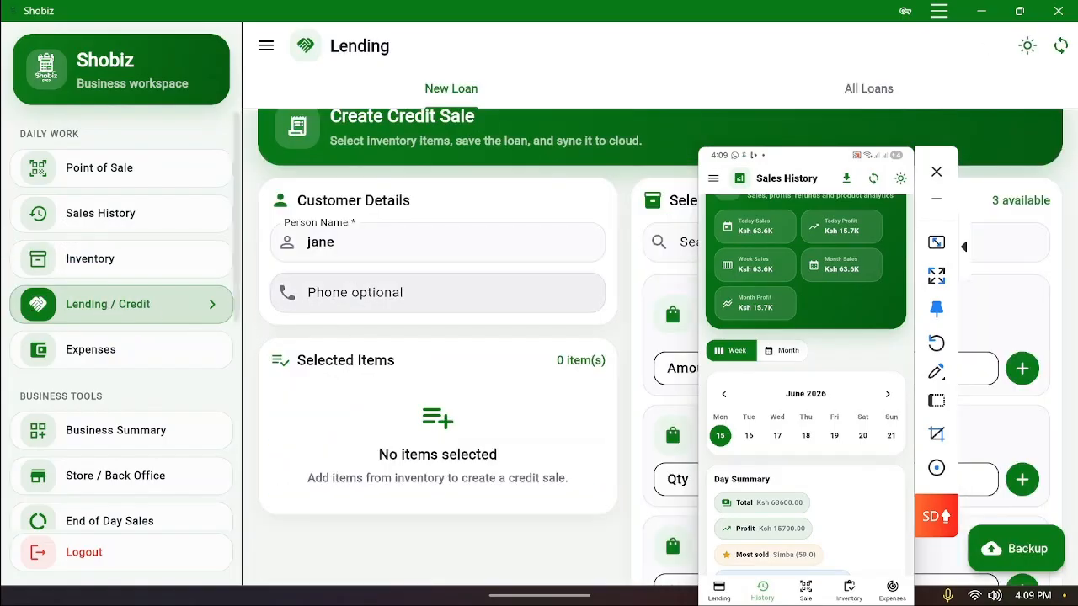
scroll(462, 447, down, 2)
scroll(462, 447, up, 2)
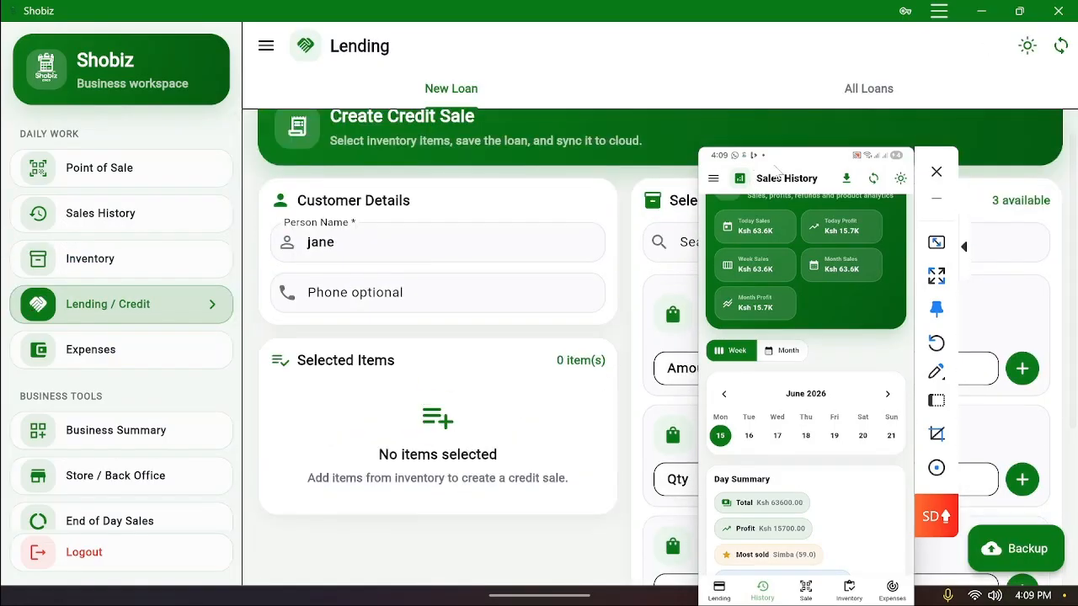
drag(778, 161, 79, 233)
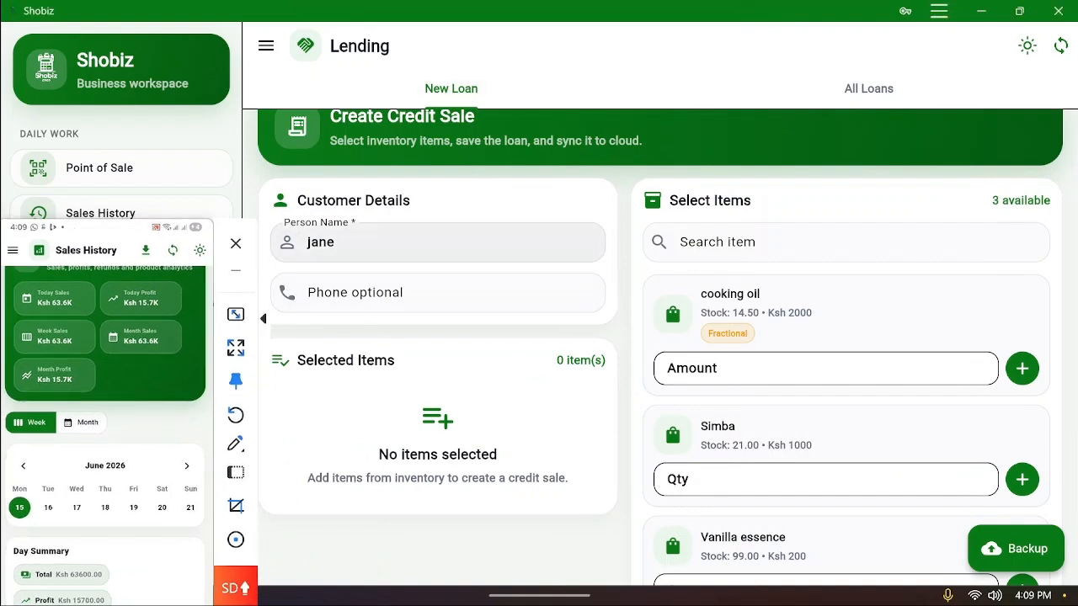
click(437, 242)
scroll(783, 406, down, 1)
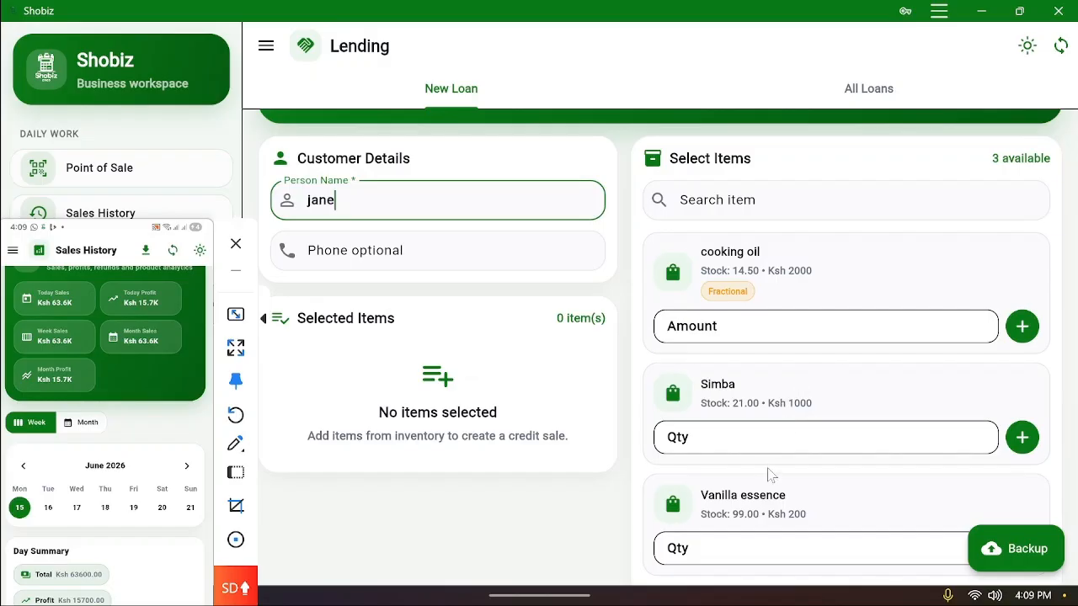
Add 2 Simba and 9 Vanilla essence to the credit sale
click(766, 437)
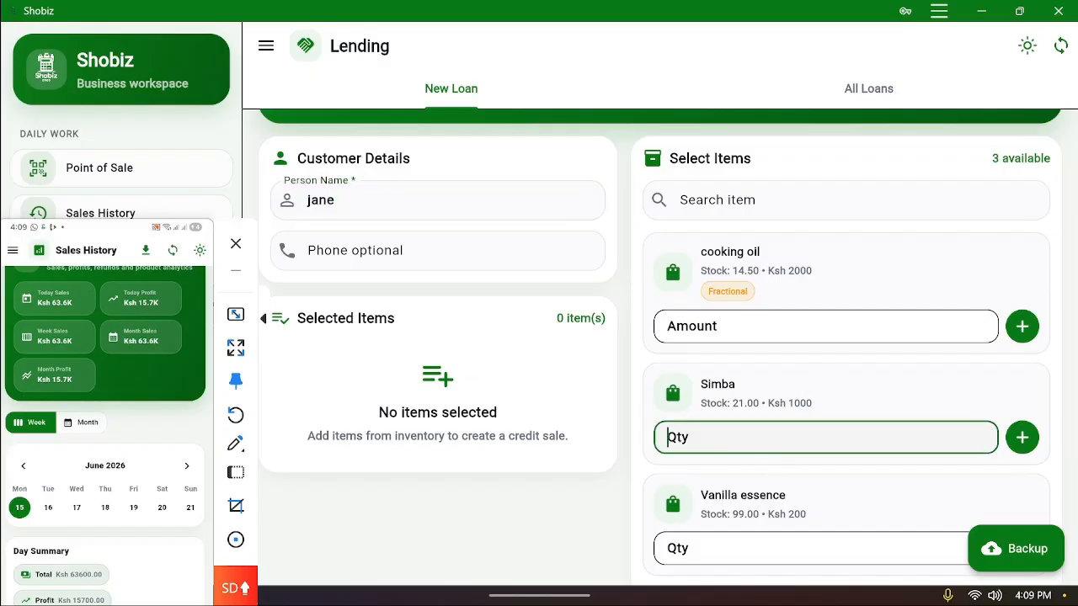
text(2)
click(1022, 437)
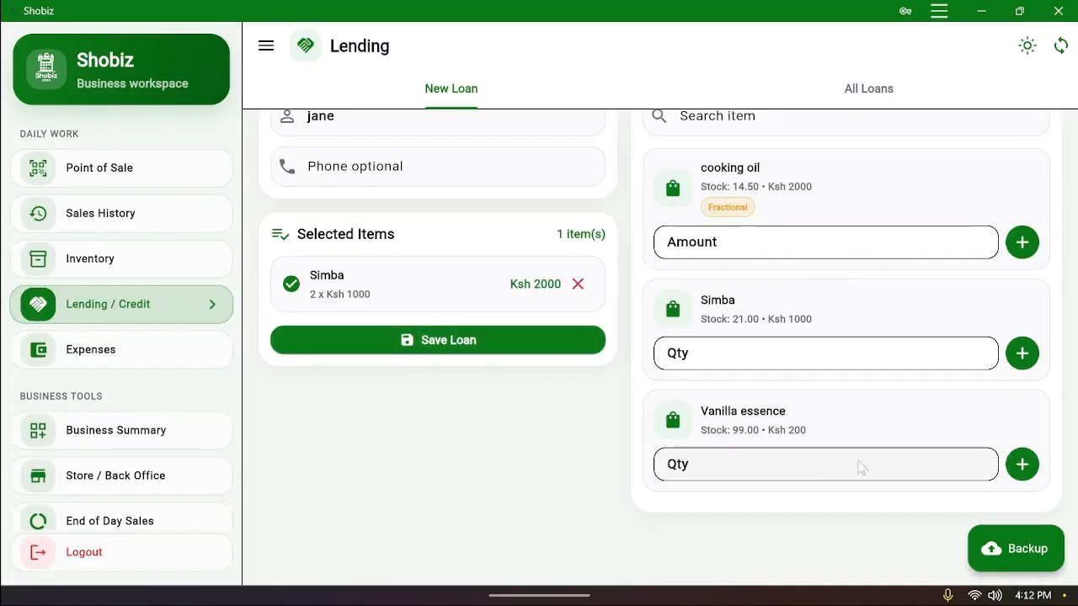
click(813, 464)
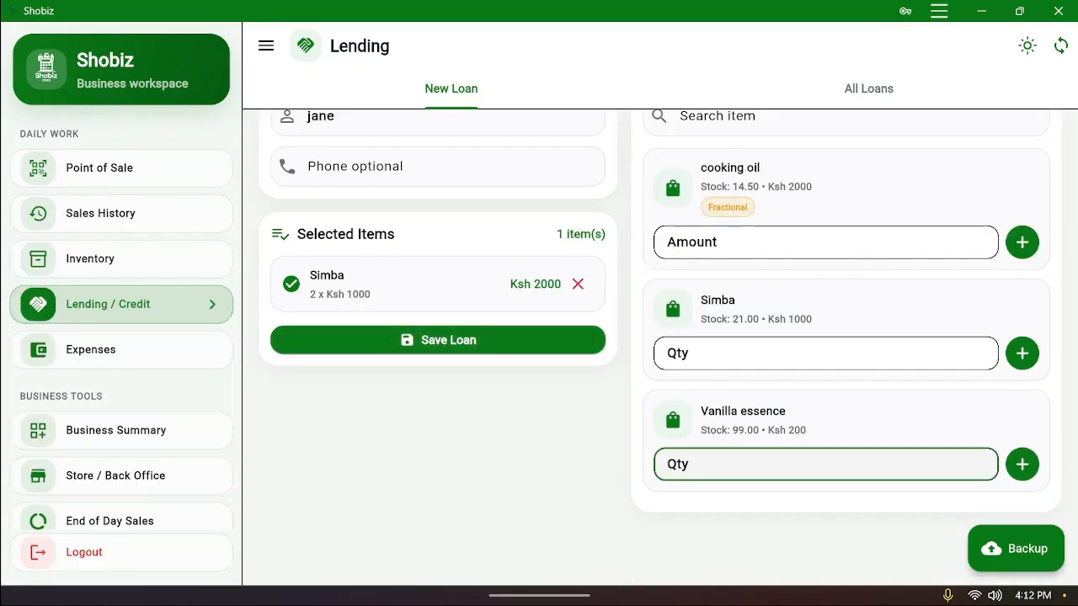
text(9)
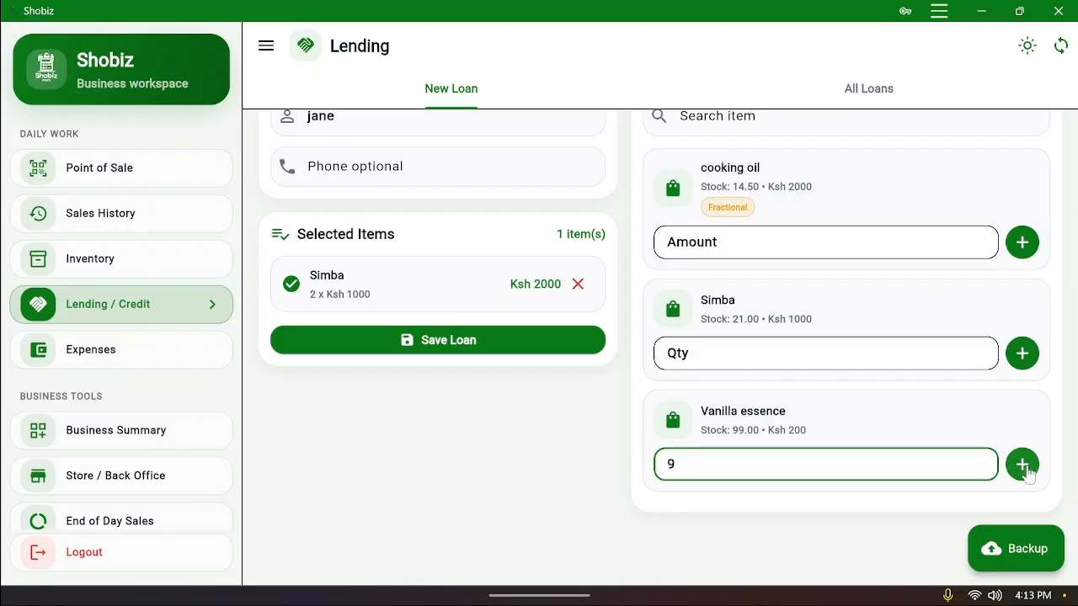
click(1022, 466)
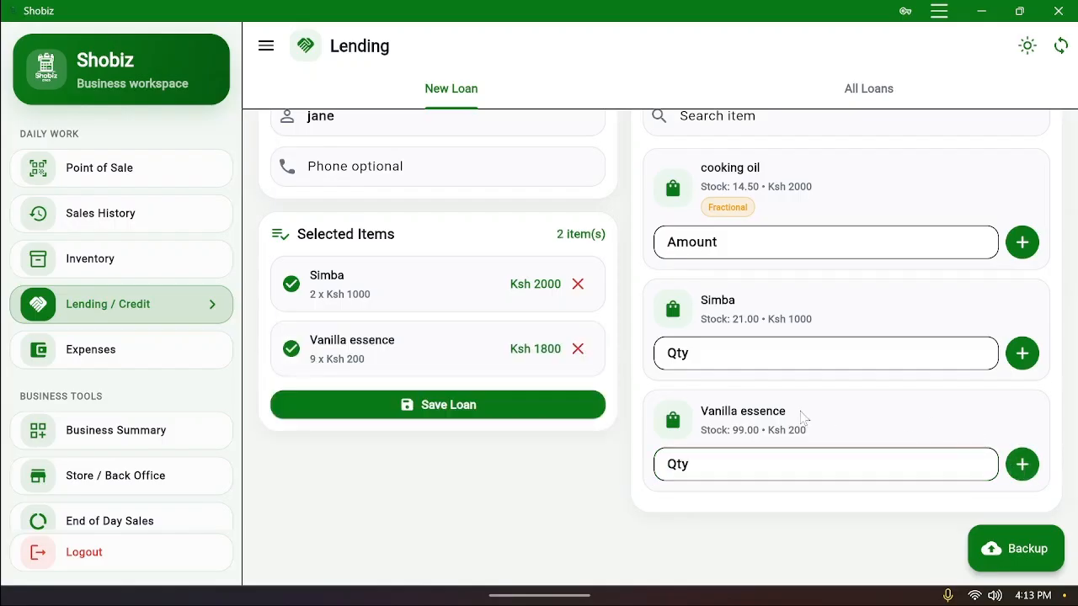
Save the Ksh 3800 credit sale as a loan and view it under All Loans
scroll(625, 412, up, 2)
scroll(625, 412, down, 2)
scroll(624, 412, up, 2)
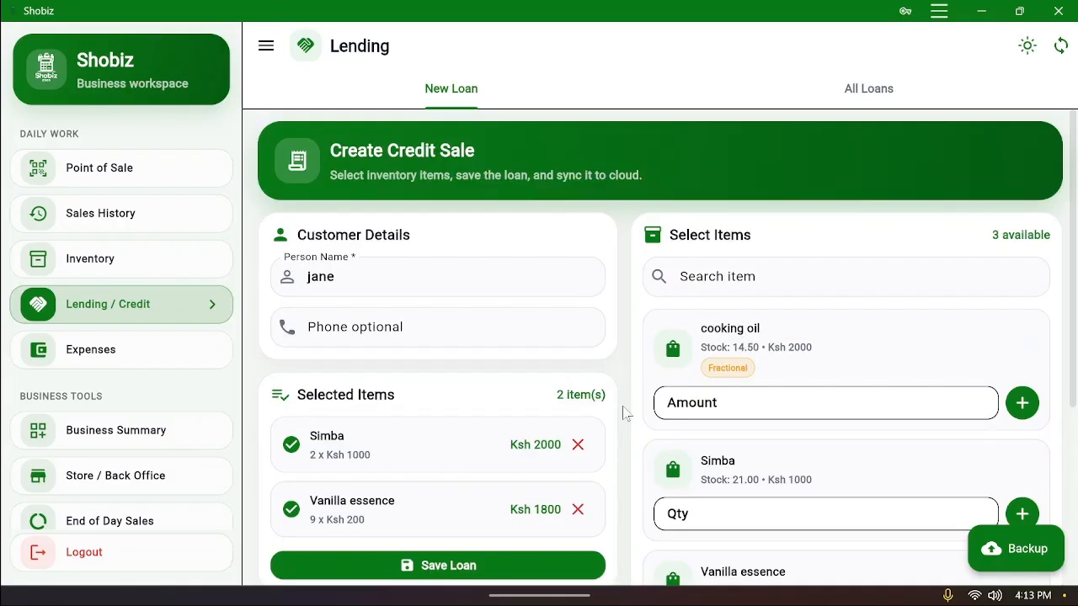
scroll(624, 413, down, 2)
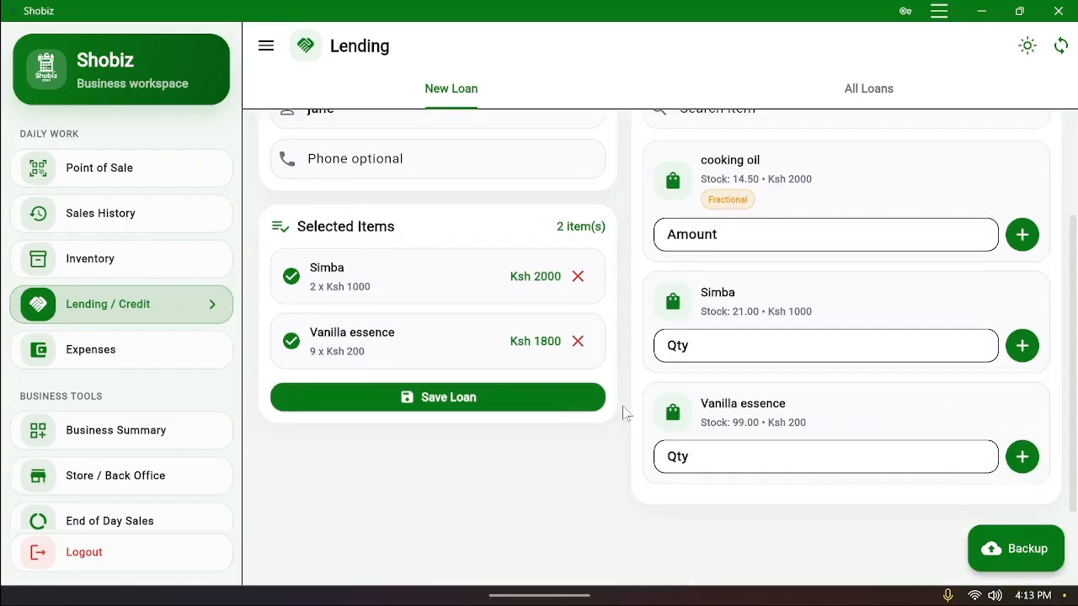
click(479, 404)
scroll(688, 178, up, 2)
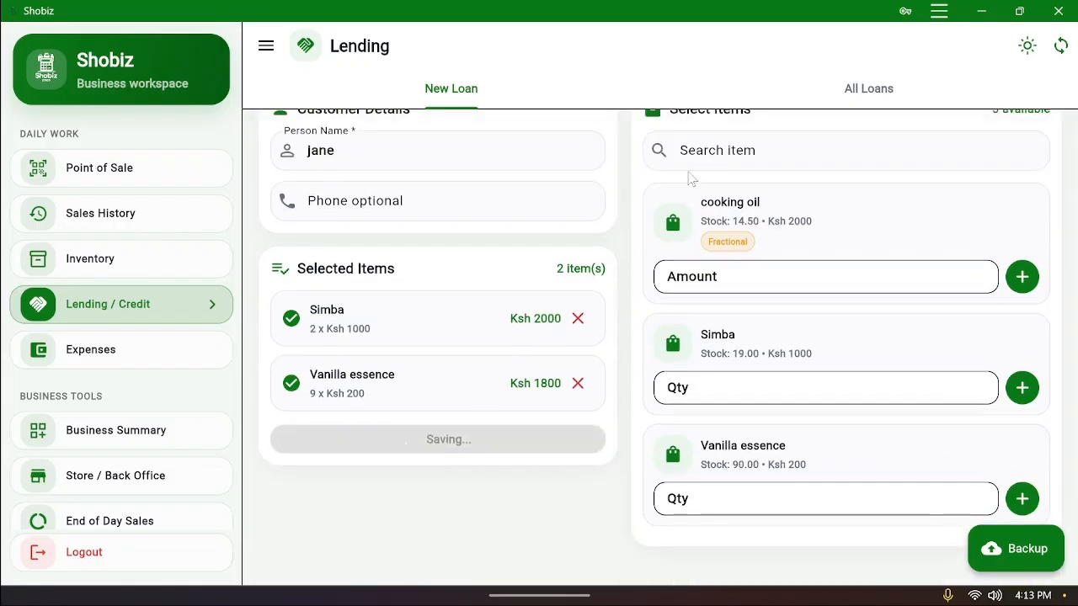
click(880, 102)
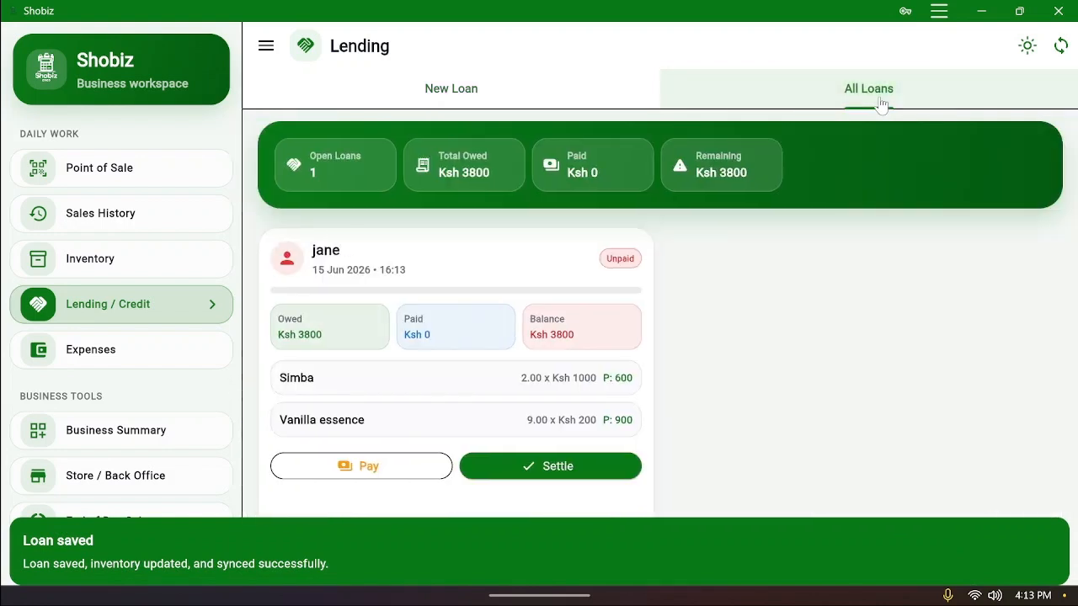
Record an 800 partial payment on the Ksh 3800 loan, then settle the balance to Ksh 0
scroll(457, 357, down, 2)
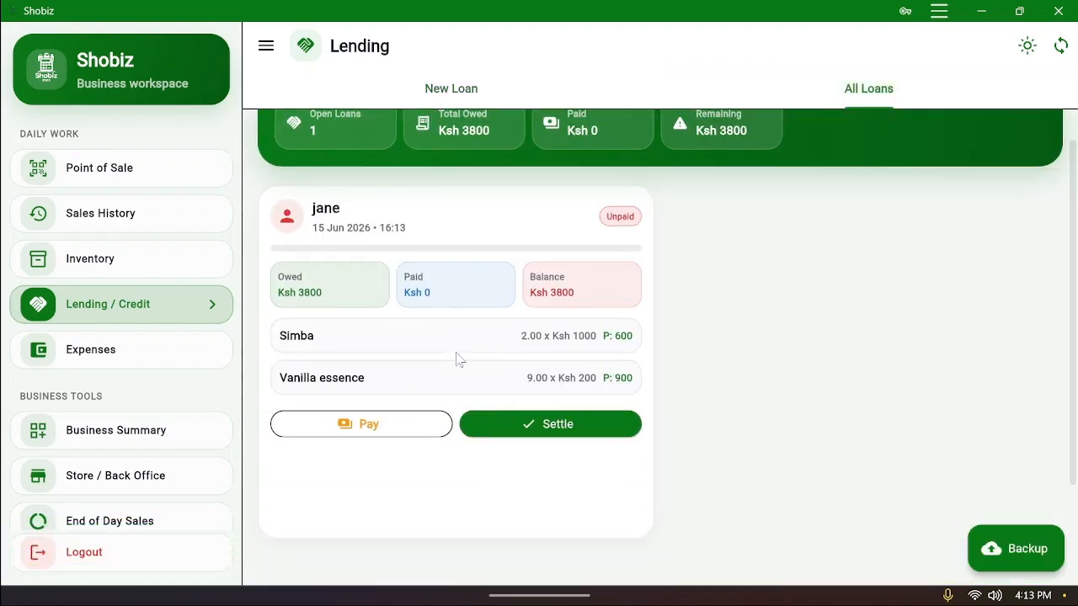
scroll(457, 357, up, 2)
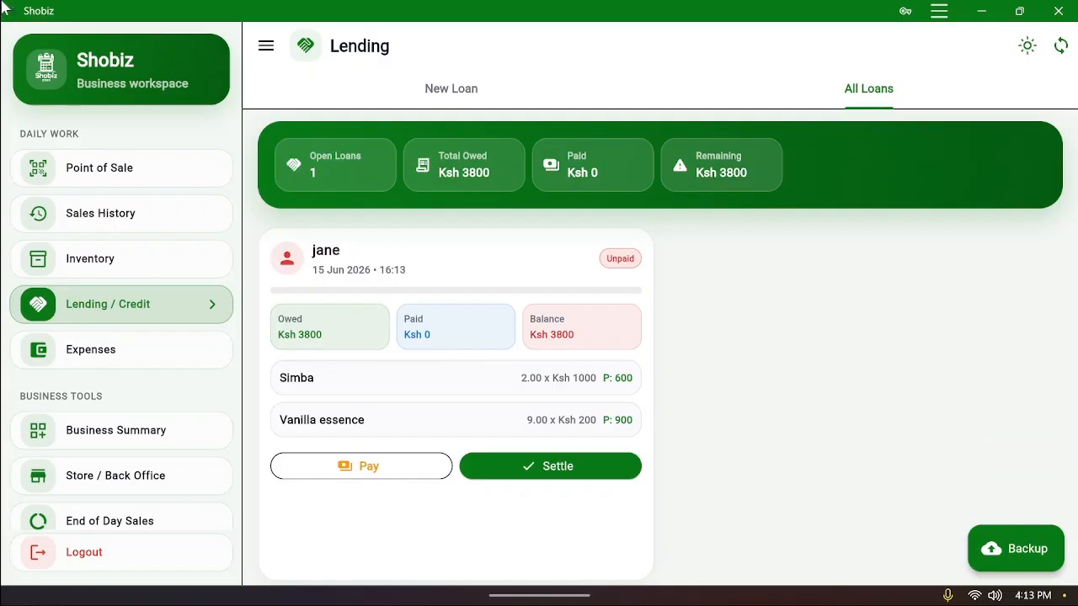
click(365, 474)
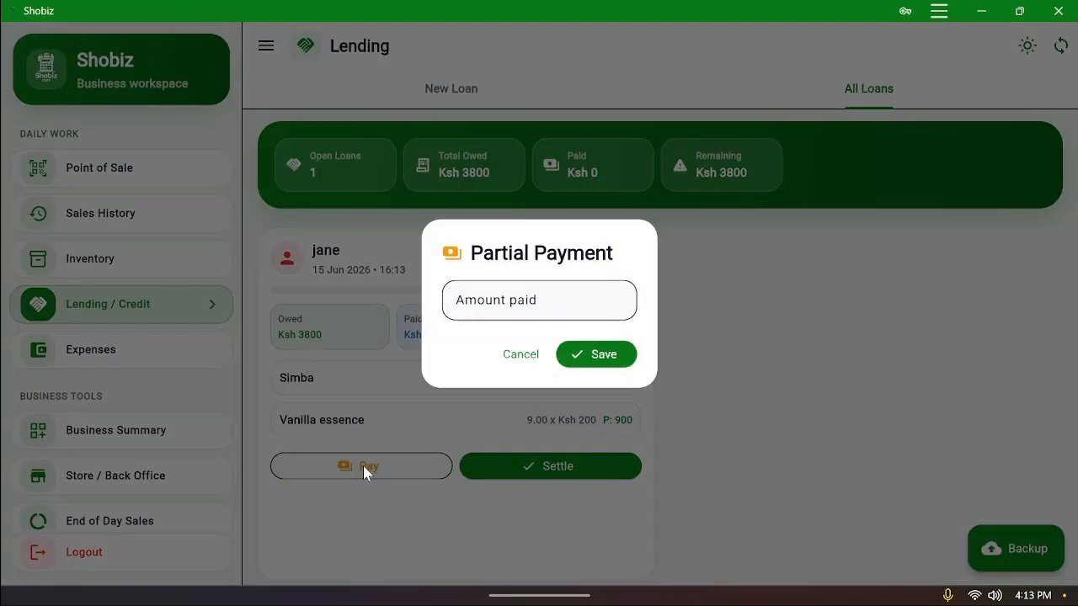
click(527, 303)
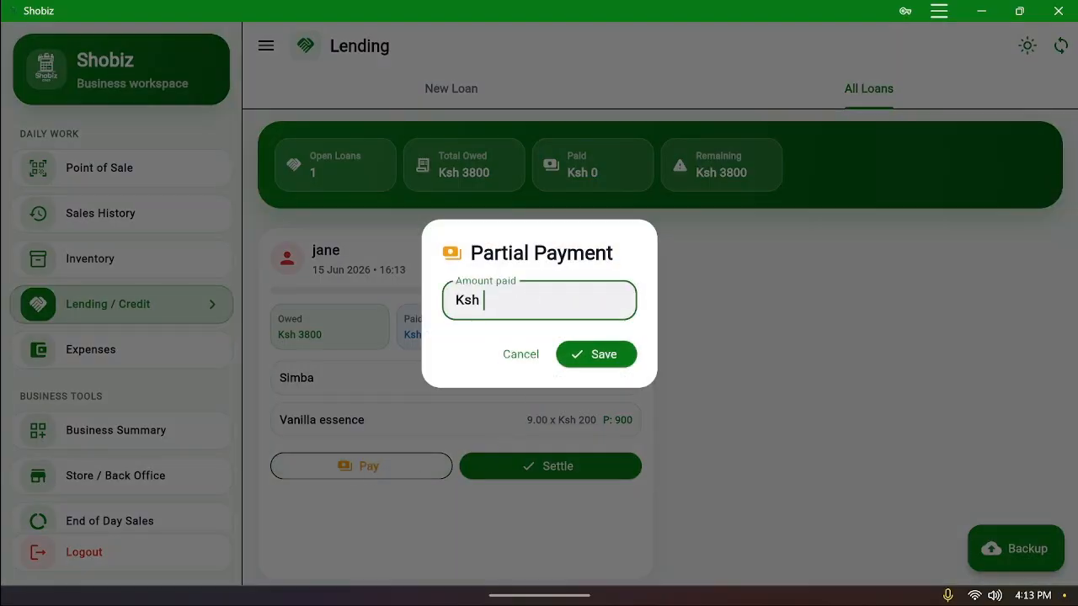
text(800)
click(614, 363)
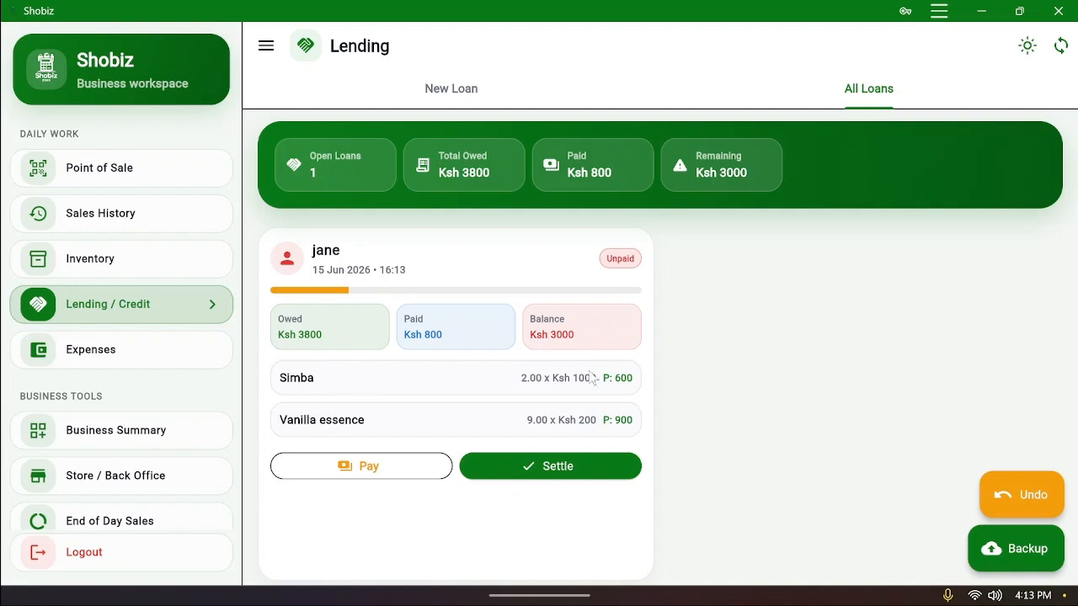
click(573, 474)
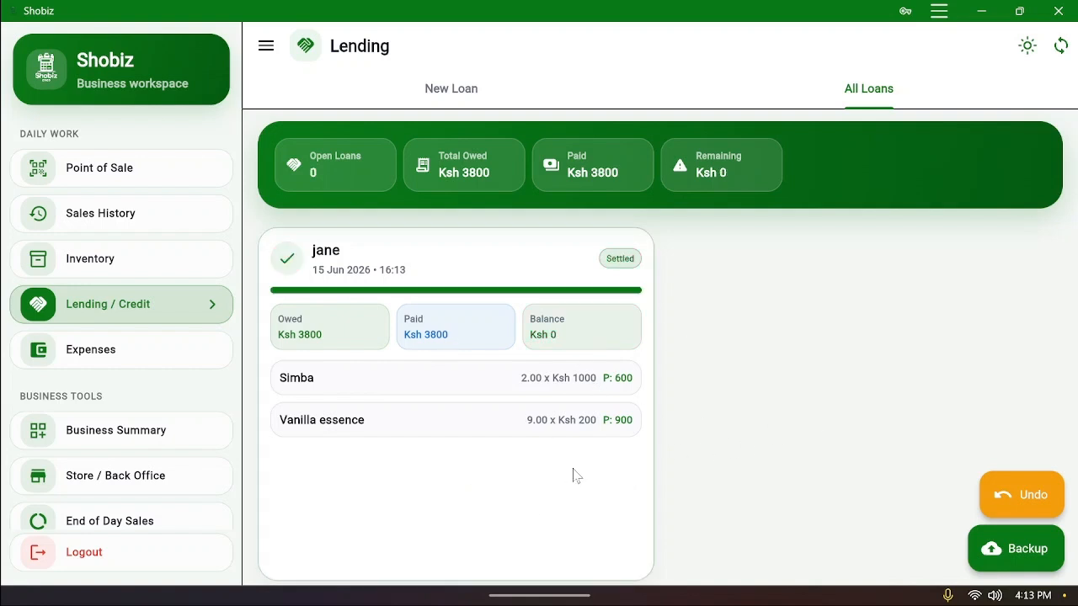
Go to Store / Back Office and open the Add to Store form for Simba
click(144, 357)
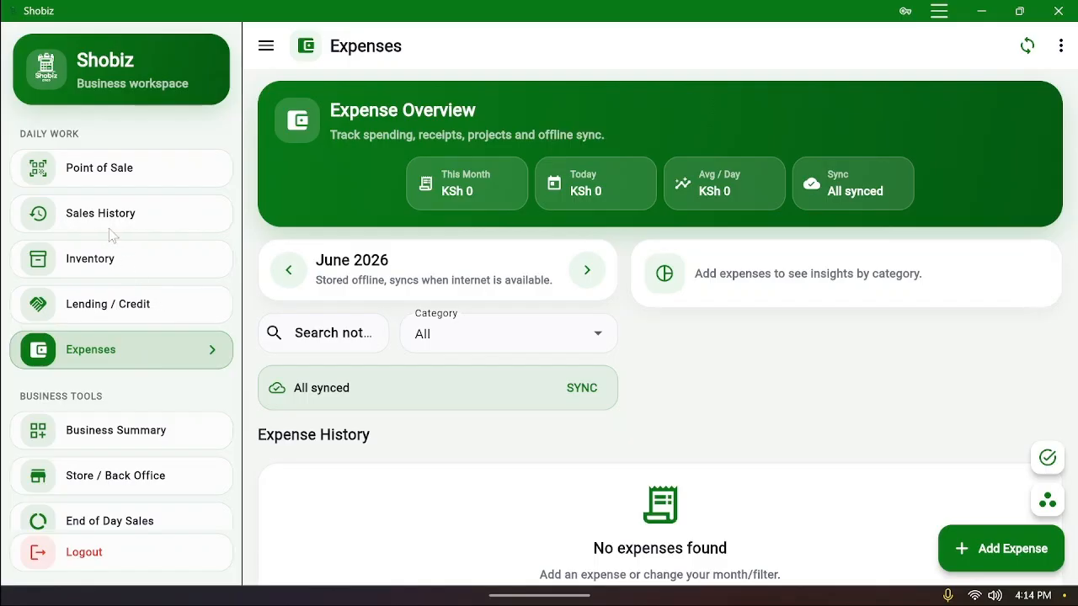
click(130, 299)
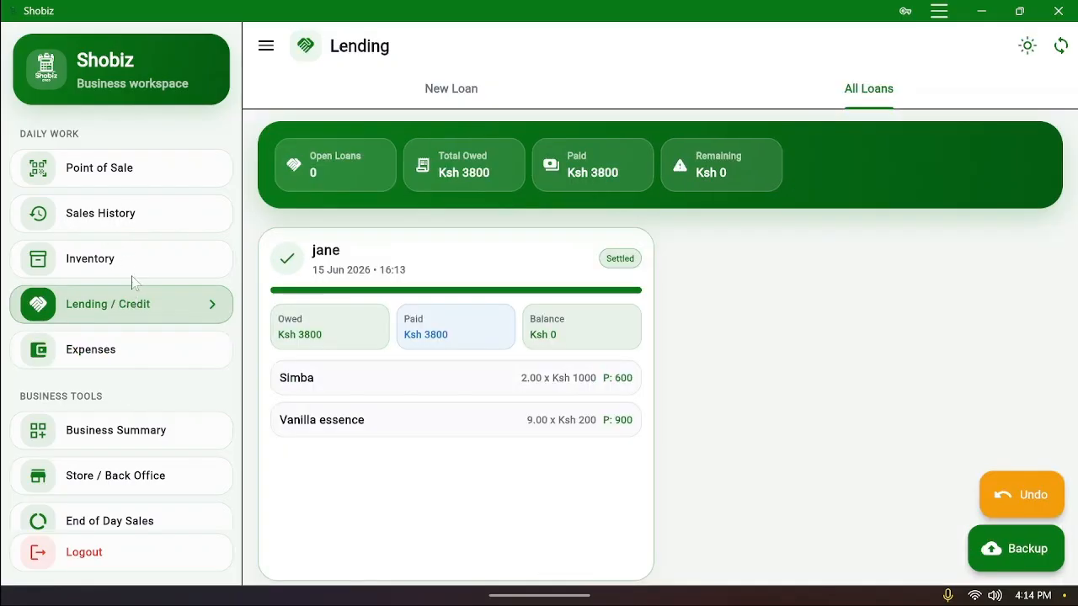
click(132, 276)
click(137, 218)
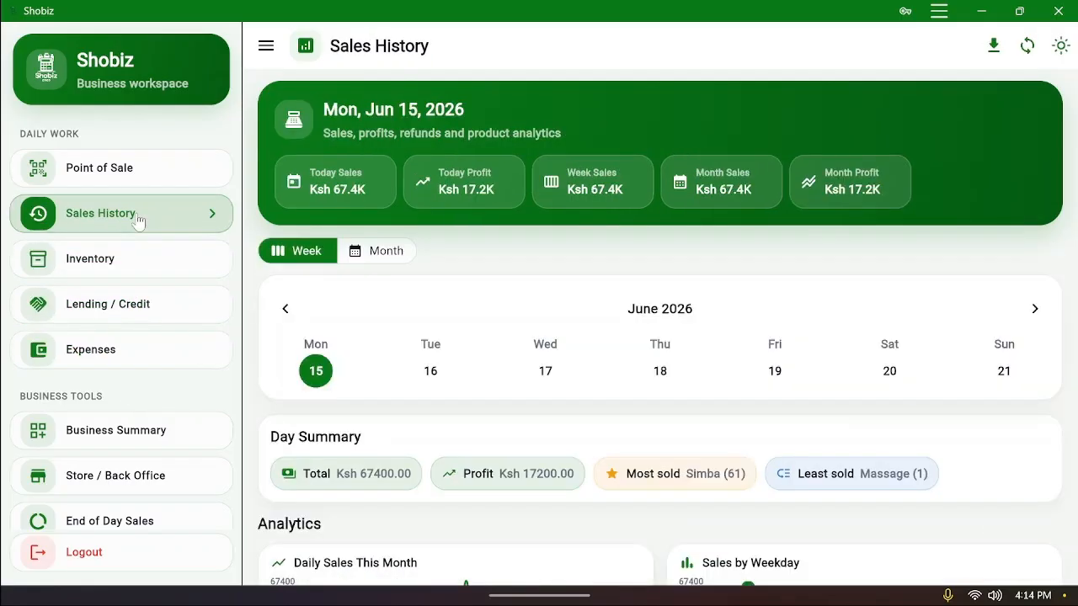
scroll(118, 371, down, 3)
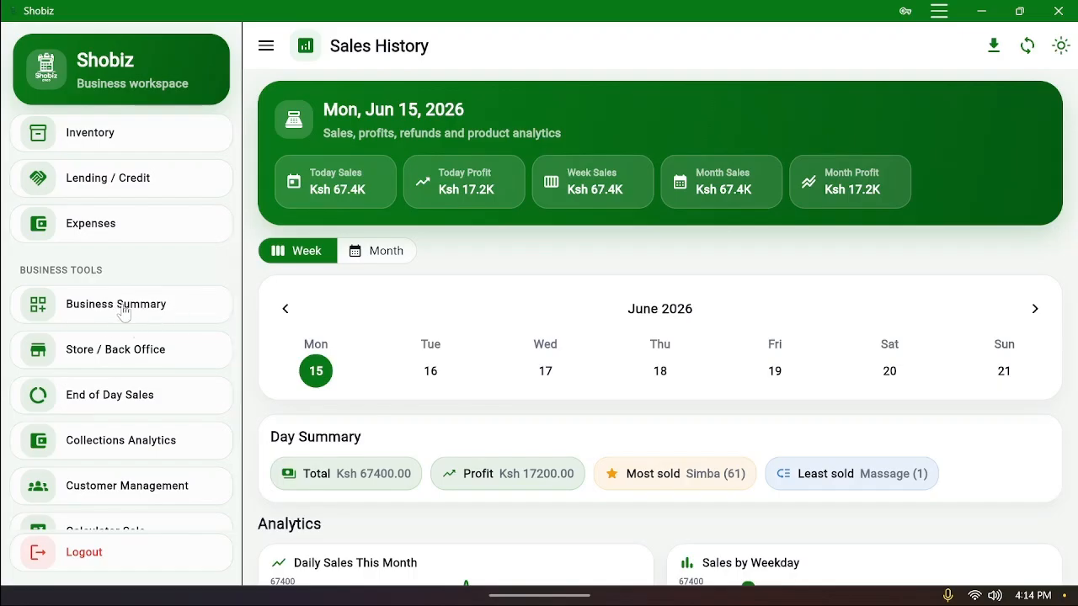
click(144, 356)
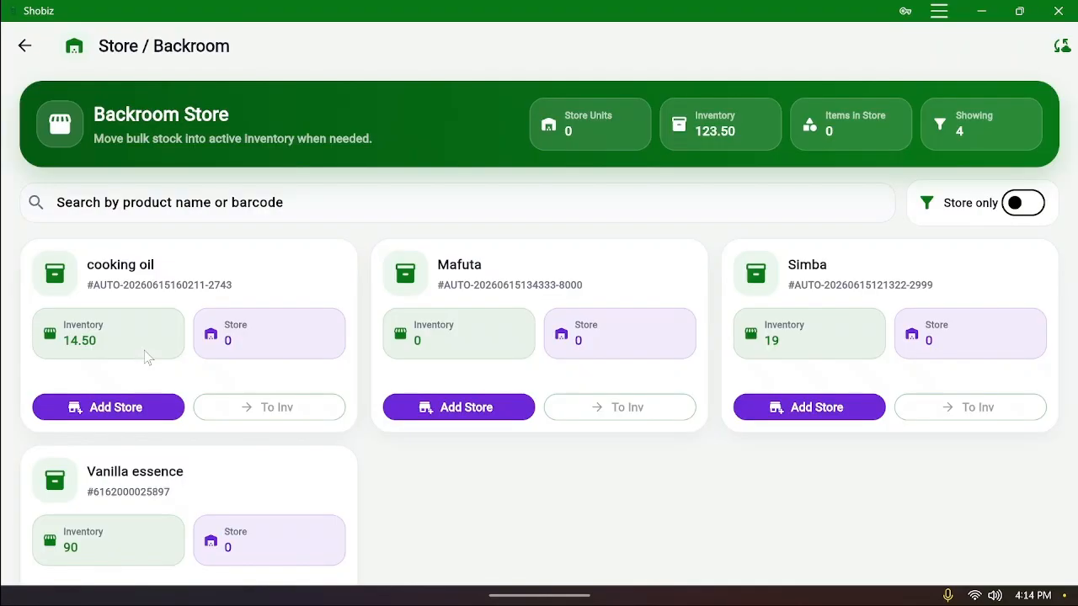
scroll(599, 393, down, 1)
scroll(599, 392, down, 1)
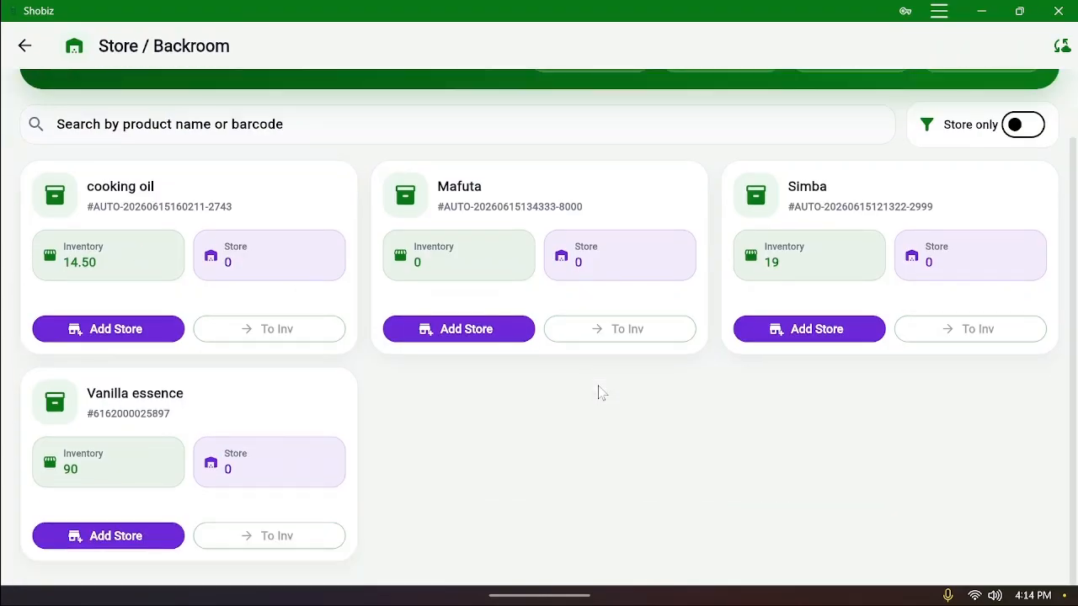
scroll(598, 392, down, 1)
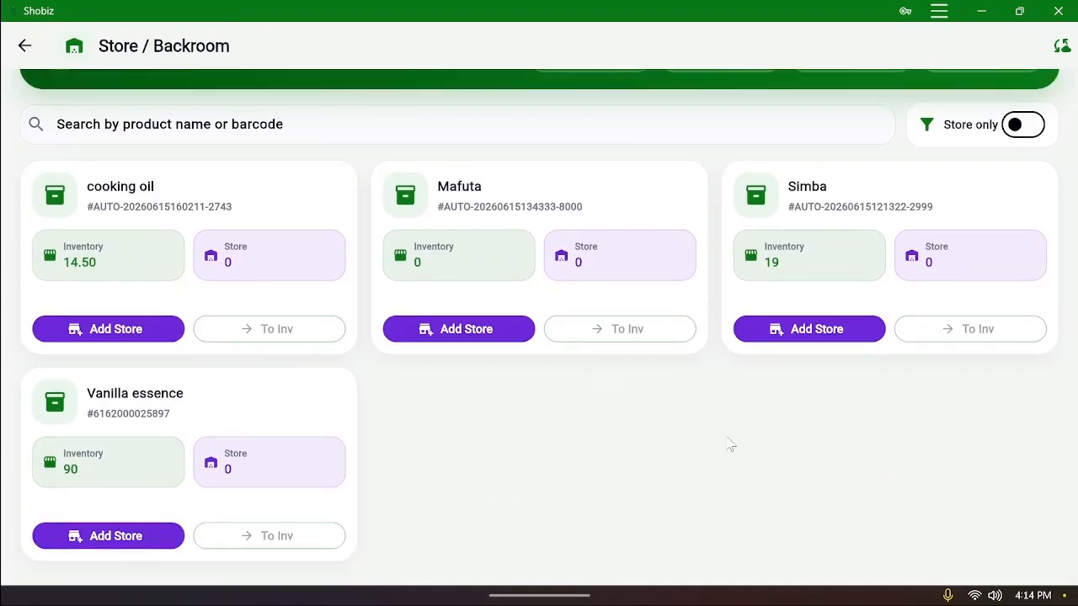
scroll(726, 444, up, 2)
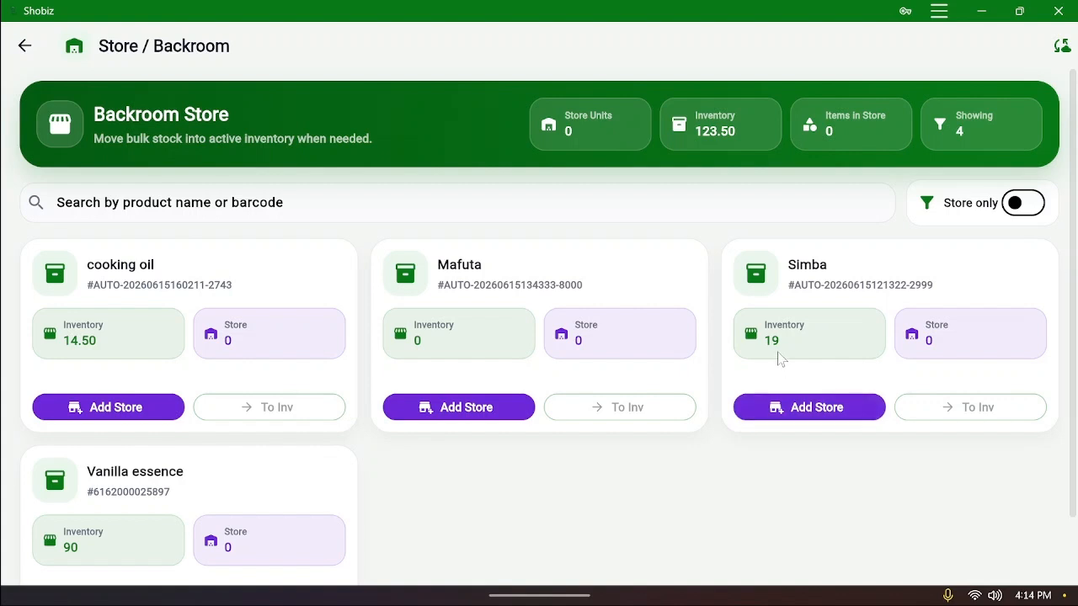
click(810, 408)
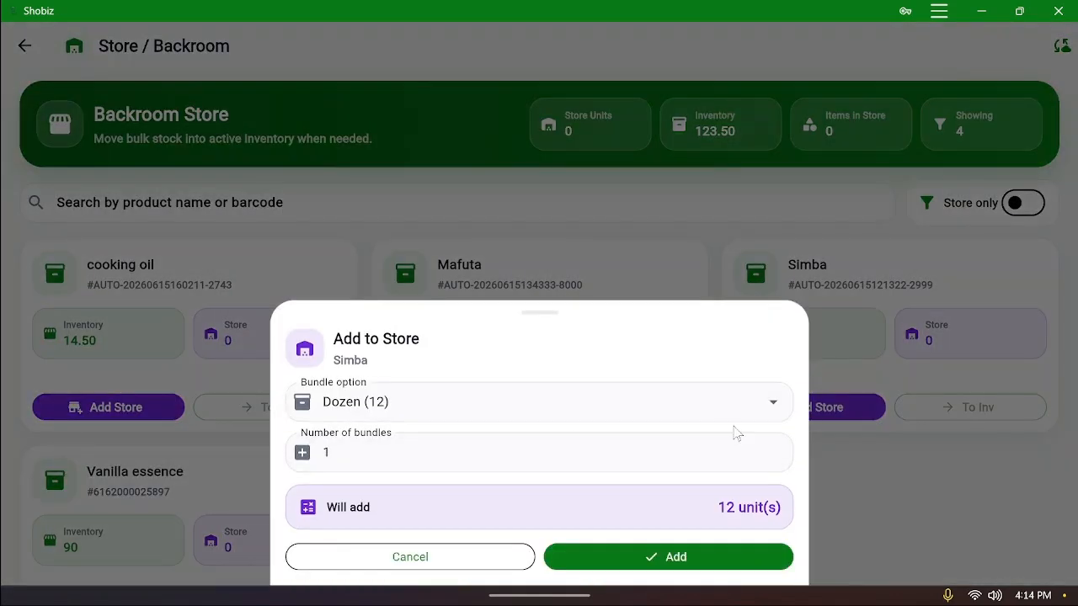
Add 100 single units (Each) of Simba to the backroom store
click(544, 421)
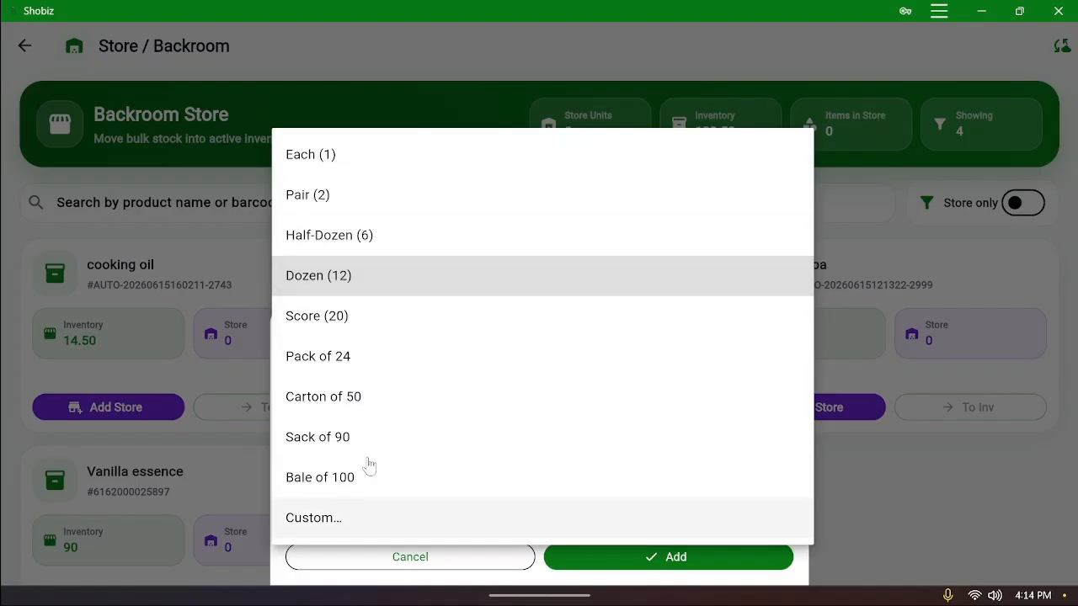
click(350, 161)
click(385, 452)
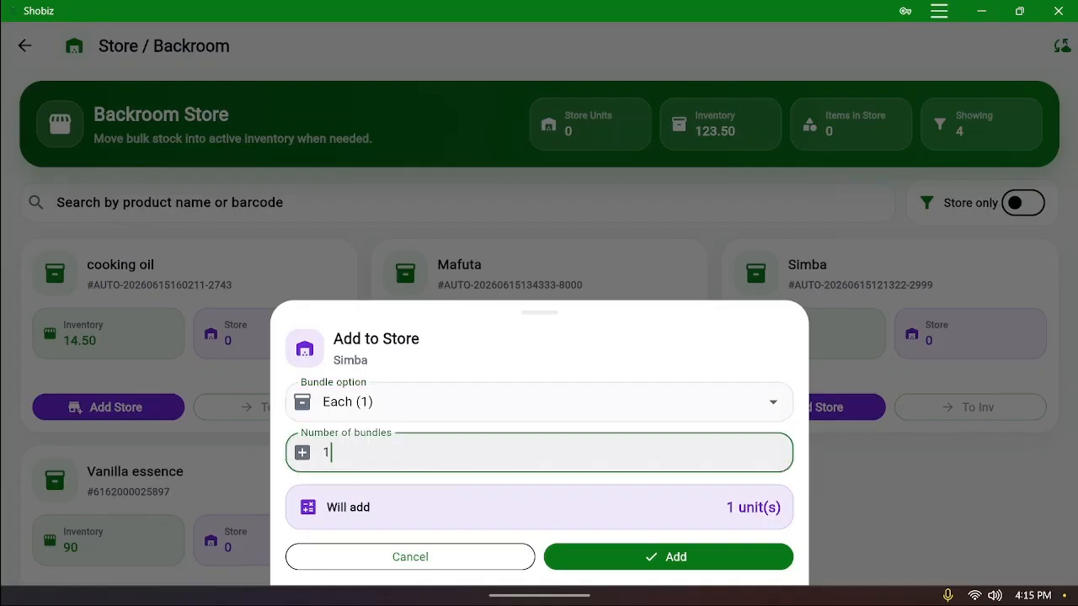
text(00)
click(697, 560)
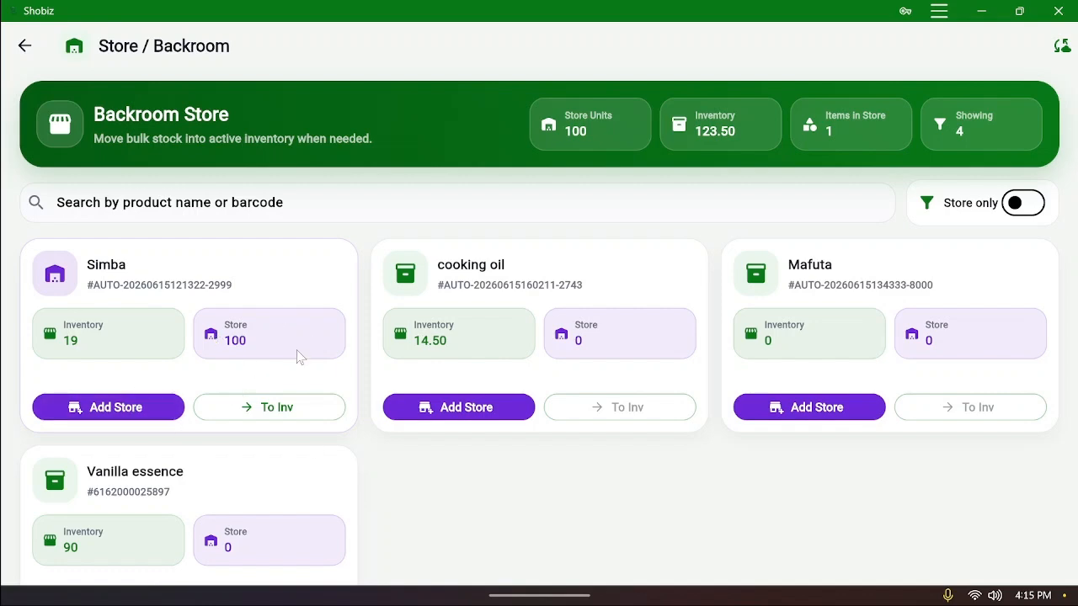
Transfer 10 Simba units from the backroom store into inventory
click(278, 410)
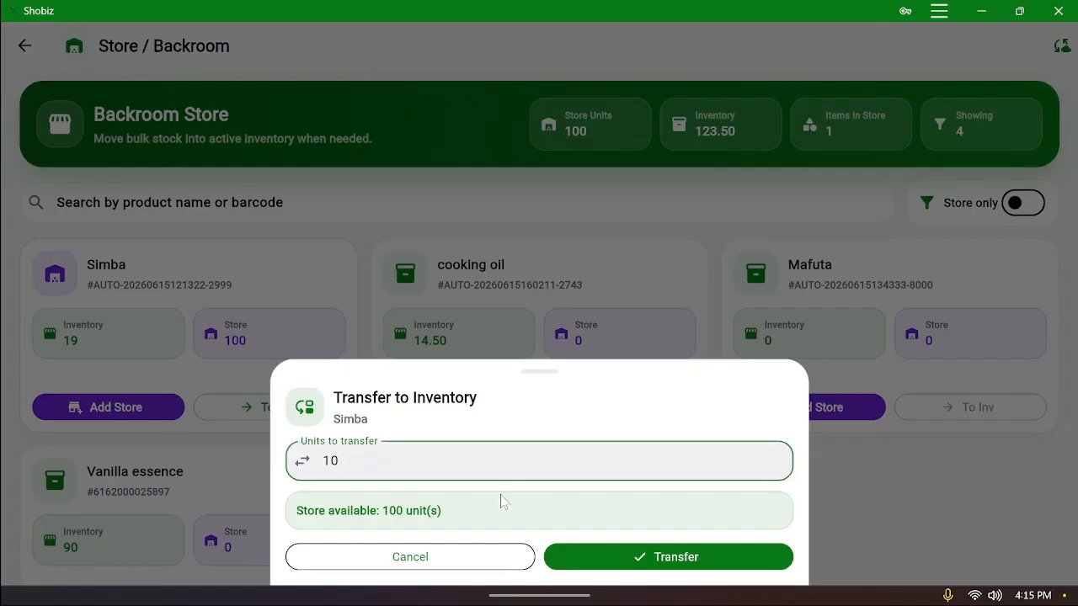
click(614, 559)
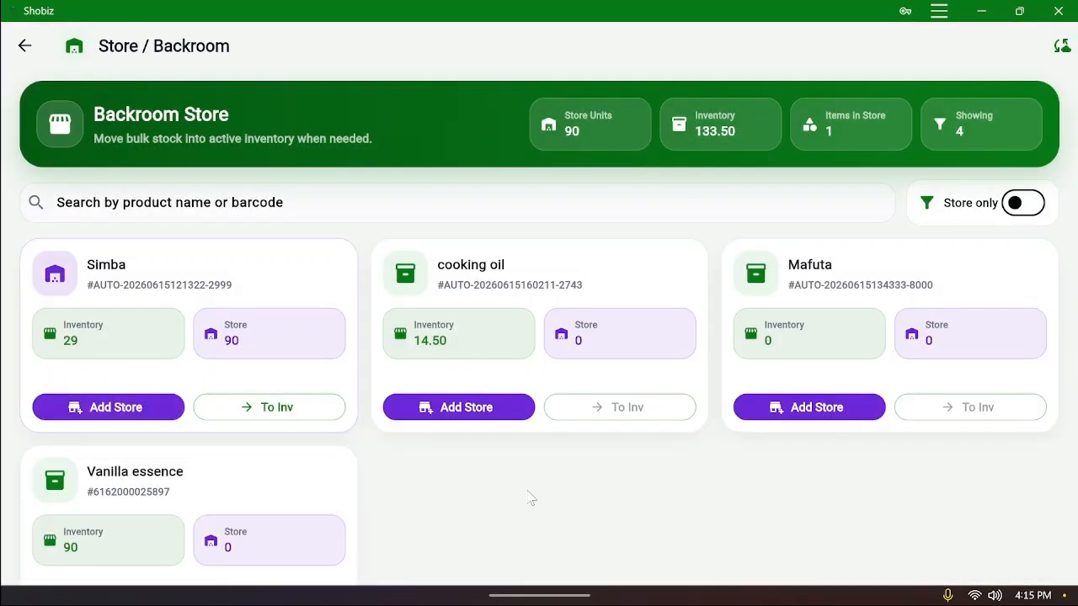
scroll(531, 500, down, 2)
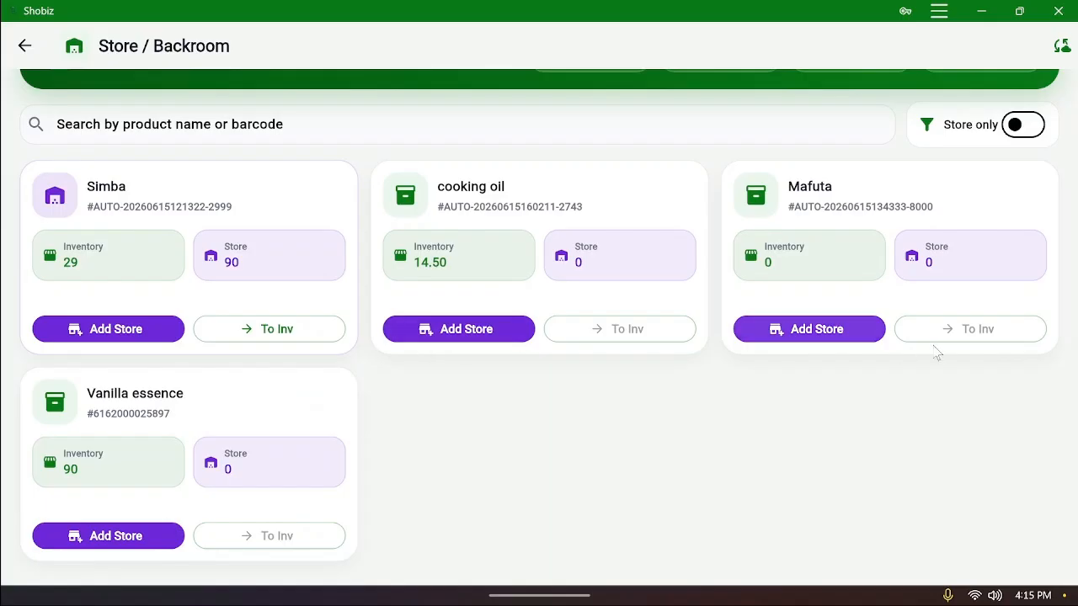
Open and dismiss the cooking oil Add Store form, then return to Sales History
click(443, 333)
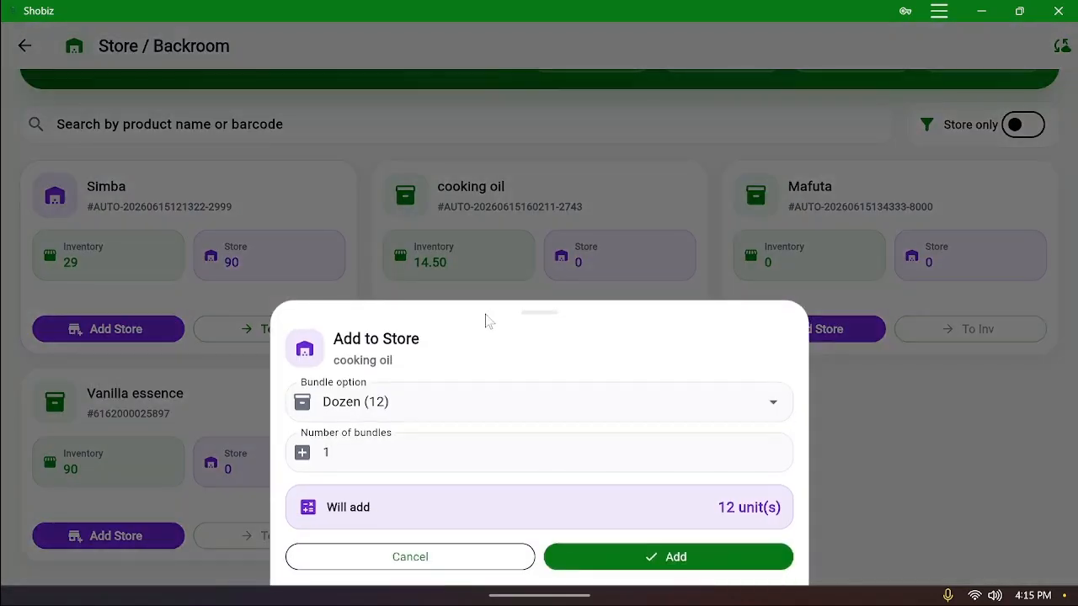
click(980, 366)
scroll(830, 425, up, 2)
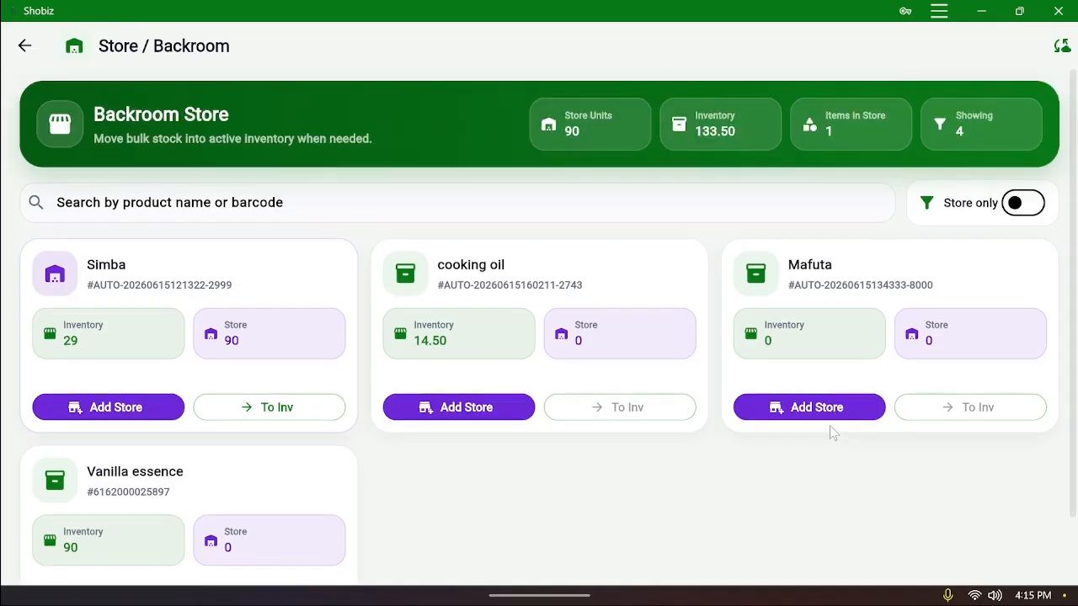
click(26, 48)
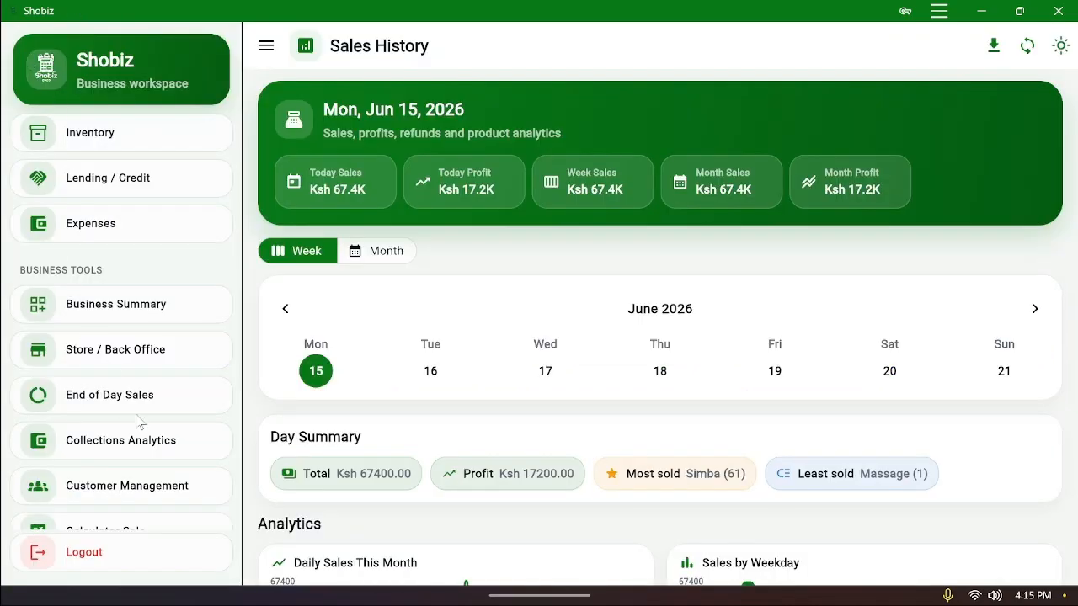
scroll(137, 421, down, 1)
scroll(133, 406, down, 1)
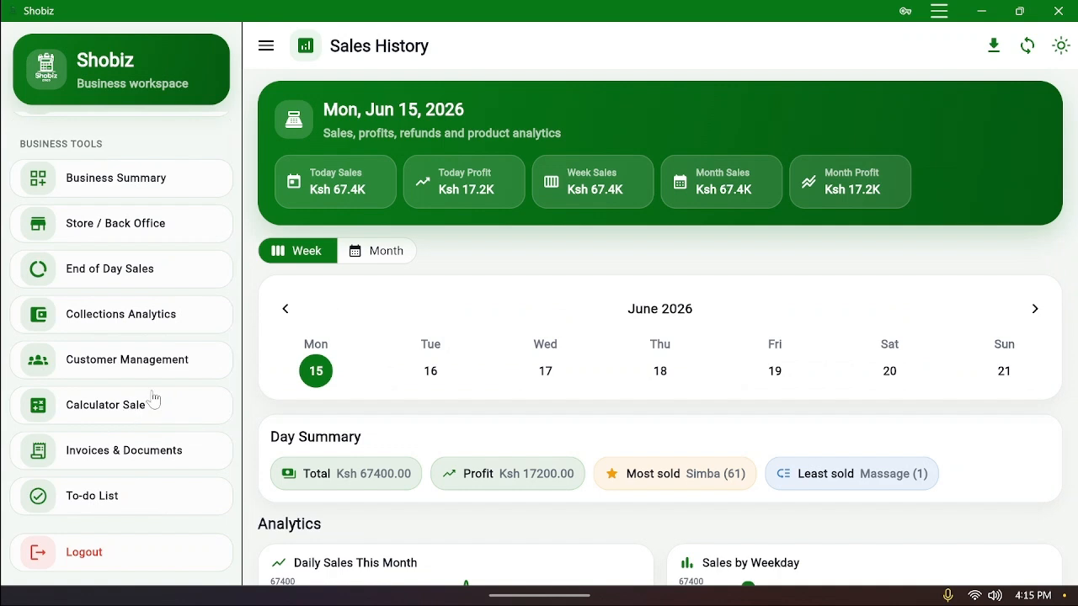
scroll(154, 390, up, 1)
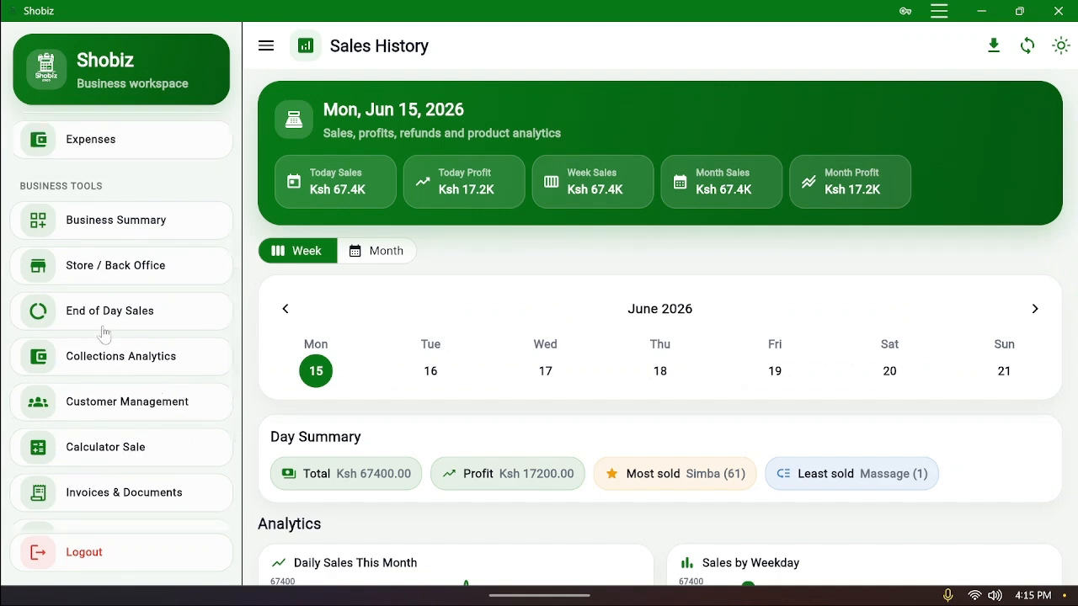
Open the end-of-day Stock Take and collapse the Day Financials section
click(137, 318)
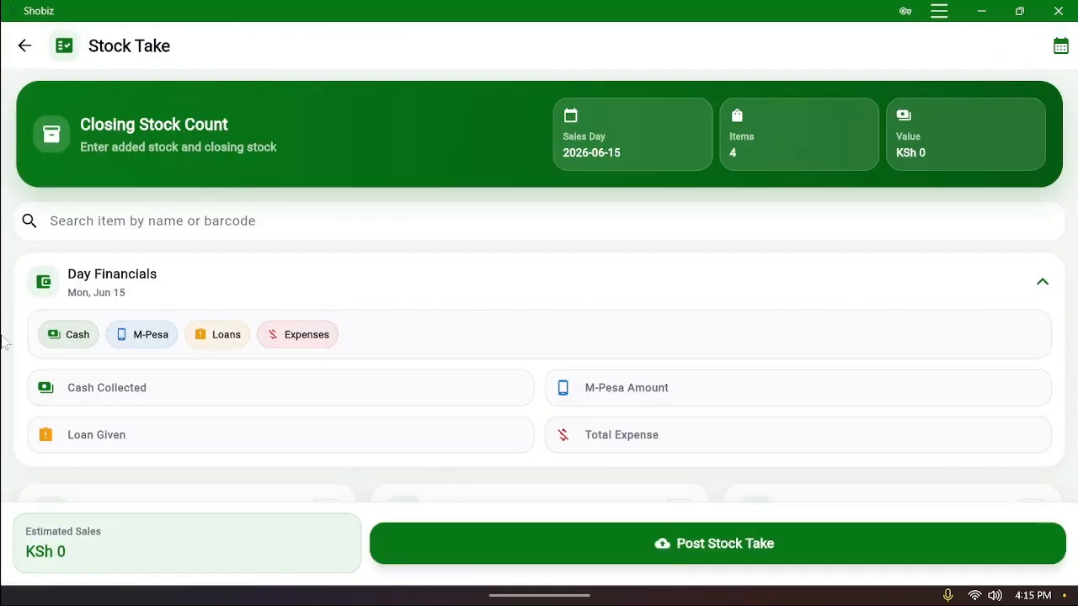
click(1041, 284)
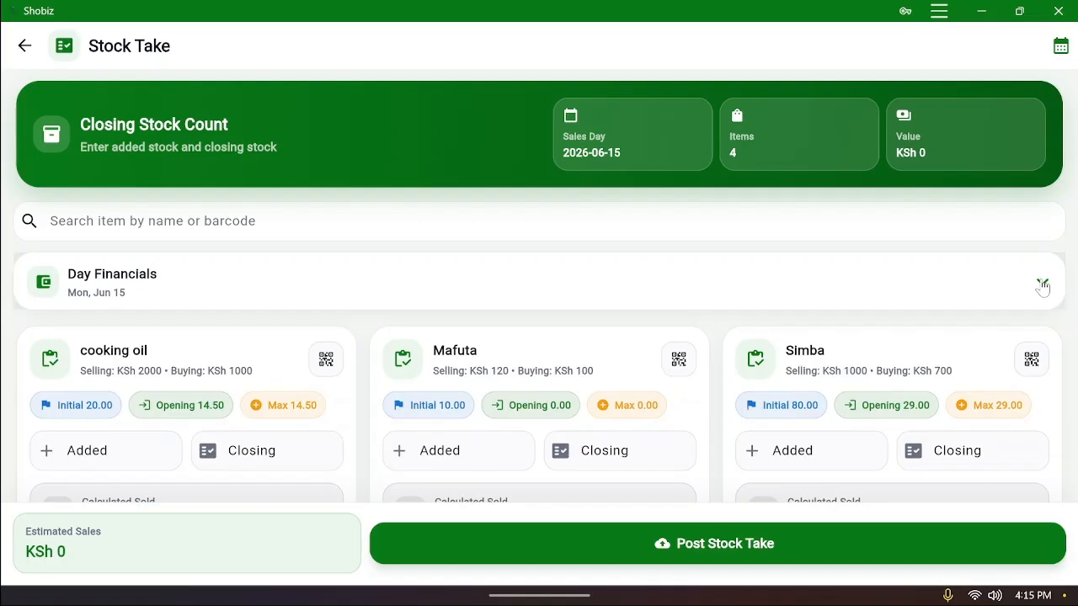
scroll(1042, 284, down, 1)
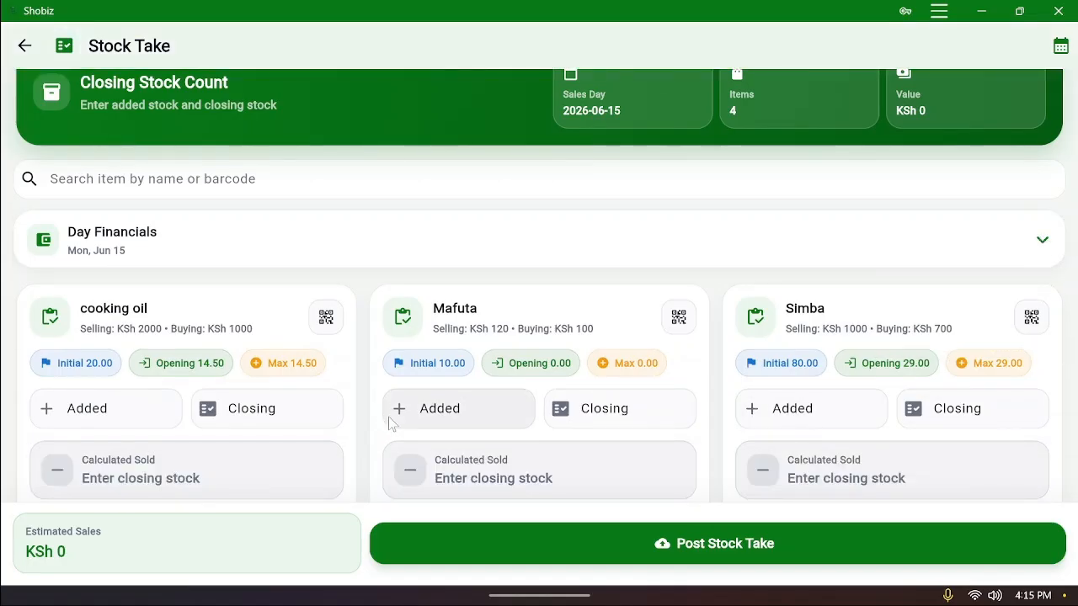
scroll(390, 423, down, 1)
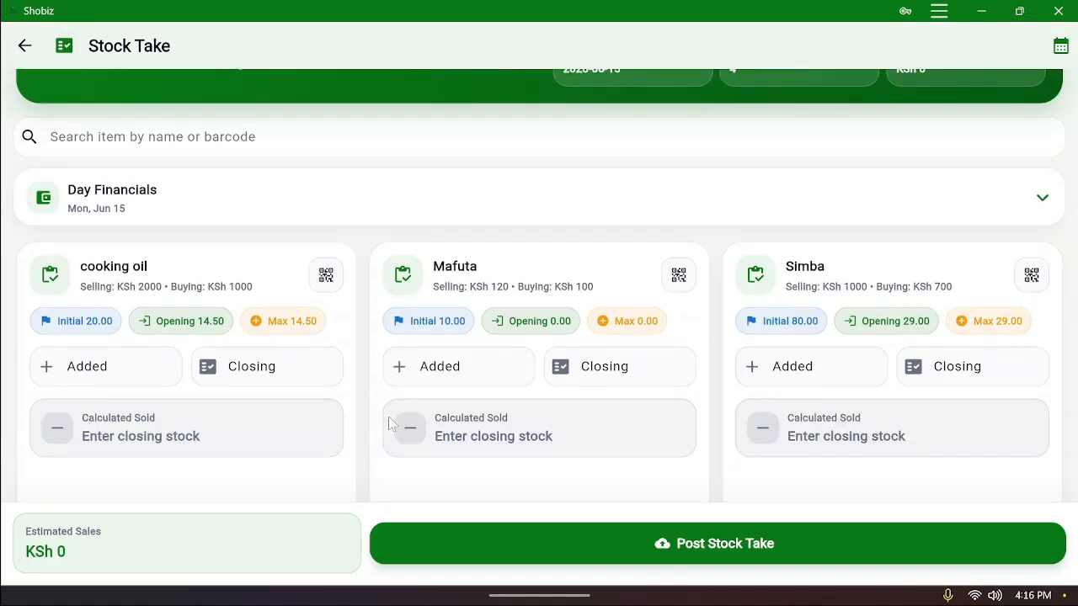
scroll(388, 421, down, 3)
scroll(386, 424, up, 3)
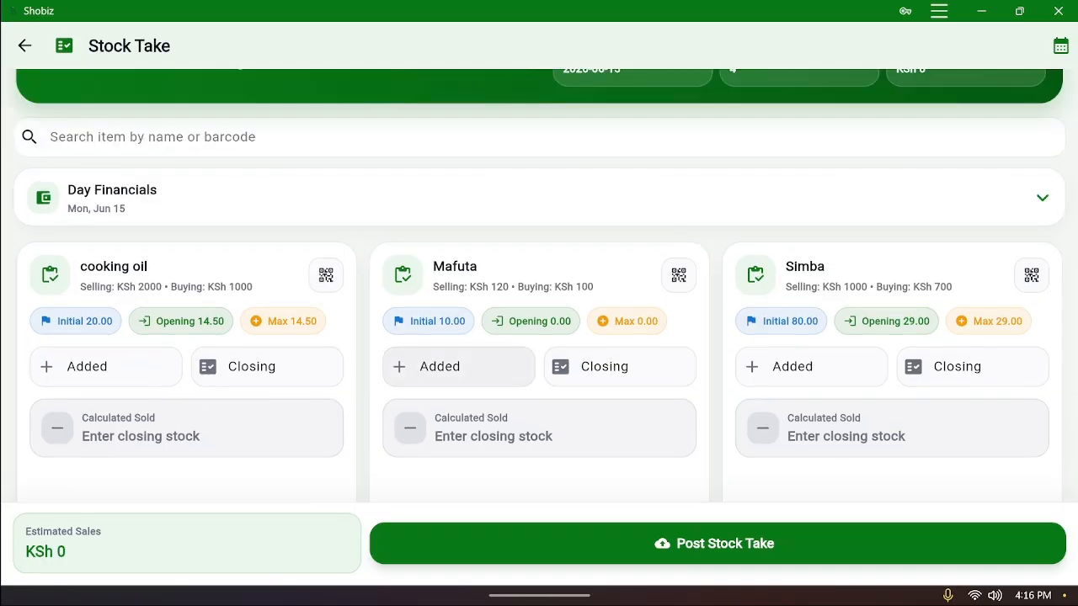
scroll(450, 362, down, 1)
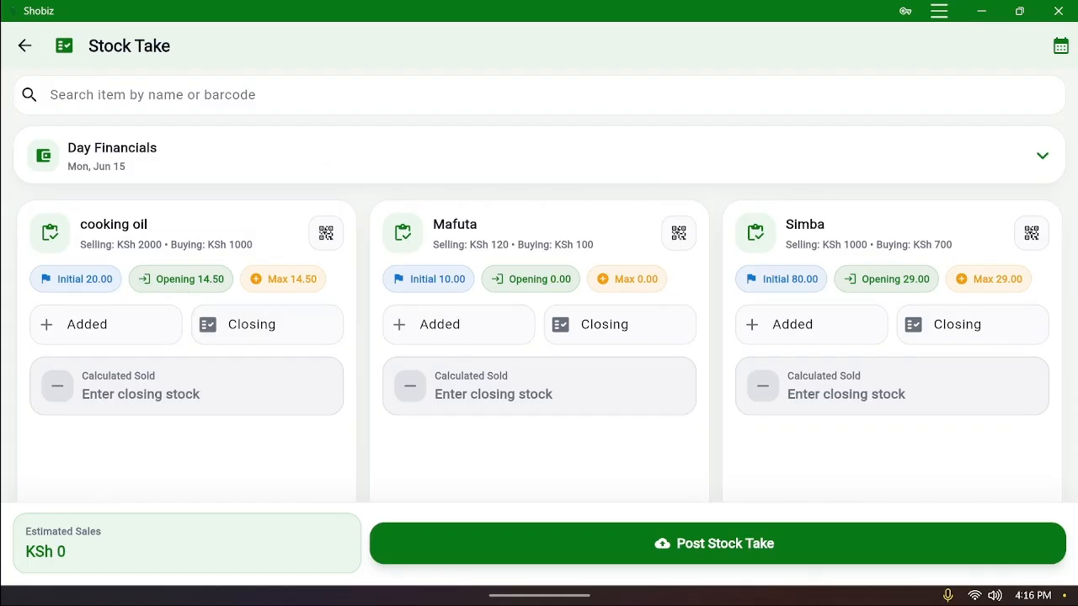
Enter closing counts: cooking oil 10, Simba 20, Vanilla essence 10
click(278, 324)
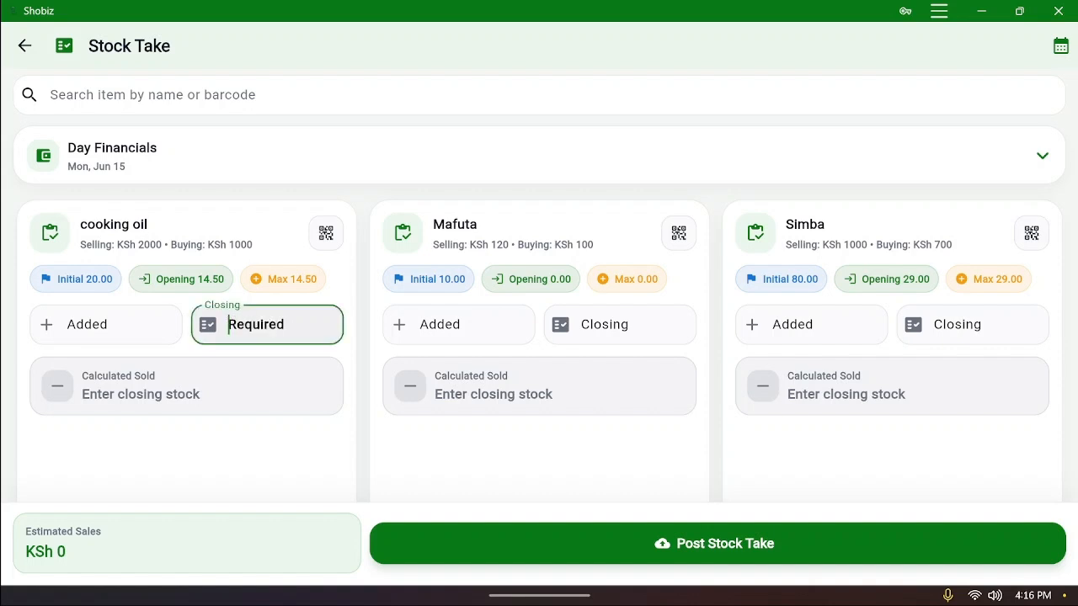
text(10)
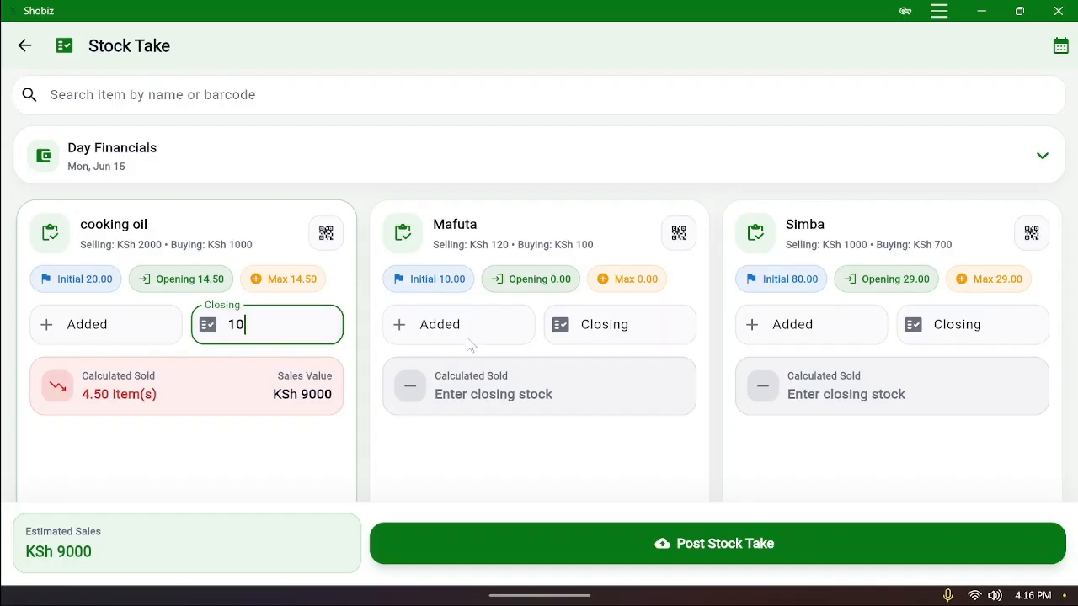
click(972, 325)
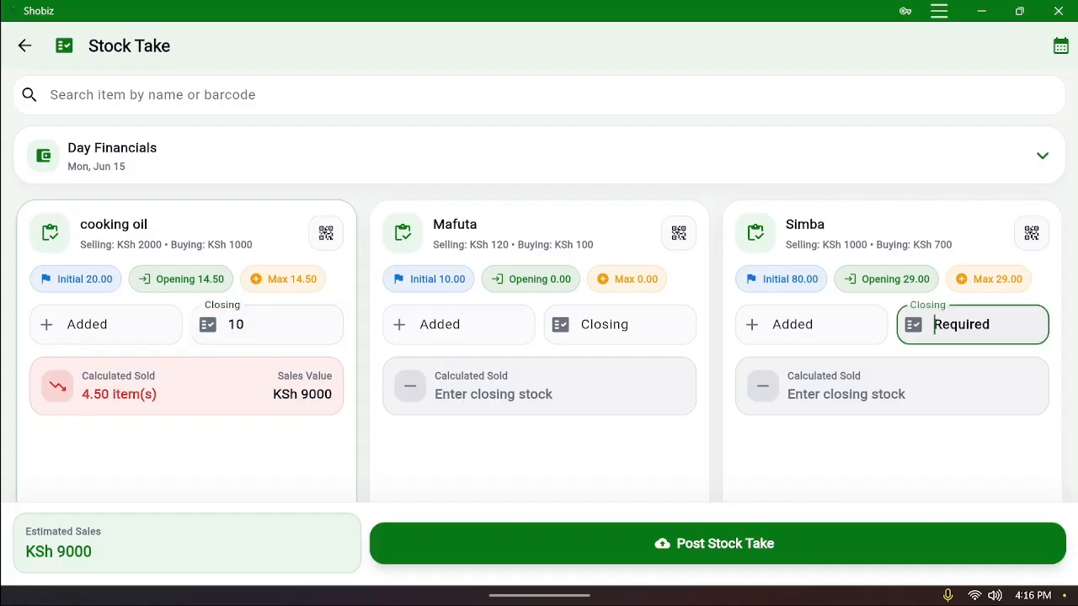
text(20)
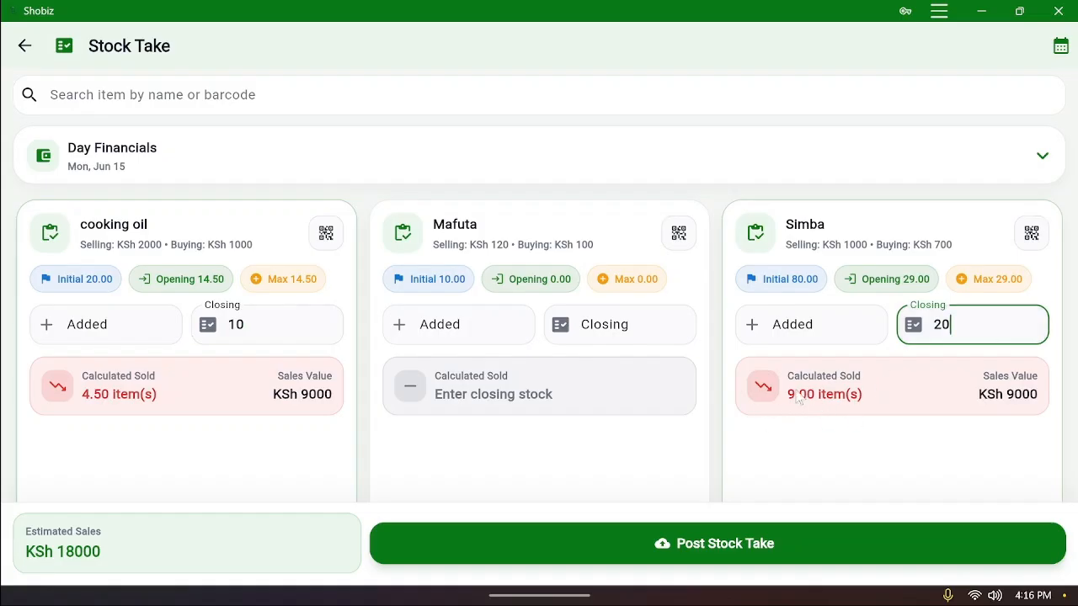
scroll(797, 398, down, 1)
scroll(864, 364, down, 1)
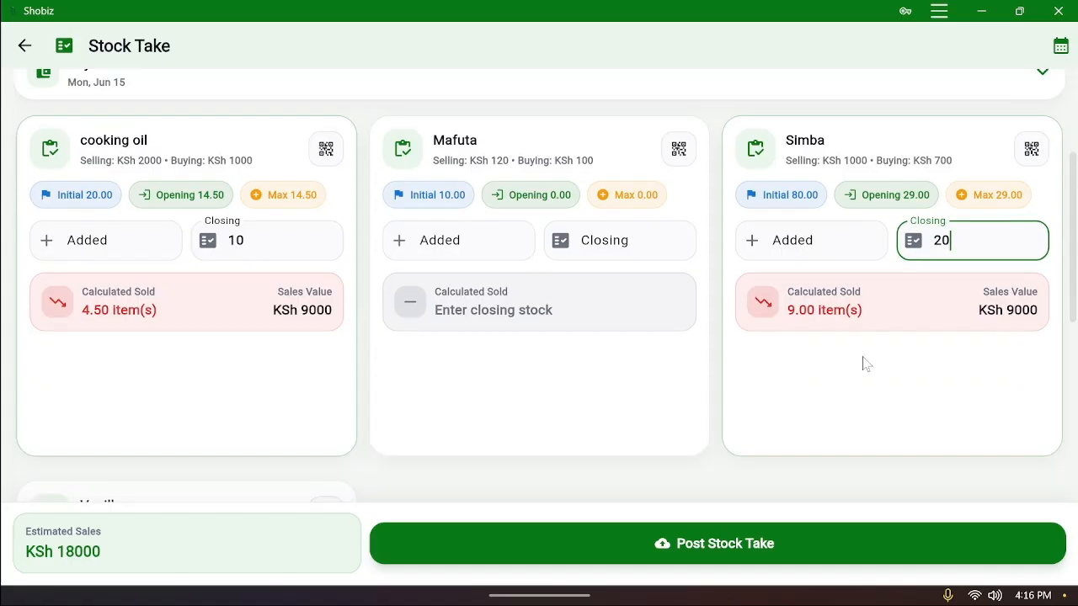
scroll(864, 363, down, 5)
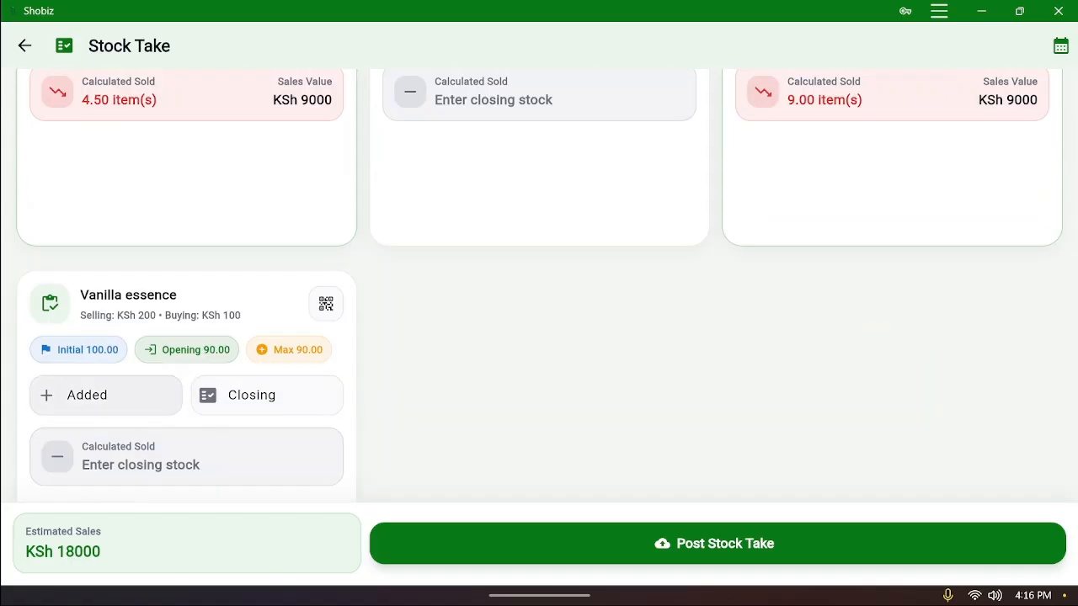
click(267, 396)
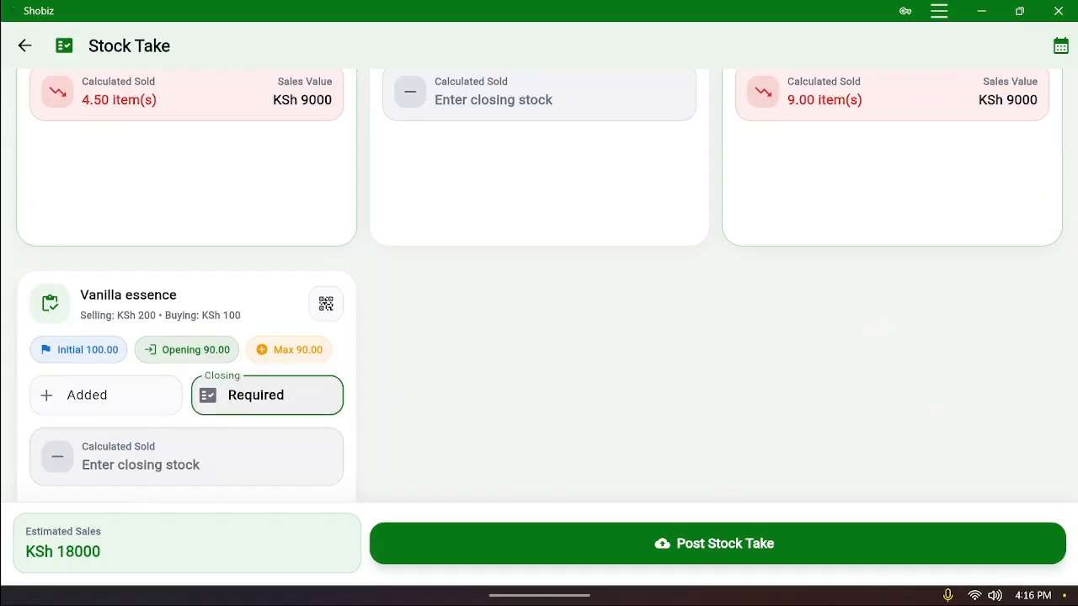
text(10)
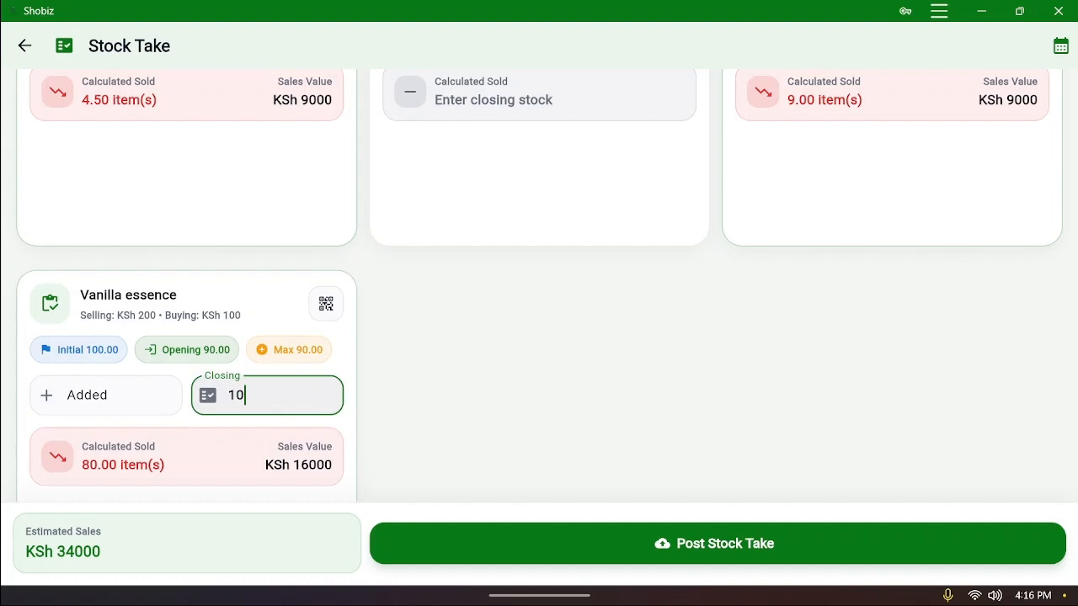
scroll(296, 397, down, 3)
scroll(296, 397, up, 10)
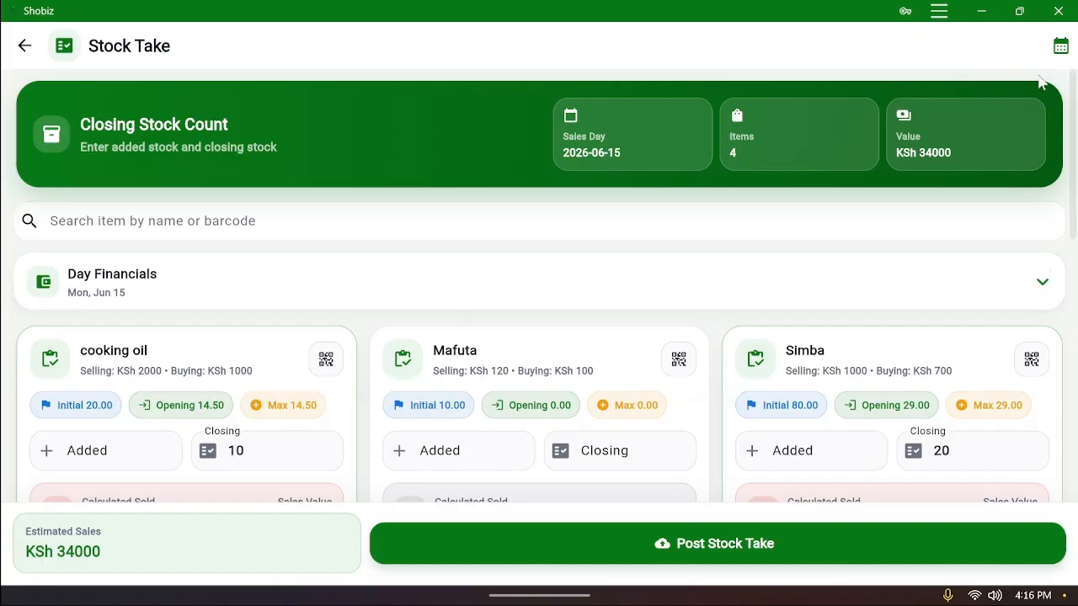
Post the stock take for sales day June 14, 2026, then return to sales history
click(1059, 49)
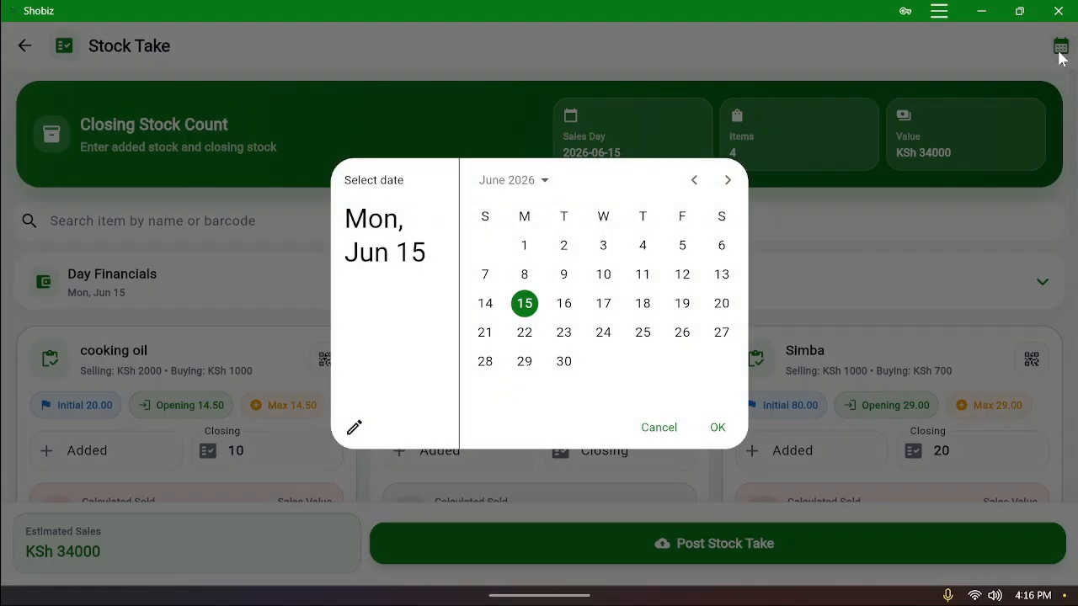
click(486, 305)
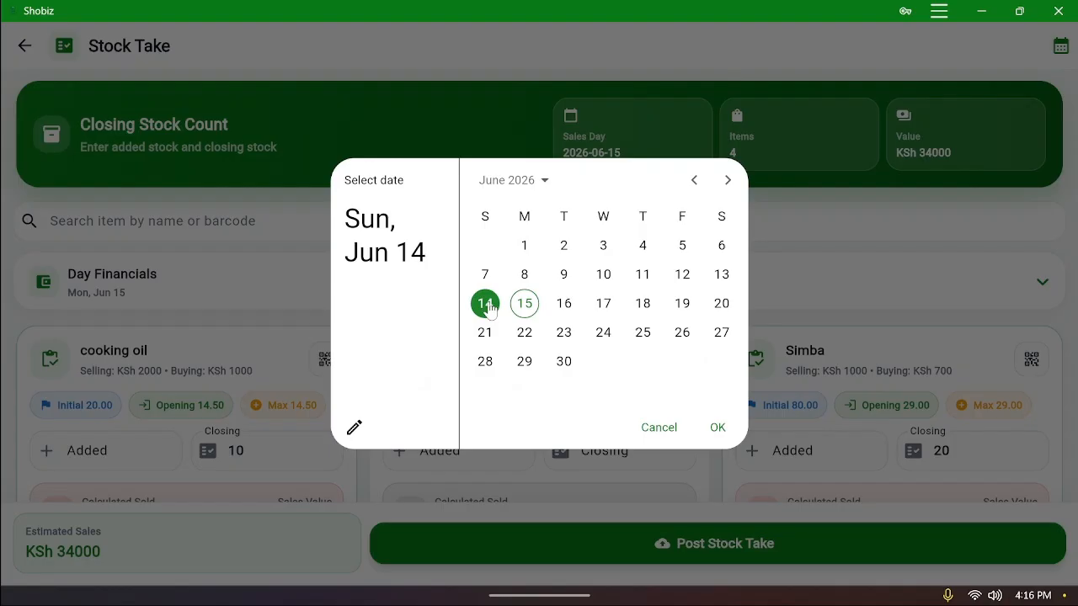
click(720, 431)
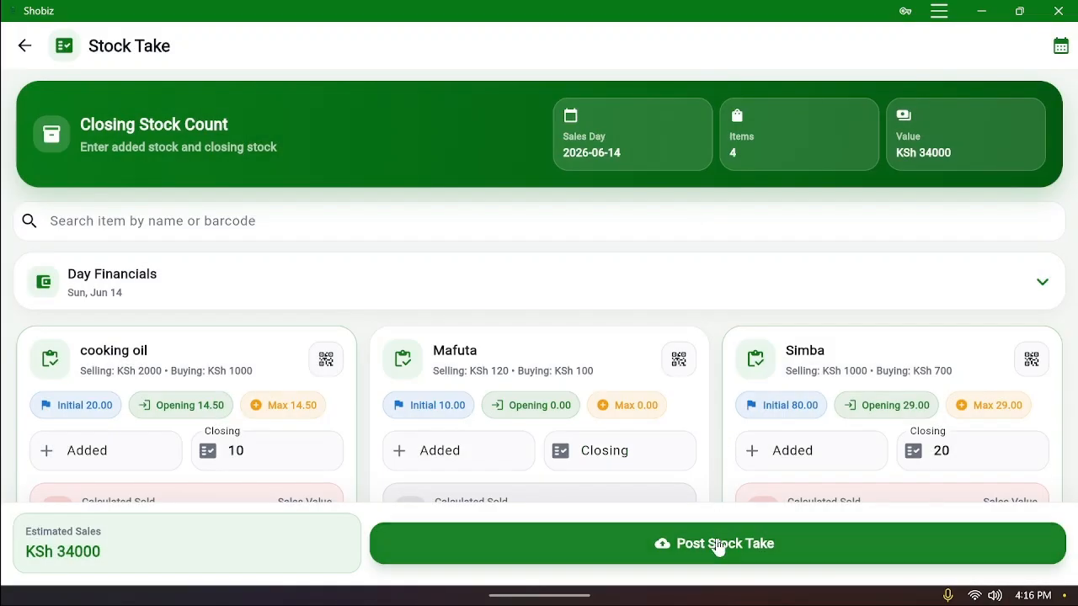
click(718, 544)
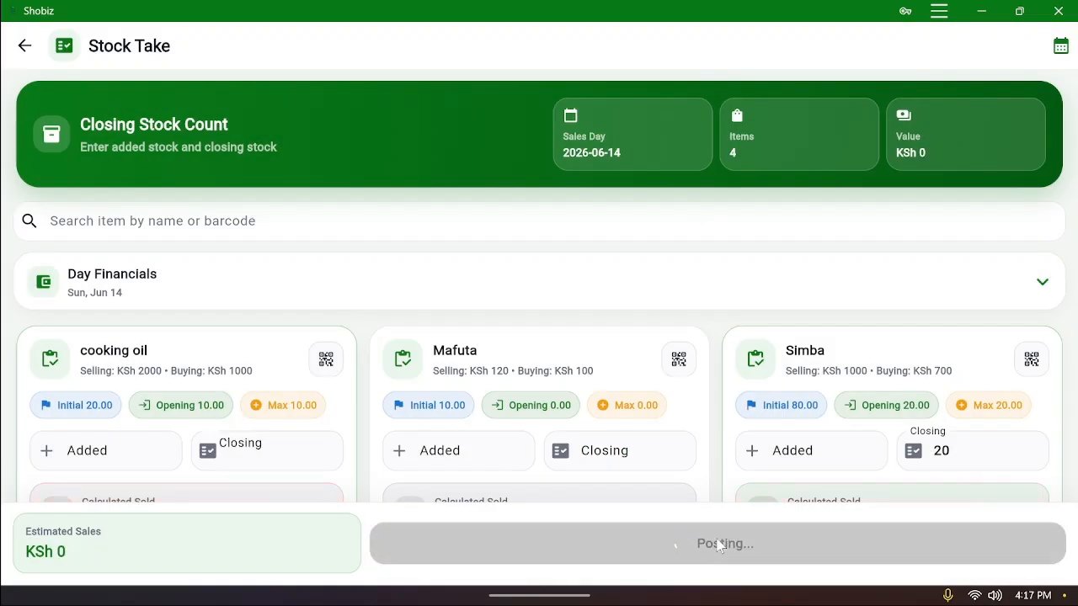
click(25, 61)
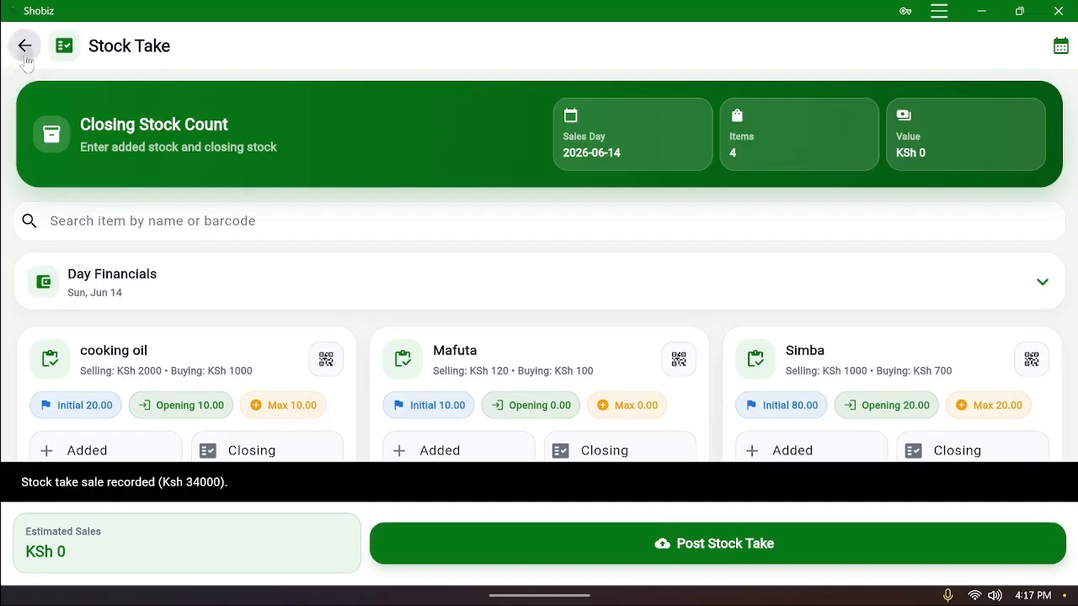
Switch Sales History to the month calendar and select Sunday, June 14
scroll(118, 253, up, 3)
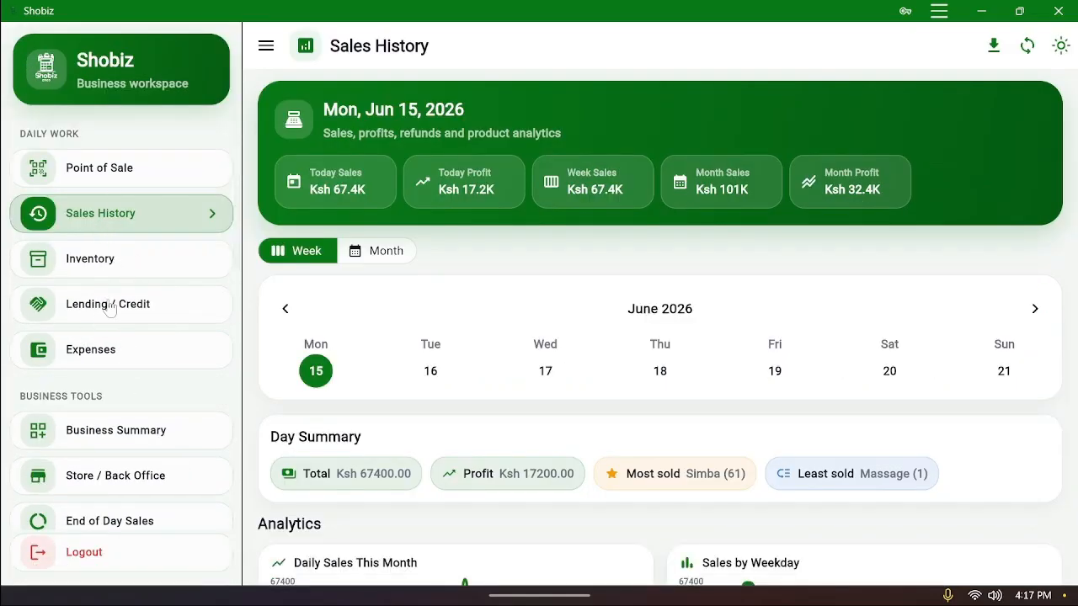
scroll(521, 272, down, 3)
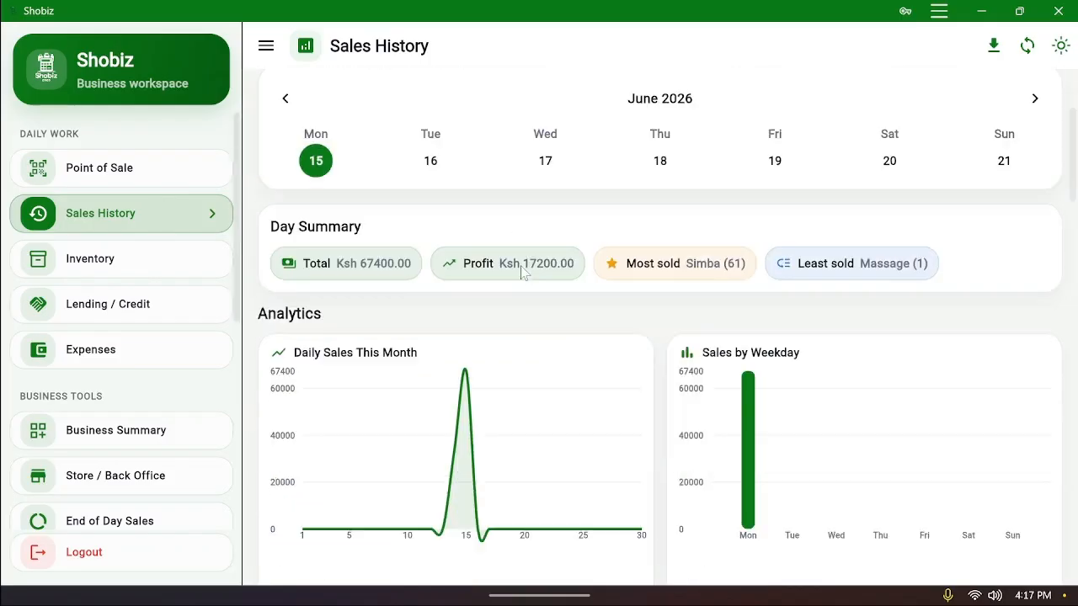
scroll(522, 272, up, 3)
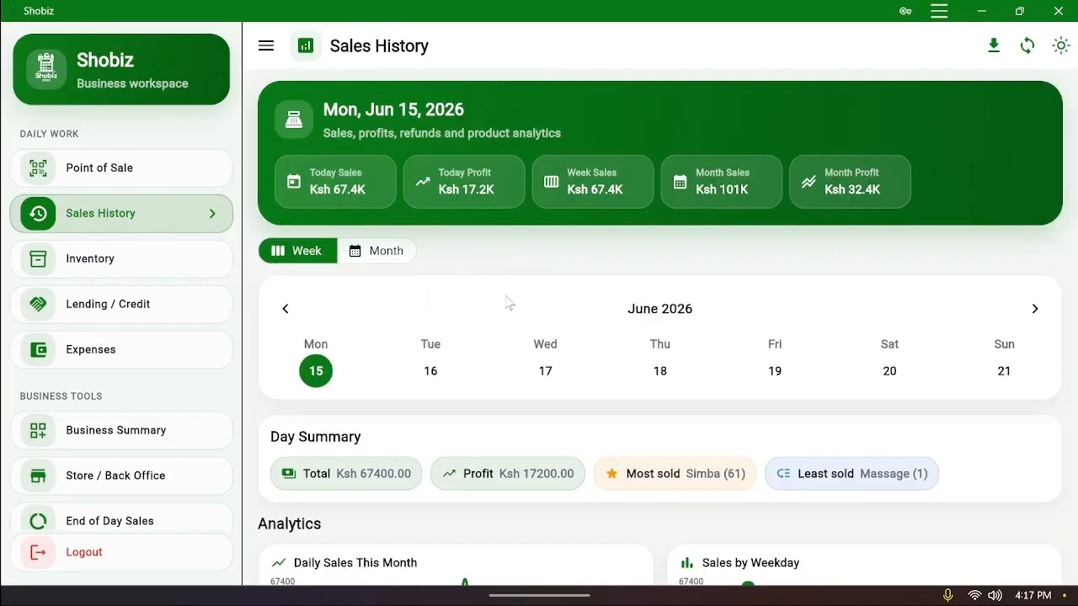
click(386, 255)
click(1004, 415)
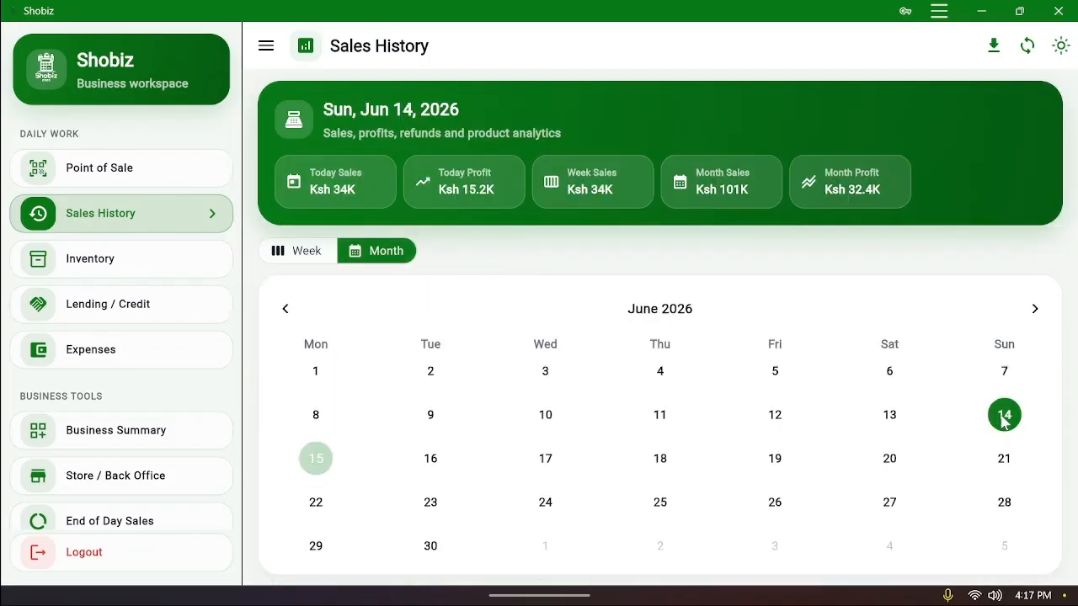
Scroll to the June 14 Ksh 34000 sale of Vanilla essence, Simba and cooking oil
scroll(878, 345, down, 15)
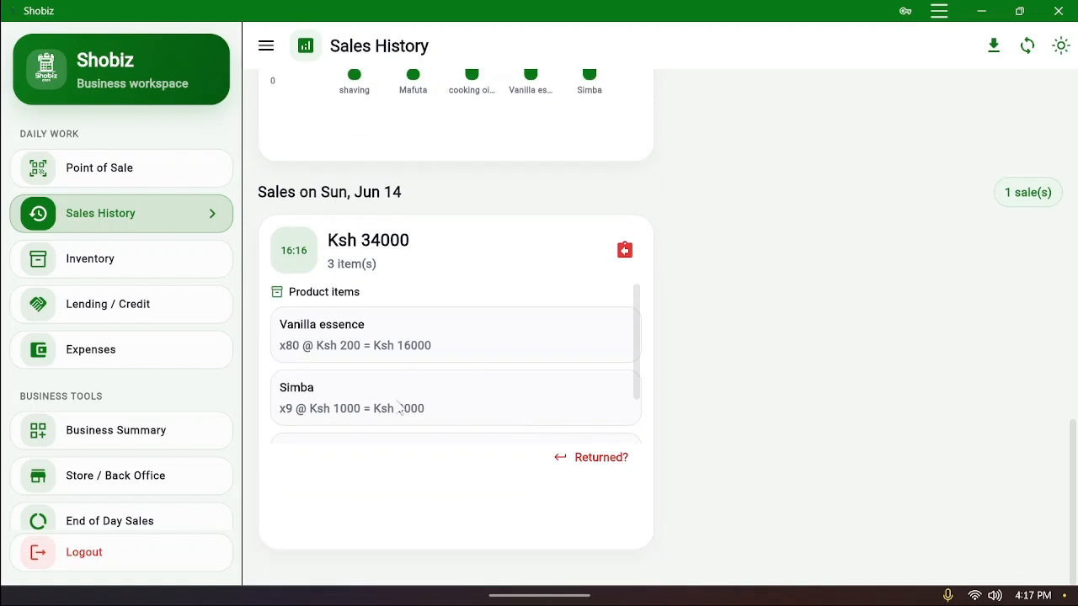
scroll(488, 365, down, 2)
scroll(489, 366, up, 4)
scroll(484, 368, down, 3)
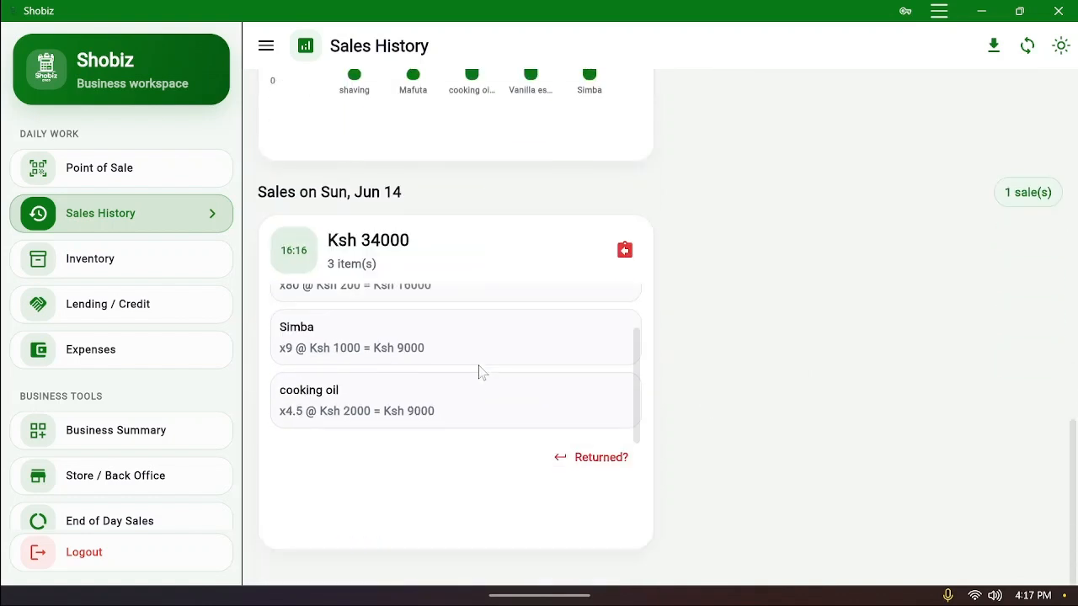
scroll(416, 379, up, 3)
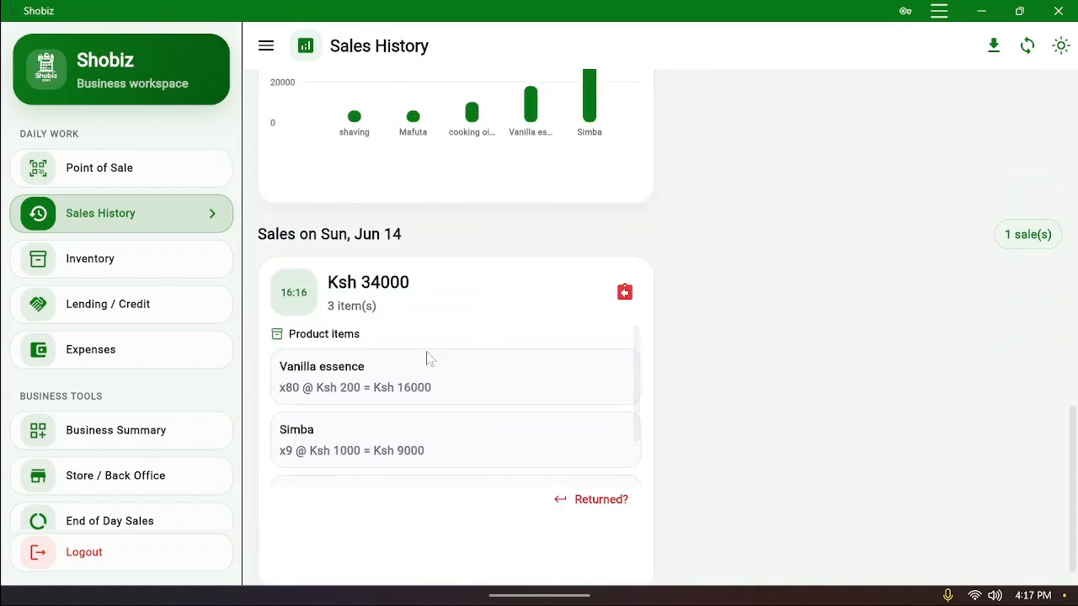
scroll(454, 354, down, 2)
scroll(630, 305, down, 1)
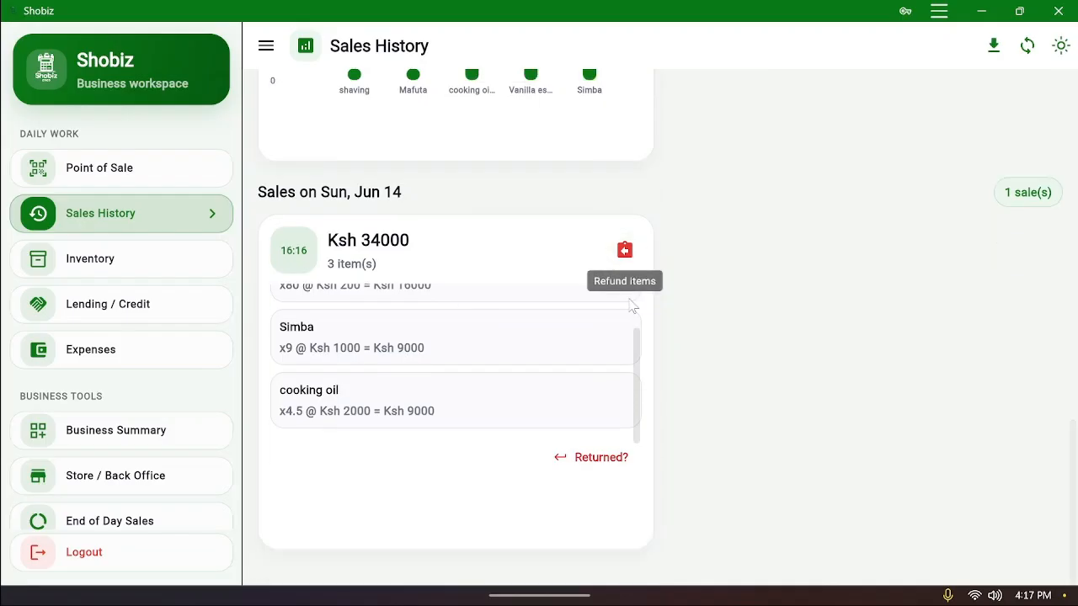
scroll(147, 396, down, 3)
scroll(144, 395, down, 1)
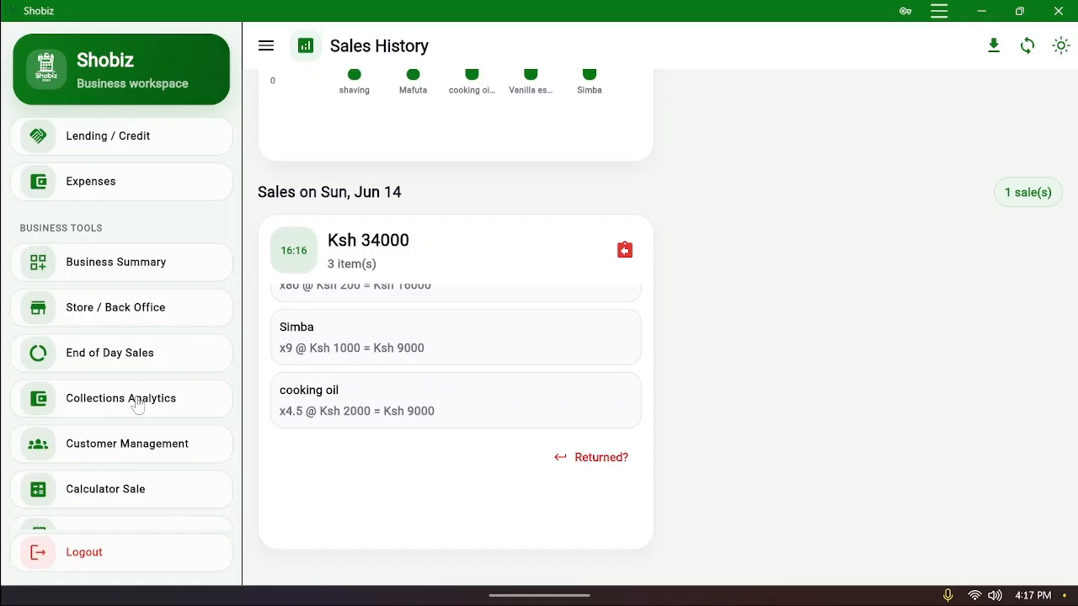
In Customer Management, add a customer with their full name and save, making the count 1
click(157, 451)
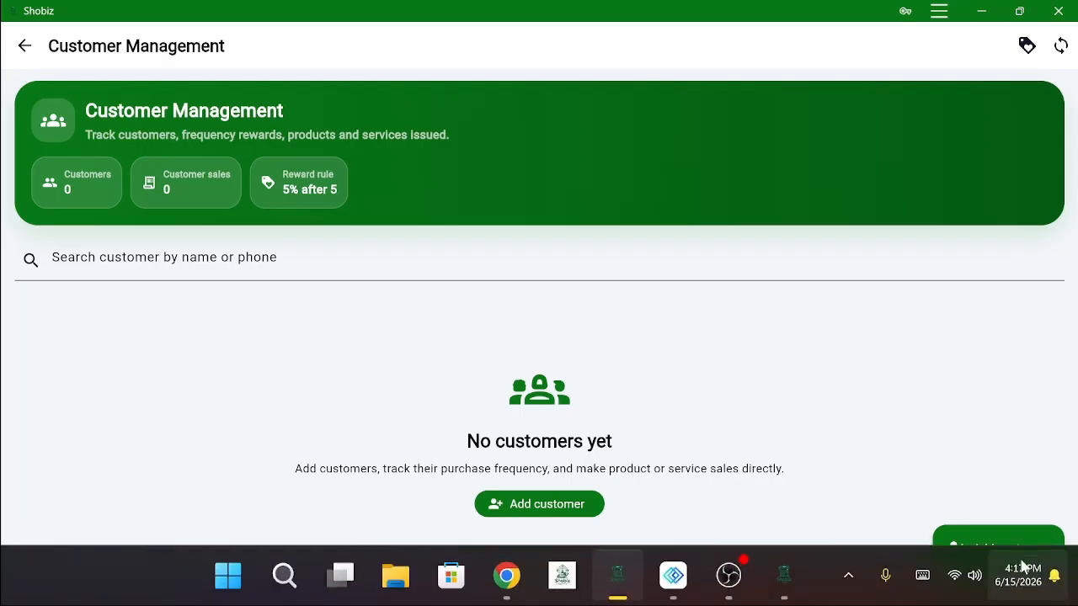
click(991, 551)
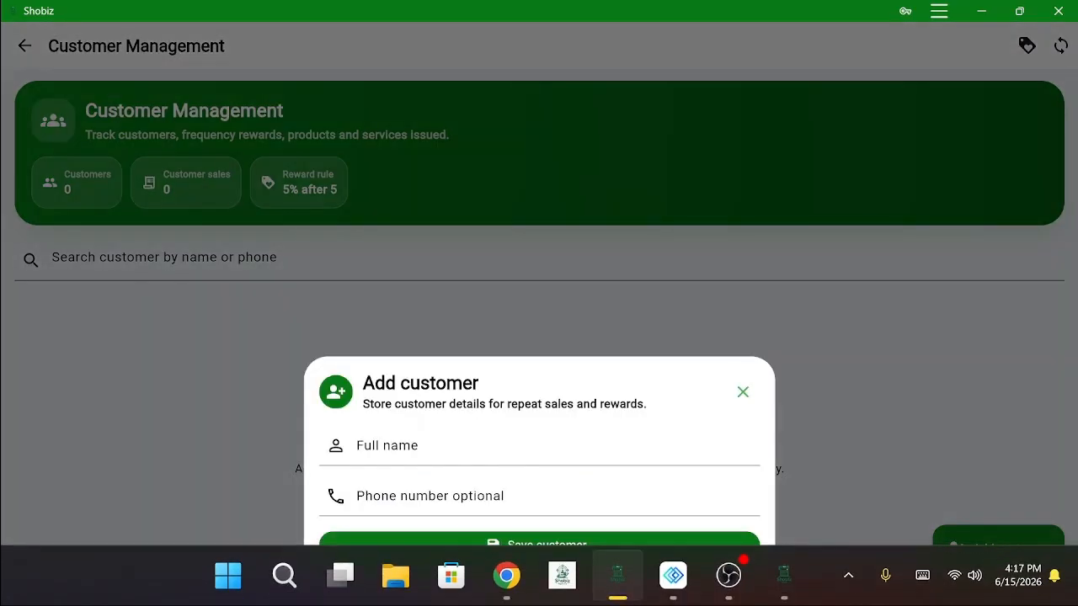
text(jake)
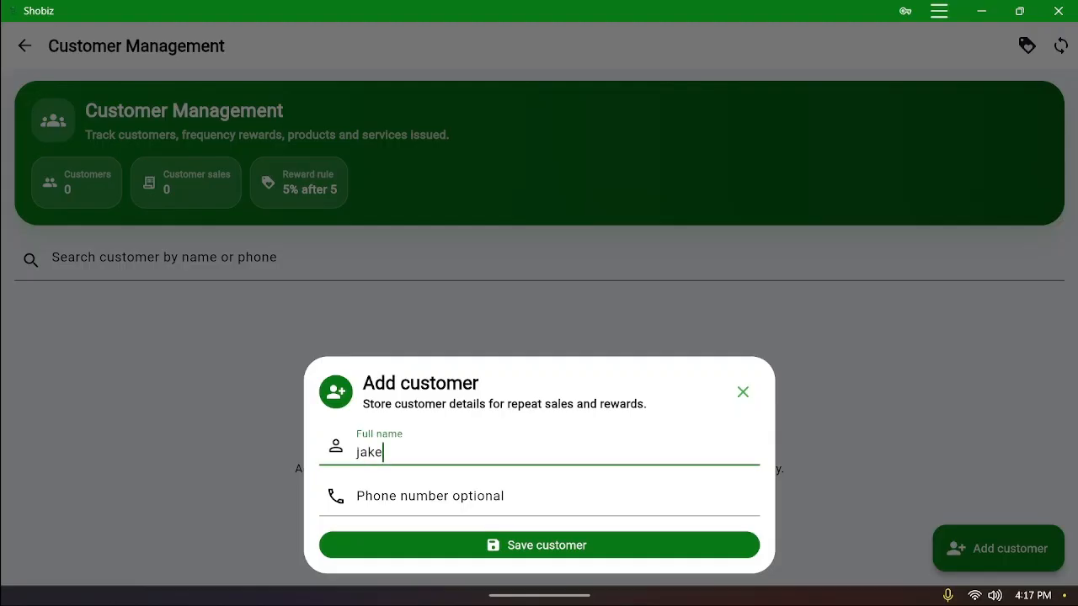
click(592, 545)
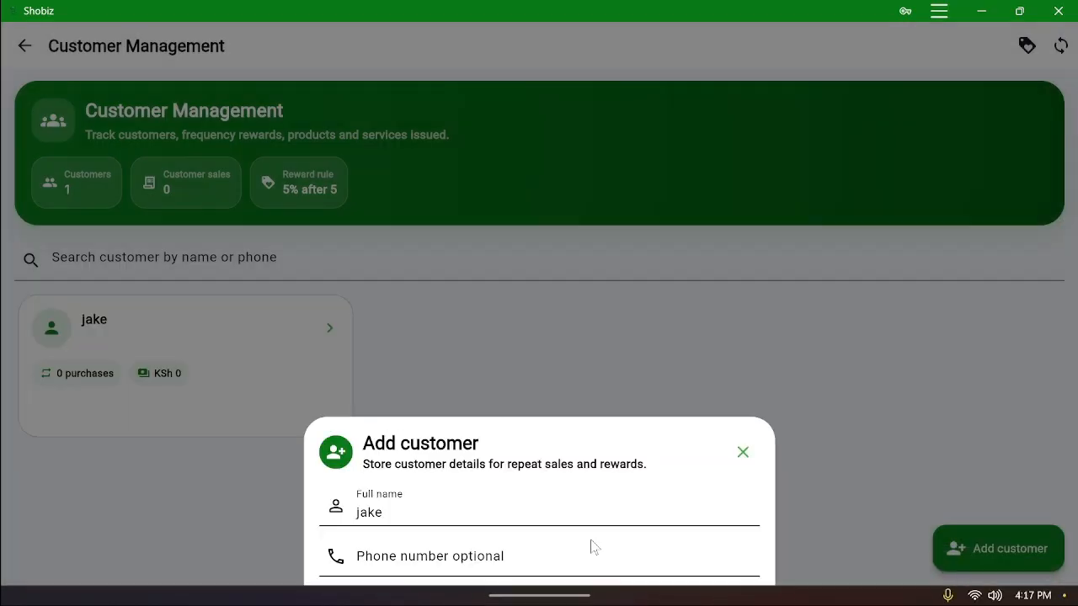
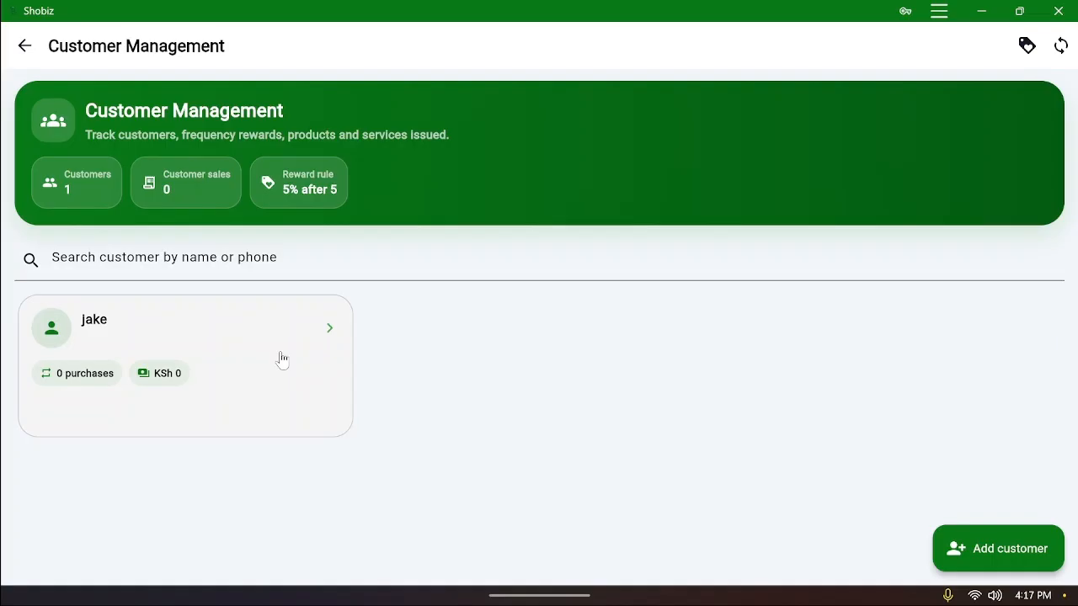
From the customer's card, sell cooking oil and Simba for KSh 3,000 (Mafuta is out of stock)
click(282, 360)
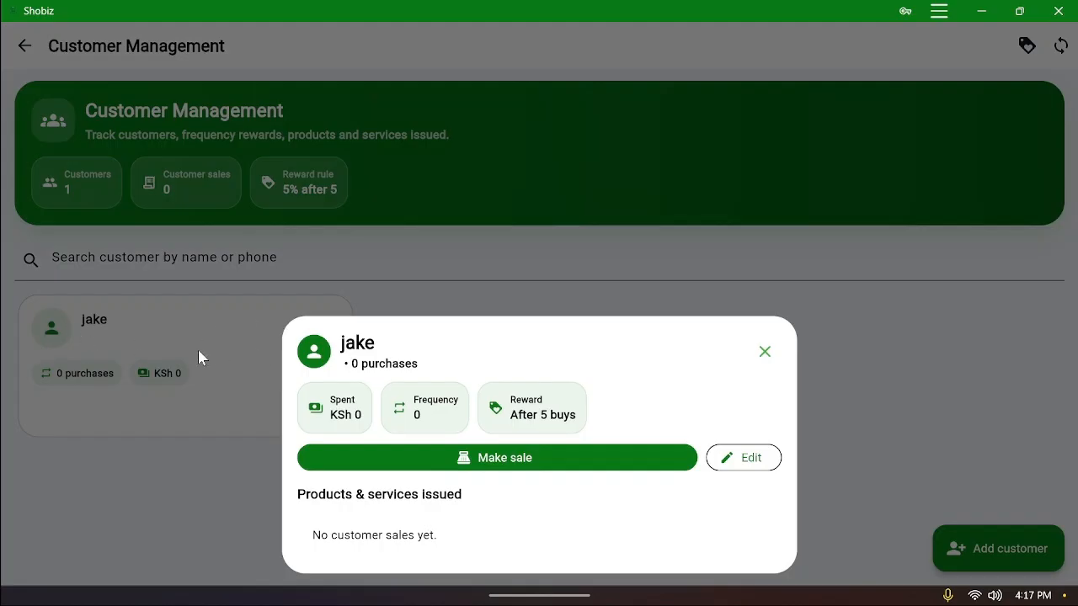
click(560, 465)
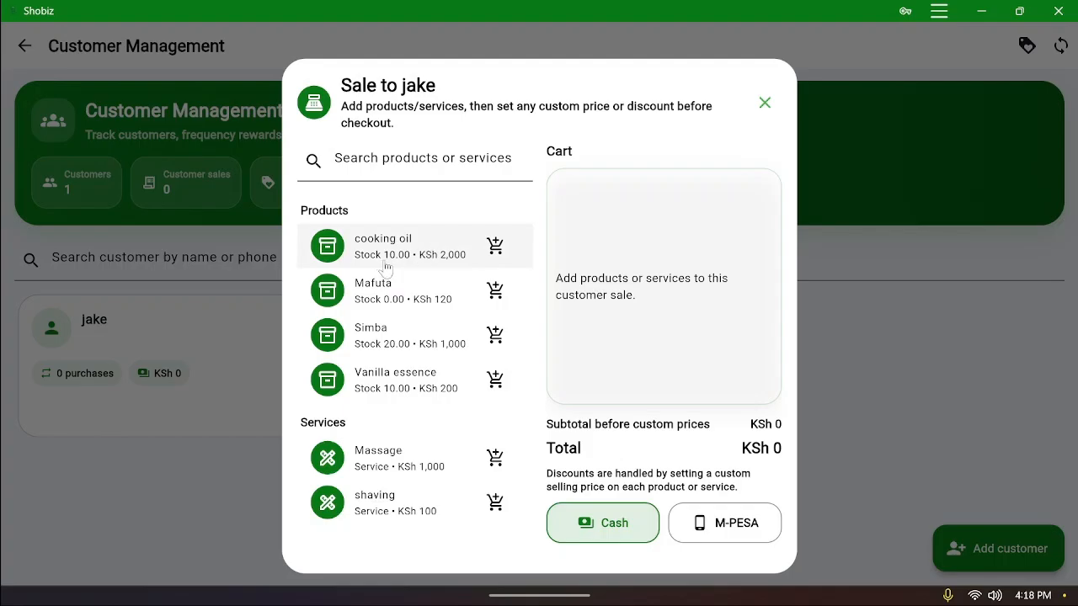
click(425, 263)
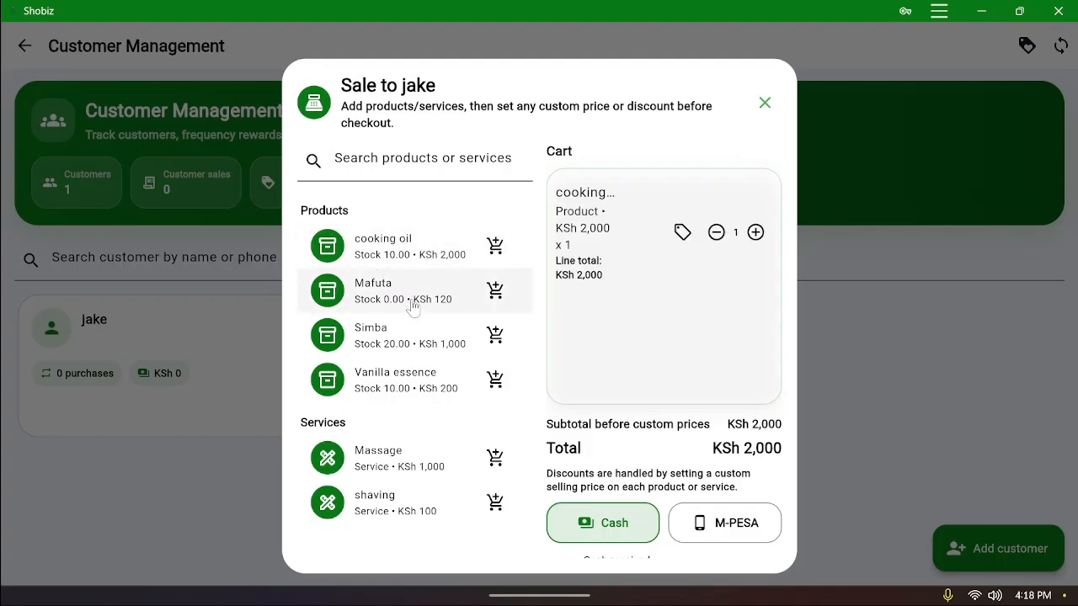
click(412, 307)
click(409, 350)
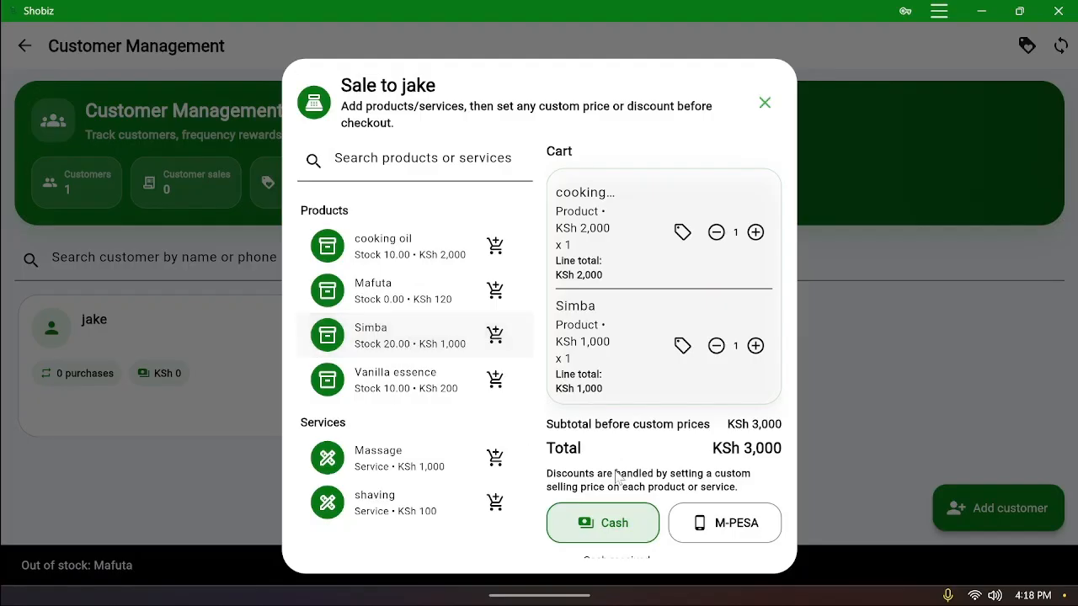
scroll(694, 502, down, 2)
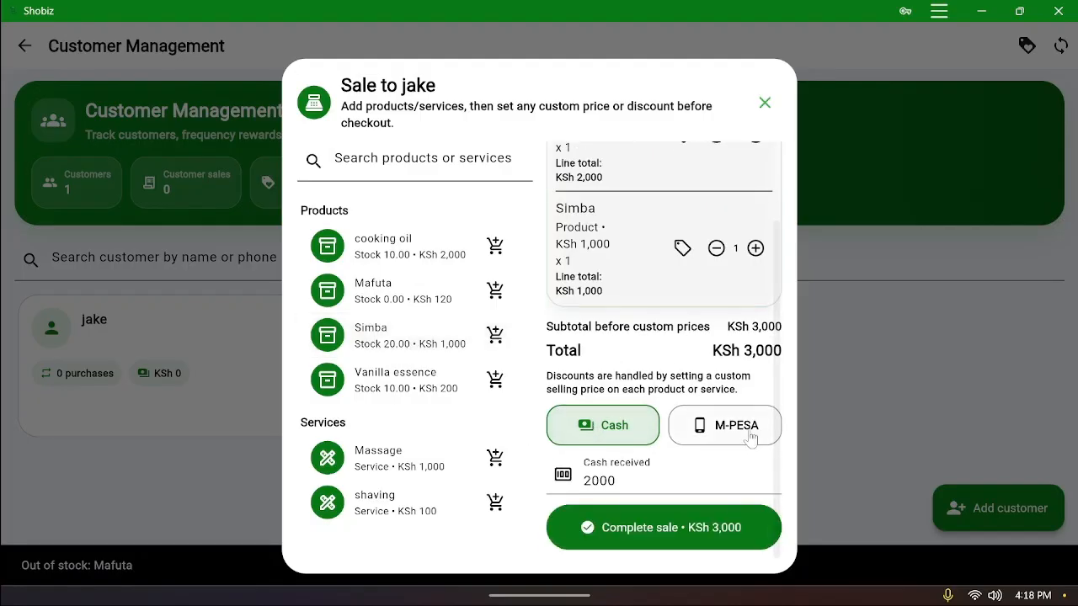
click(719, 426)
click(688, 528)
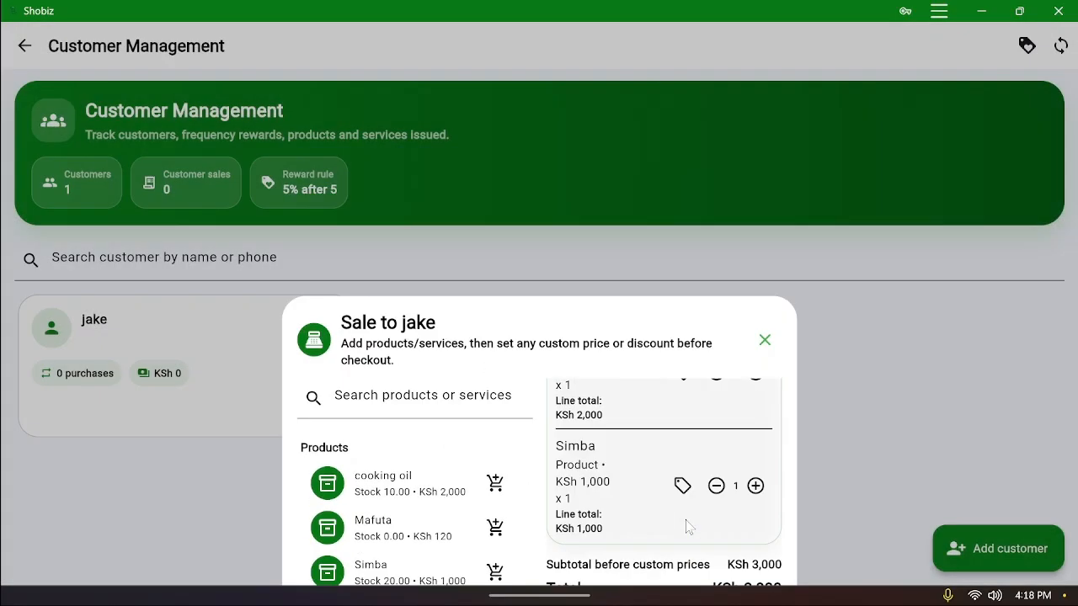
In Sales History, select June 15 and scroll to its 11 sales, including the new KSh 3,000 sale
click(24, 45)
scroll(117, 244, up, 1)
scroll(125, 254, up, 2)
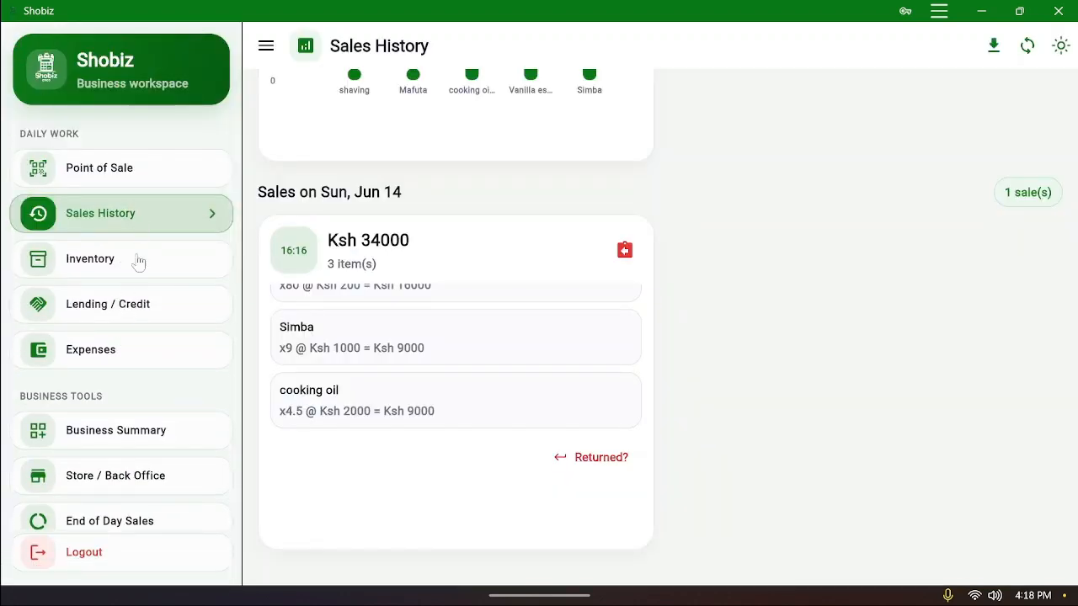
scroll(141, 357, down, 1)
scroll(141, 357, up, 1)
scroll(584, 265, up, 5)
scroll(851, 244, up, 5)
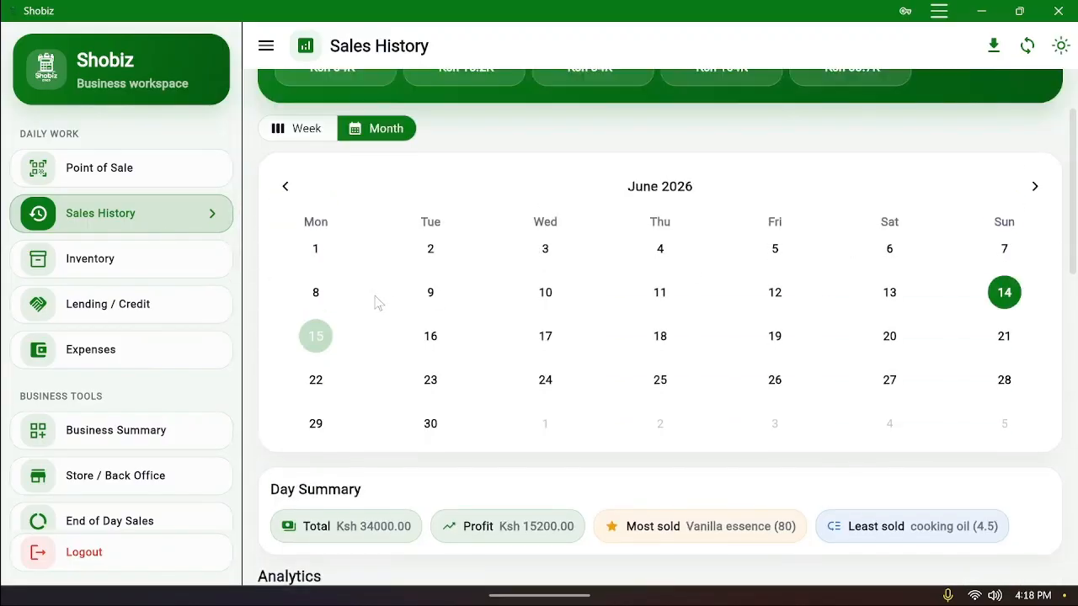
click(316, 336)
scroll(450, 325, down, 13)
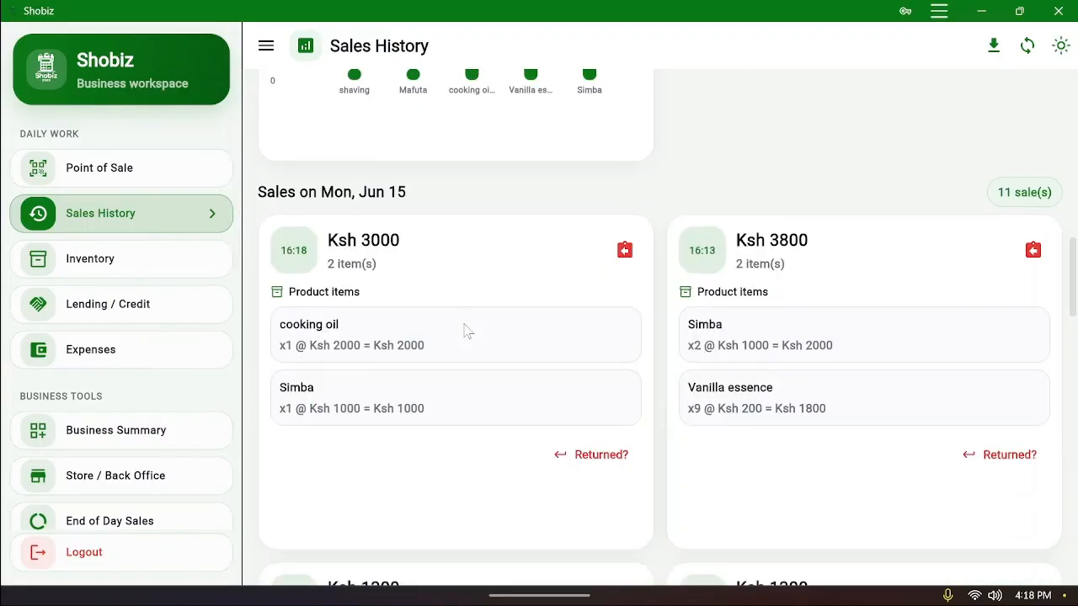
scroll(472, 336, up, 1)
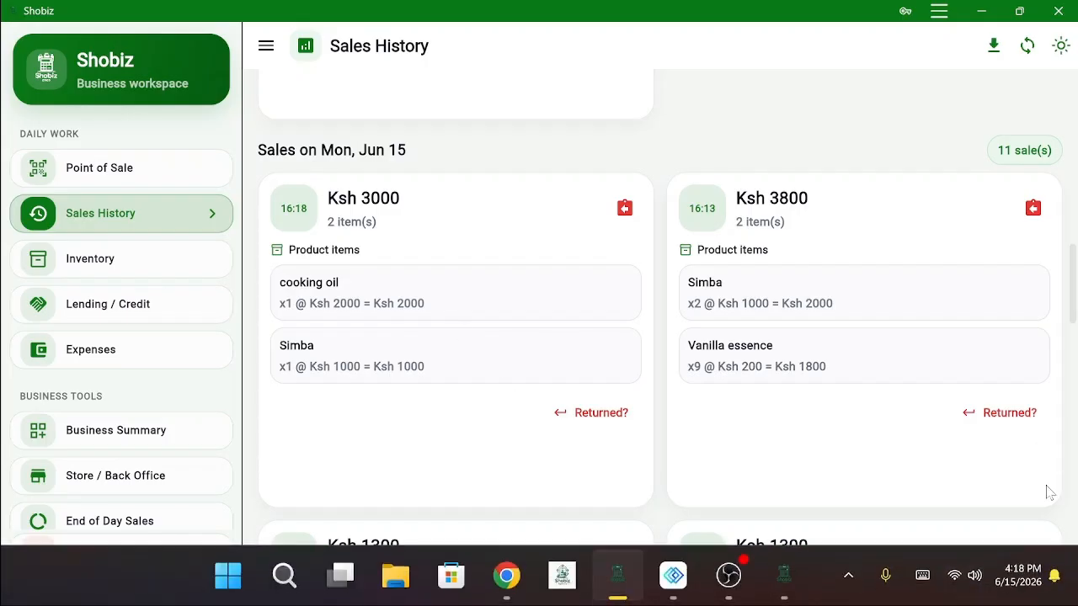
scroll(135, 312, down, 3)
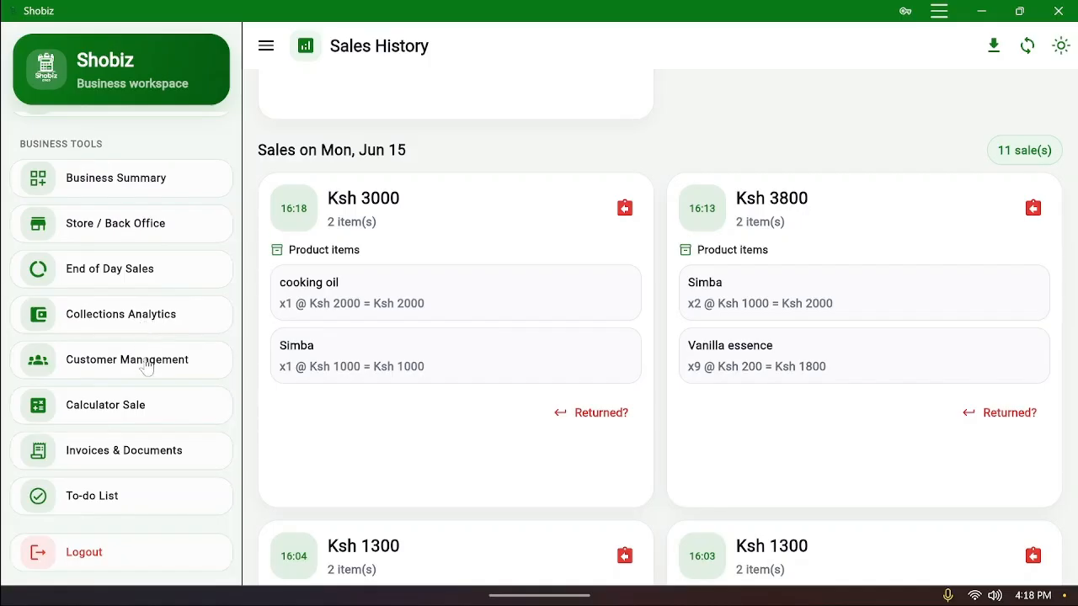
scroll(147, 410, down, 1)
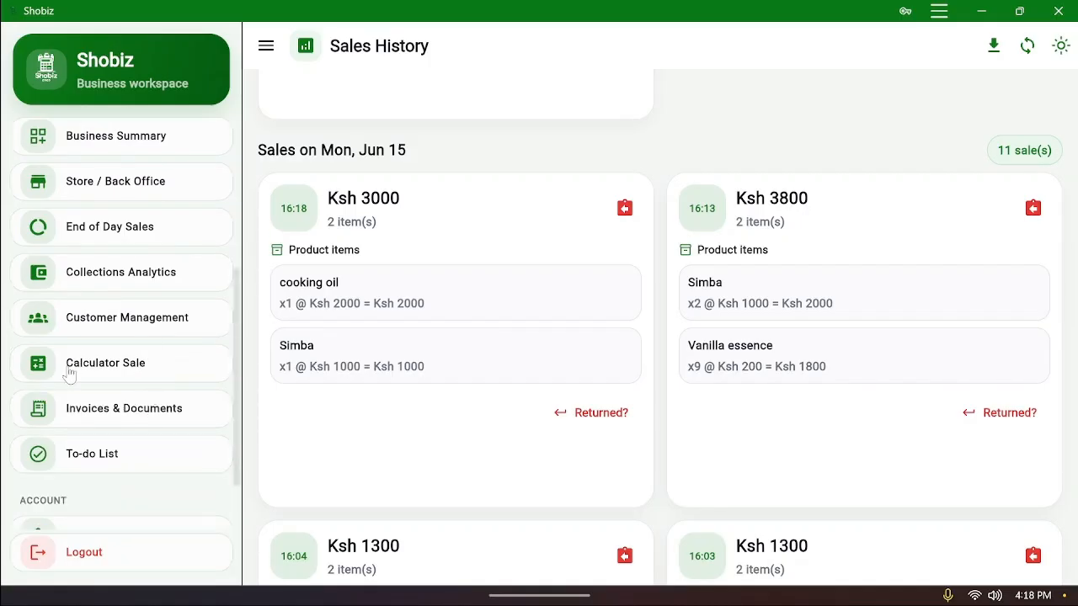
Start a new Invoice under Invoices & Documents, dismissing the logo file picker
click(144, 412)
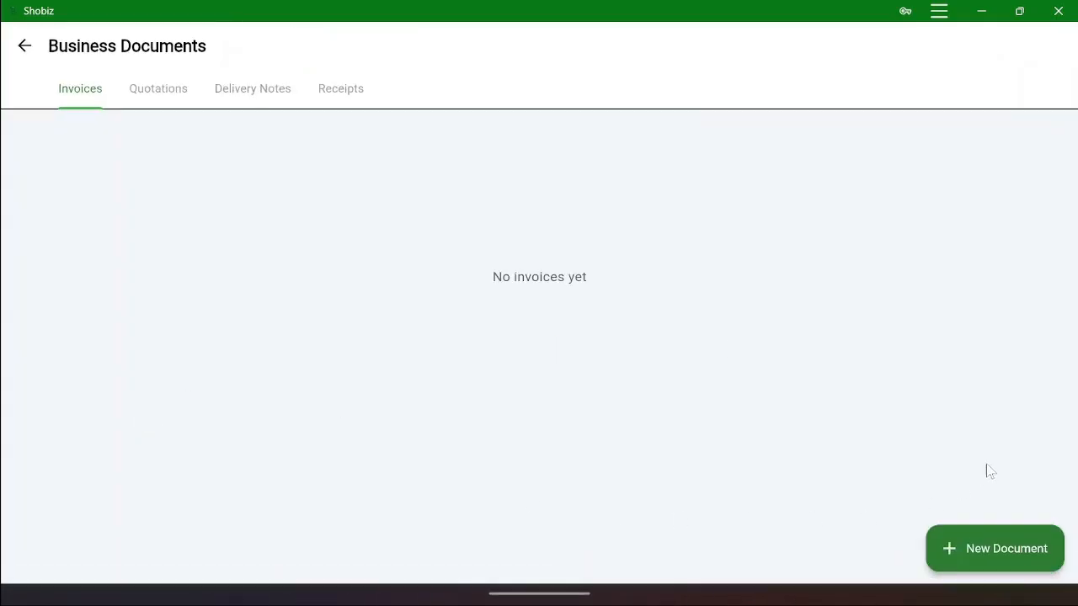
click(1004, 556)
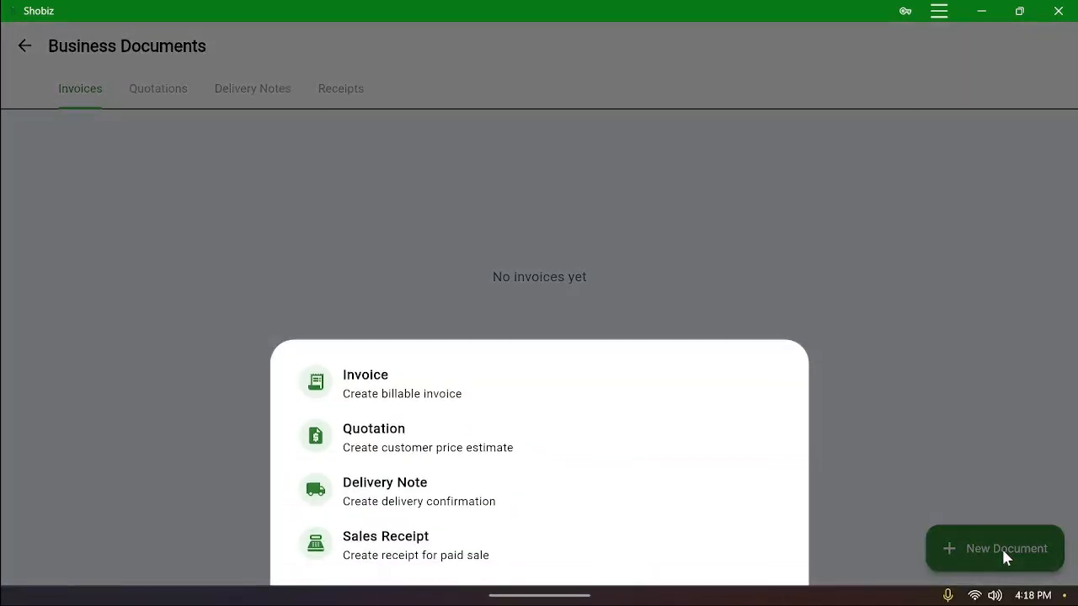
click(421, 384)
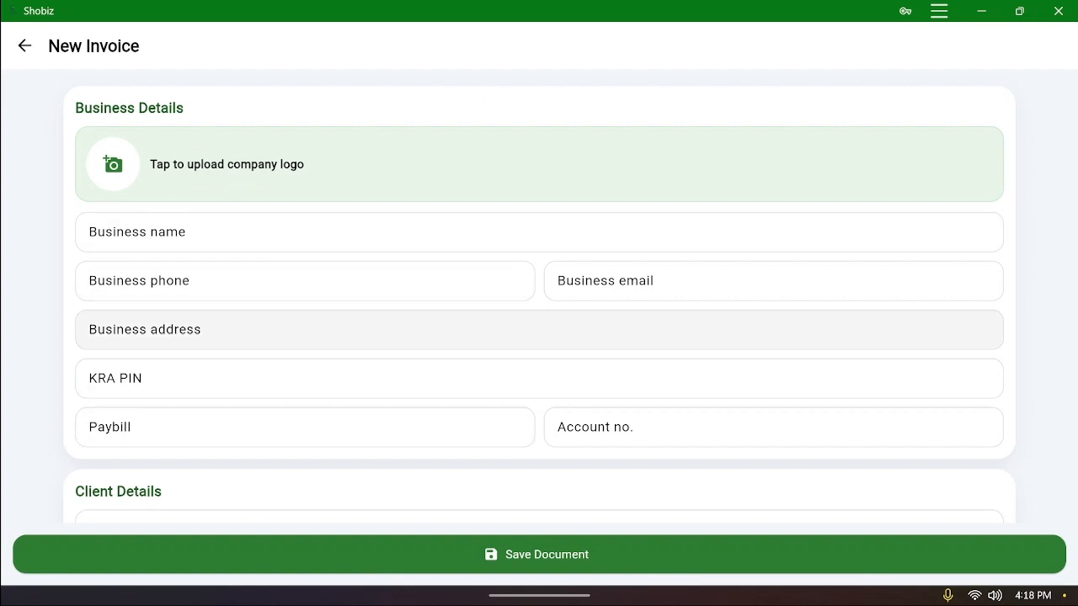
scroll(253, 286, down, 1)
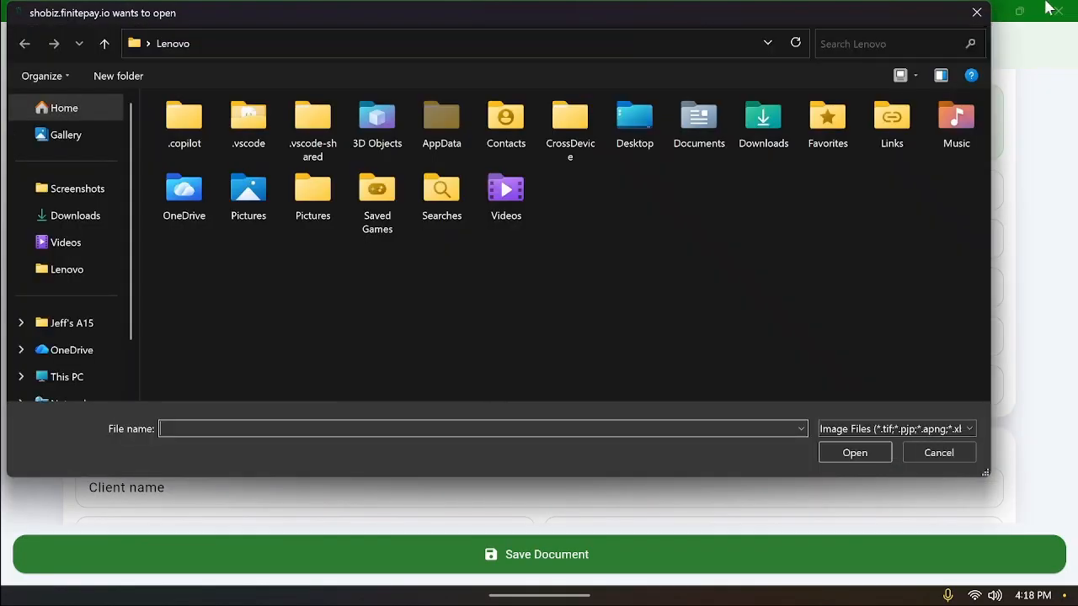
click(975, 12)
scroll(510, 269, down, 5)
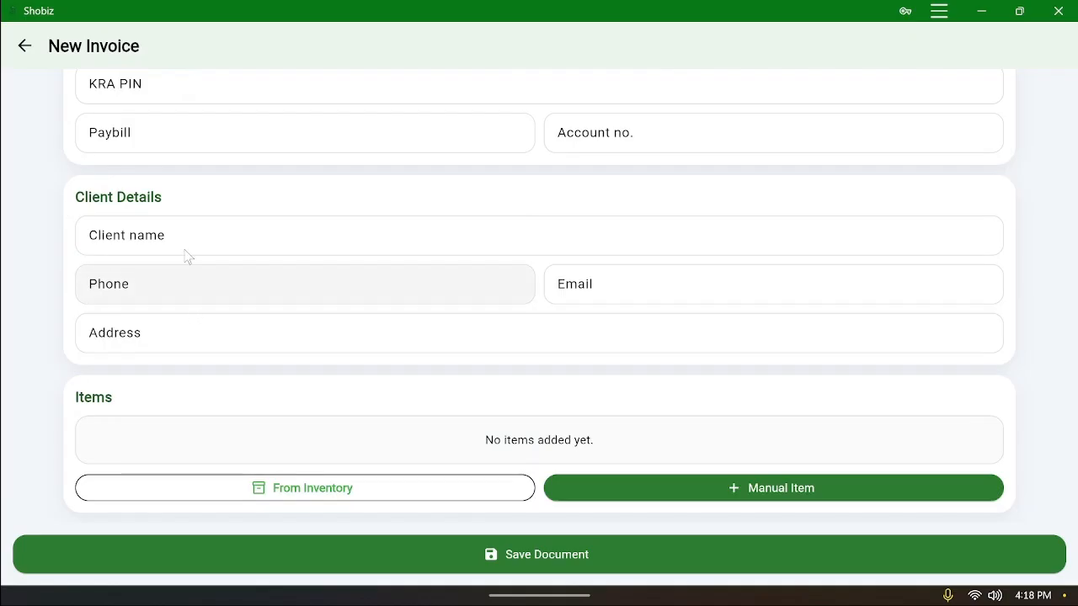
Step through the invoice's client name and phone fields, leaving them blank
click(169, 236)
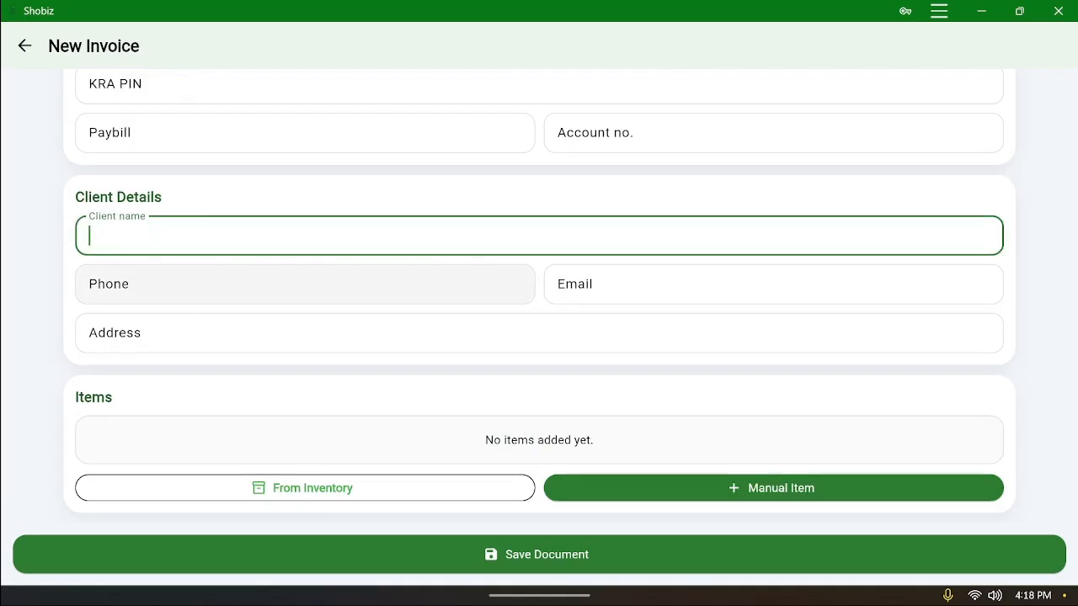
click(175, 283)
key(Tab)
key(Tab)
scroll(409, 341, down, 3)
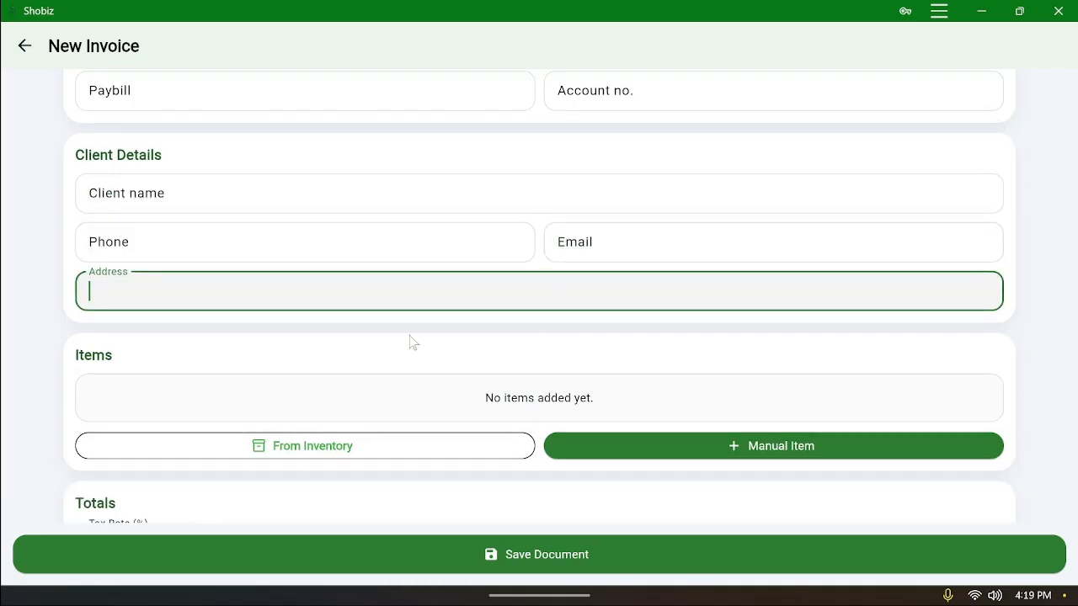
scroll(560, 378, down, 2)
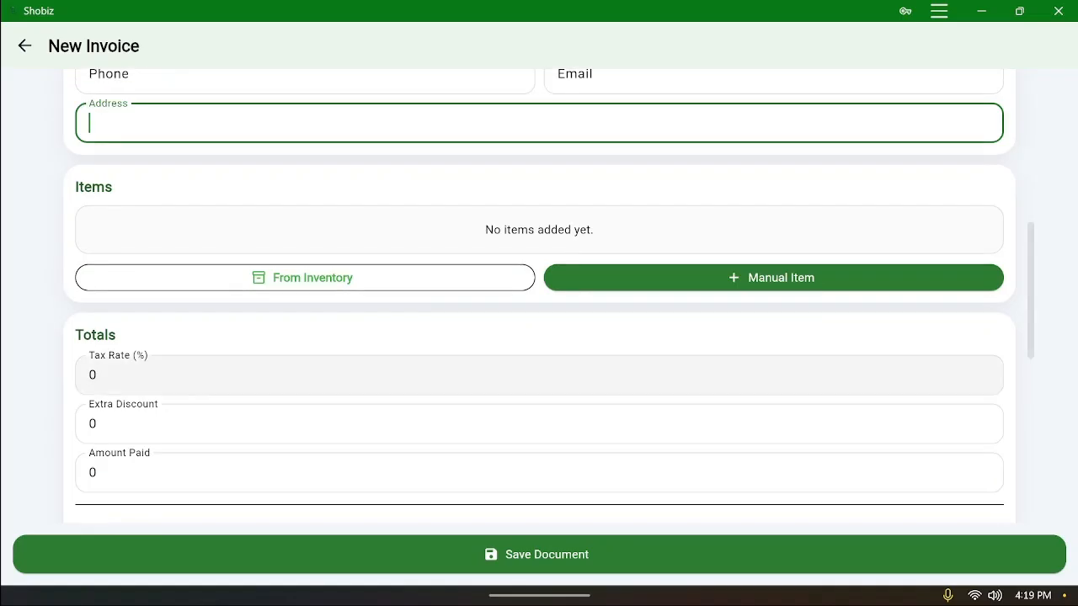
scroll(561, 378, up, 1)
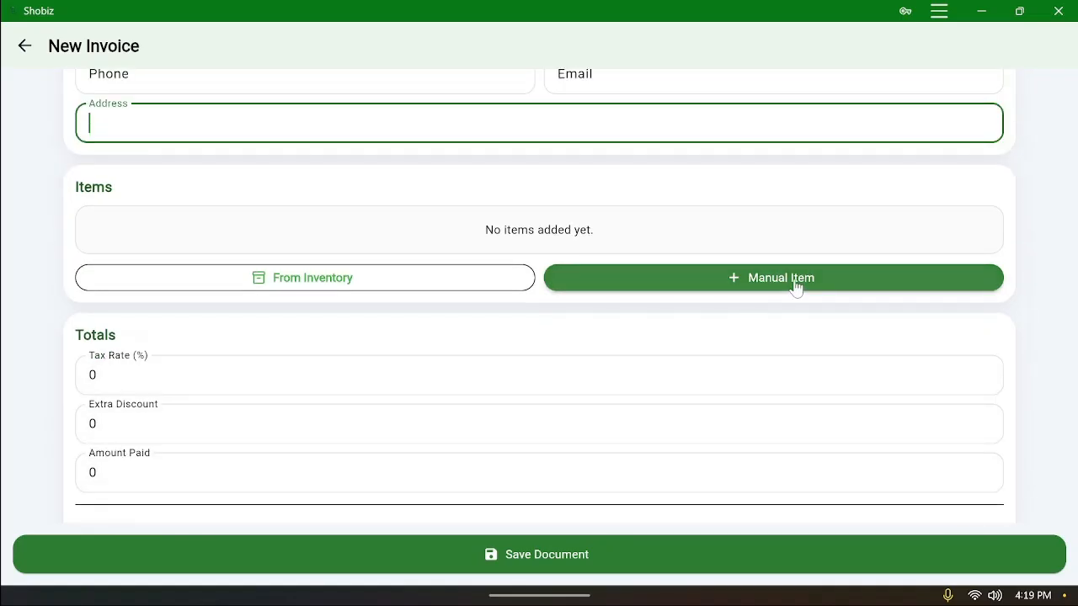
Add cooking oil to the invoice from inventory, after cancelling a manual item
click(796, 287)
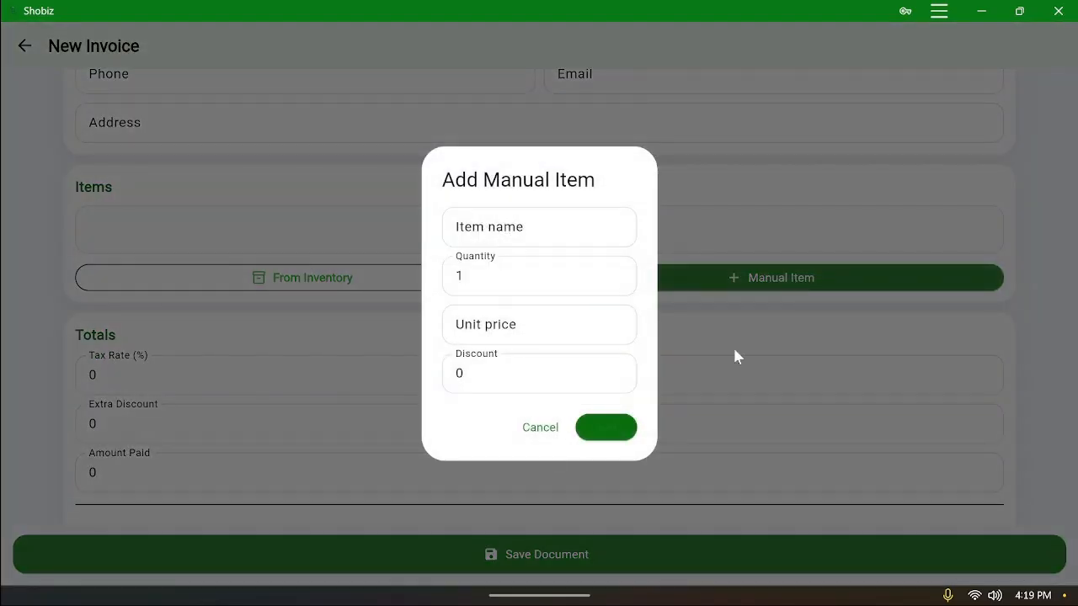
click(515, 441)
click(363, 286)
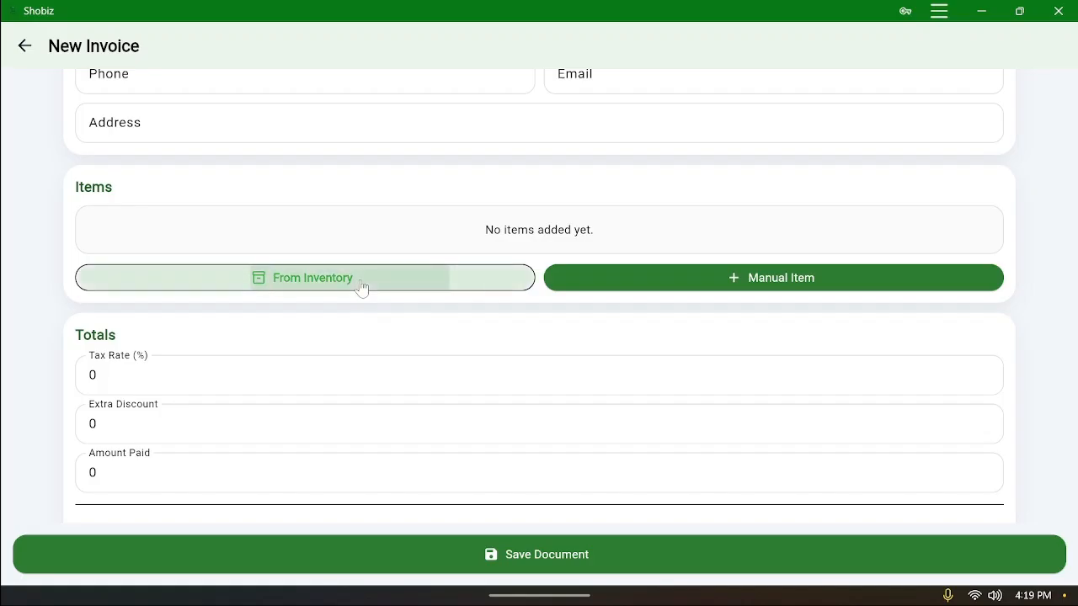
scroll(363, 287, down, 1)
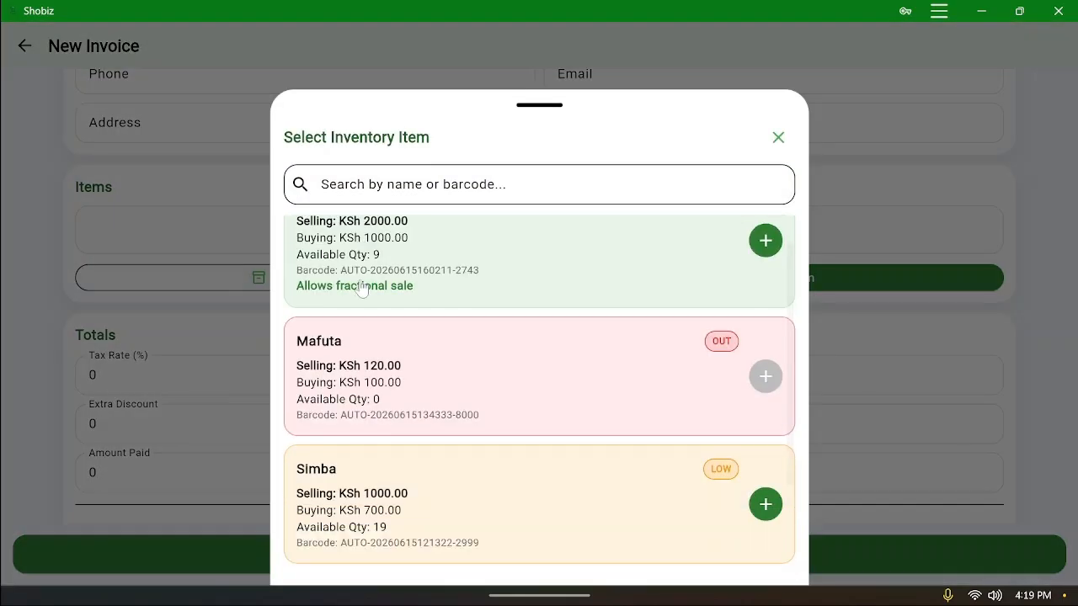
click(537, 232)
scroll(547, 314, down, 10)
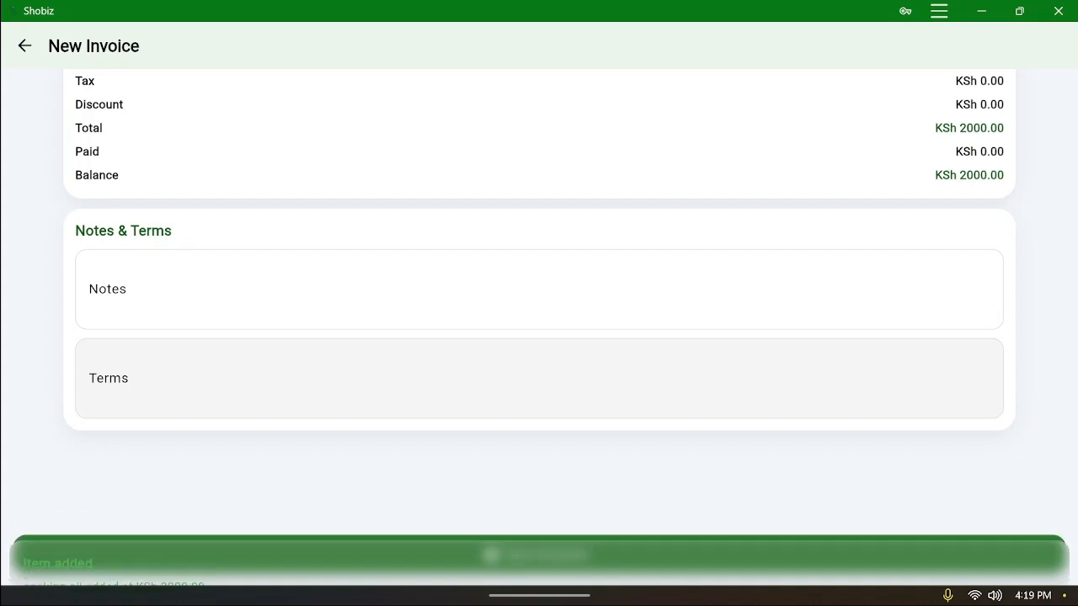
Try saving the invoice, then leave it unsaved for the empty Business Documents list
click(523, 559)
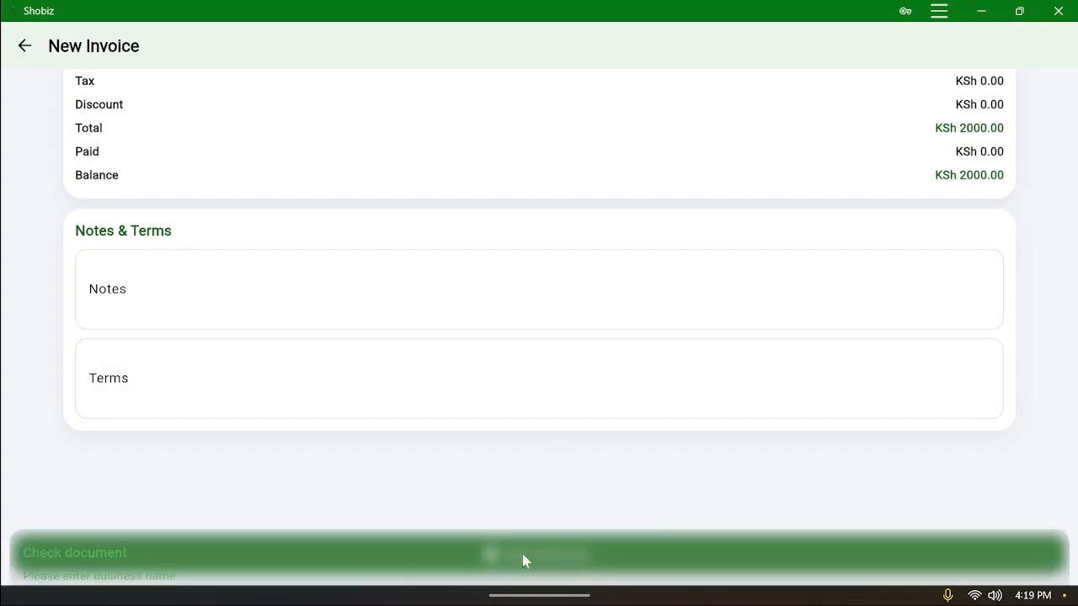
scroll(545, 387, up, 4)
scroll(546, 387, up, 10)
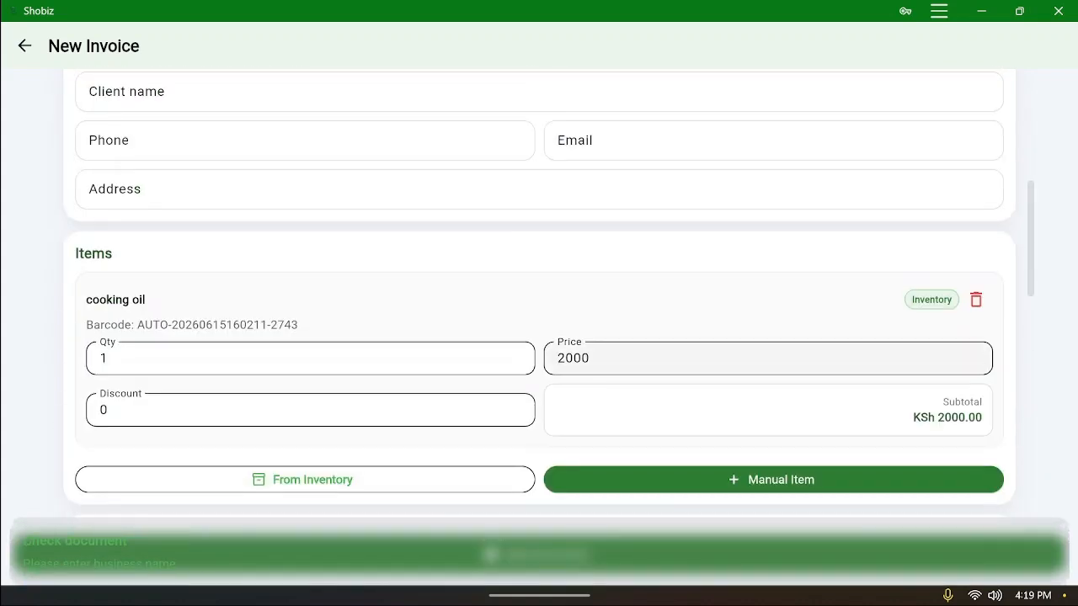
click(27, 45)
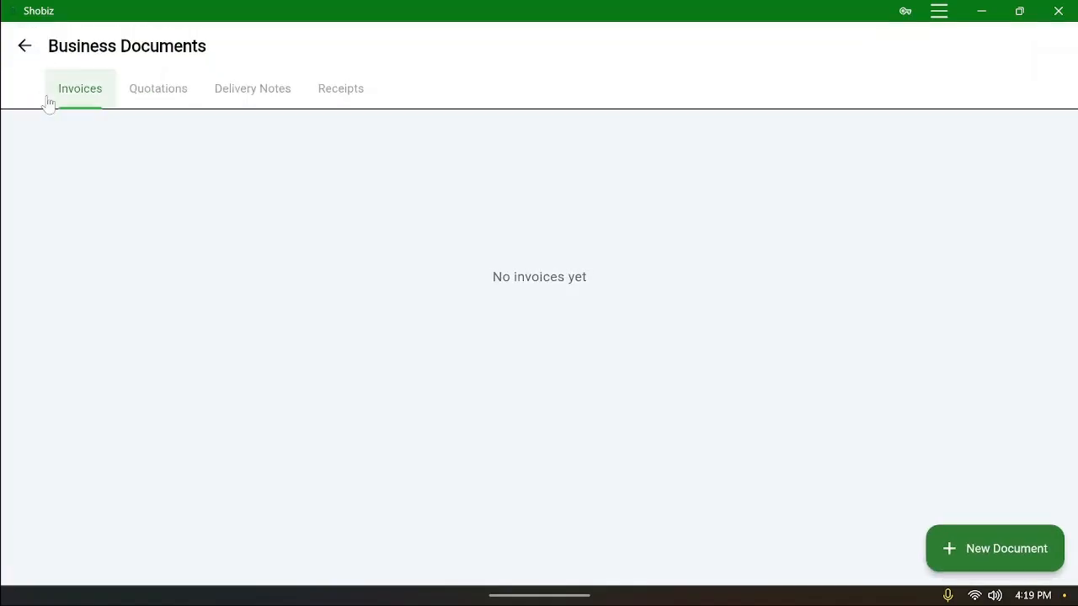
Return to Sales History and open the To-do List from the drawer
click(24, 42)
scroll(78, 429, down, 2)
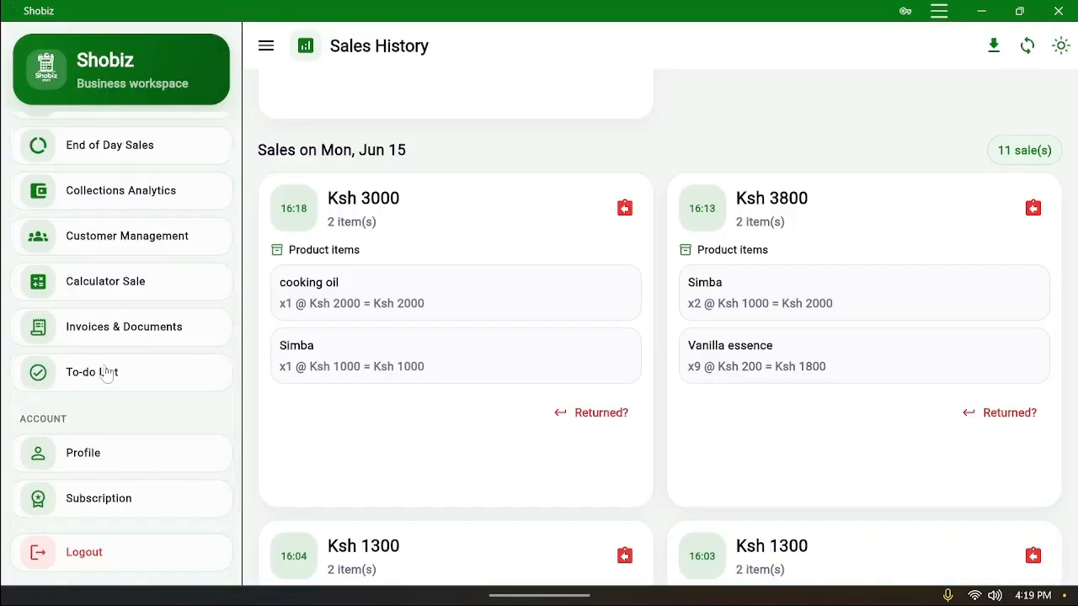
click(119, 381)
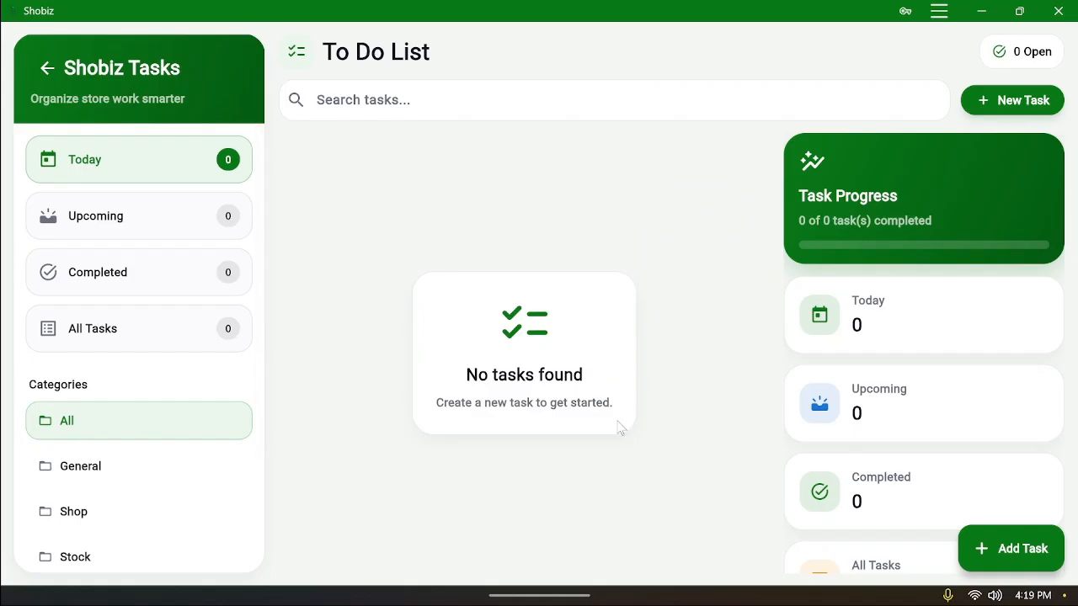
Create a task titled 'Pay employees' due June 30, 2026 at 18:19
click(1019, 551)
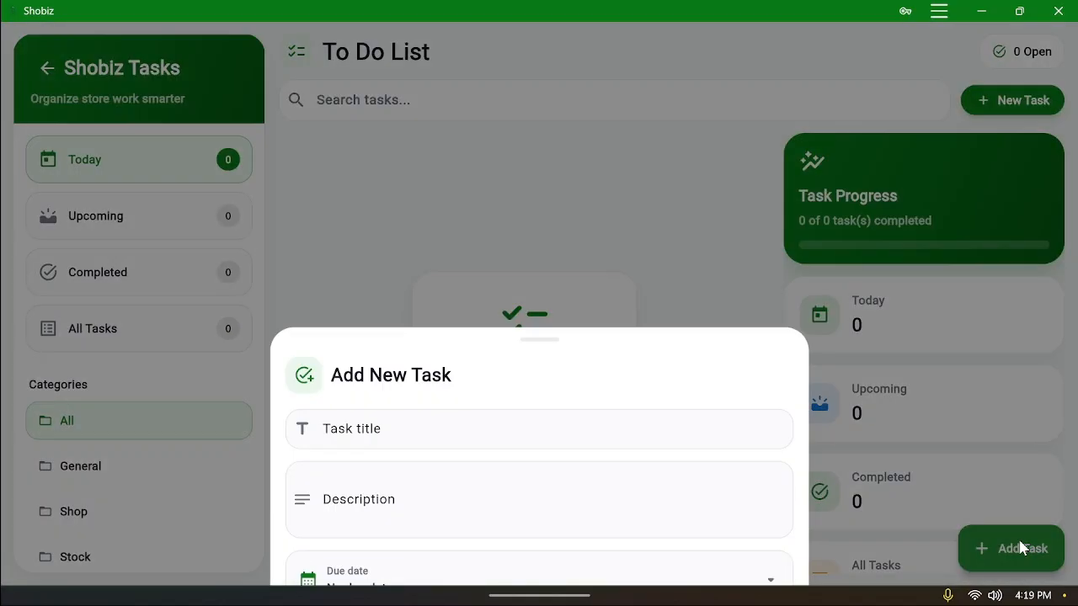
click(539, 203)
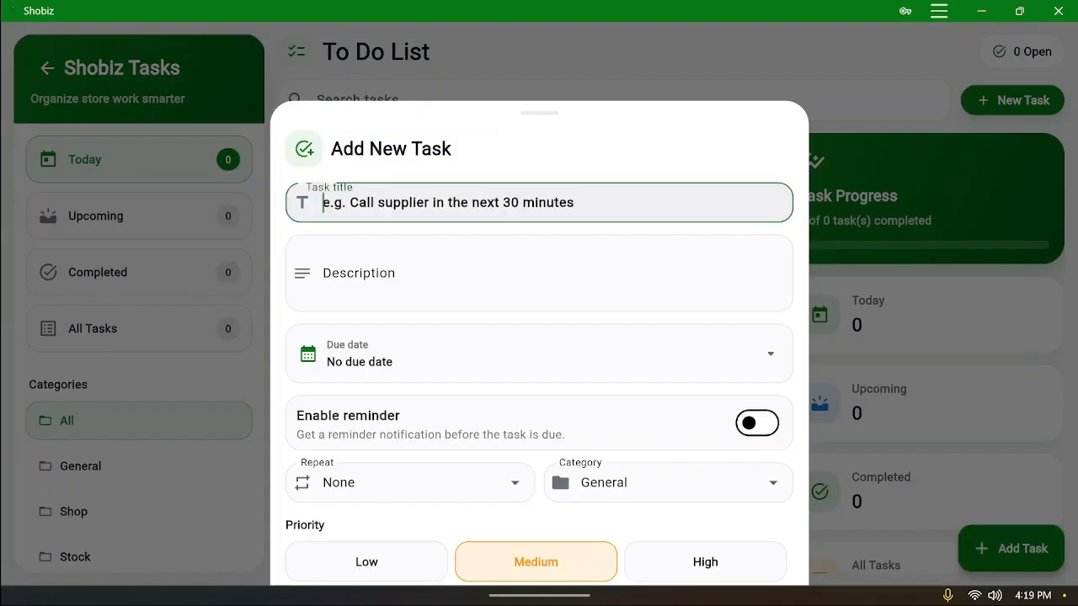
text(Pay )
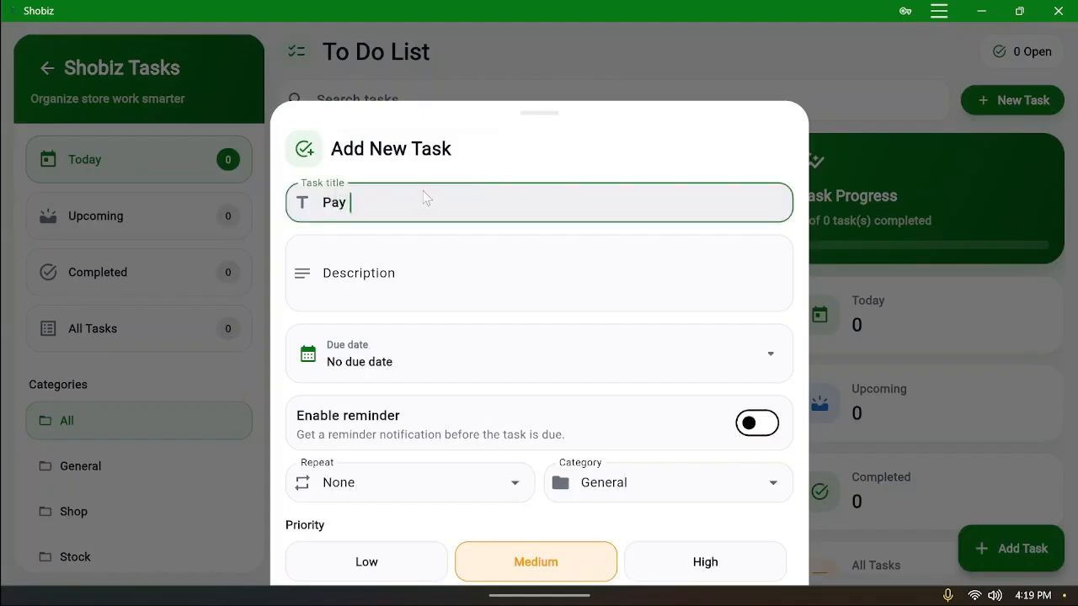
text(emplo)
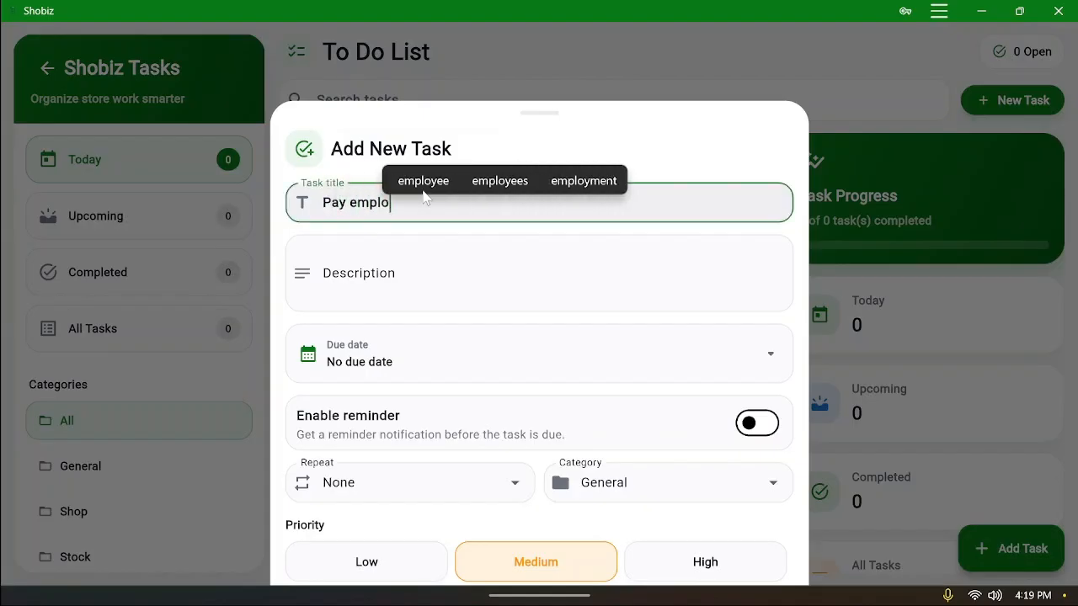
text(yee)
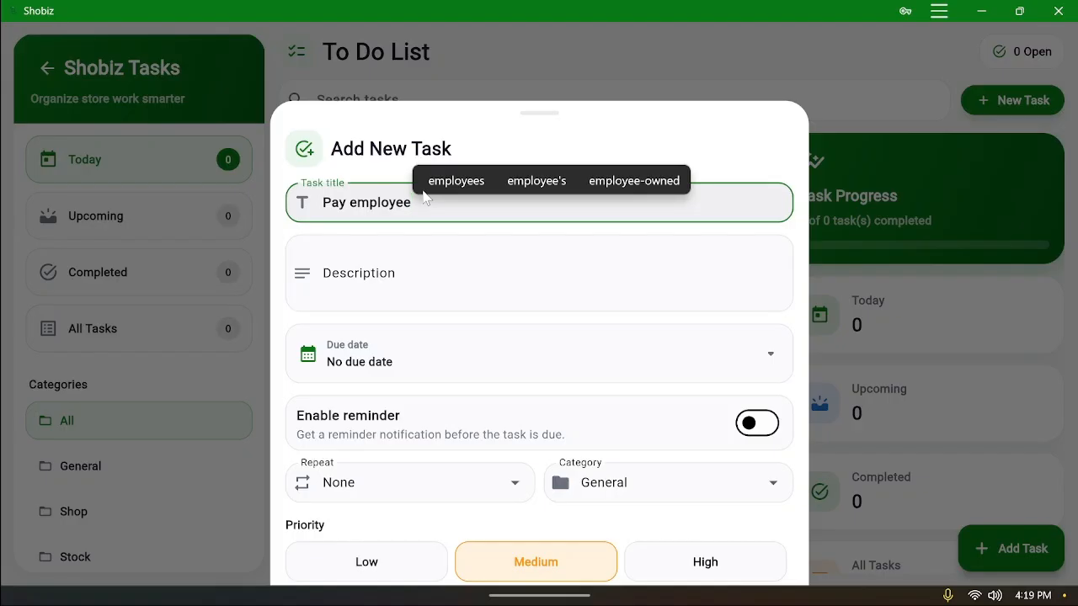
text(s)
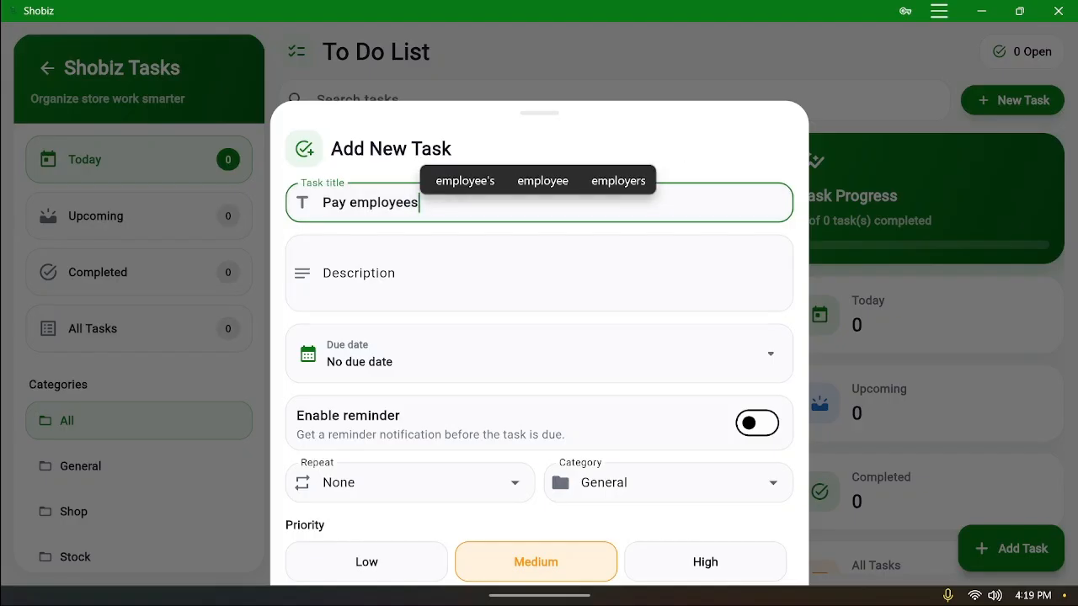
click(548, 383)
click(524, 332)
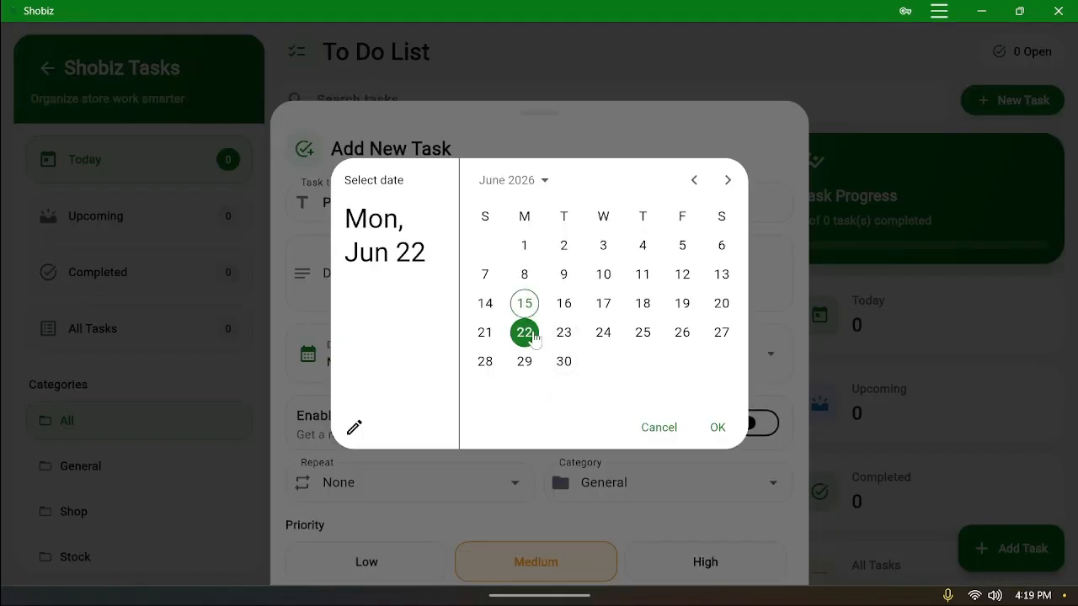
click(563, 361)
click(716, 428)
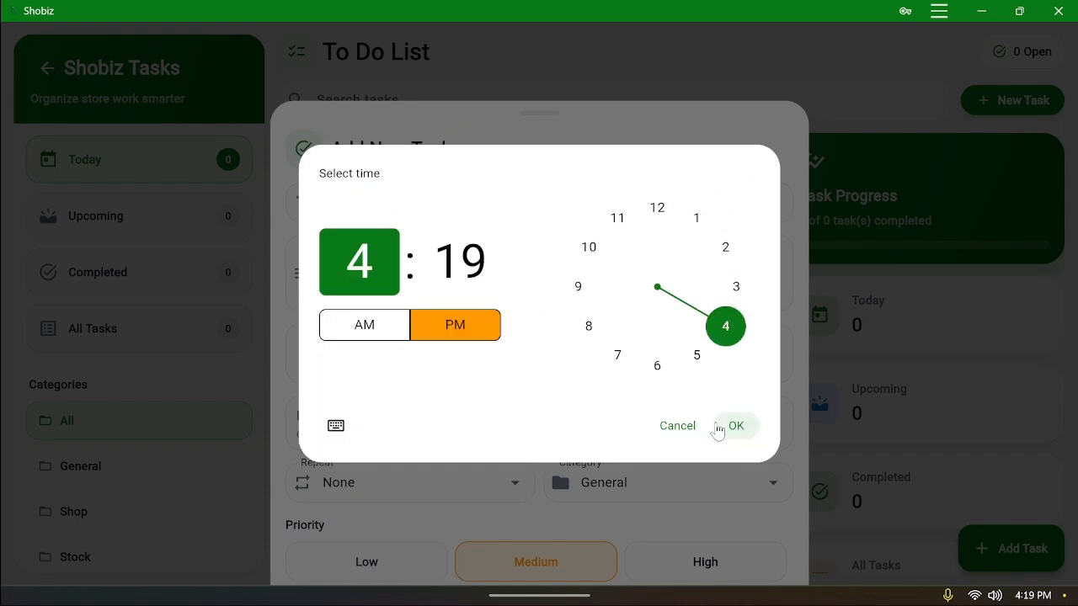
click(656, 371)
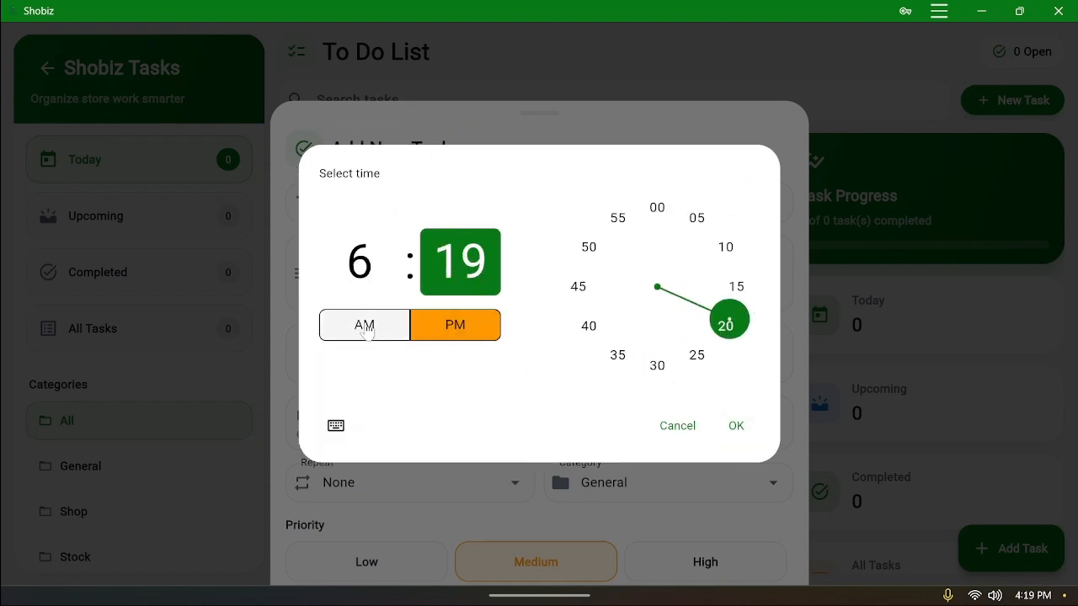
click(737, 425)
Give the task High priority, save it, and view it under Upcoming
scroll(732, 402, down, 5)
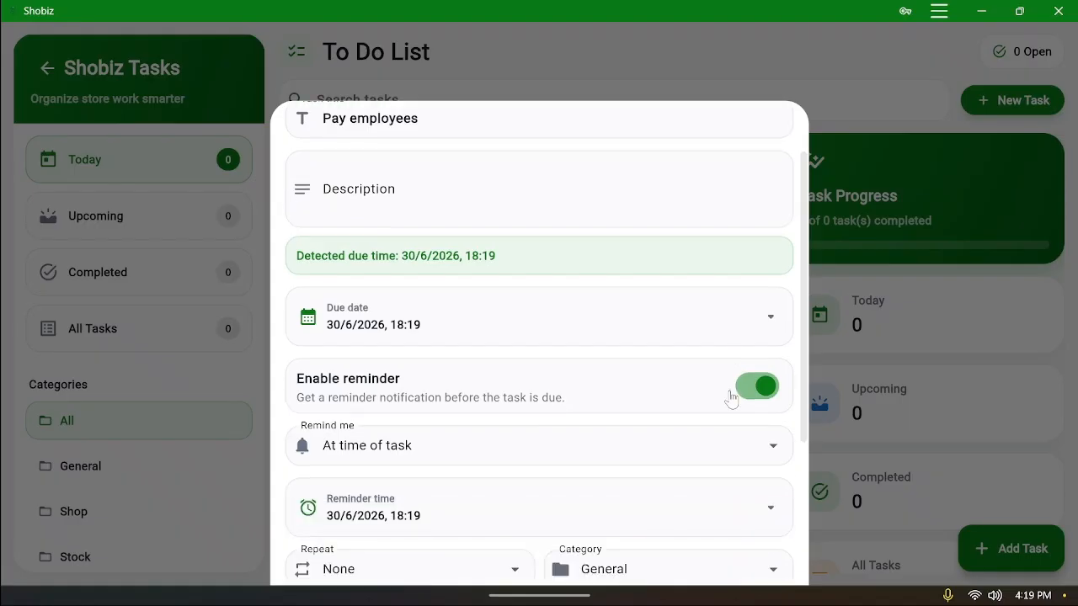
click(732, 411)
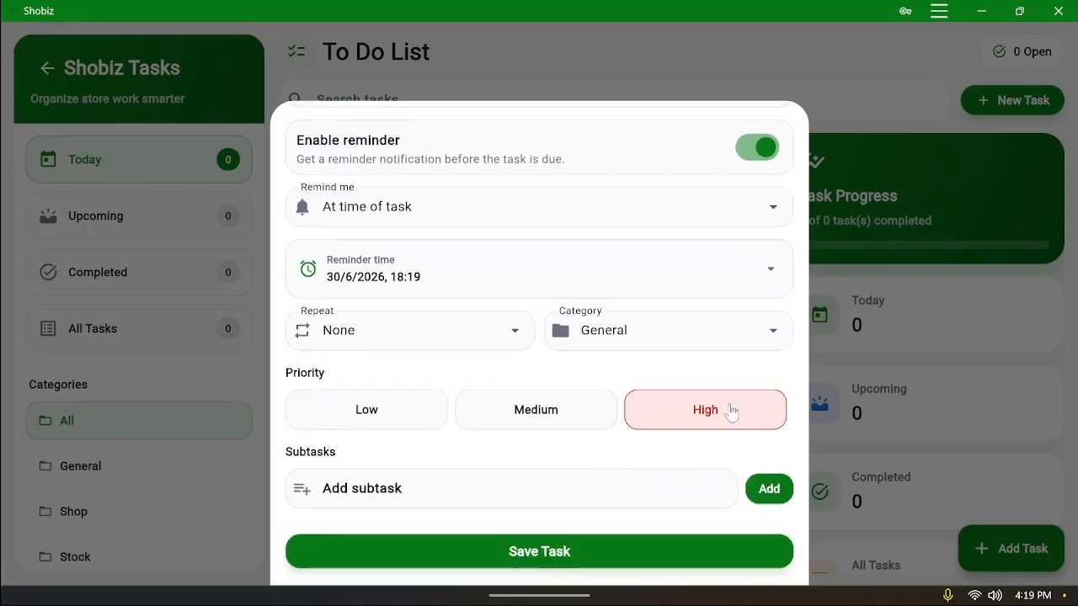
click(637, 564)
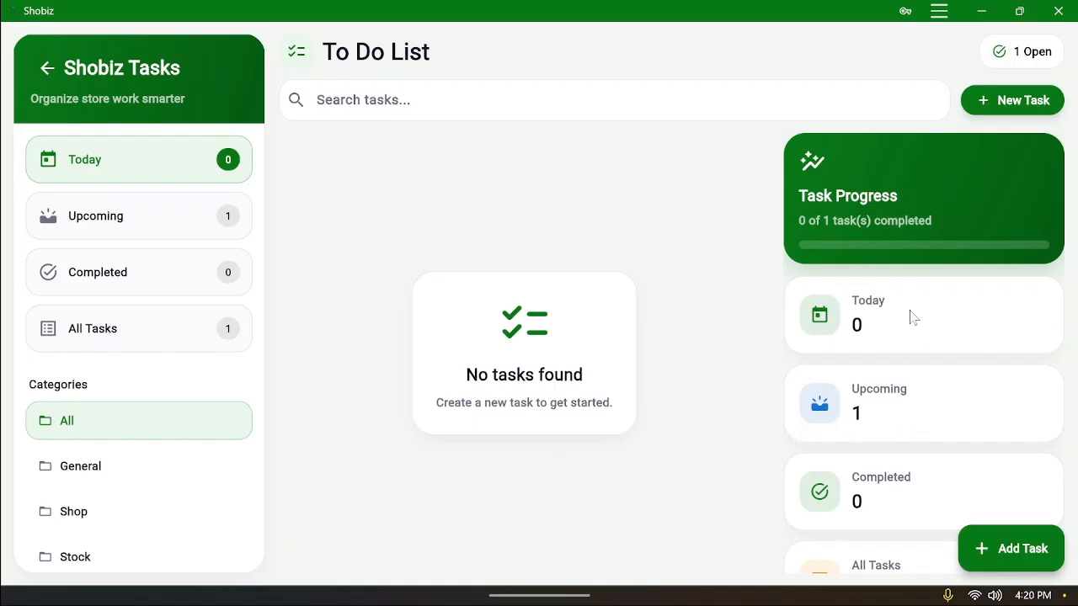
click(234, 212)
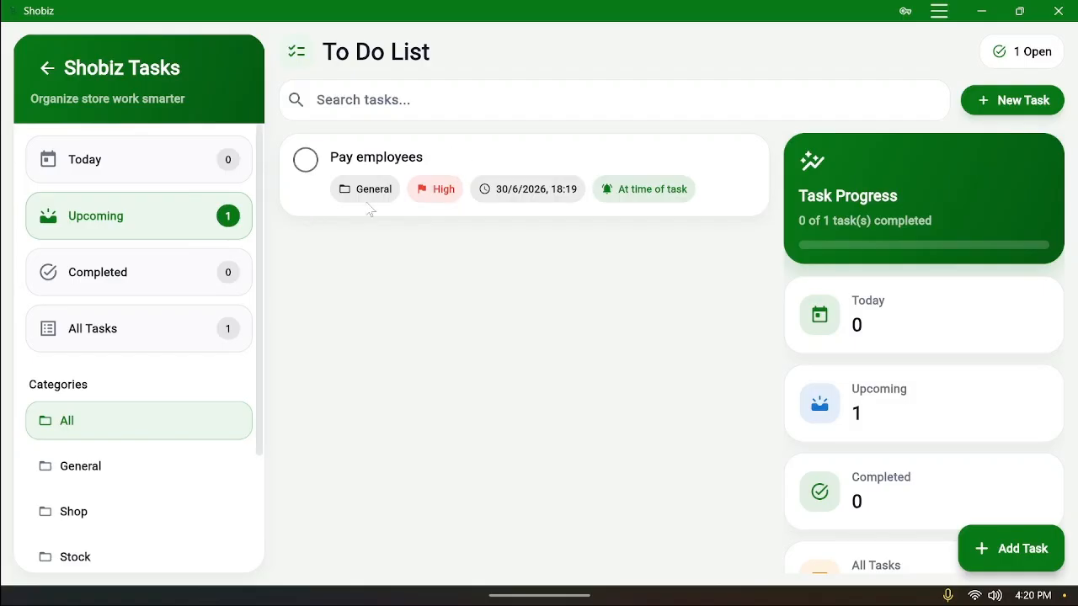
Go back to Sales History, scroll its cards and charts, then open Calculator Sale
click(51, 71)
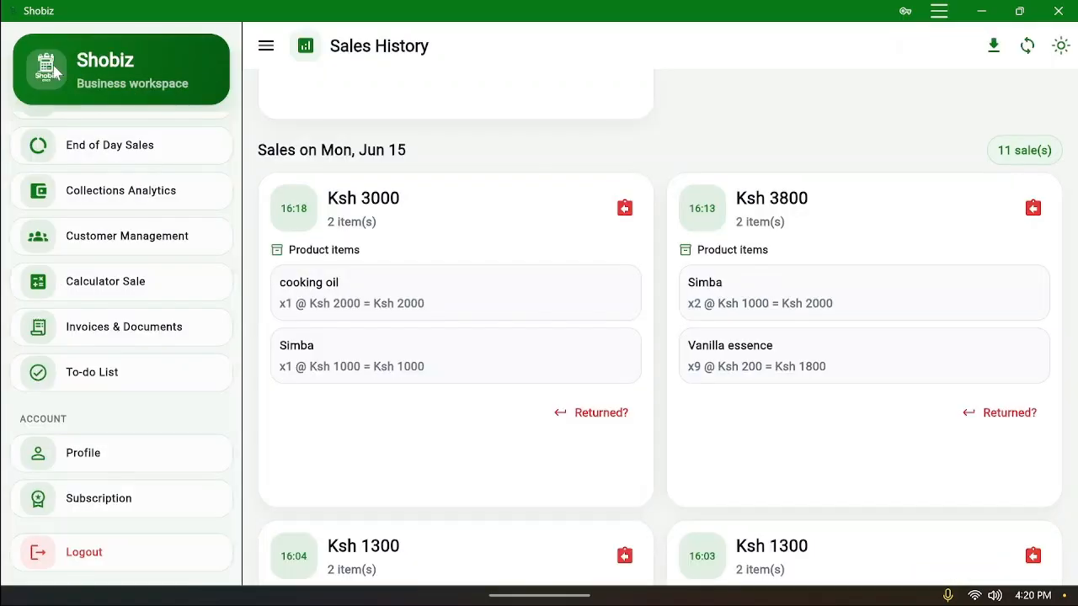
scroll(632, 331, down, 2)
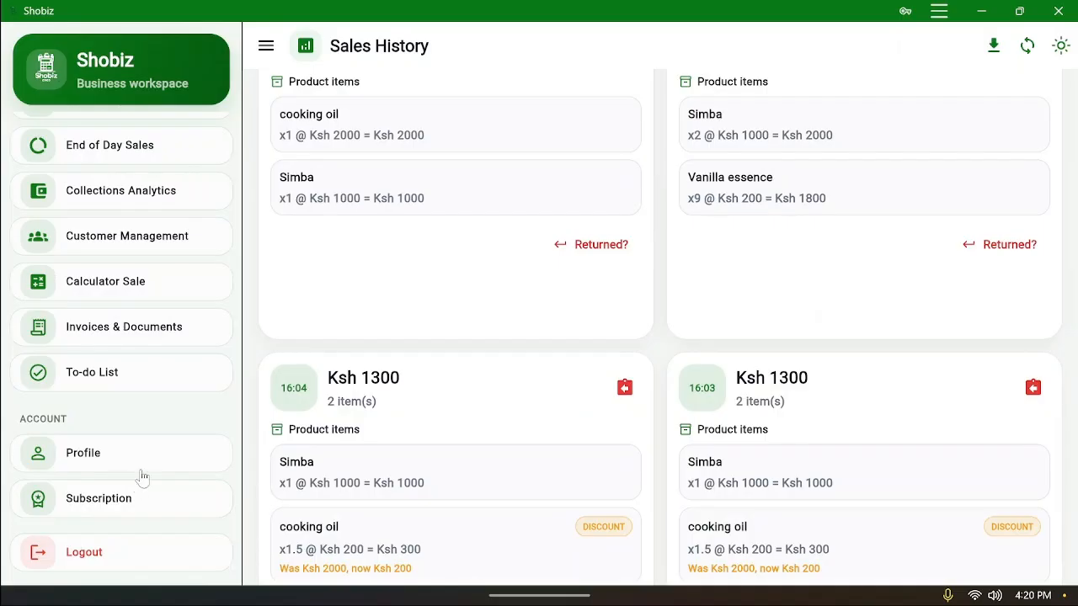
scroll(606, 433, up, 10)
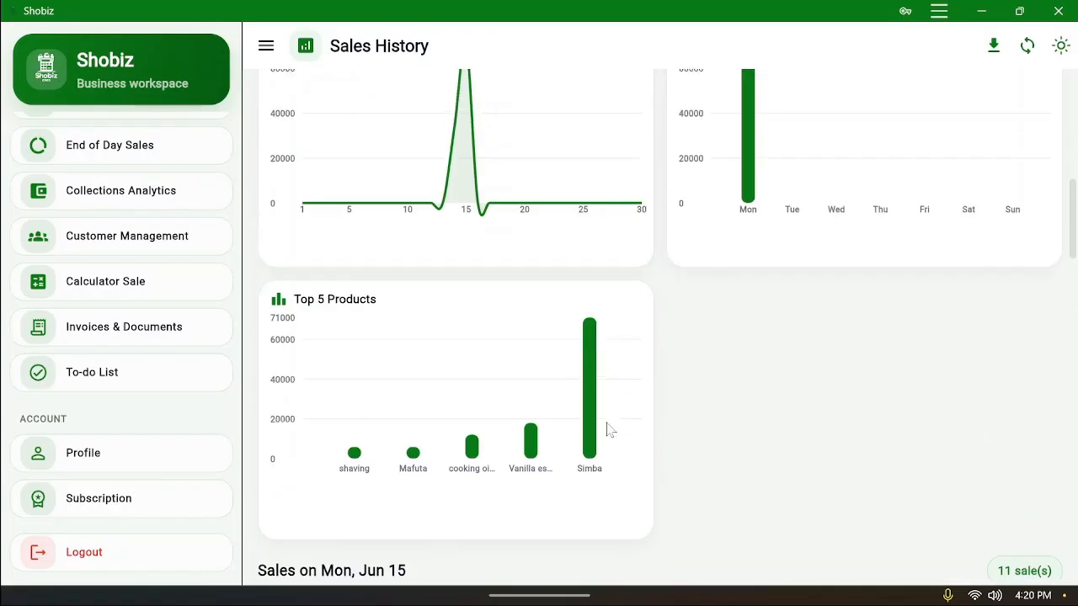
scroll(124, 402, up, 2)
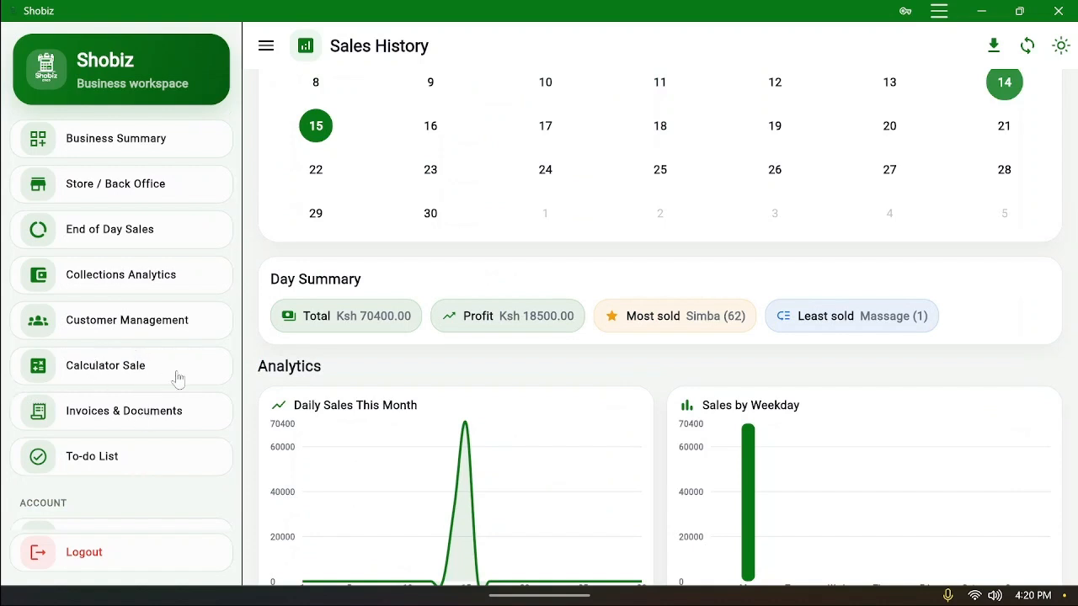
click(126, 373)
Search the calculator for 2000, then clear it and search for 9, finding no items
click(802, 428)
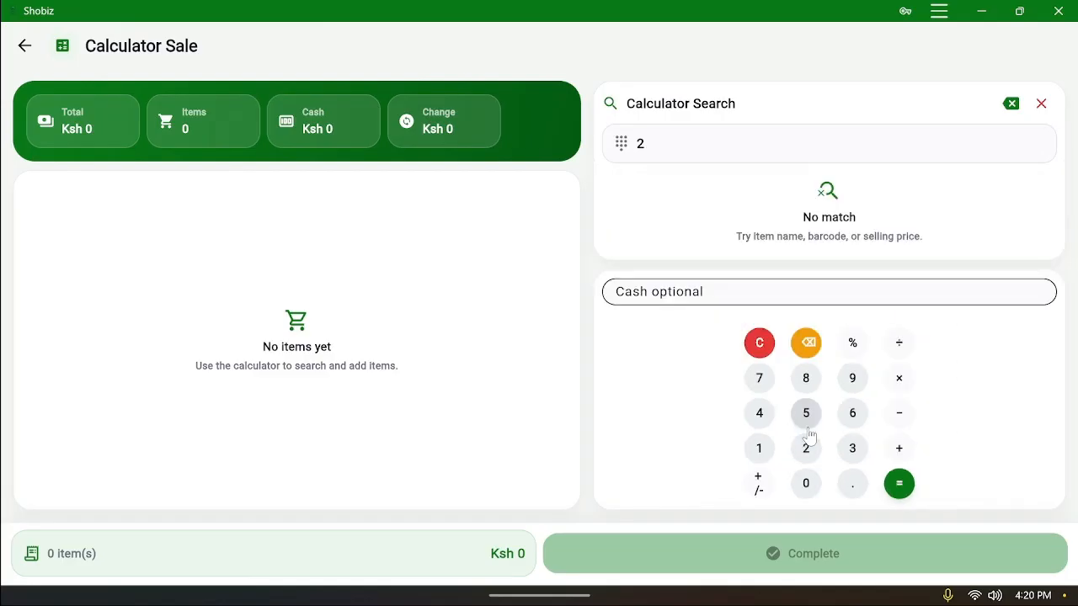
click(805, 487)
click(805, 486)
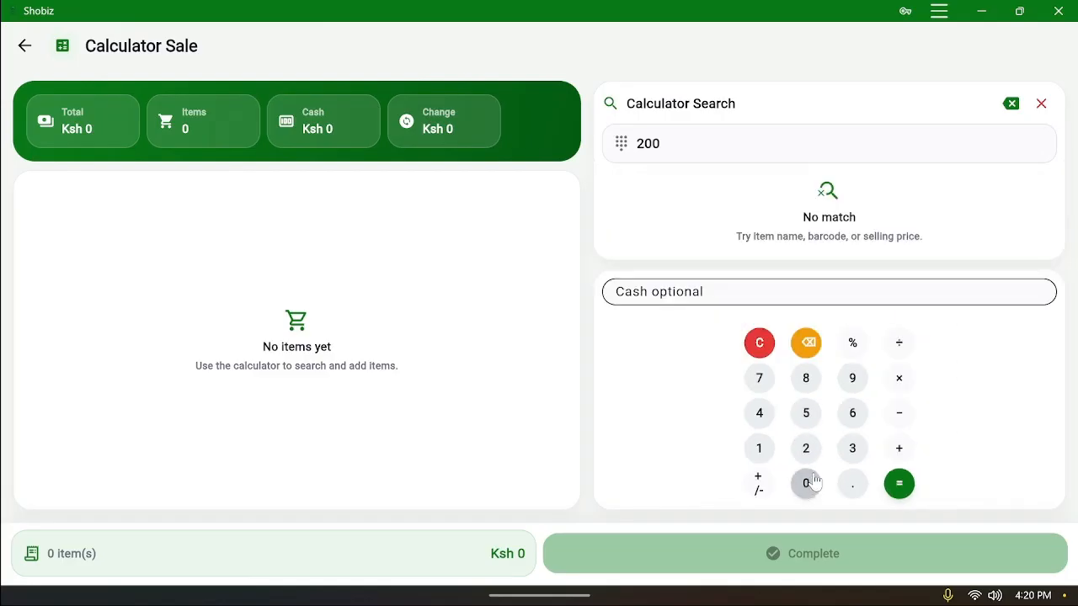
click(805, 487)
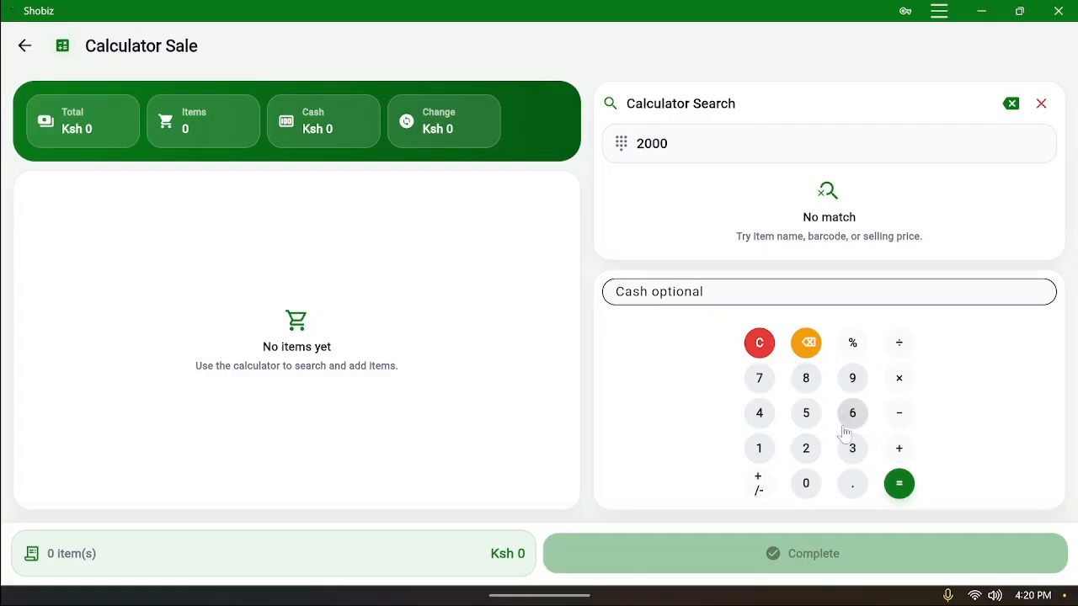
click(804, 345)
click(804, 346)
click(804, 345)
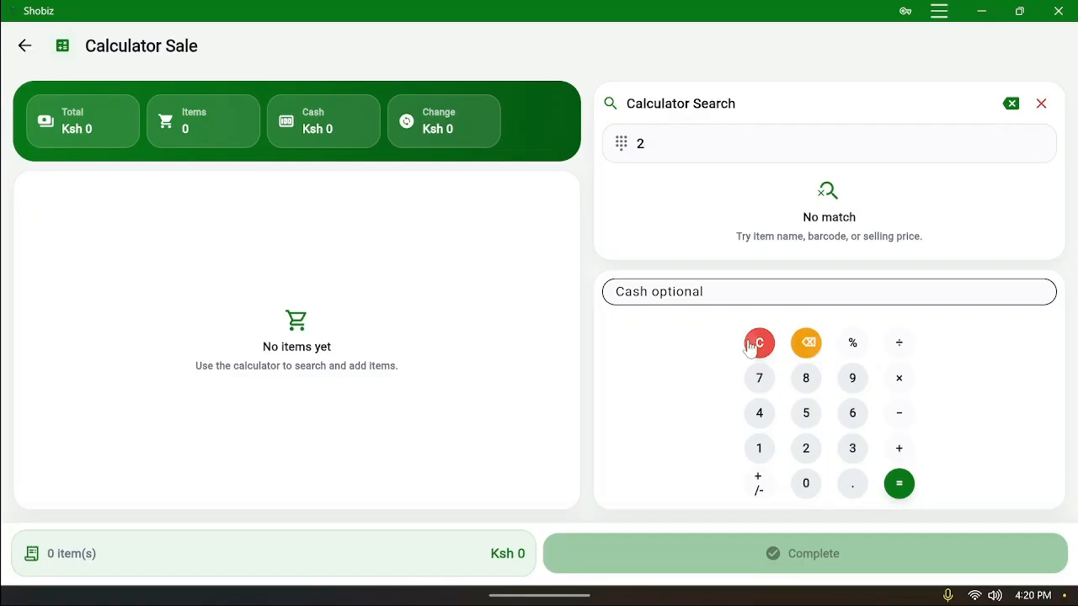
click(757, 344)
click(863, 317)
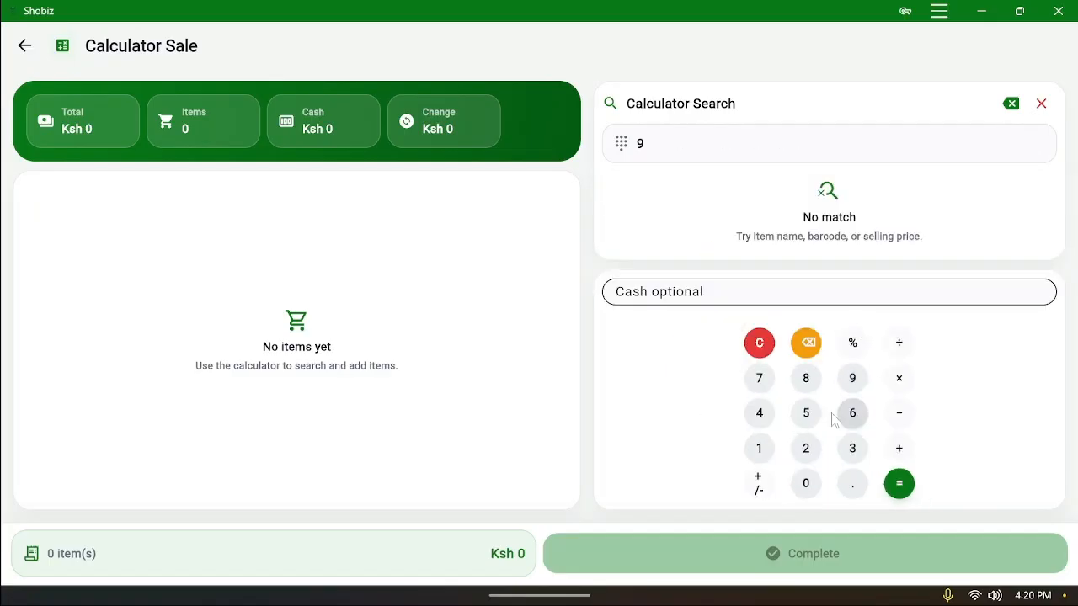
Leave the calculator and add Simba to the Point of Sale cart
click(24, 46)
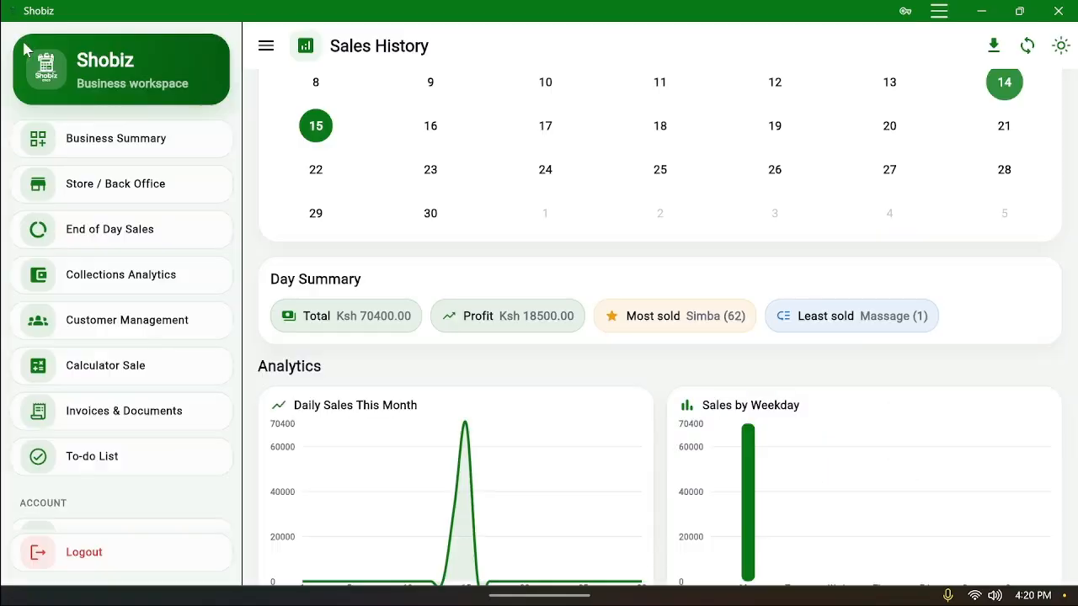
scroll(150, 452, up, 5)
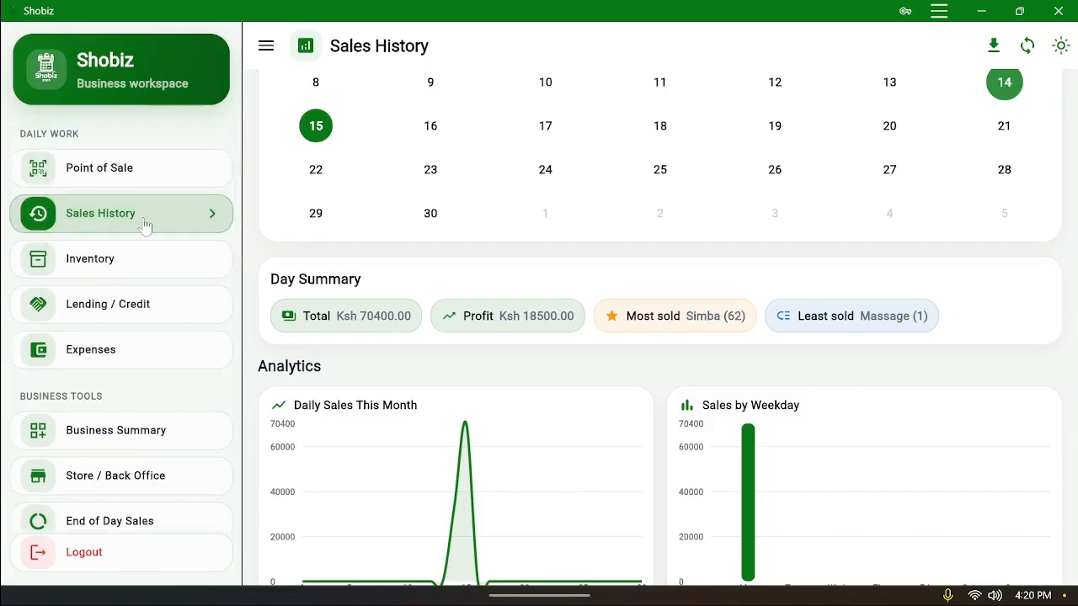
click(153, 171)
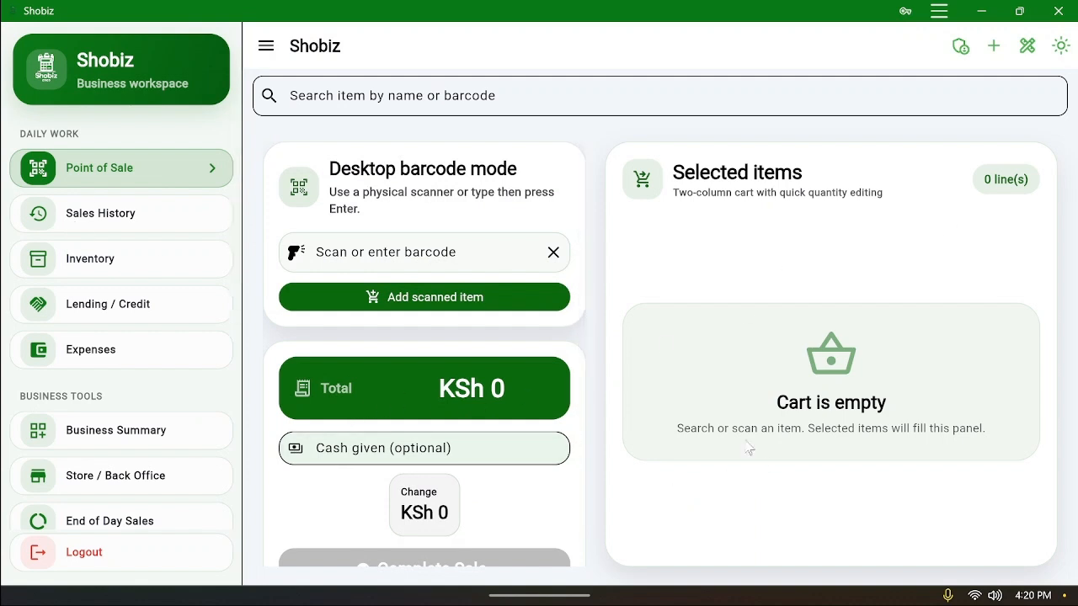
click(539, 96)
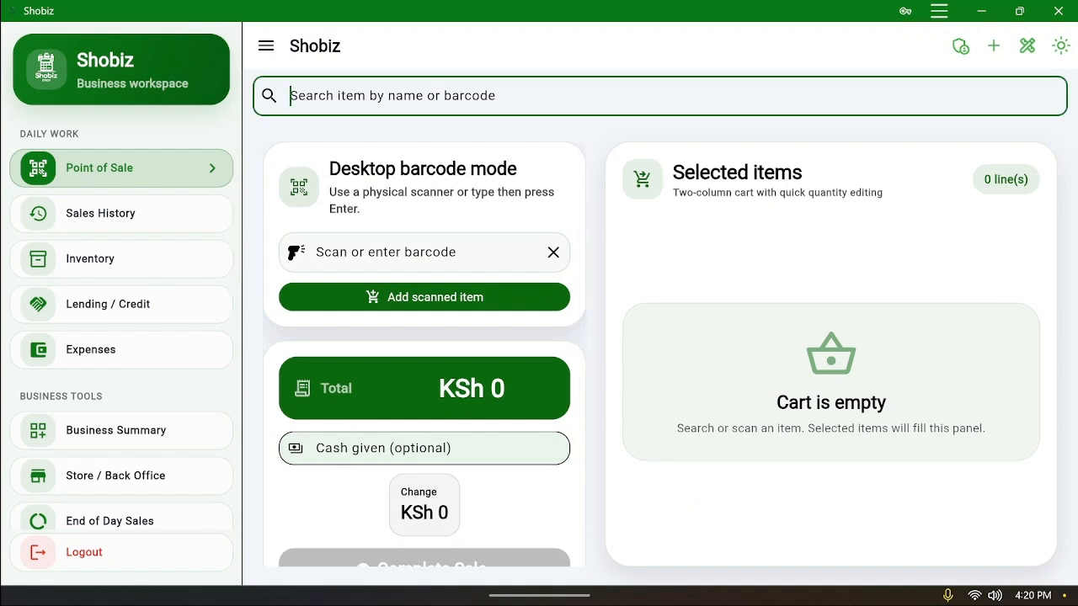
text(a)
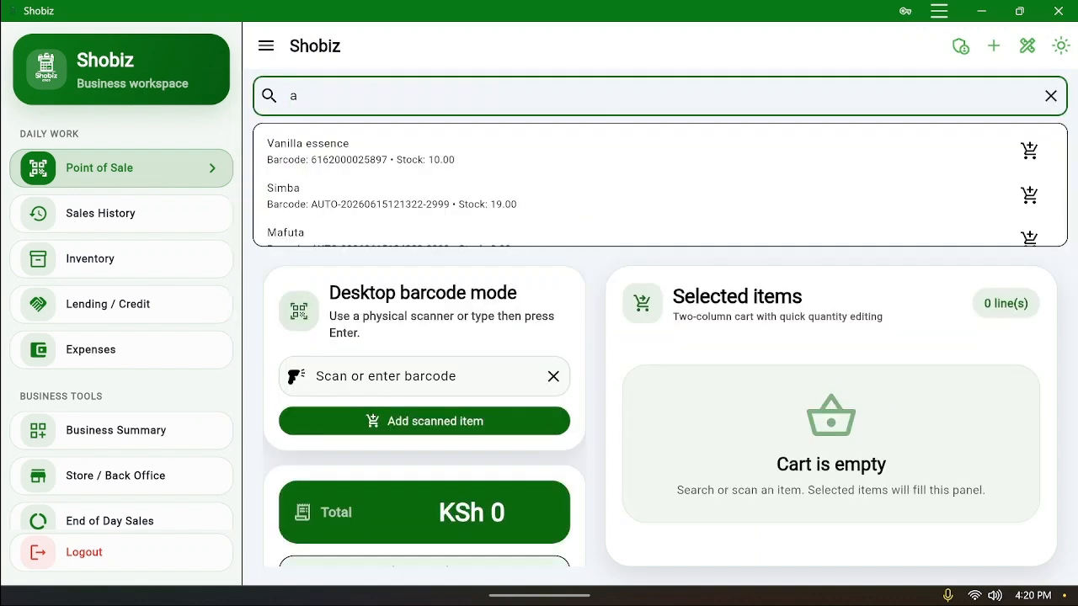
click(531, 215)
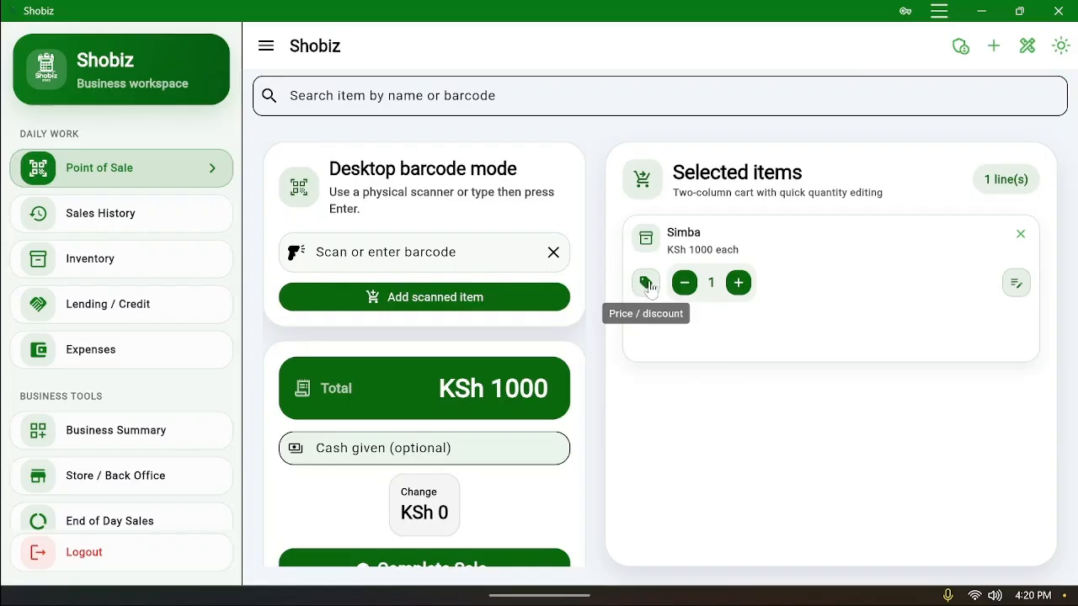
Discount Simba's price from 1000 to 900
click(648, 283)
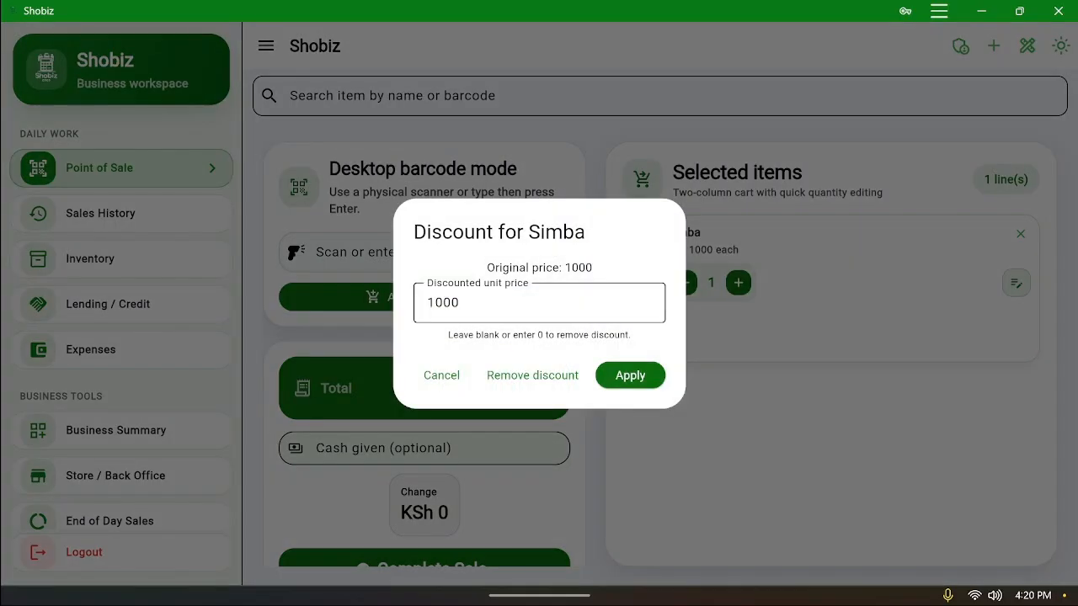
drag(472, 303, 434, 303)
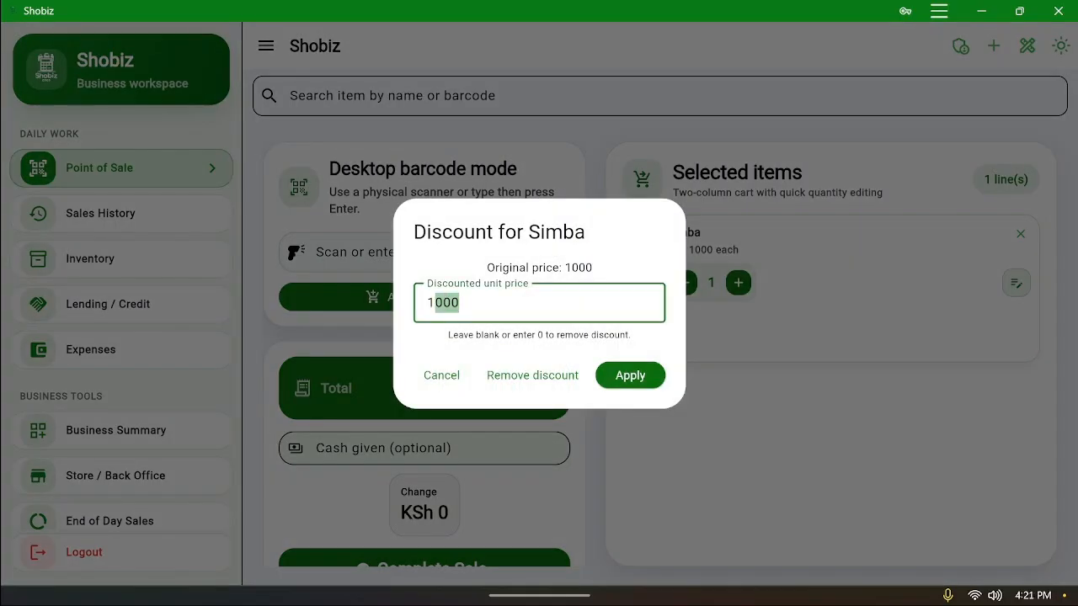
text(9)
click(631, 378)
Complete the Simba sale with M-PESA as the payment method
scroll(580, 539, down, 1)
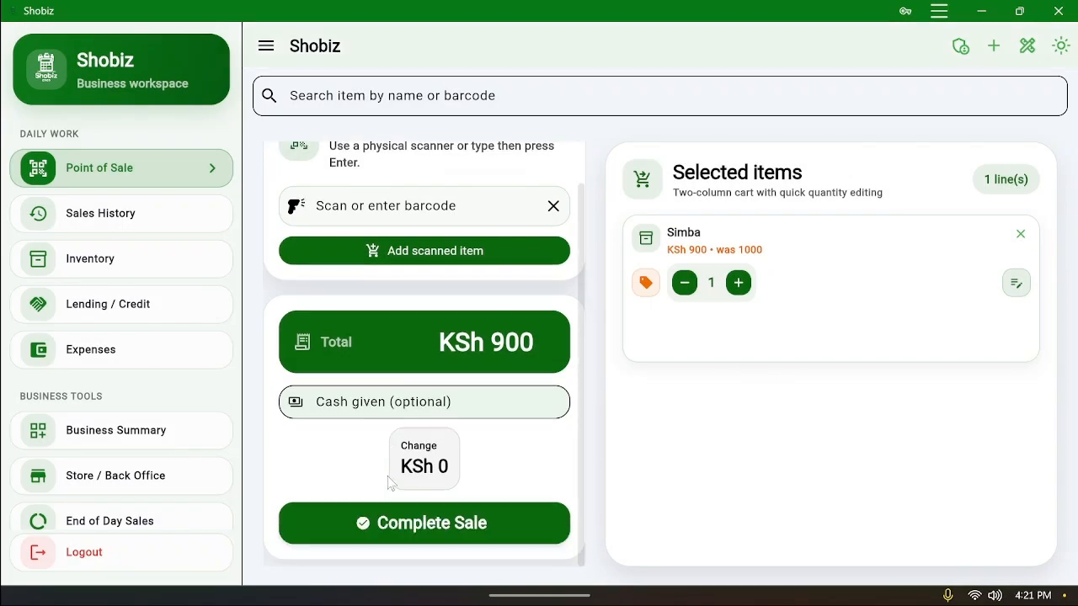
click(437, 532)
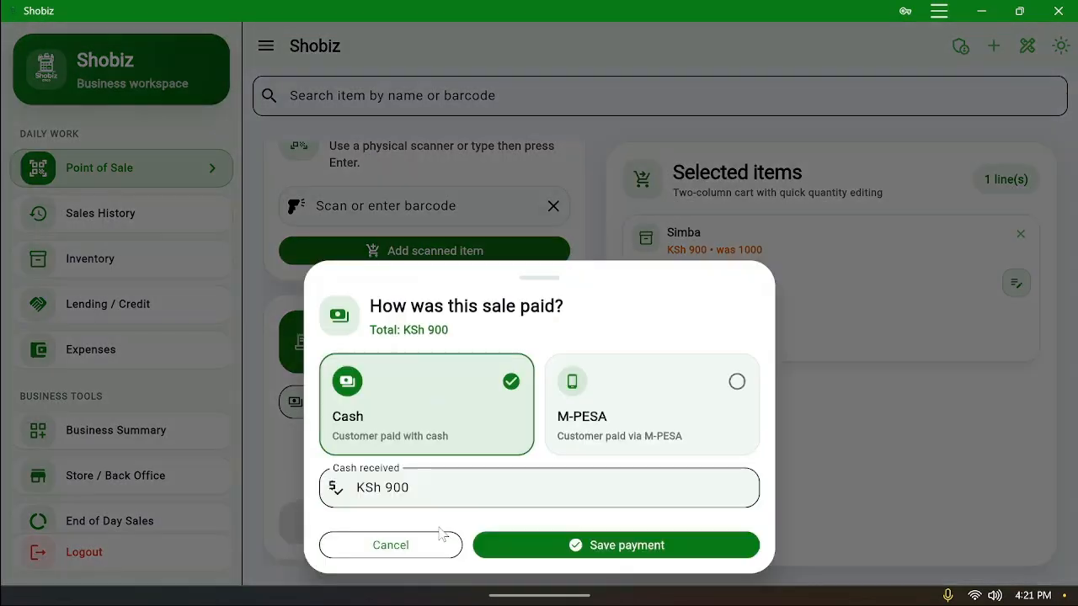
click(630, 419)
click(627, 547)
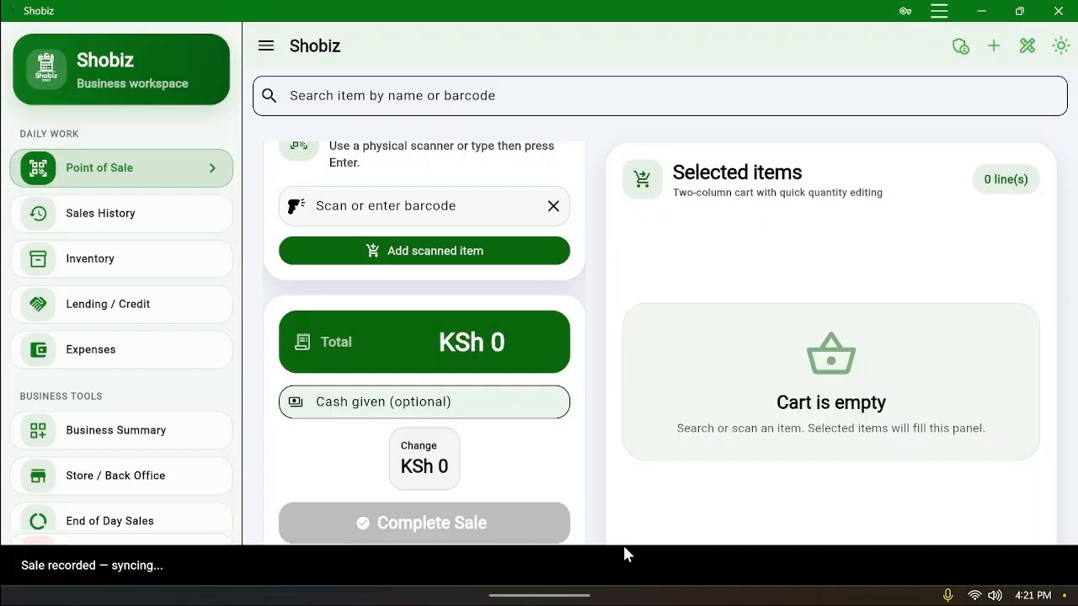
Browse Sales History, Point of Sale, Lending/Credit and Inventory, then open the Service Catalog
click(100, 221)
scroll(678, 362, down, 10)
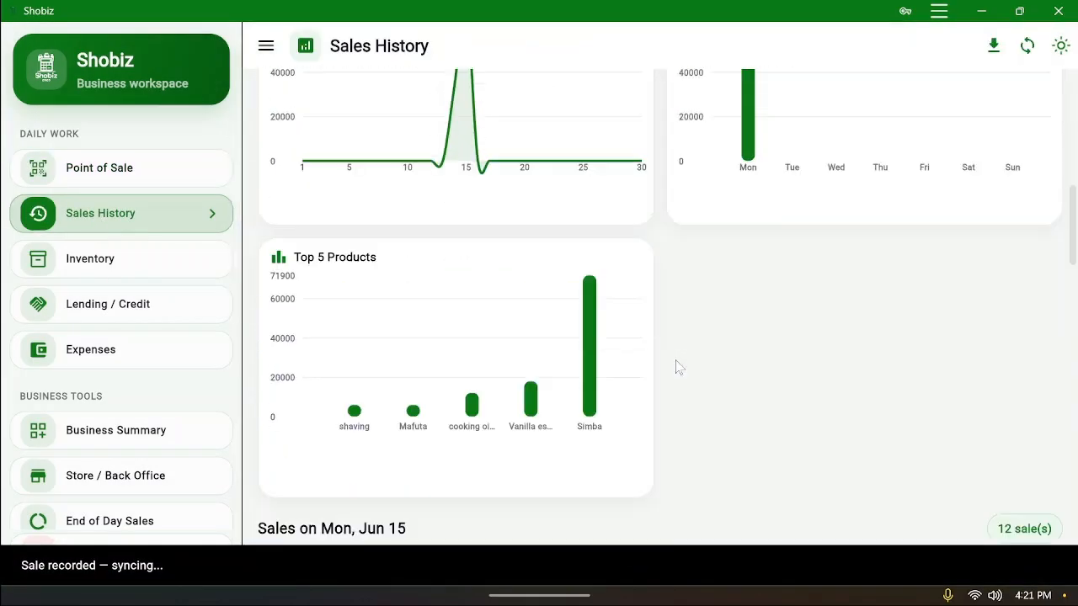
scroll(678, 357, up, 2)
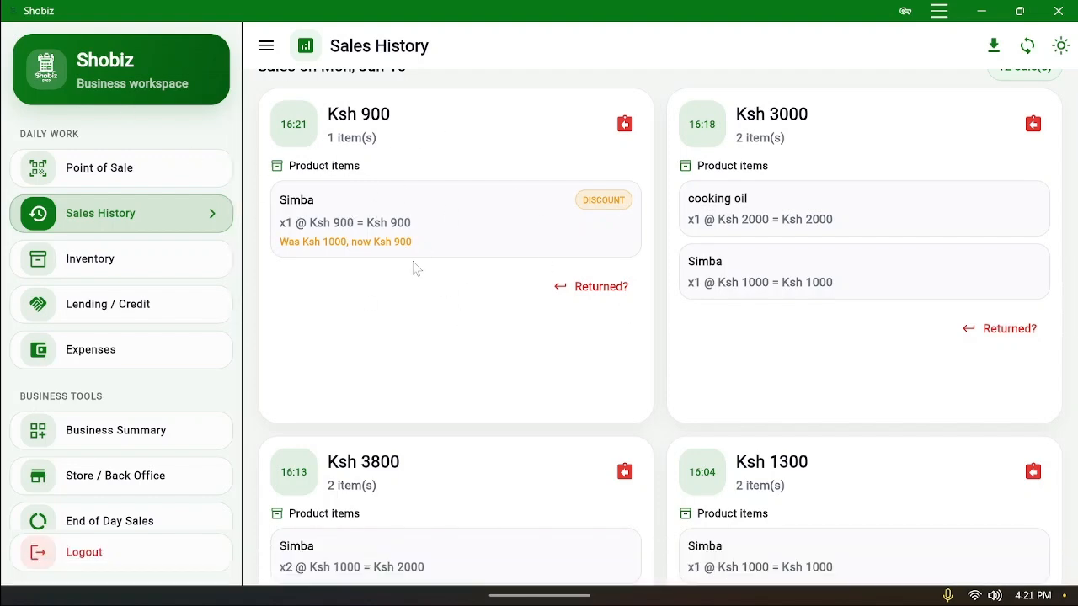
scroll(419, 277, up, 10)
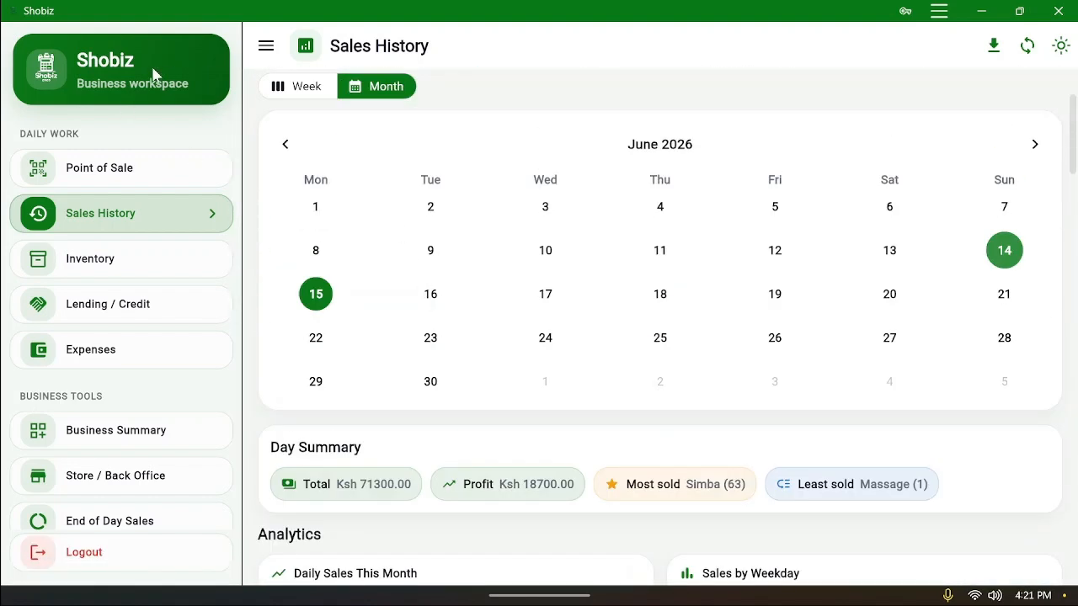
click(115, 169)
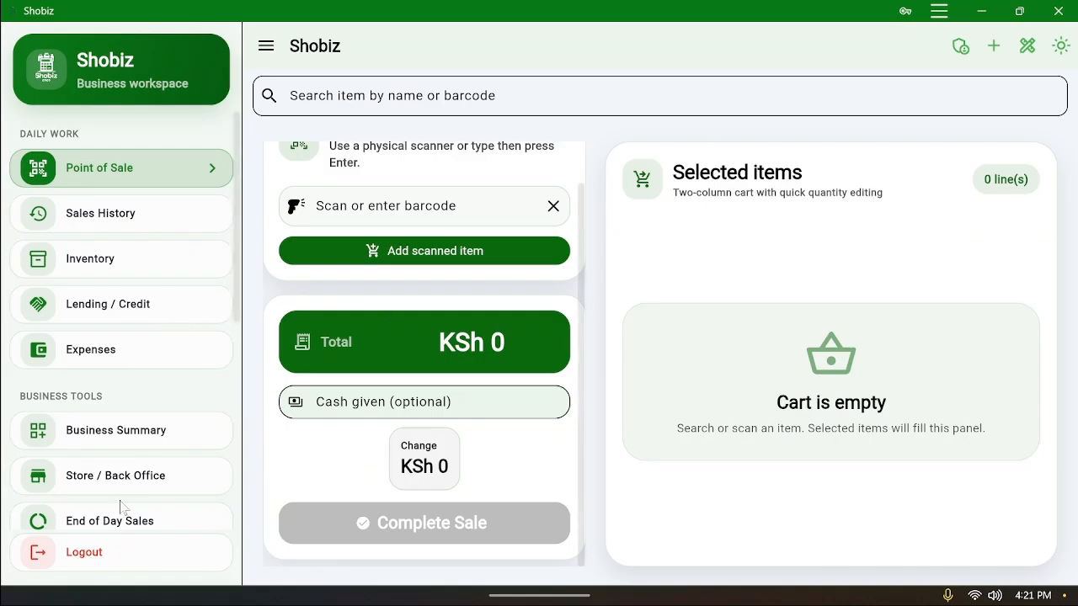
click(126, 306)
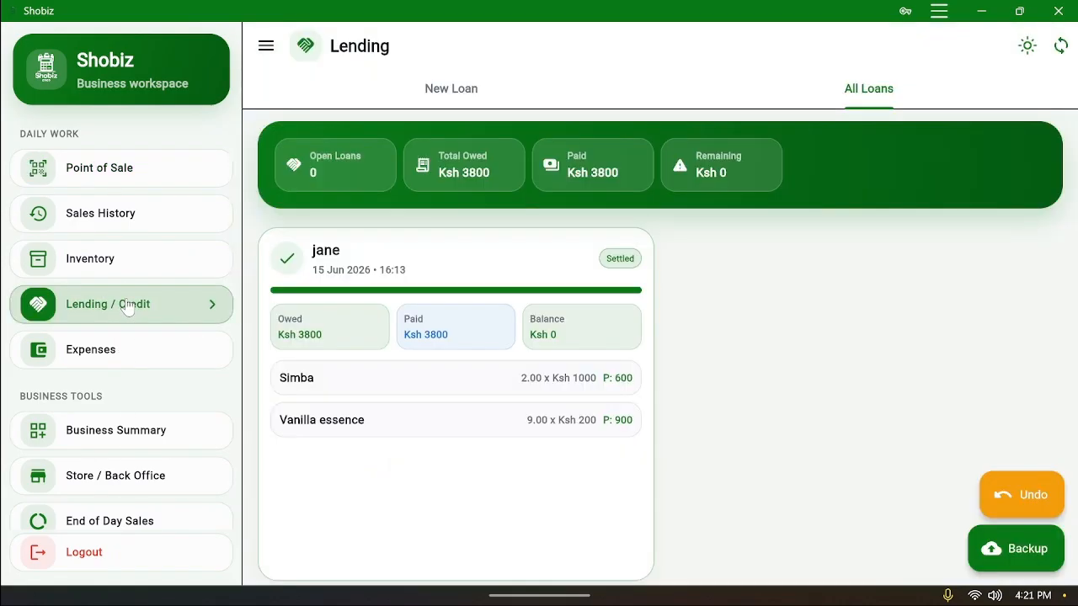
click(125, 268)
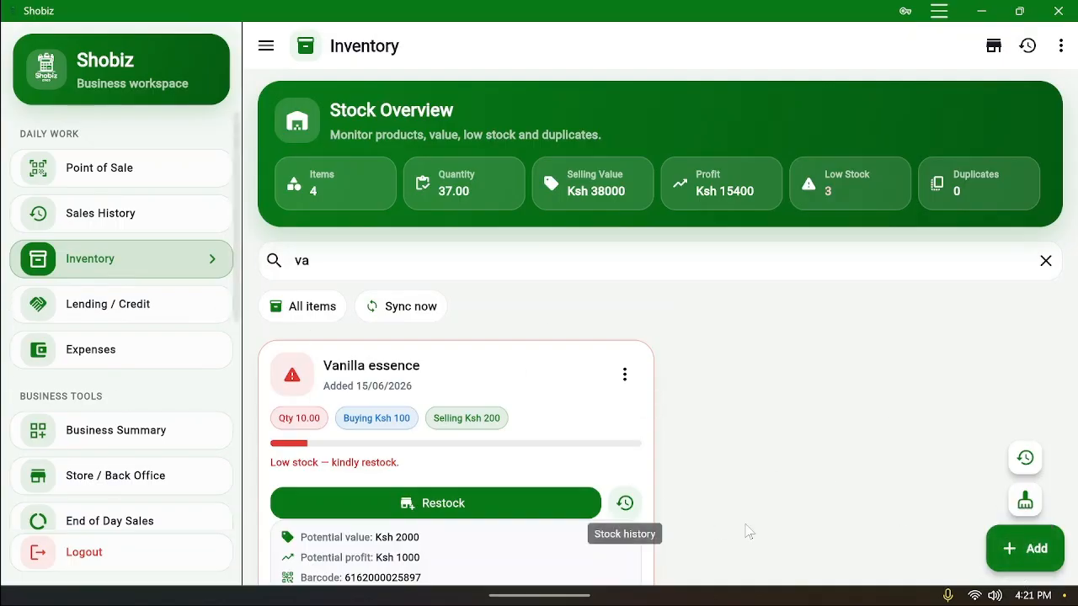
click(1026, 552)
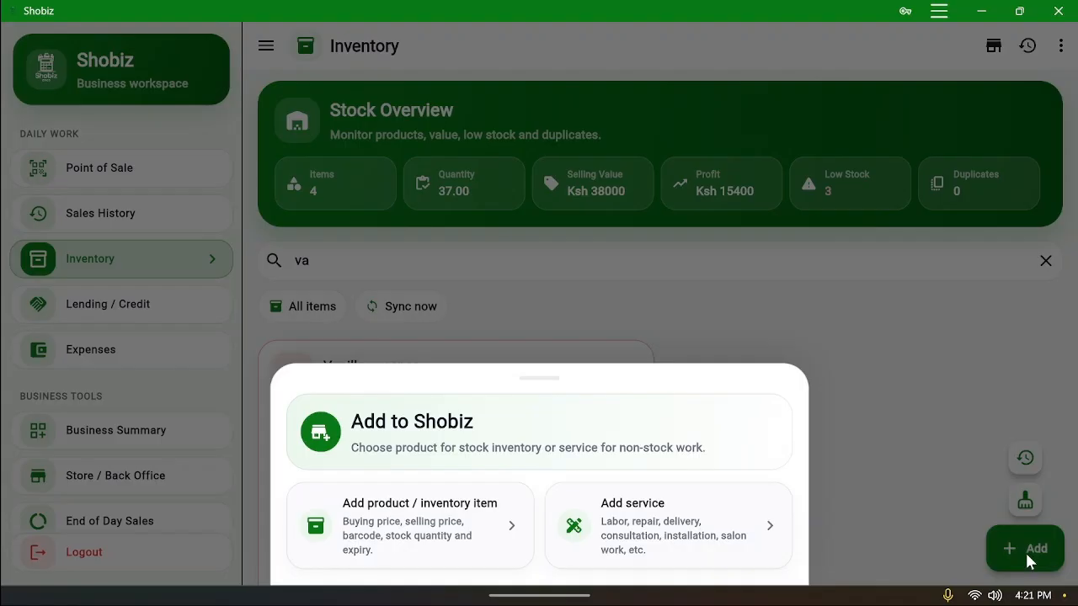
click(661, 525)
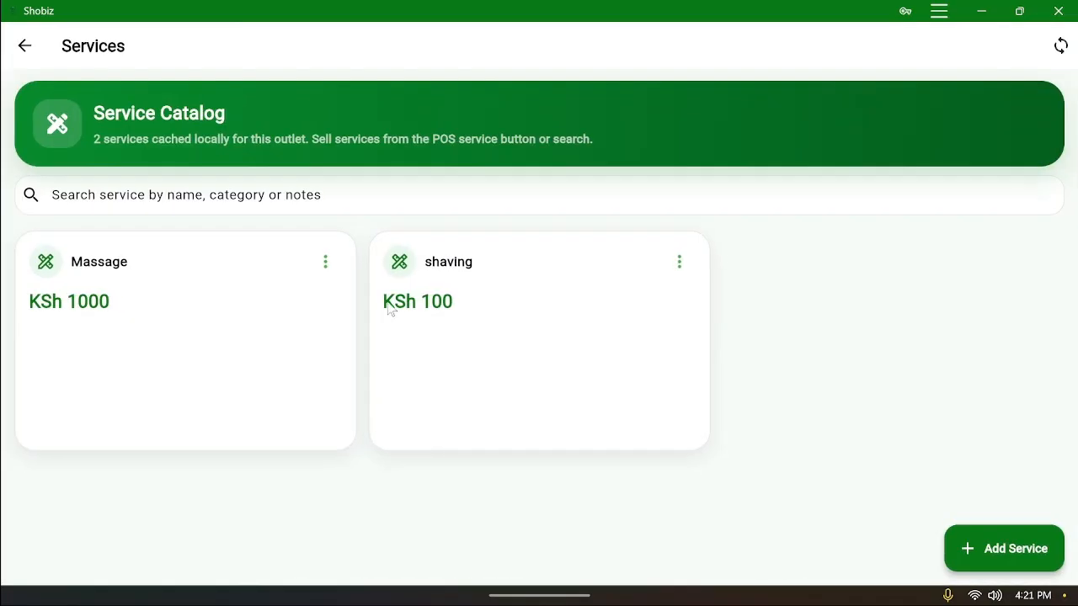
Add a 'Screen replacement' service priced at KSh 2000
click(992, 549)
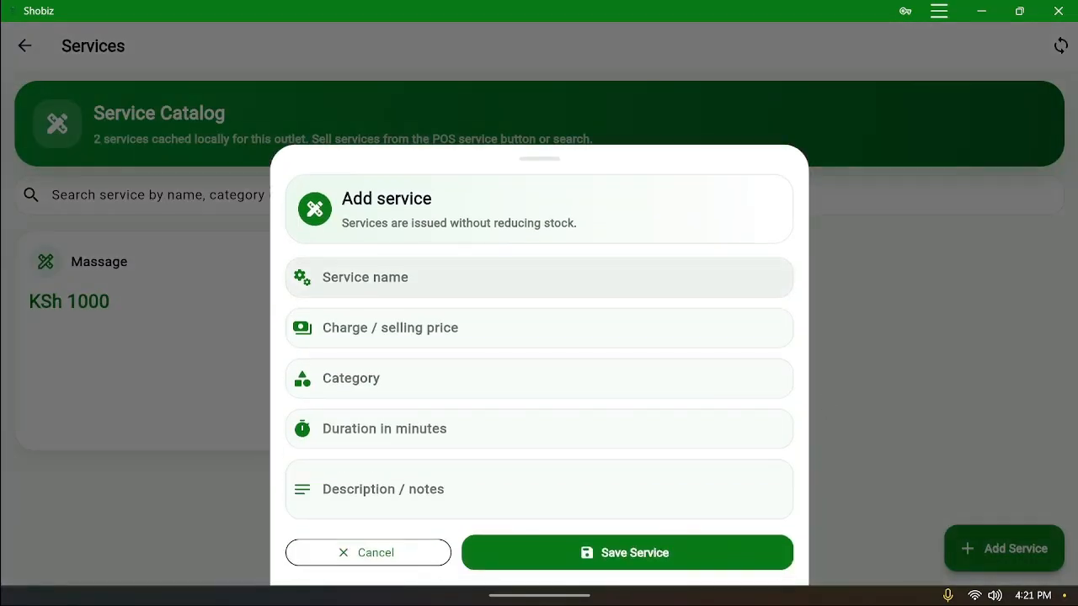
text(P)
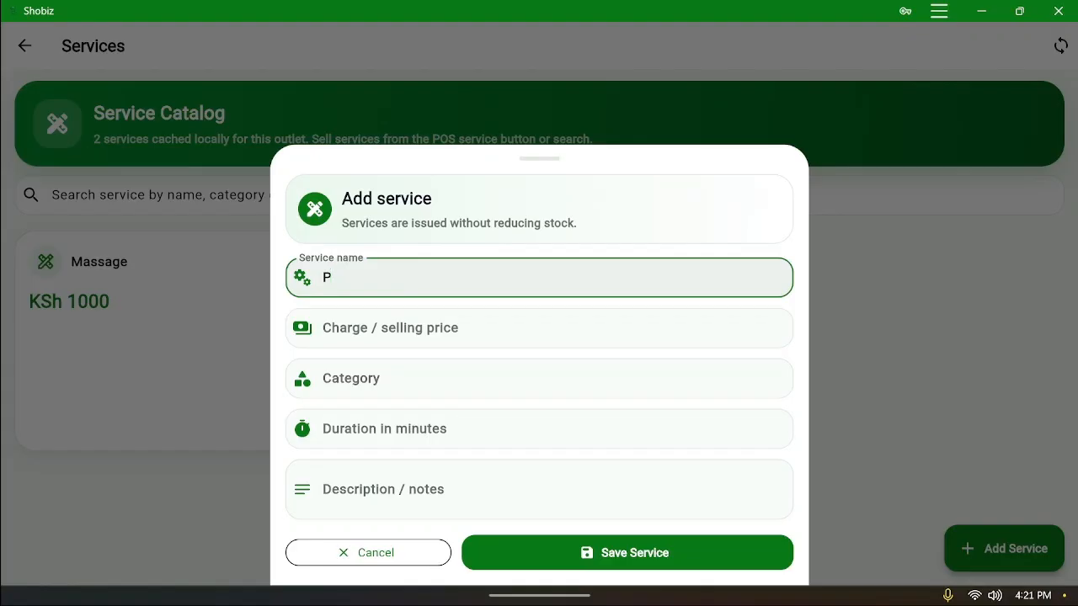
key(BackSpace)
text(Screen)
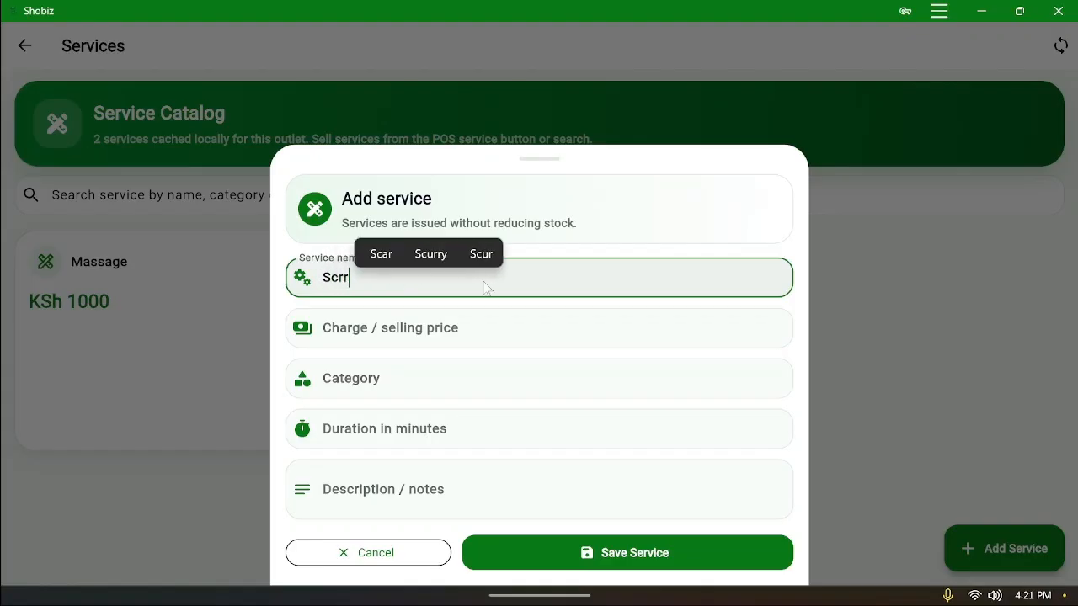
text( repl)
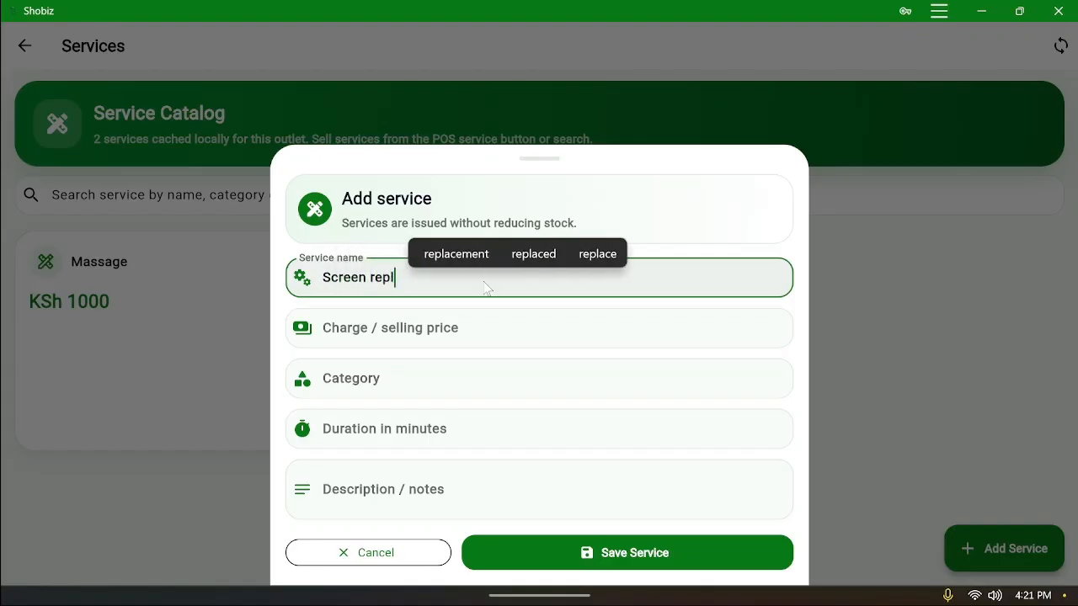
text(acemen)
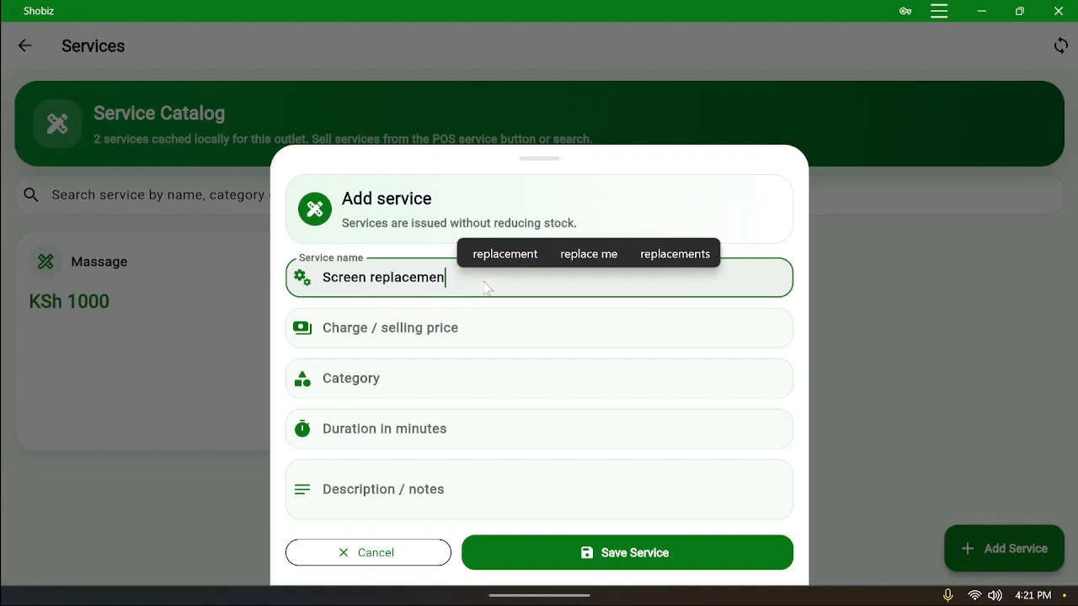
text(t)
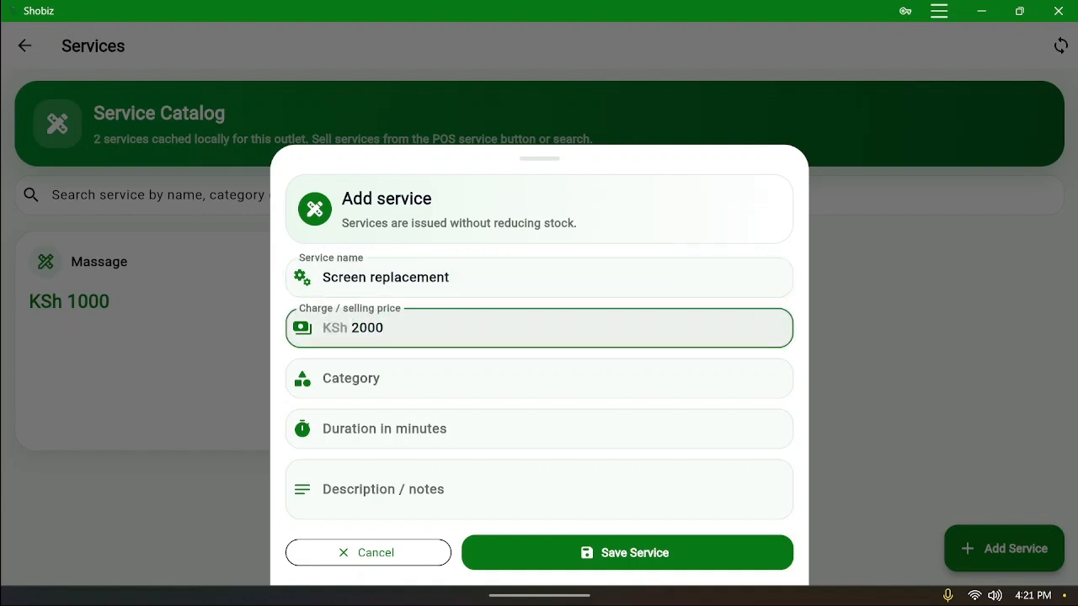
click(670, 555)
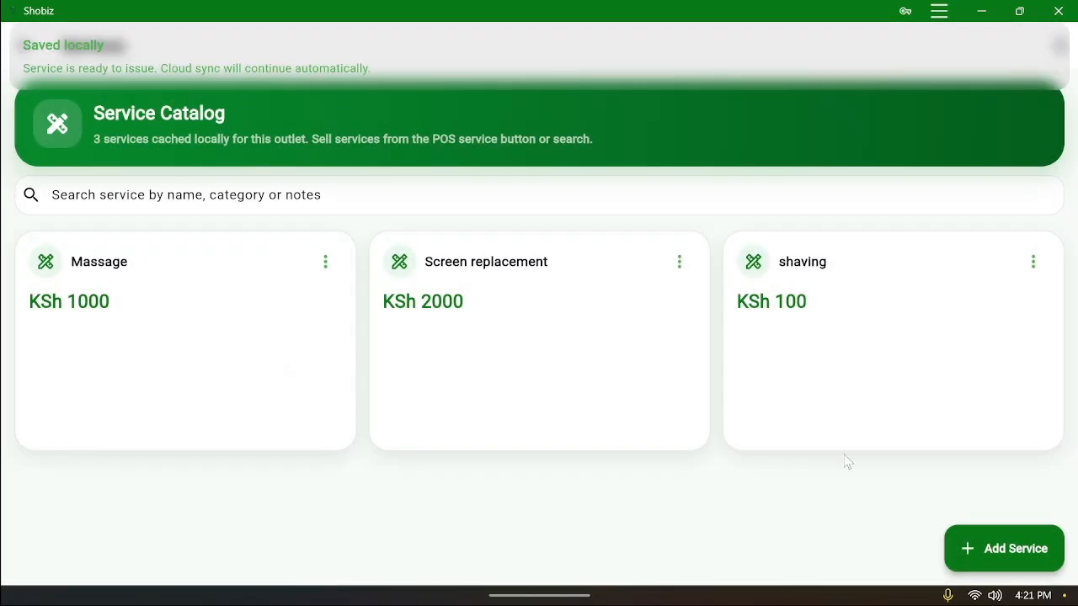
Add a Laundry service priced at KSh 100
click(1027, 549)
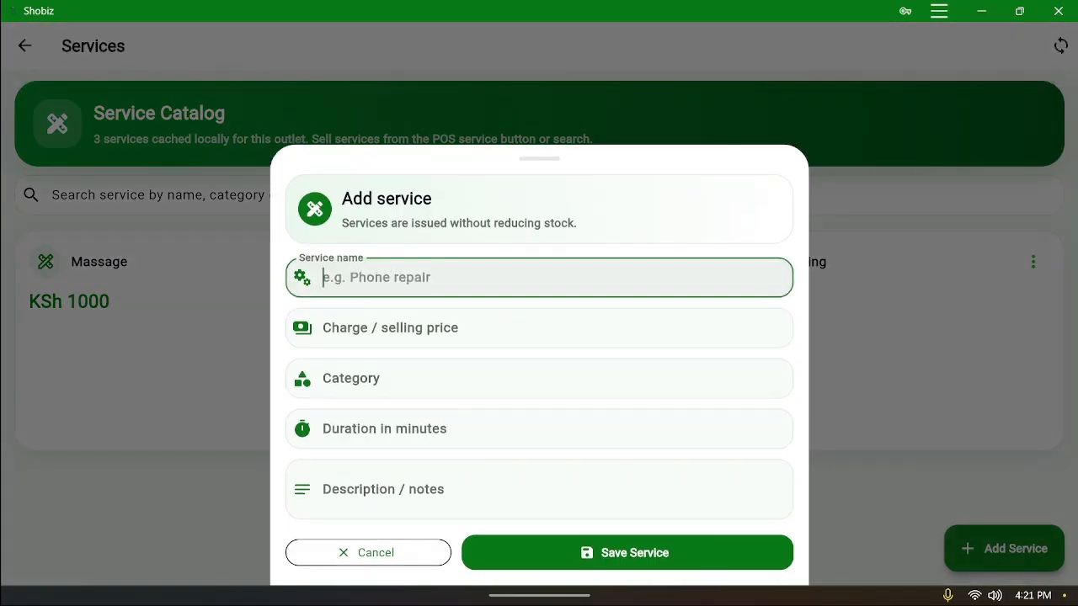
text(Laundry)
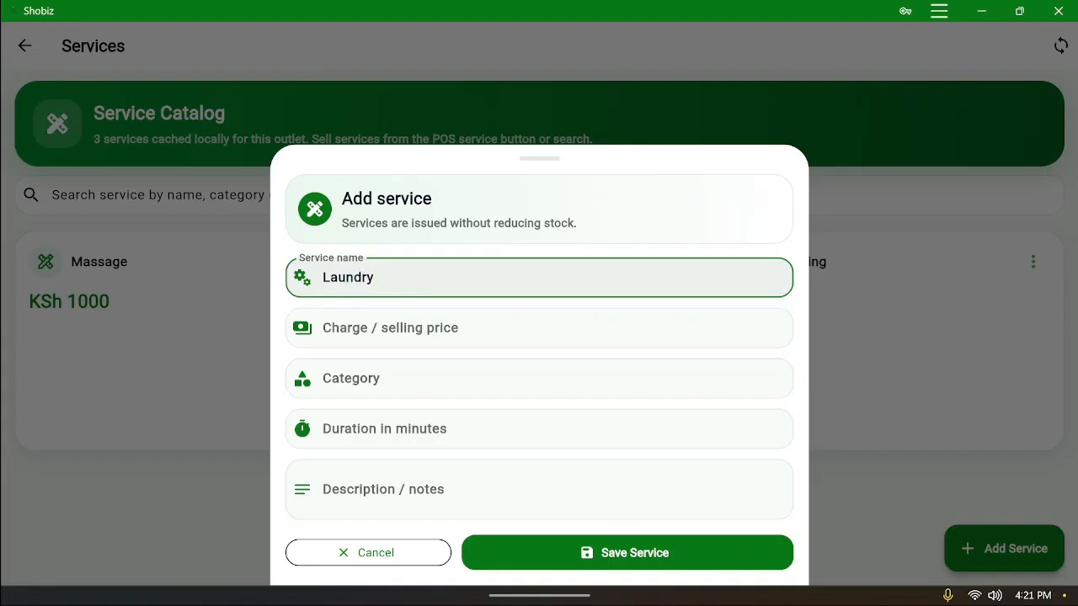
click(505, 328)
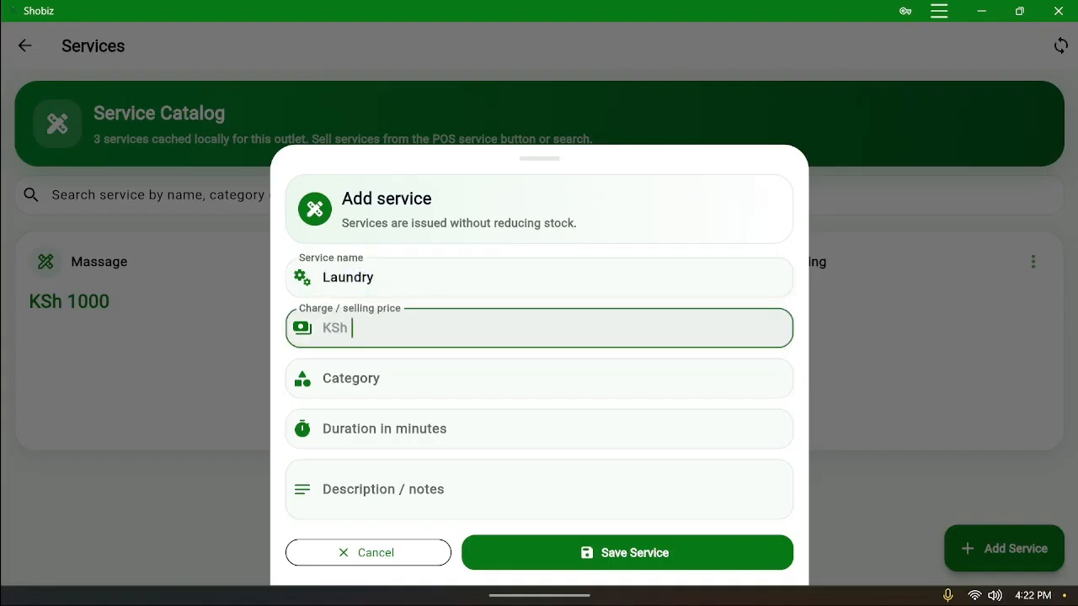
text(100)
click(621, 565)
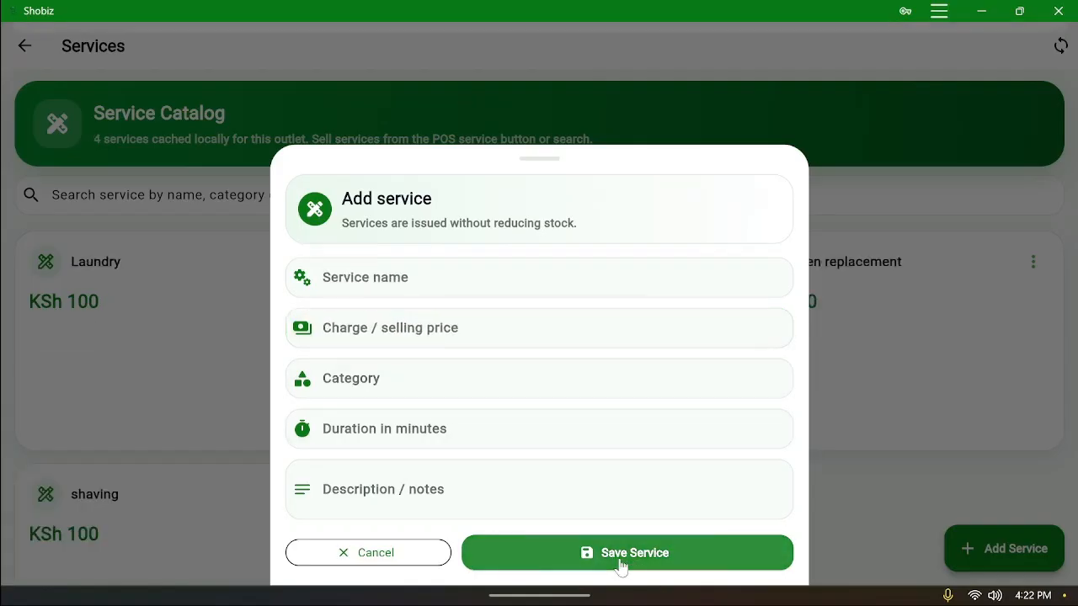
Add a 'dry cleaning' service priced at KSh 200
click(978, 543)
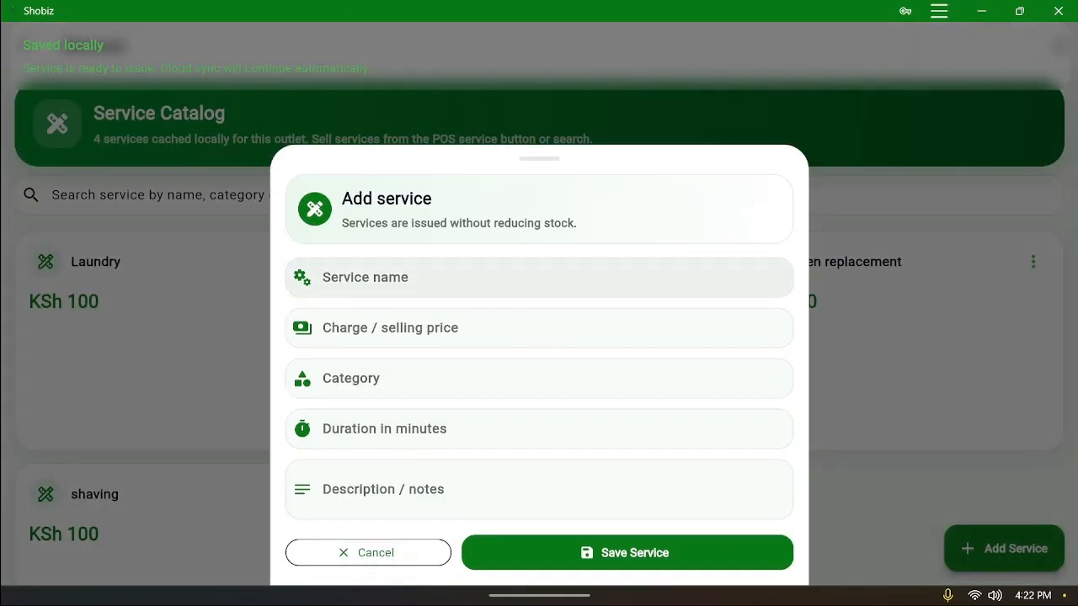
click(437, 282)
text(s)
key(BackSpace)
text(d)
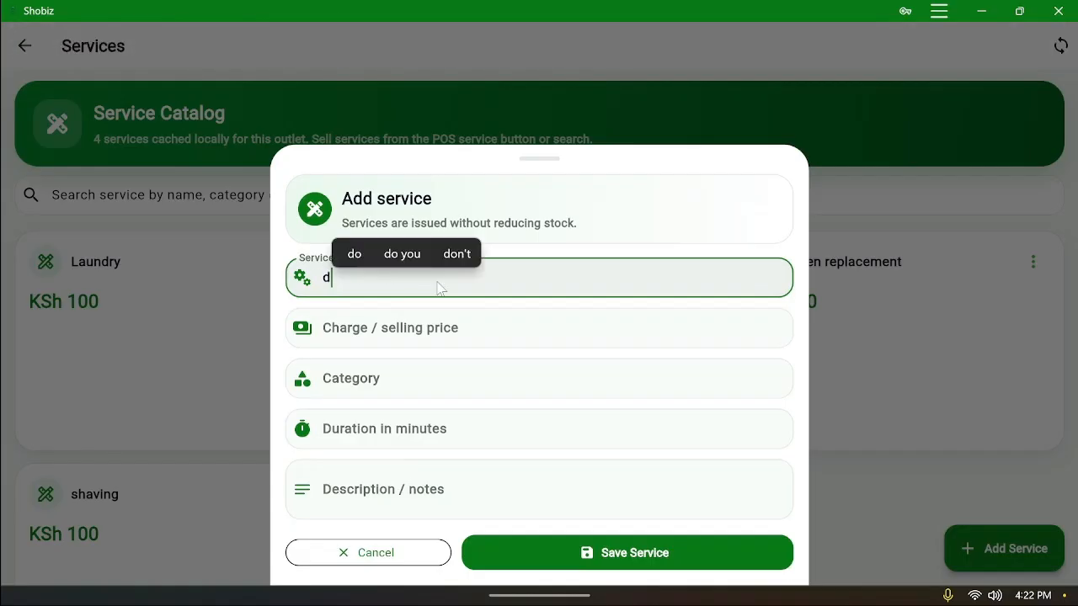
text(ry c)
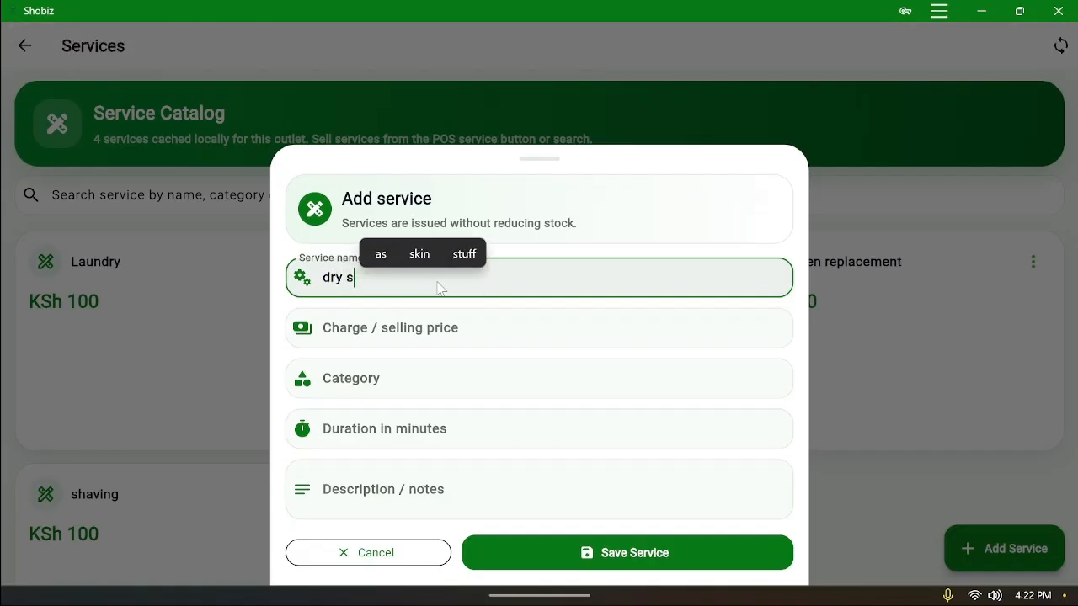
text(leanin)
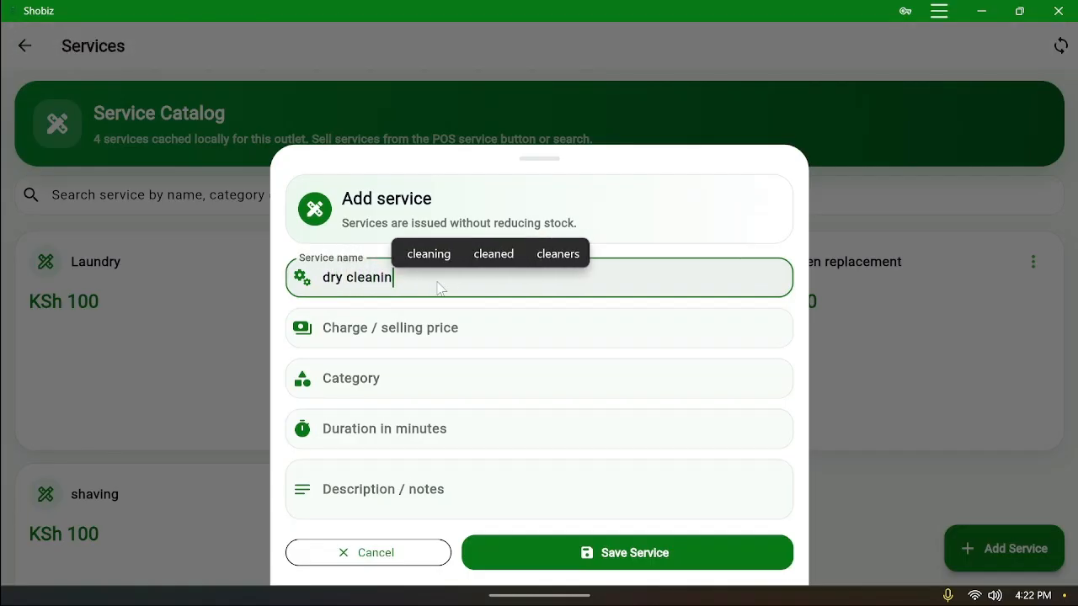
text(g)
key(Tab)
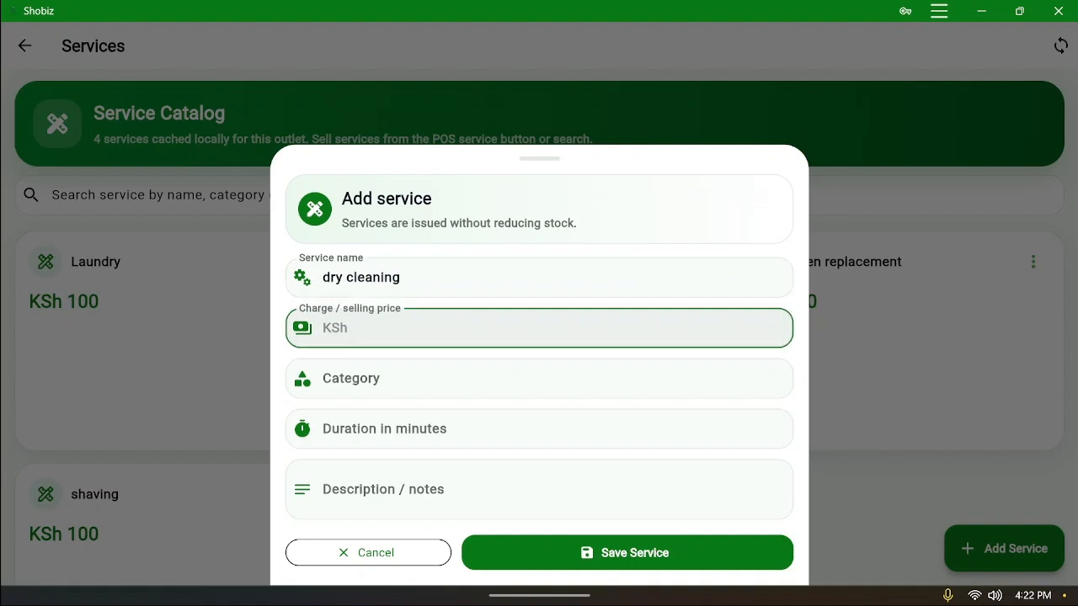
text(200)
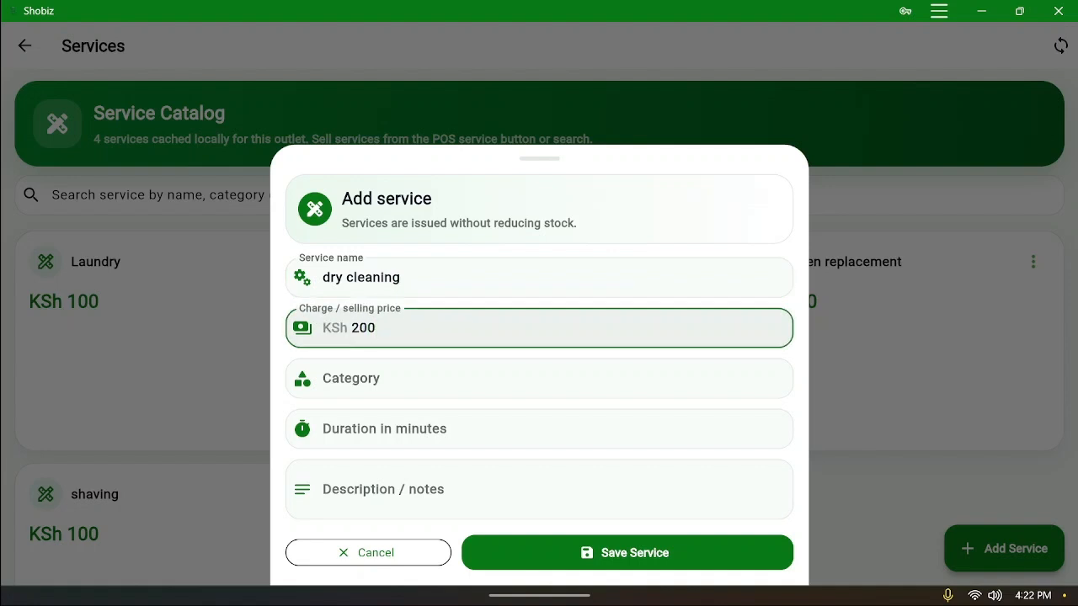
click(685, 558)
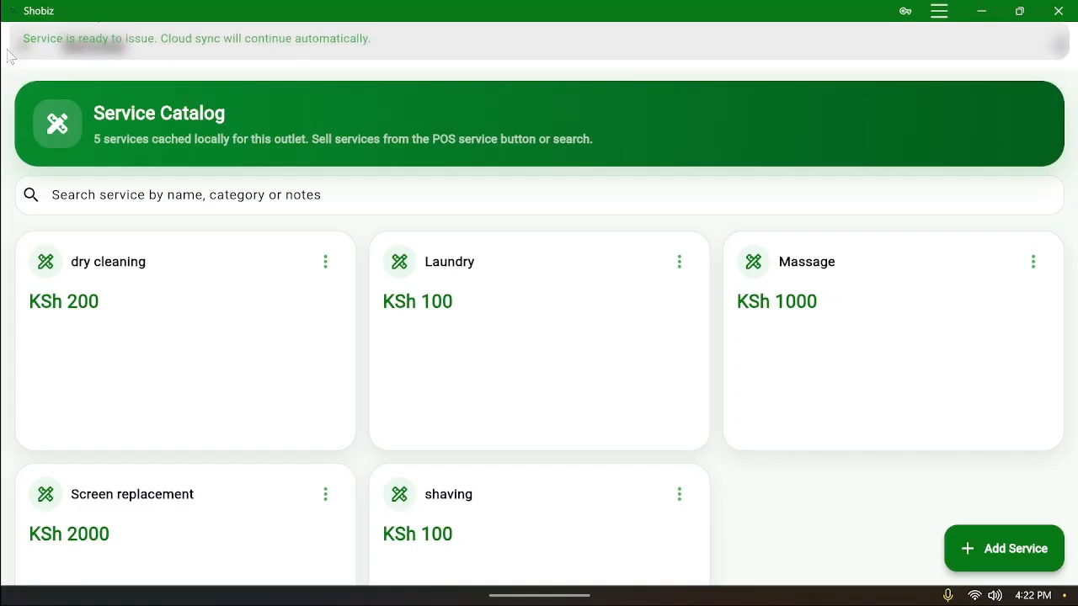
Go back, pass through Sales History, and open the Point of Sale screen
click(25, 48)
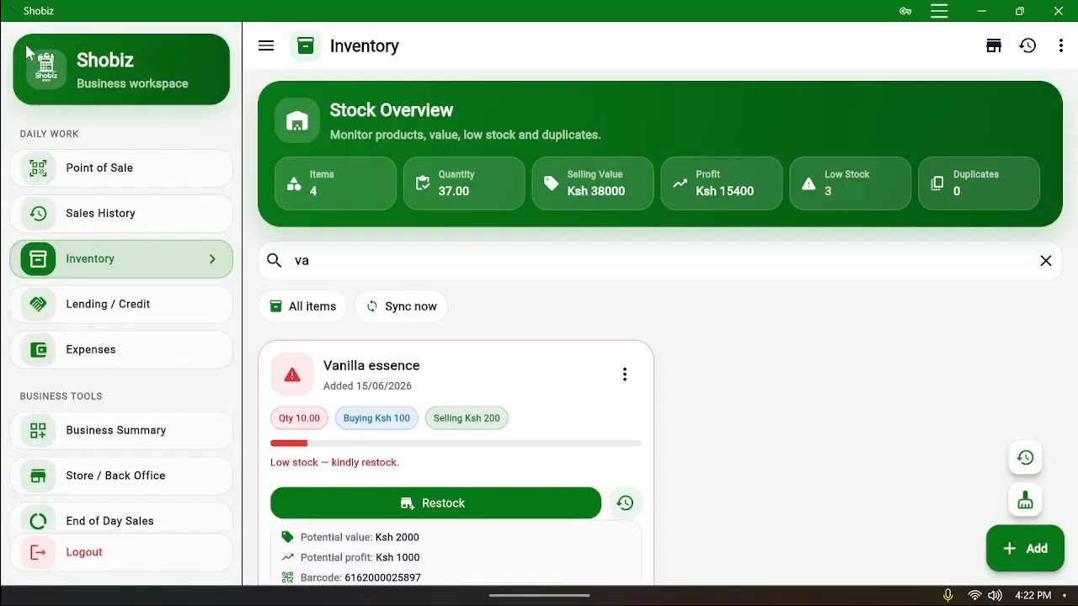
click(93, 222)
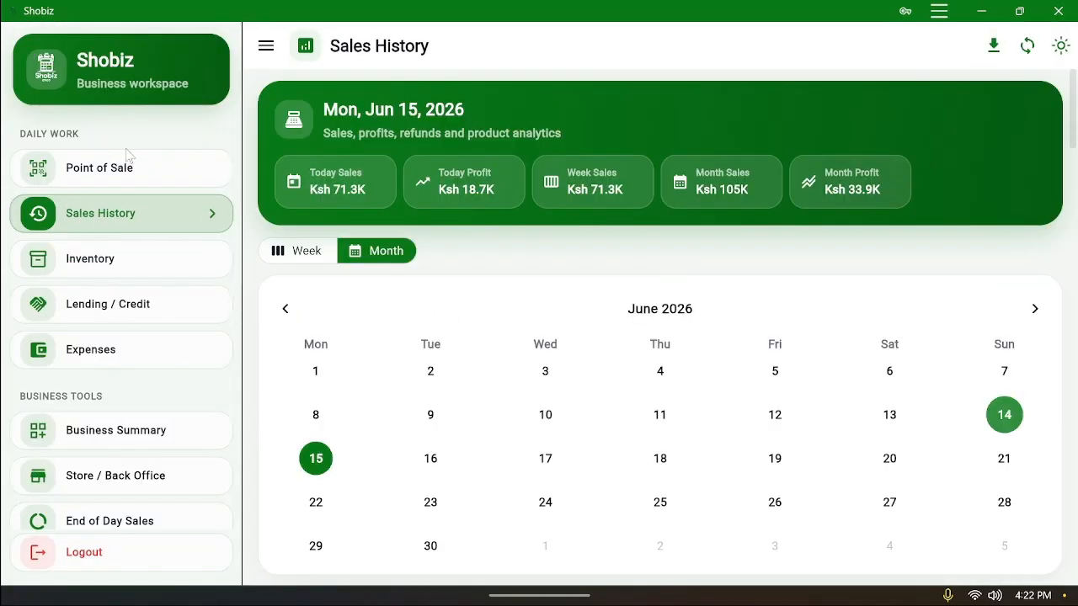
click(121, 166)
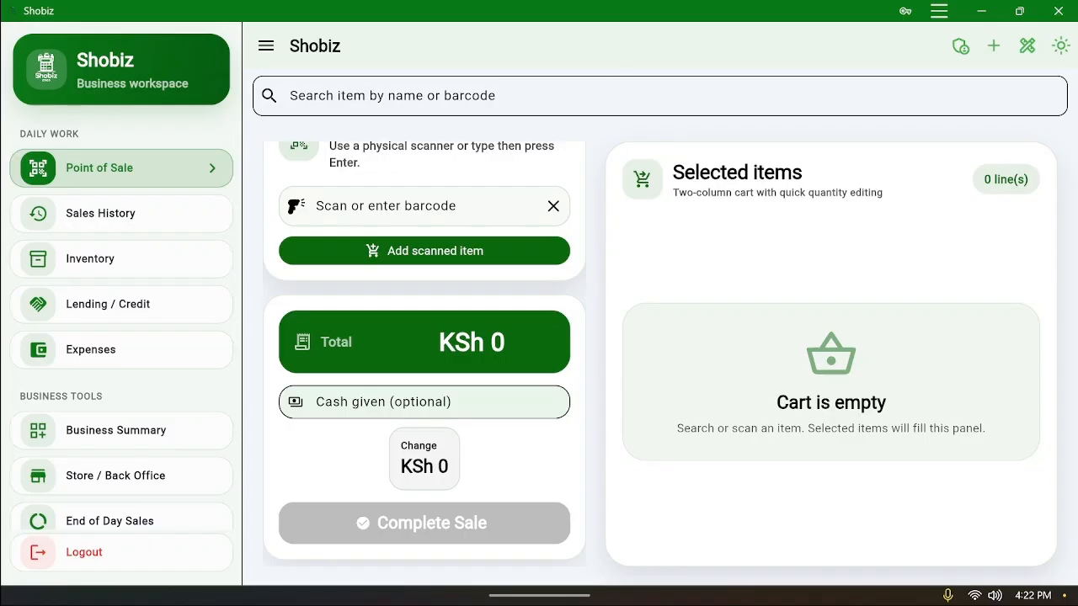
click(392, 96)
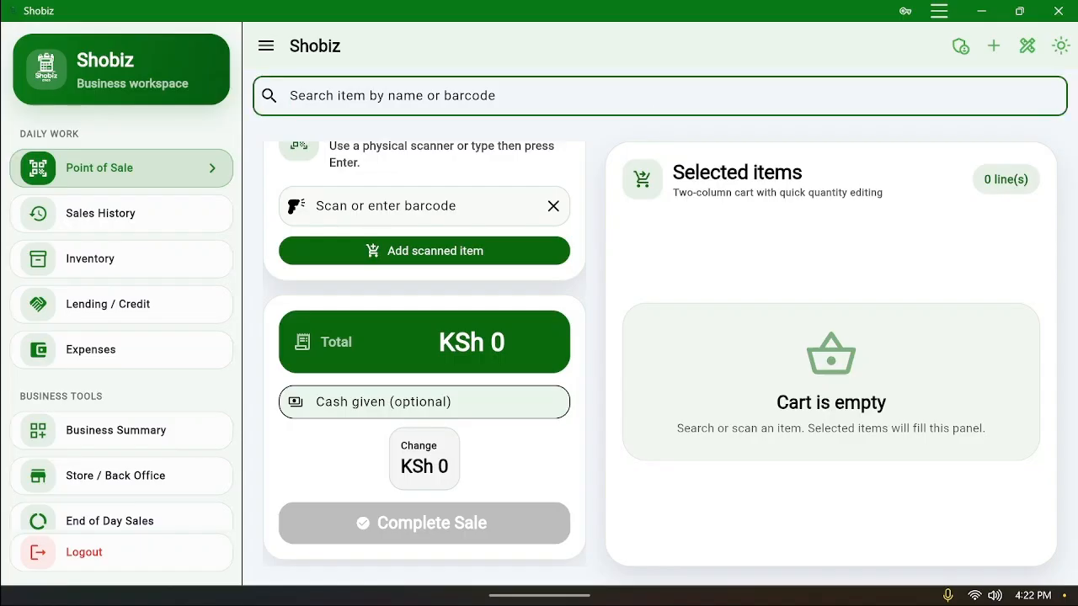
Add Screen replacement and Laundry to the cart
text(a)
key(BackSpace)
text(sc)
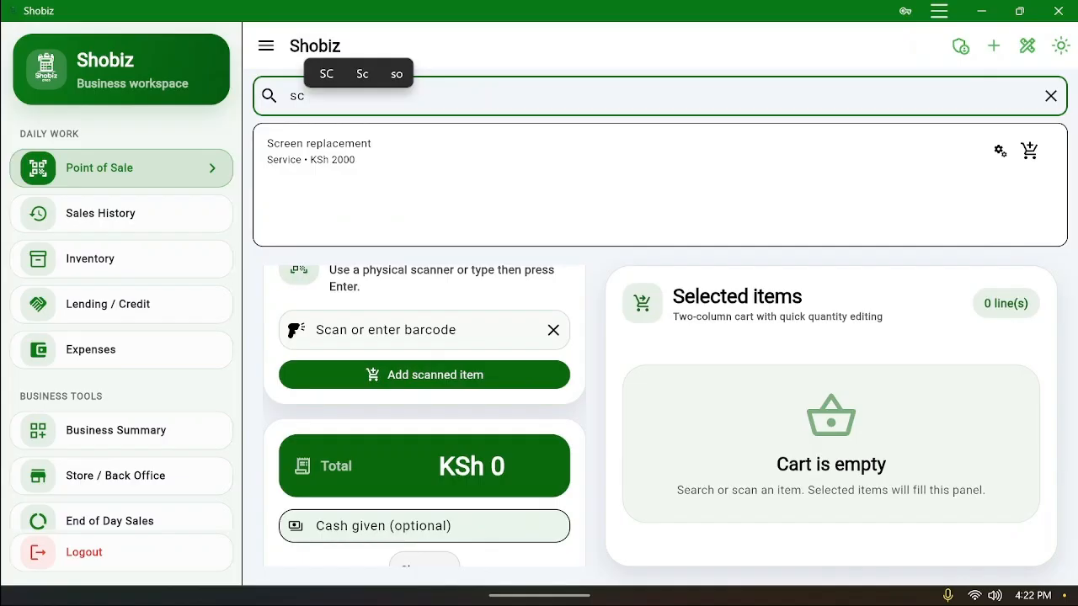
click(555, 163)
click(445, 91)
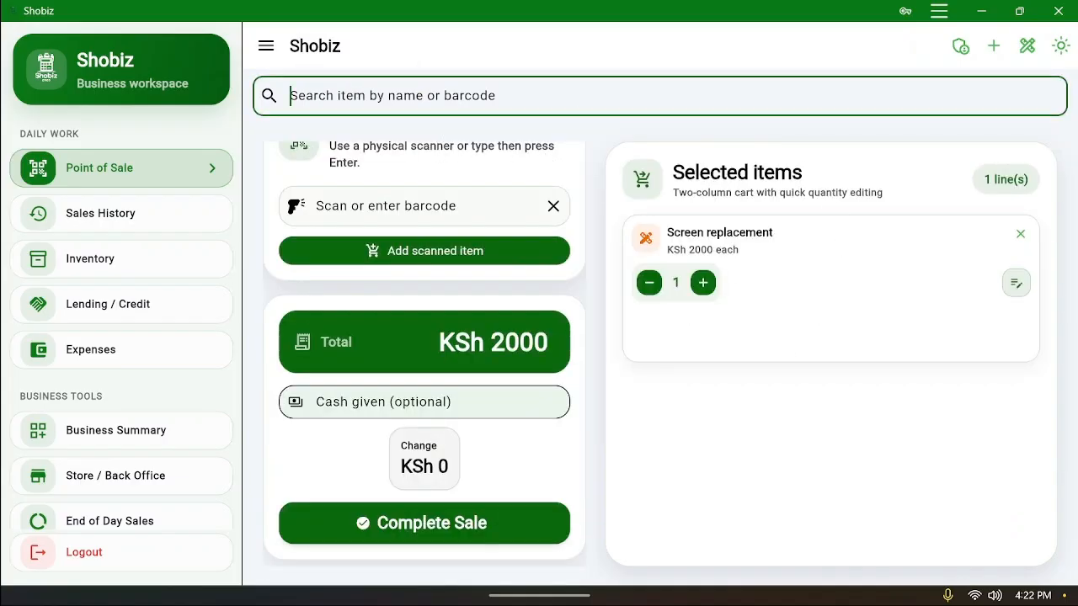
text(la)
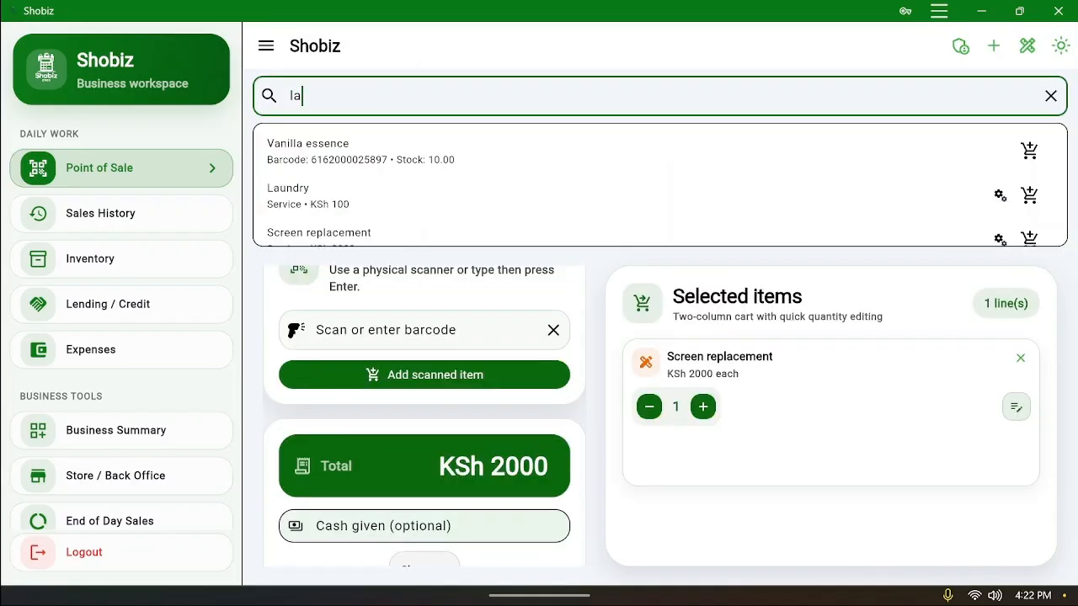
click(374, 206)
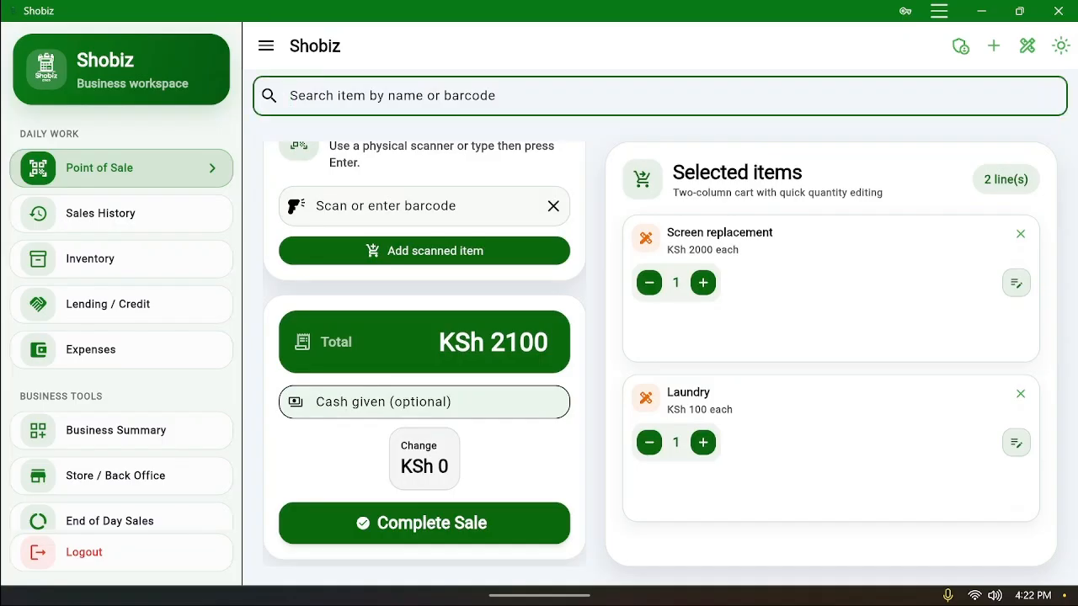
Search 'sim' and add Simba to the cart
text(c)
scroll(394, 223, down, 2)
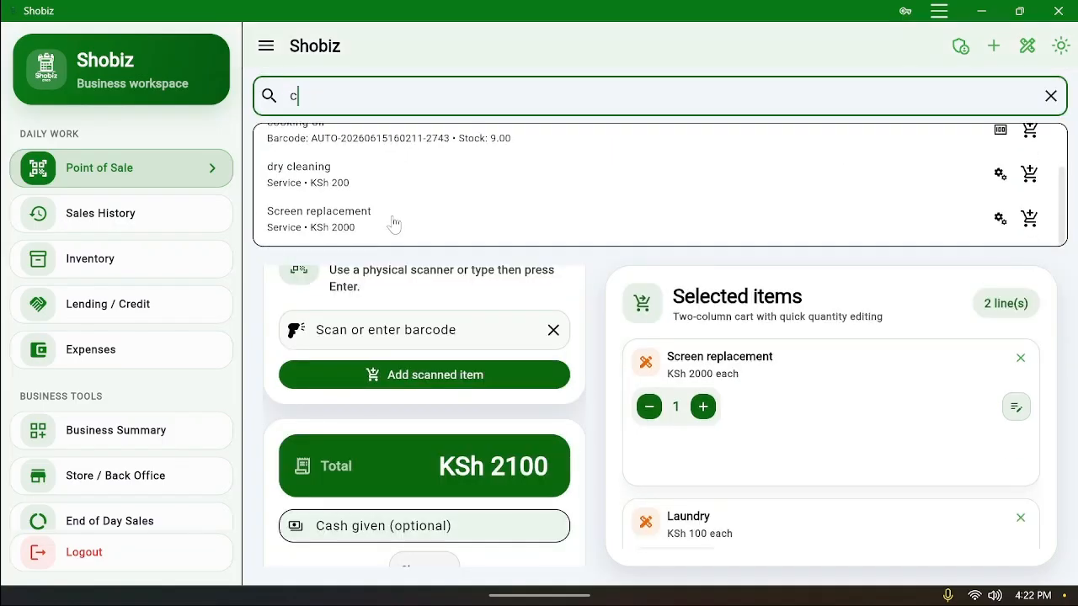
scroll(394, 223, up, 2)
scroll(394, 223, down, 2)
scroll(394, 223, up, 2)
scroll(394, 223, down, 2)
scroll(394, 223, up, 2)
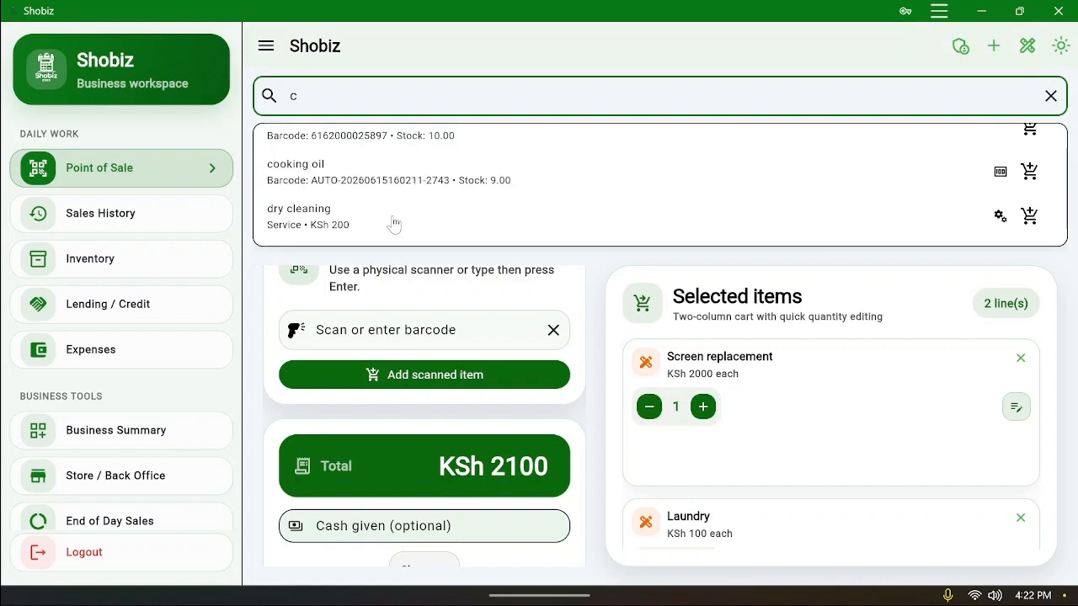
scroll(394, 223, down, 1)
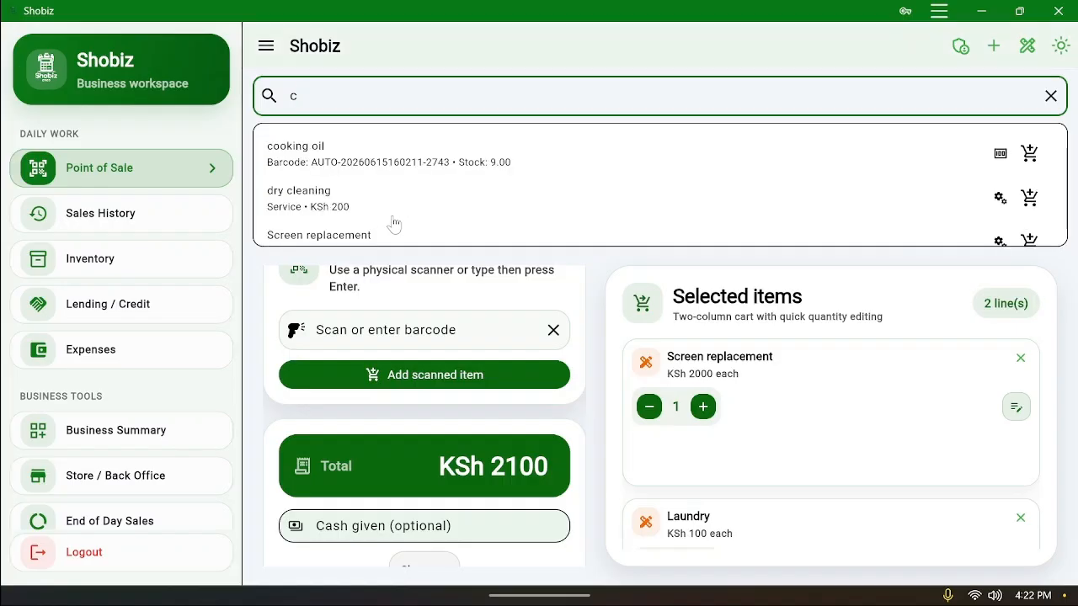
scroll(394, 223, down, 1)
scroll(394, 223, up, 2)
key(BackSpace)
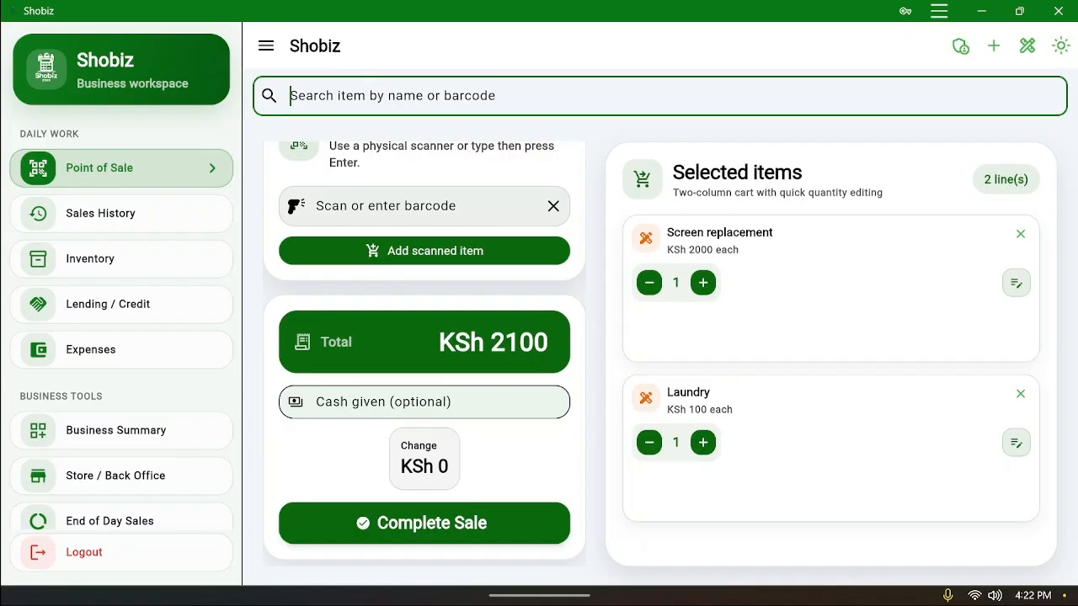
text(sim)
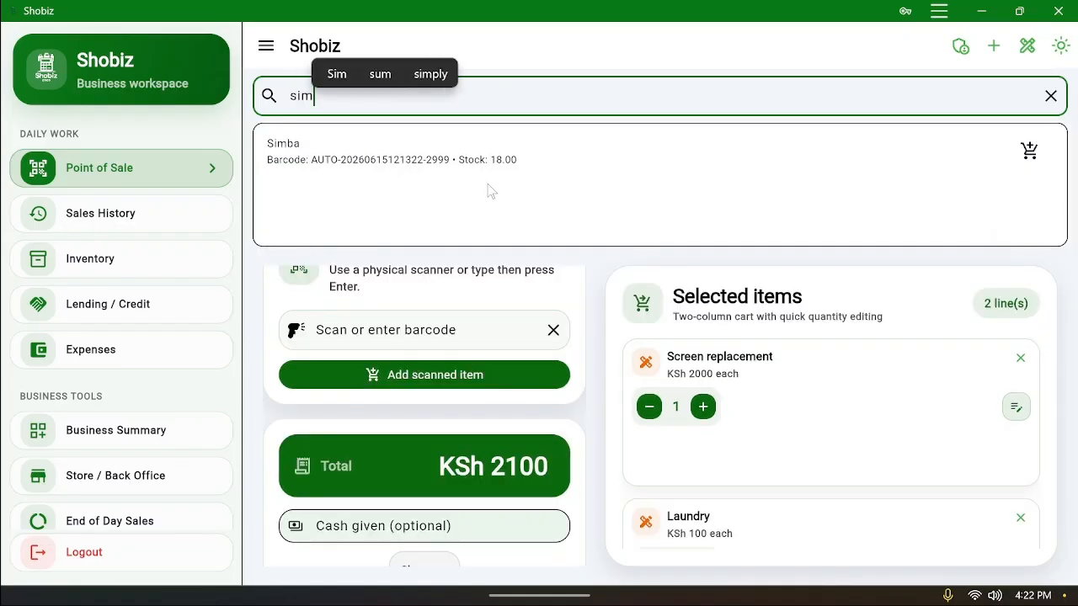
click(492, 169)
Complete the sale and save the KSh 3100 cash payment
scroll(787, 415, down, 3)
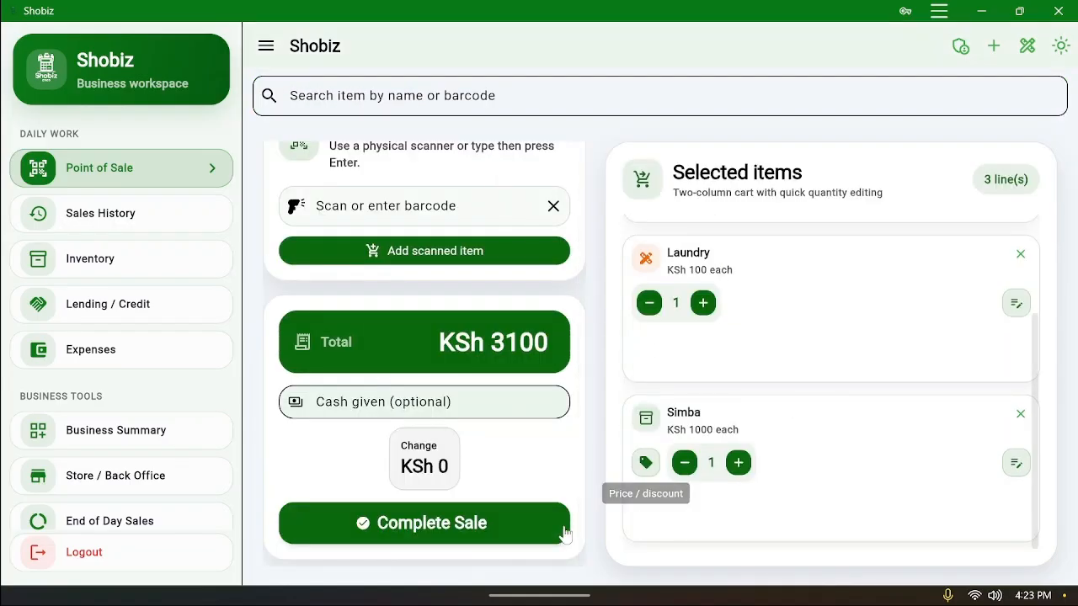
click(493, 532)
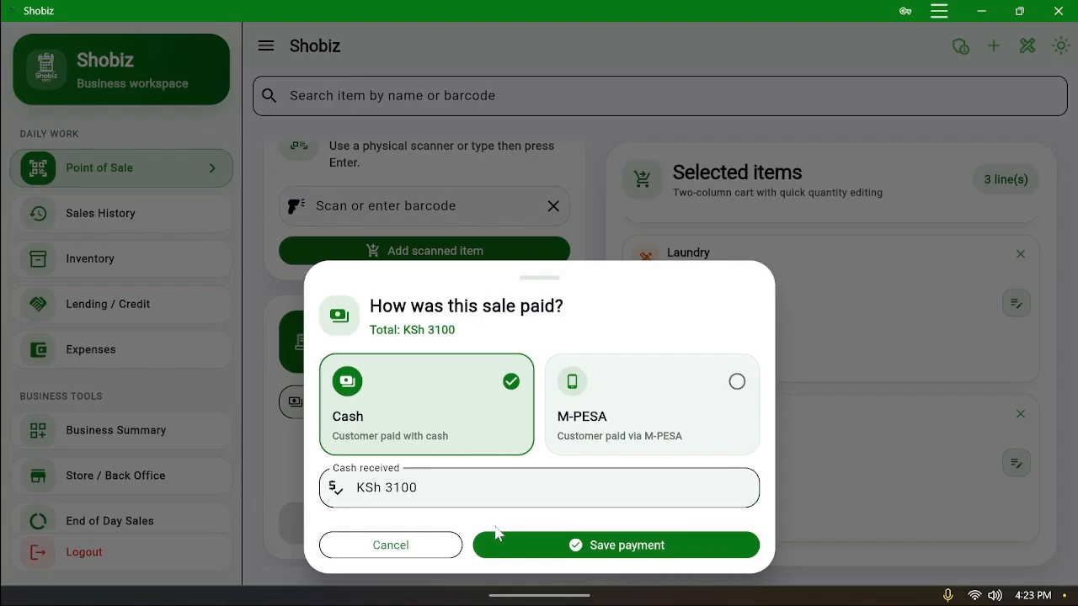
click(621, 556)
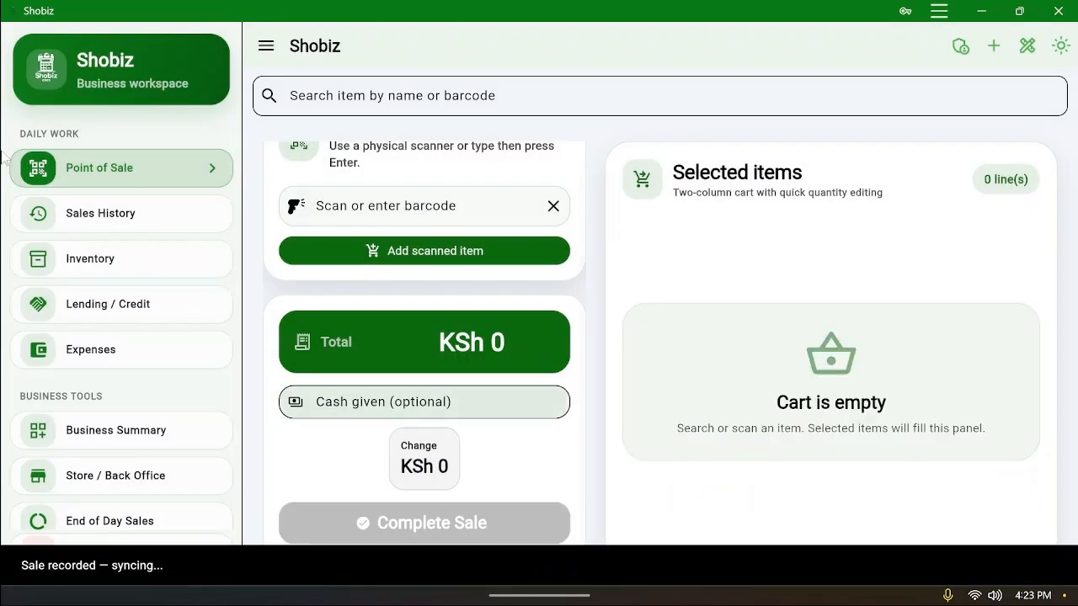
click(112, 213)
scroll(672, 345, down, 5)
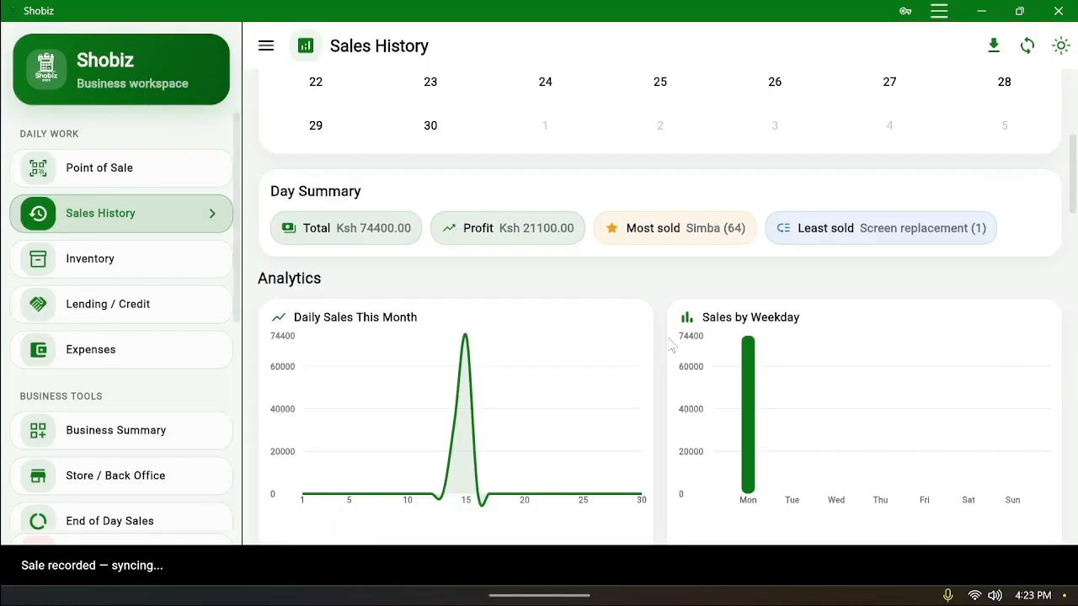
scroll(672, 345, down, 10)
scroll(493, 293, down, 2)
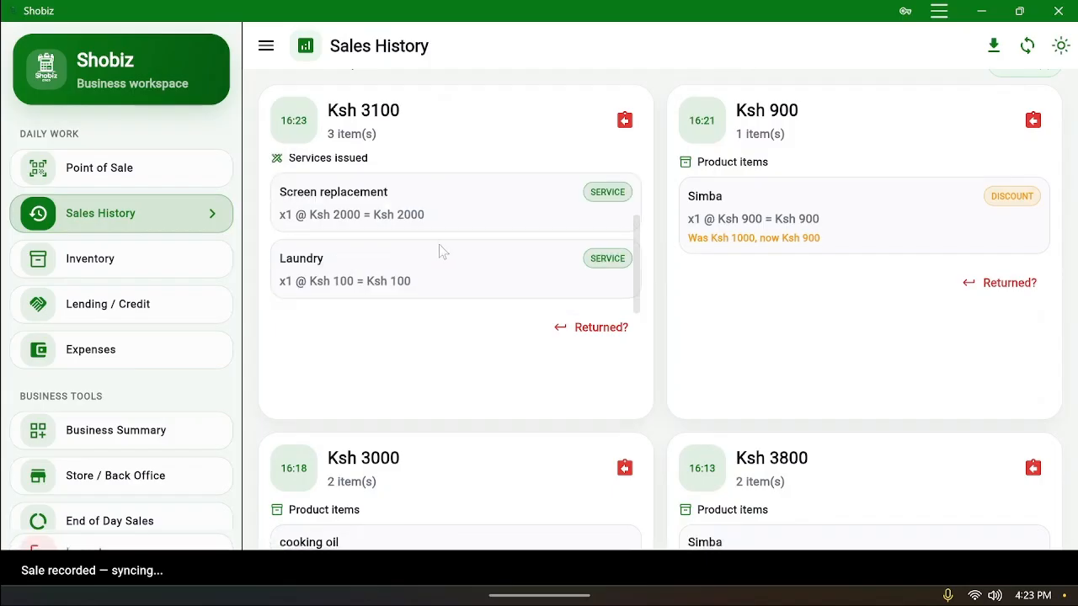
scroll(439, 244, up, 3)
scroll(439, 244, down, 3)
scroll(510, 221, up, 7)
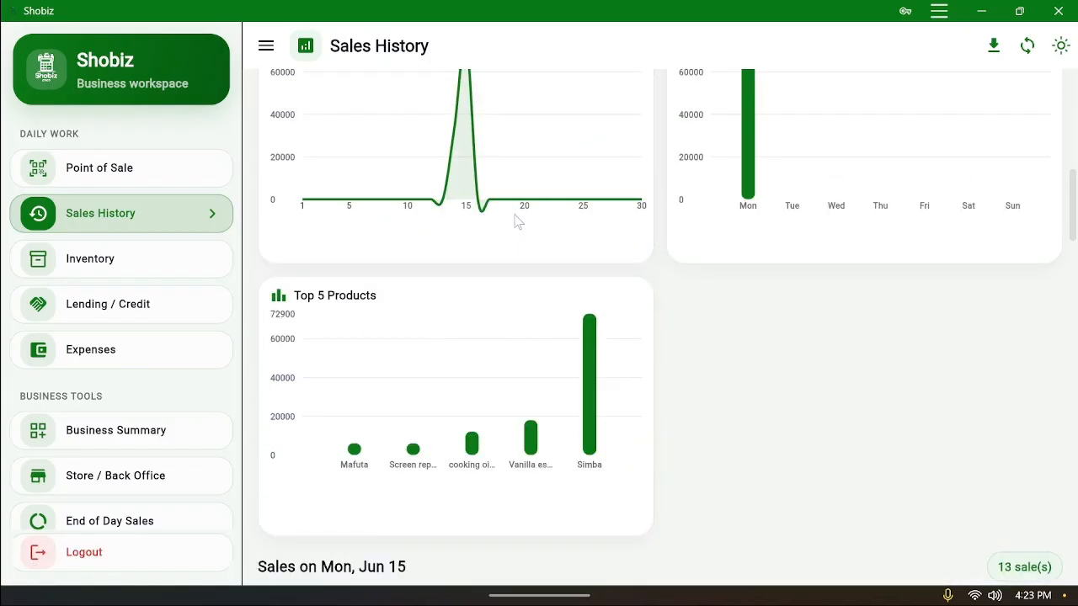
scroll(516, 220, up, 8)
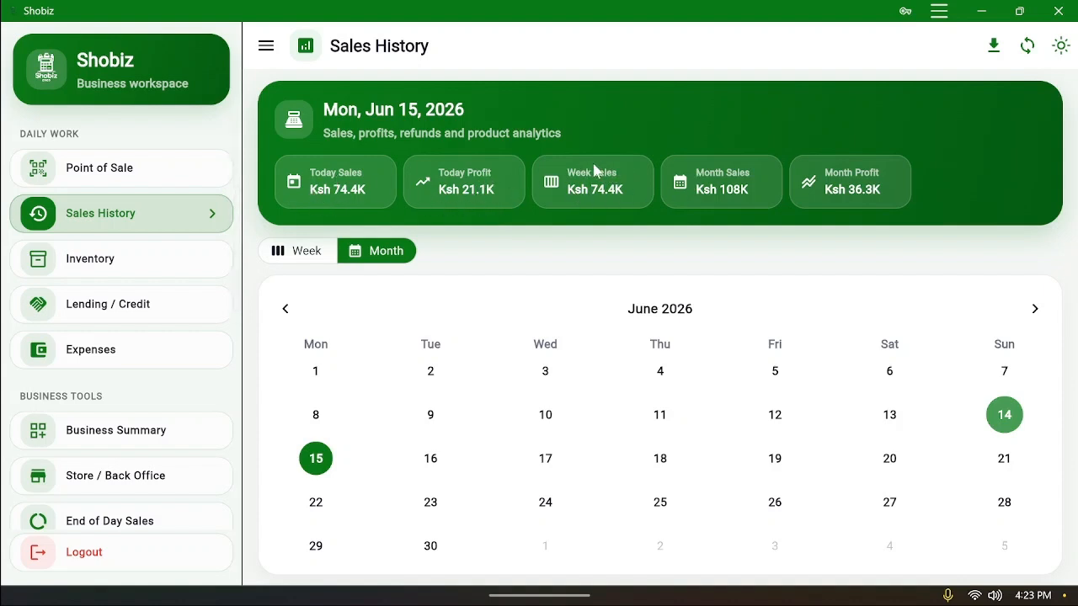
scroll(804, 290, down, 4)
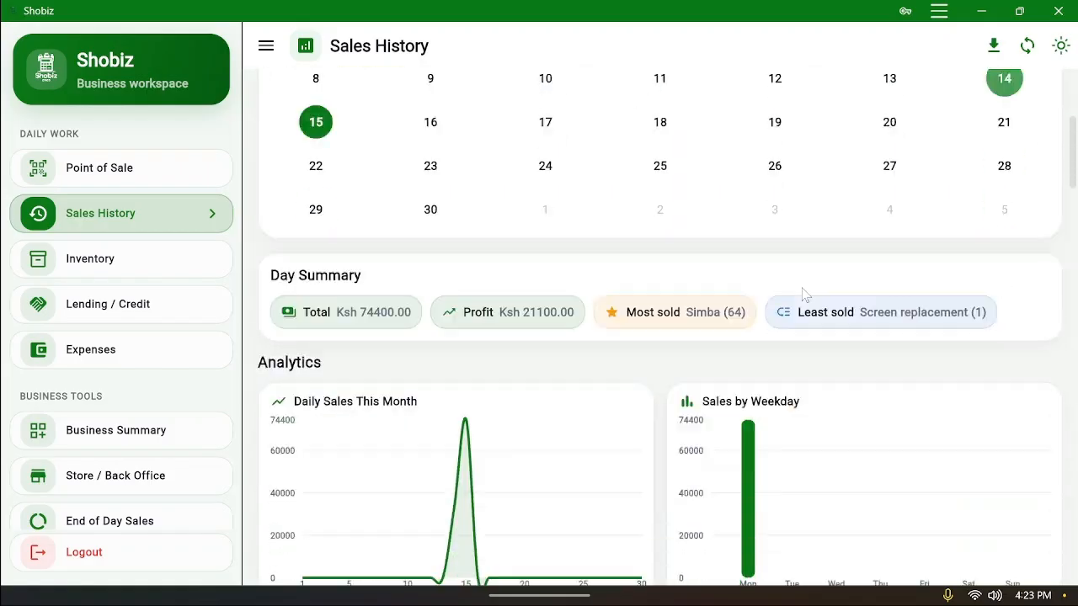
scroll(804, 293, down, 5)
click(111, 175)
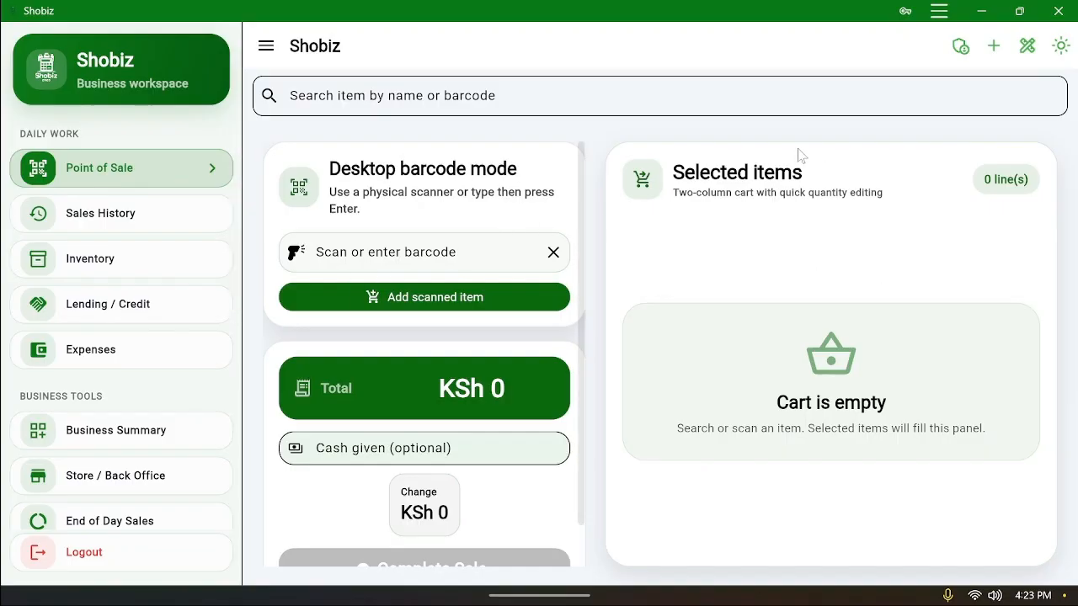
Log in with the admin email and password and set this device's role to Employee
click(958, 48)
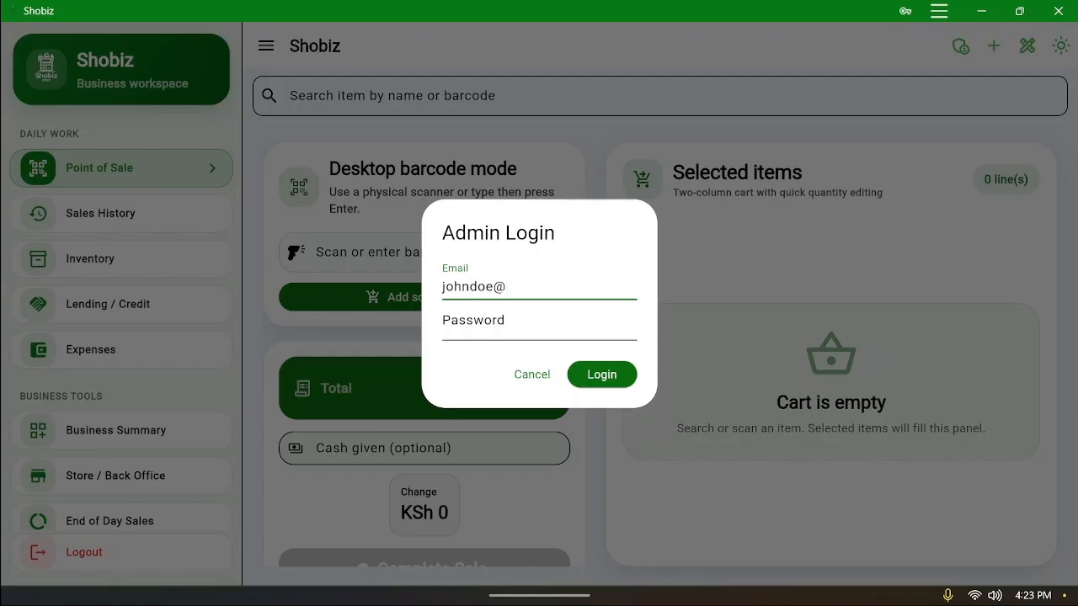
text(gmail.com)
click(539, 323)
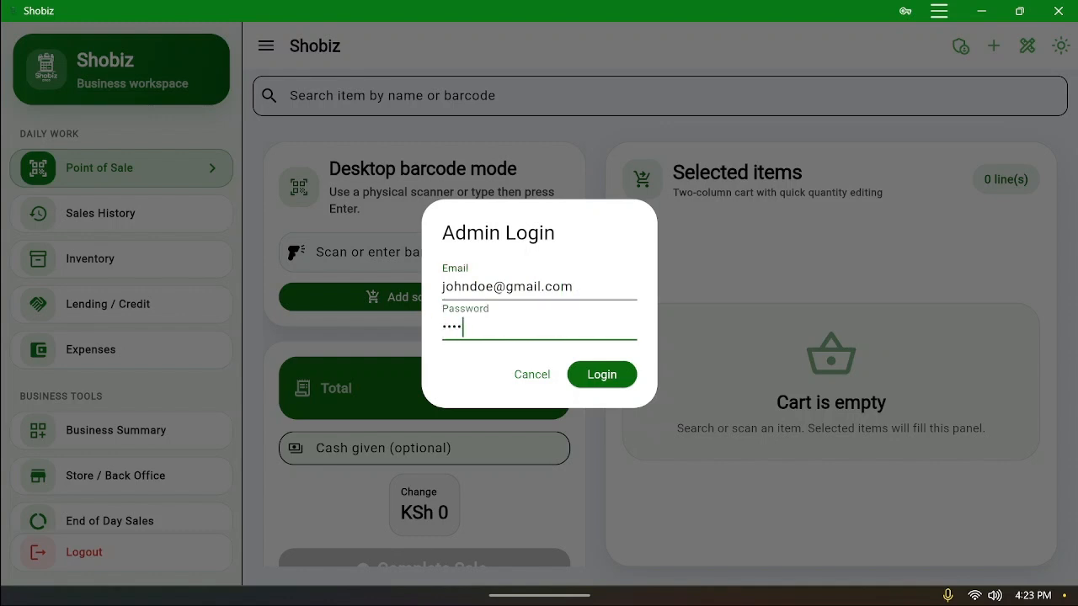
click(623, 380)
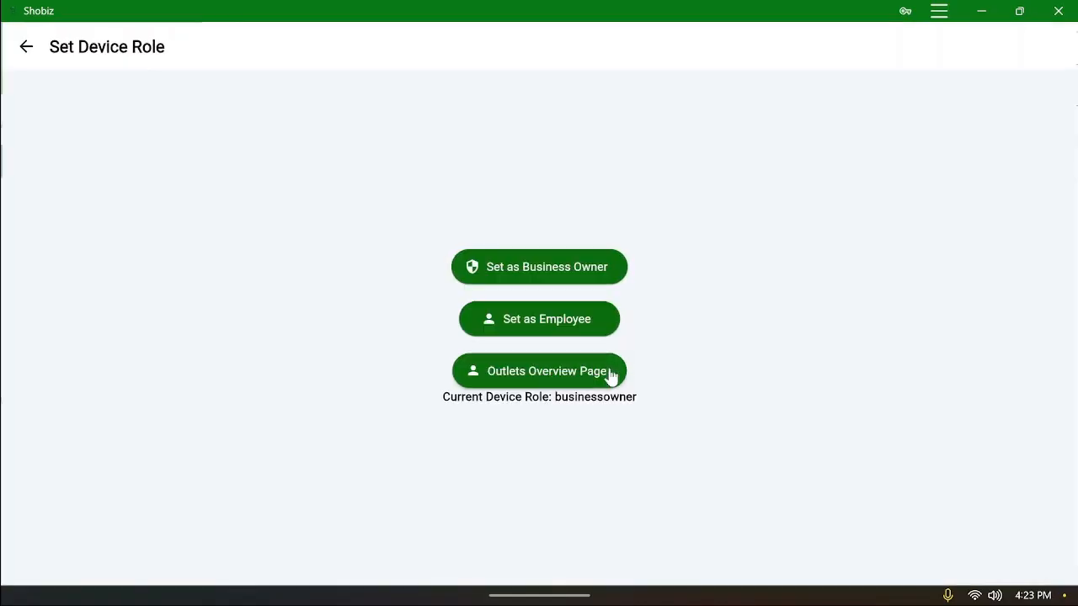
click(558, 328)
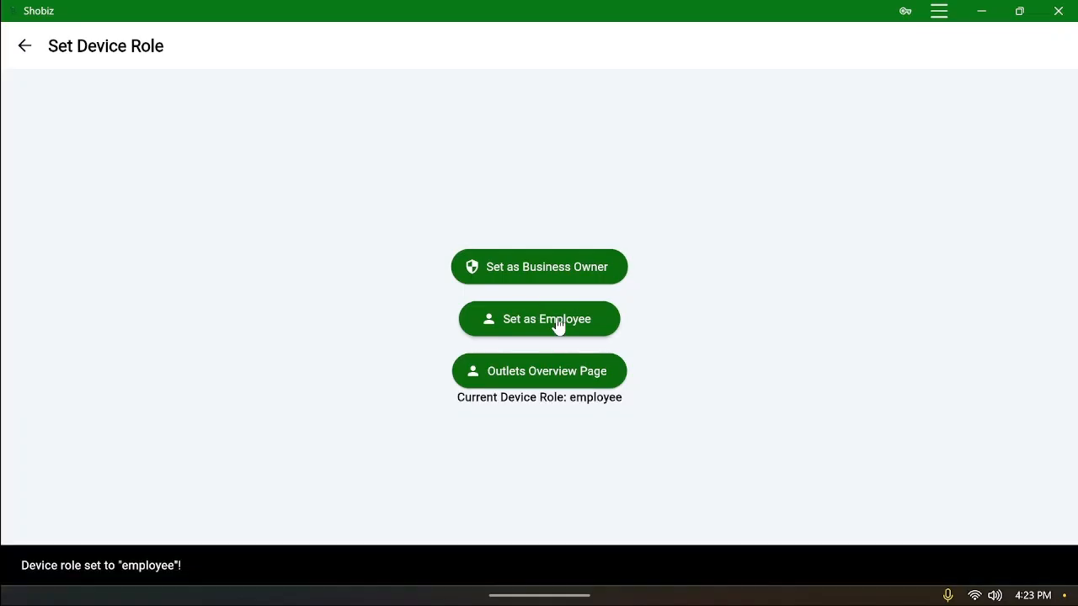
click(25, 46)
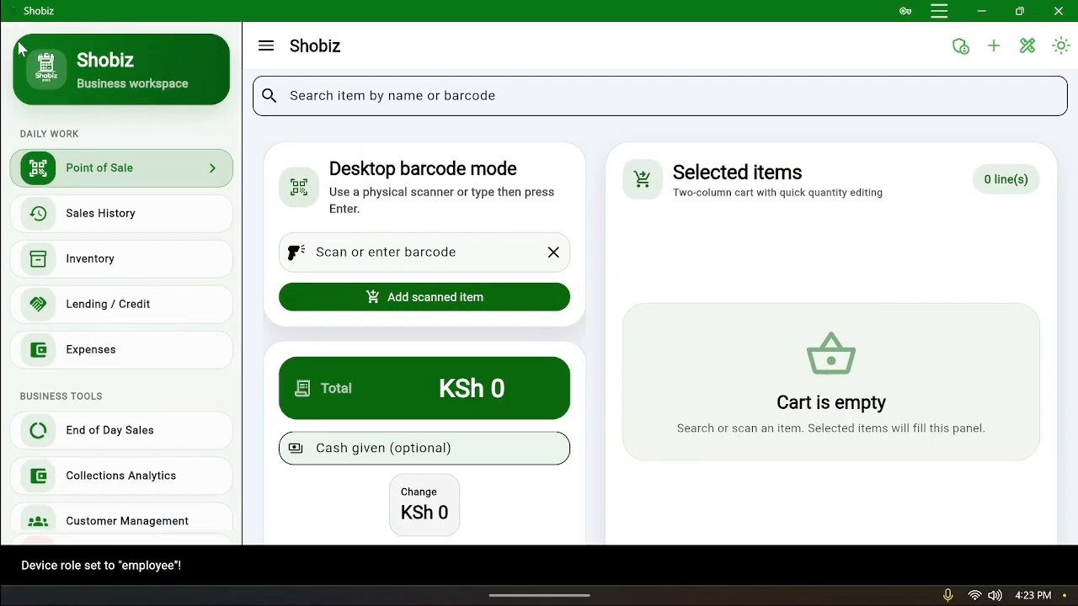
Browse the sales history and the full, unfiltered inventory list
click(97, 220)
scroll(738, 340, up, 5)
scroll(740, 318, up, 3)
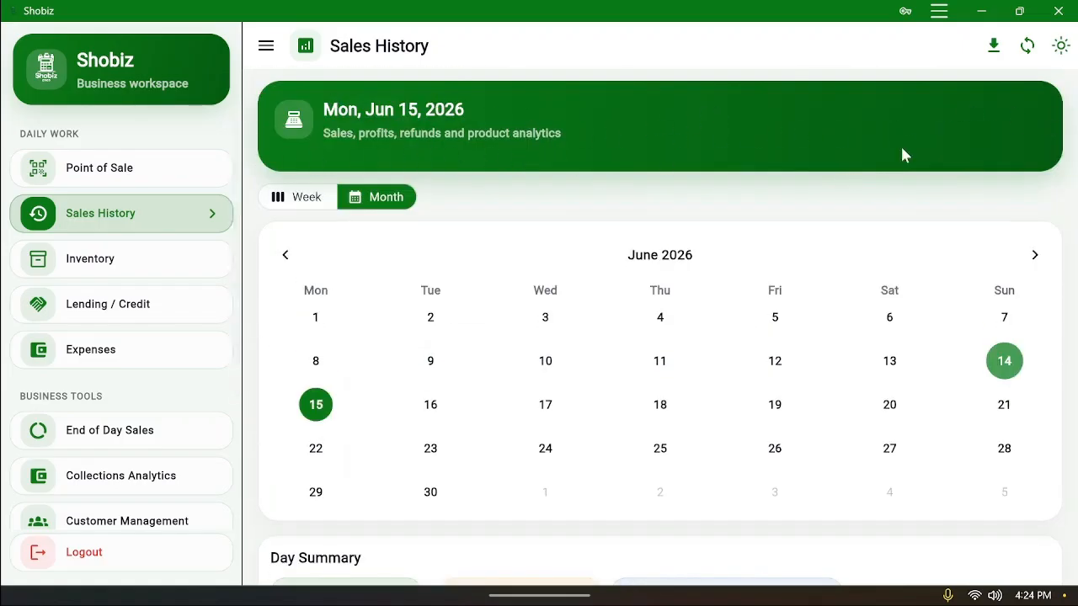
scroll(741, 223, down, 8)
scroll(766, 252, down, 6)
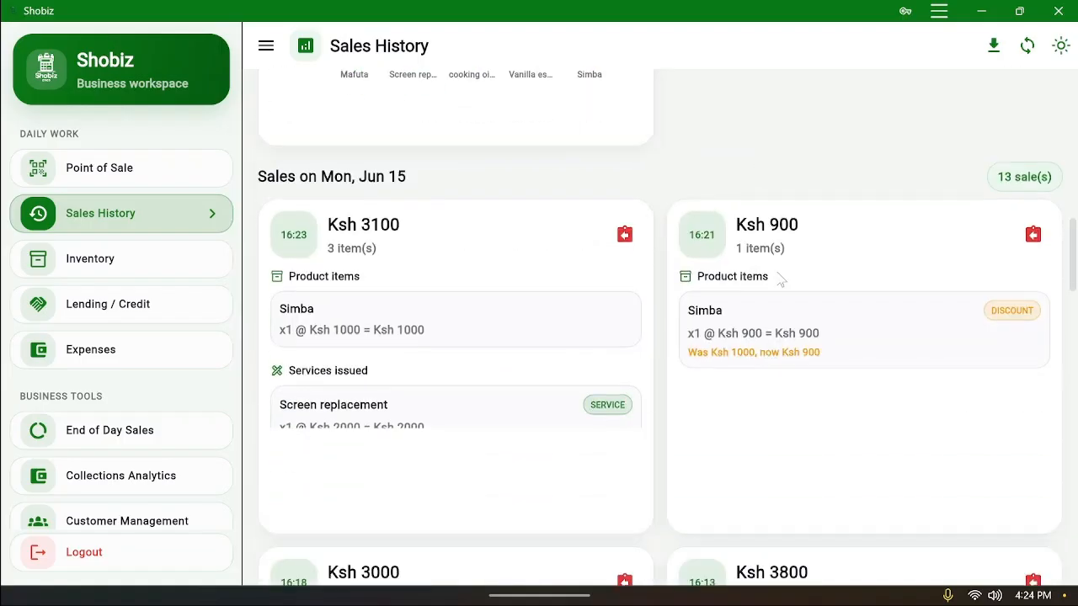
click(69, 271)
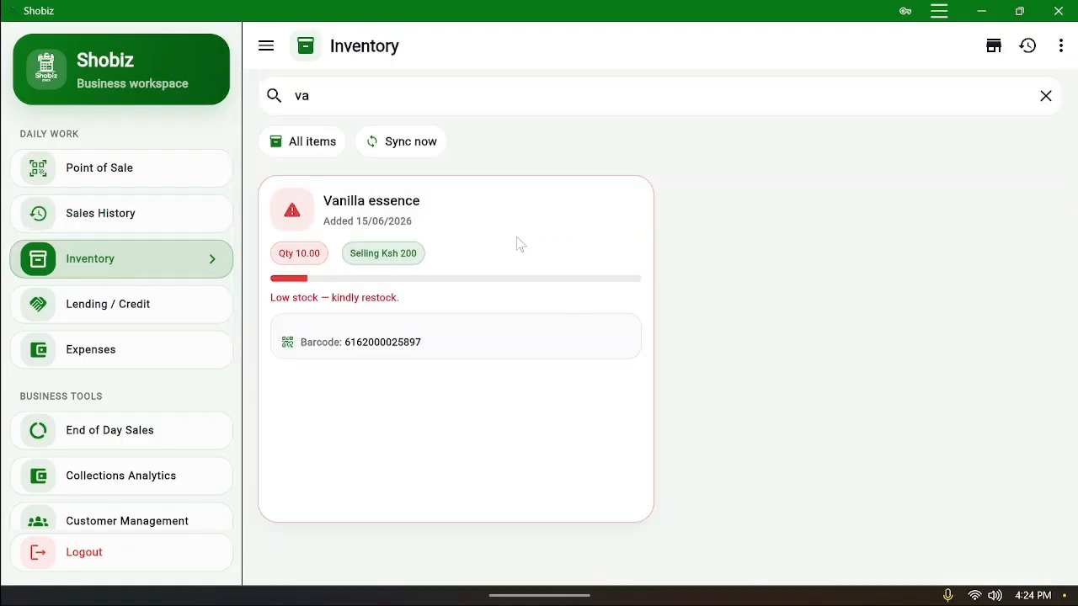
click(1061, 101)
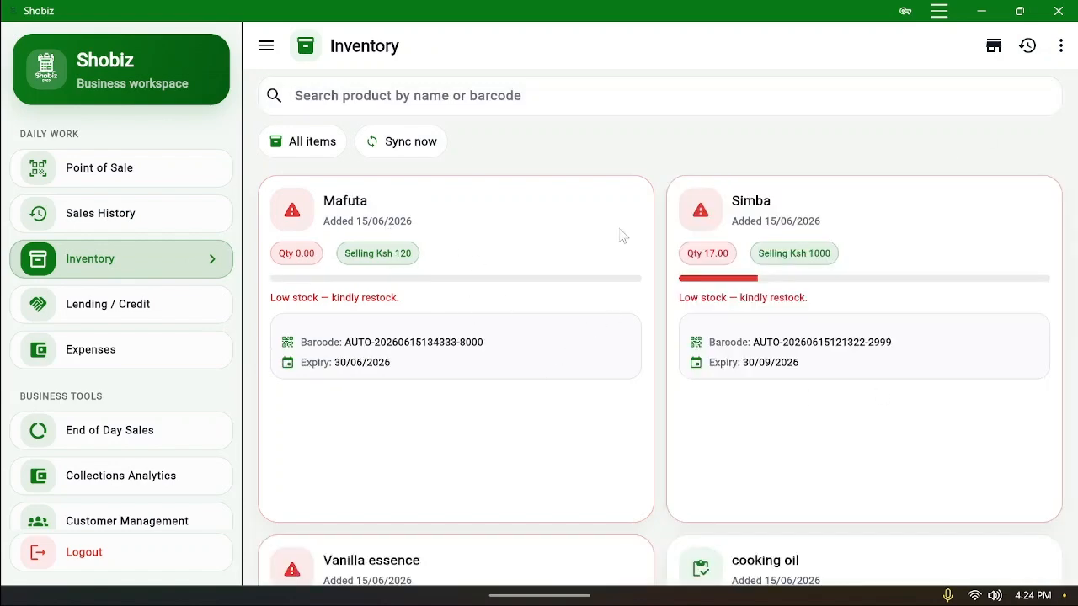
scroll(779, 286, down, 5)
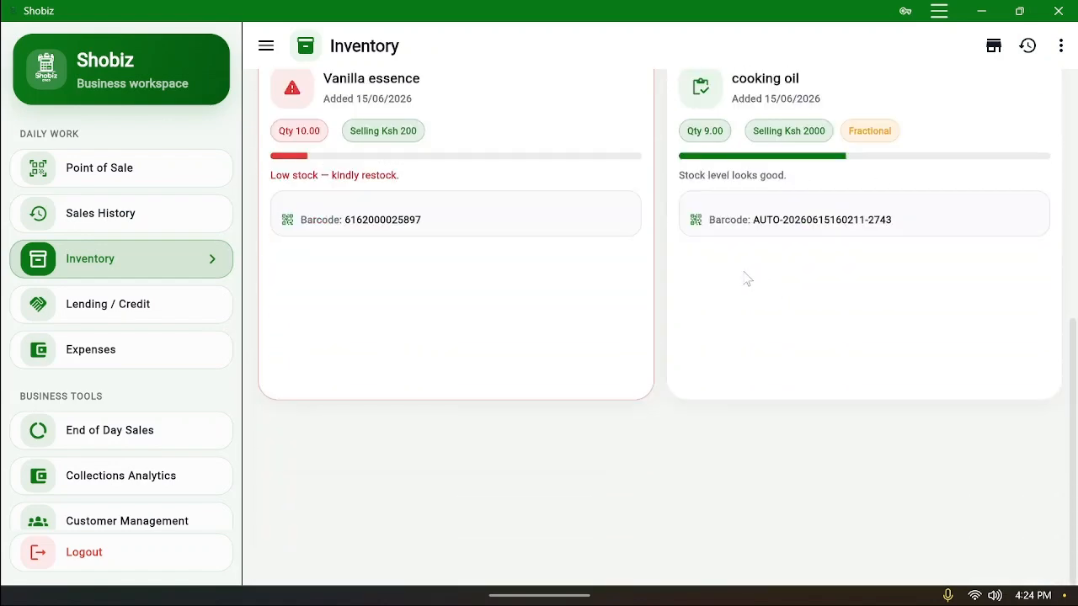
scroll(704, 325, up, 5)
scroll(736, 345, down, 5)
scroll(738, 345, up, 5)
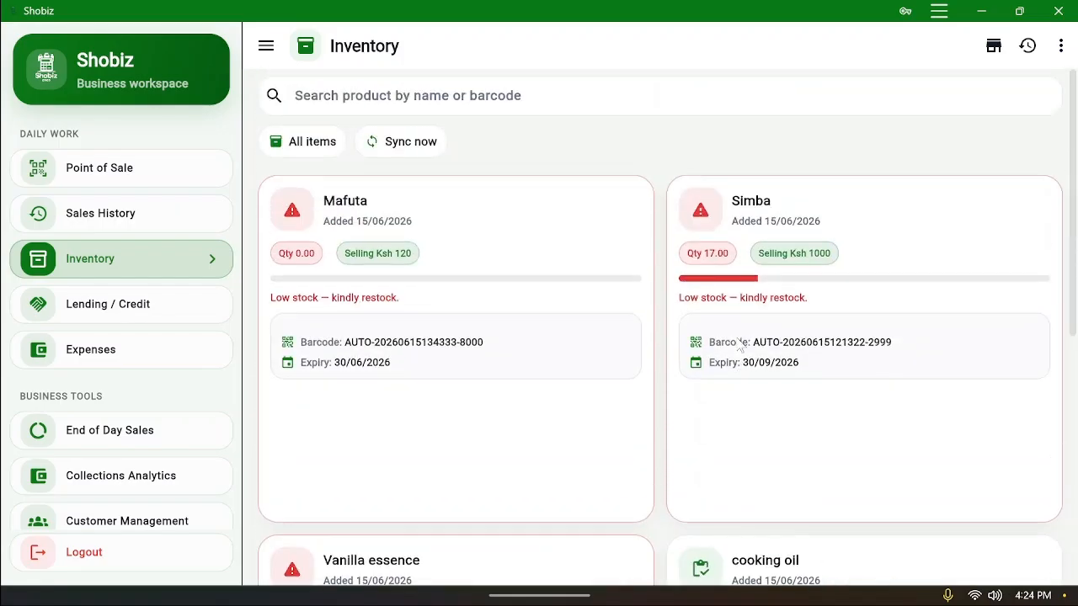
Look through the Loans and other sidebar pages, ending on June 2026 Expenses
click(160, 311)
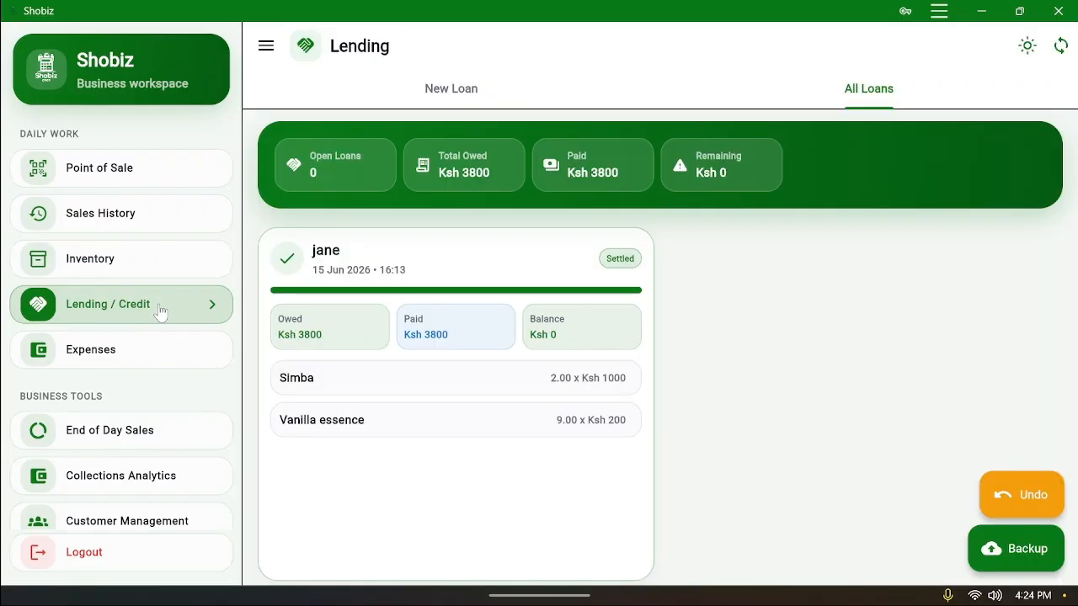
click(132, 351)
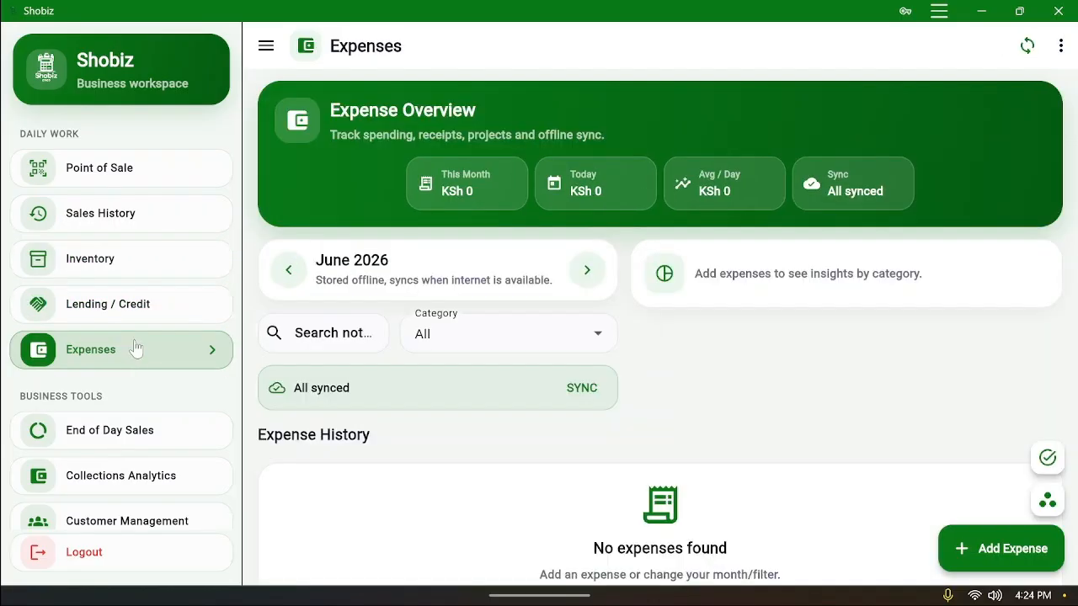
scroll(163, 442, down, 1)
scroll(165, 438, down, 3)
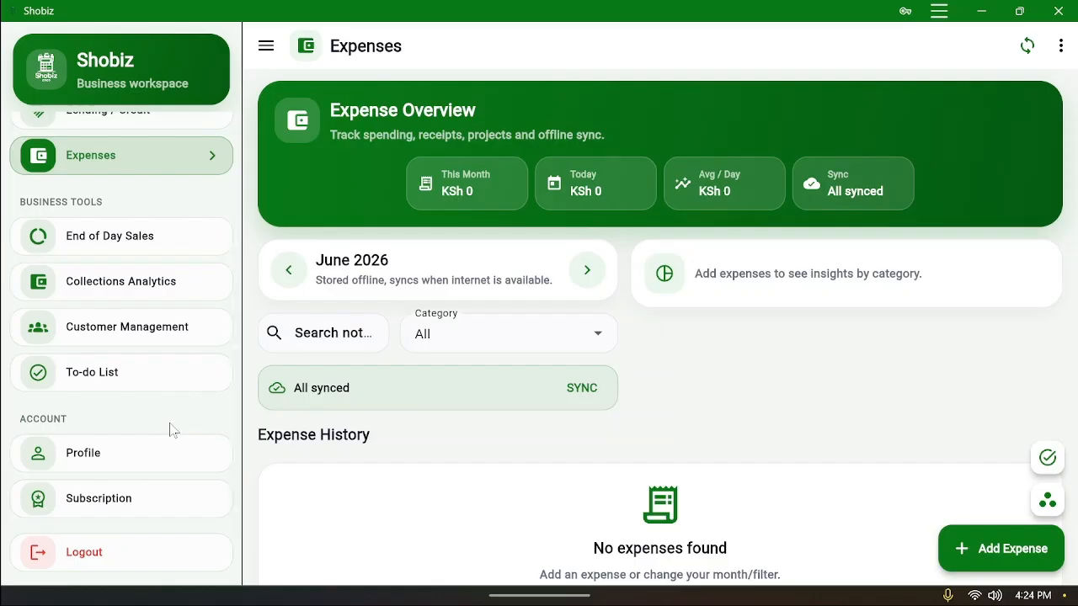
scroll(175, 412, up, 4)
click(145, 179)
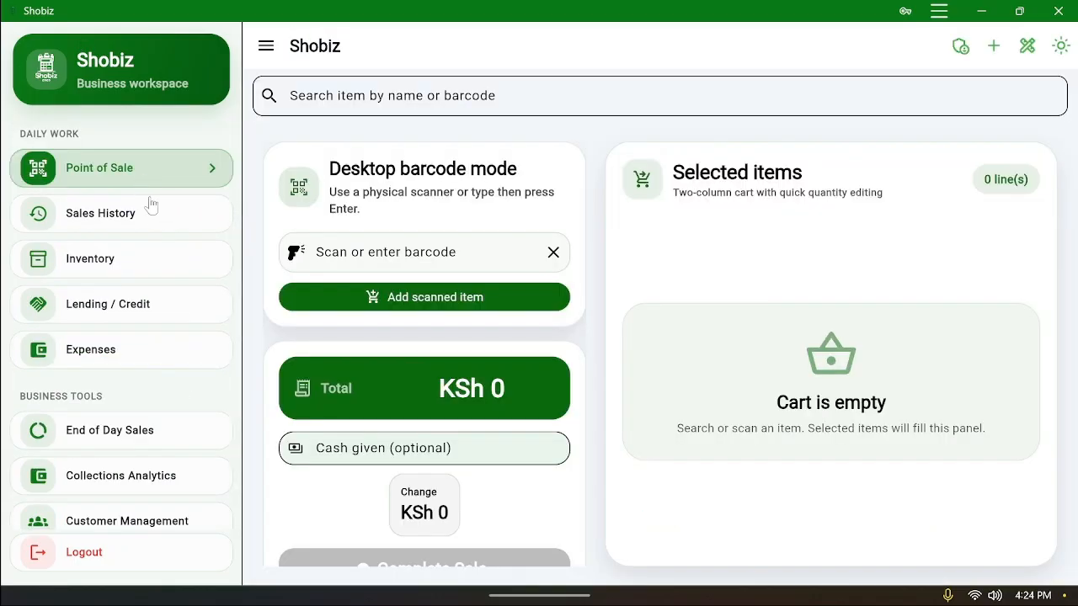
click(156, 217)
click(168, 266)
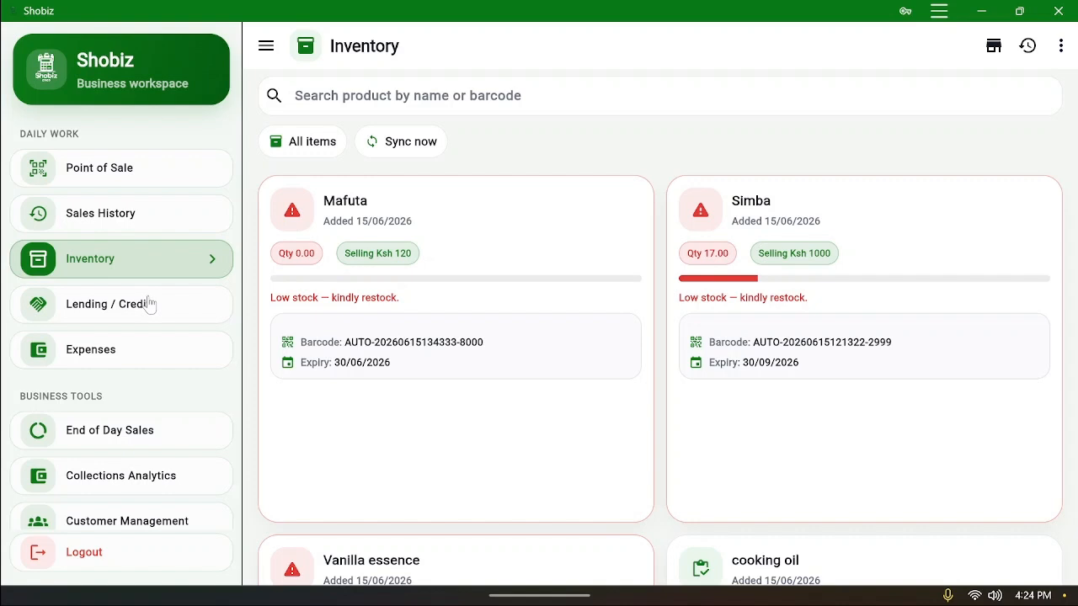
click(149, 358)
Record a KSh 10,000 Rent expense noted 'rent', paid by M-Pesa
scroll(799, 429, down, 2)
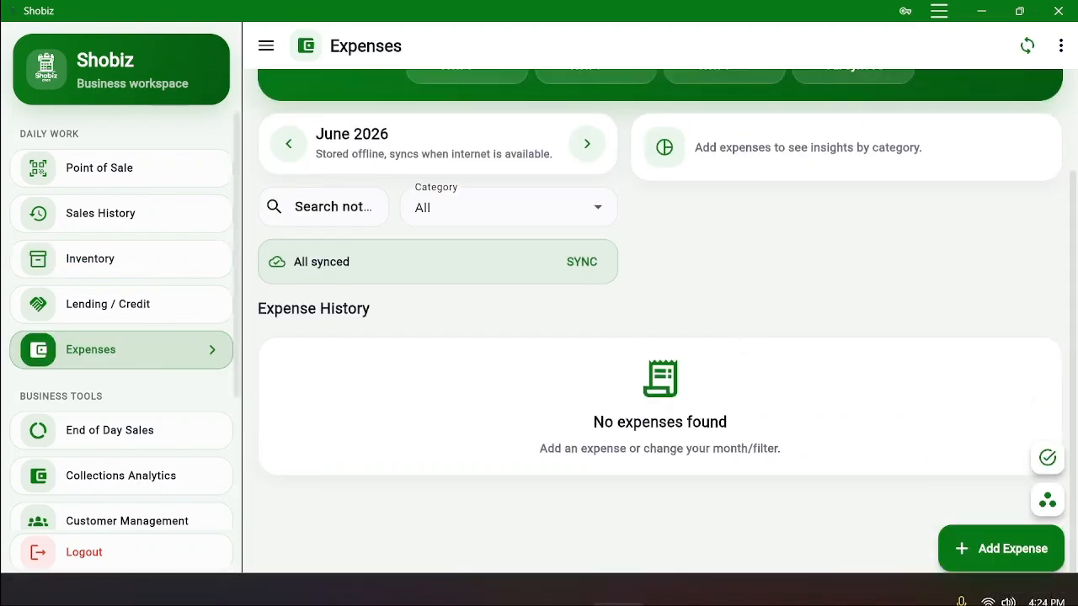
click(1010, 548)
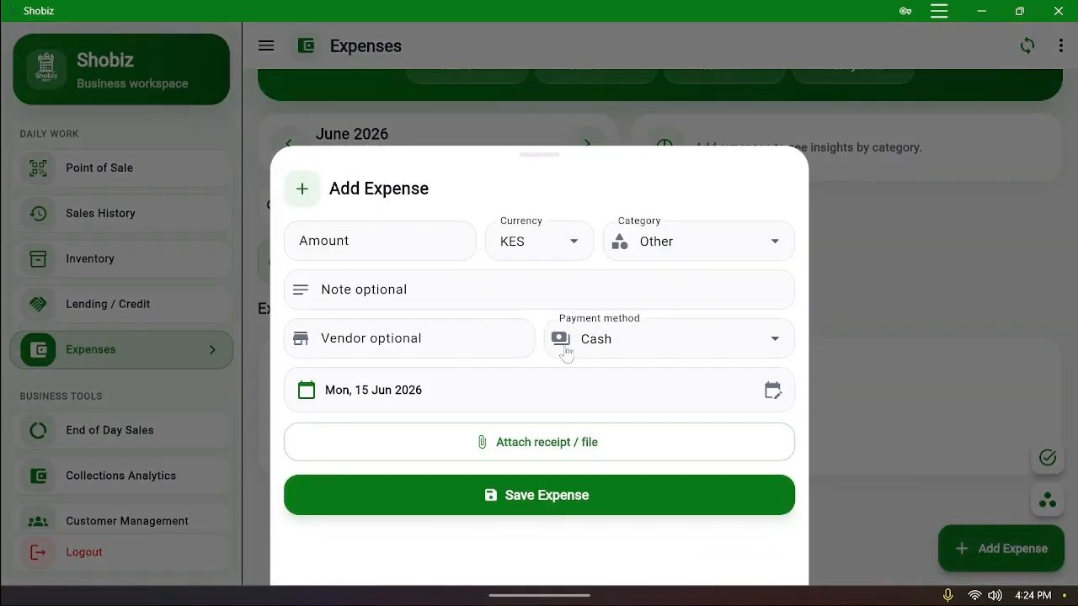
click(379, 241)
text(10000)
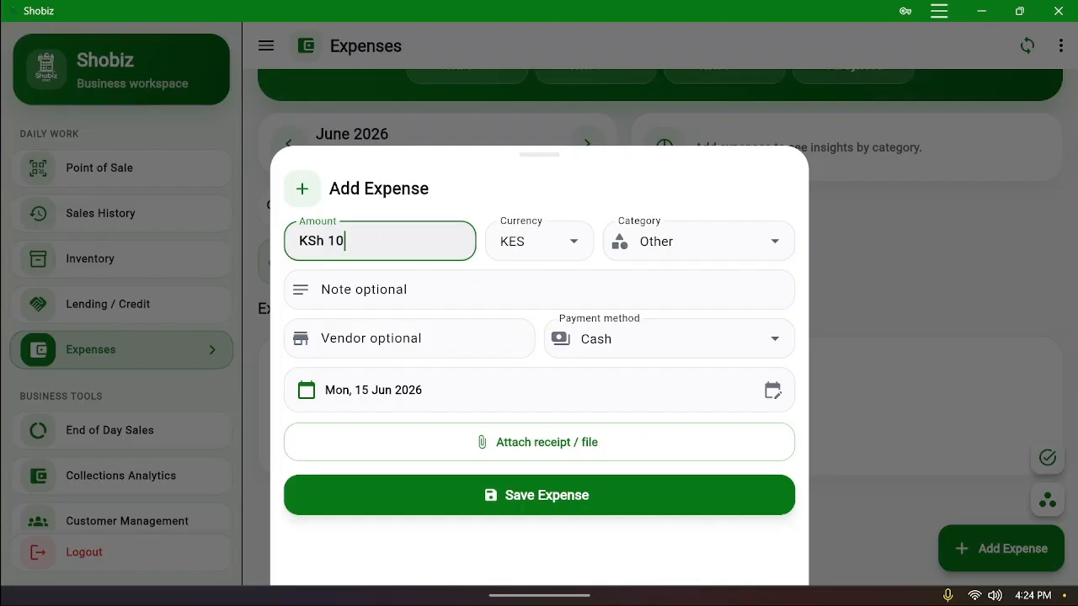
click(654, 232)
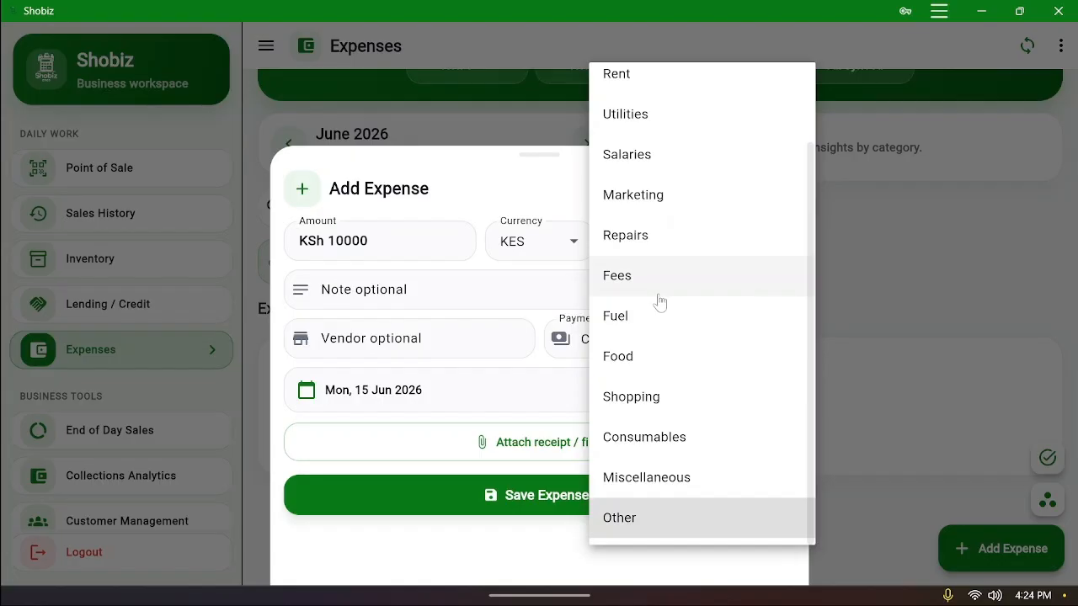
click(638, 74)
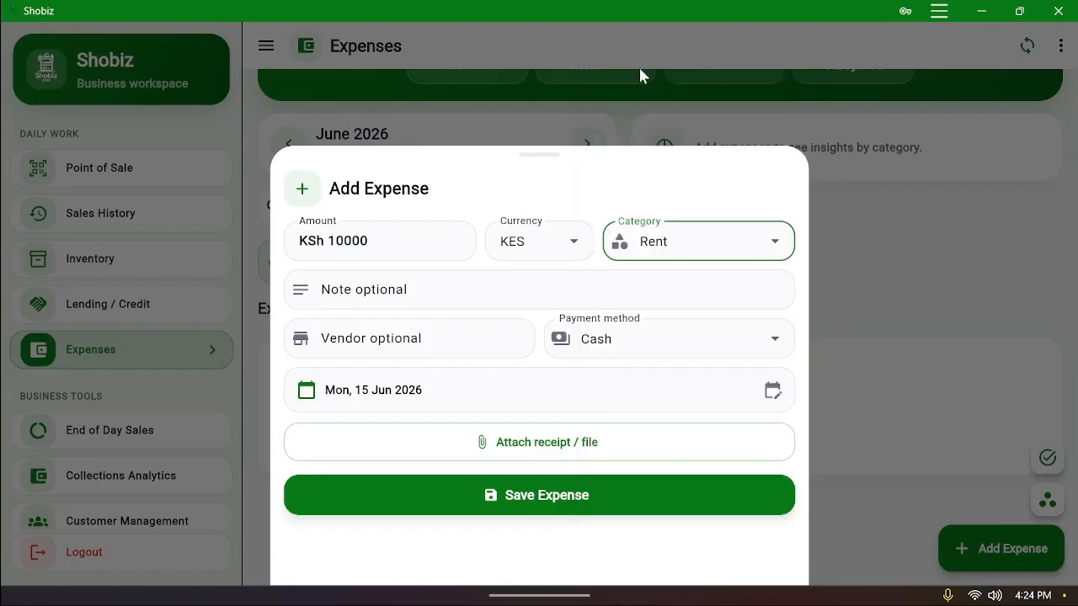
click(539, 289)
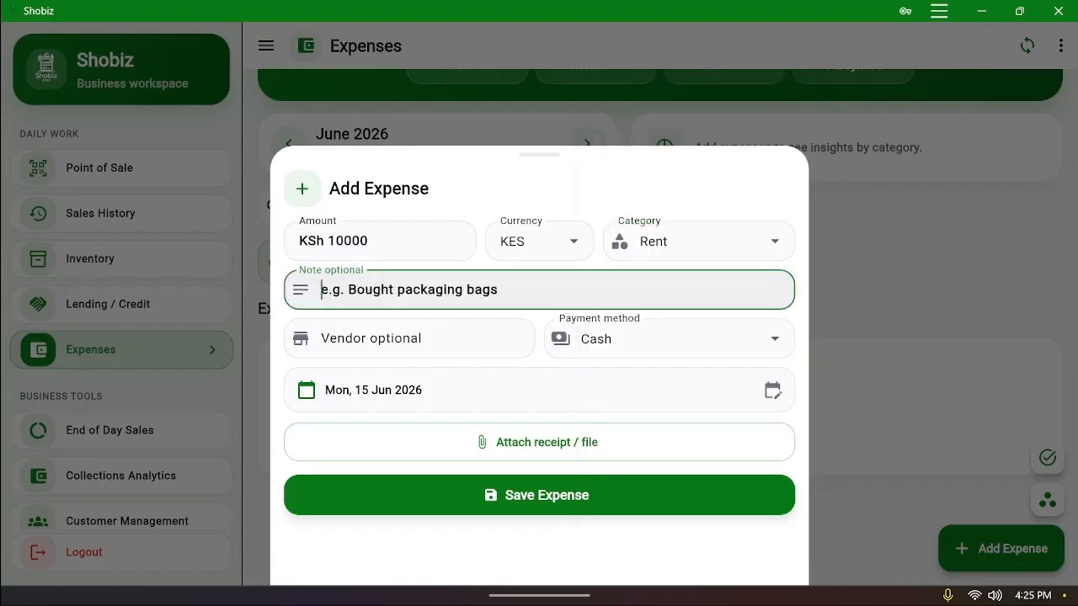
text(rent)
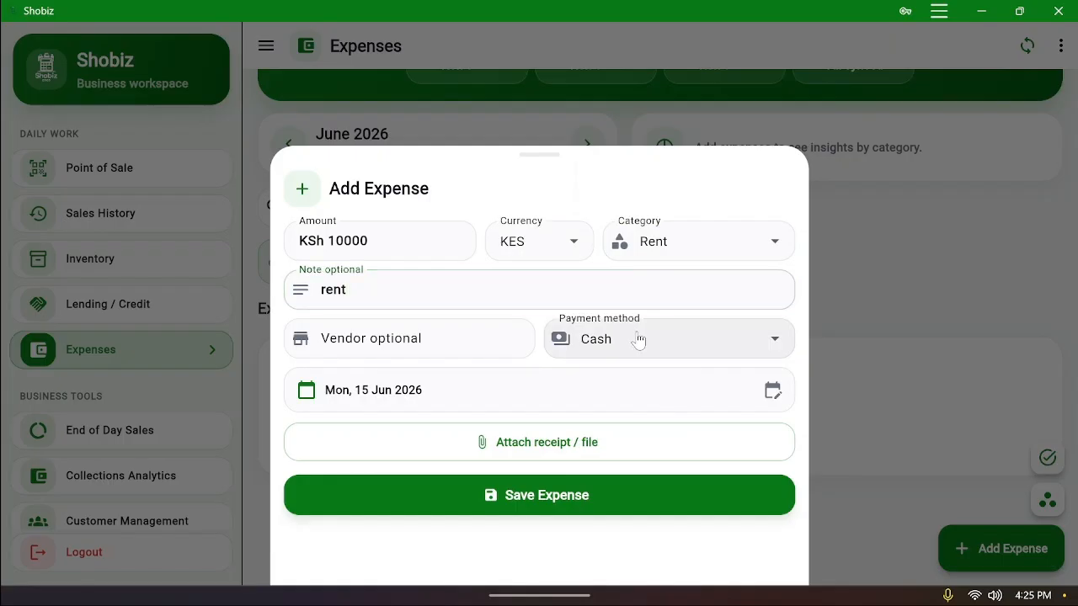
click(643, 339)
click(594, 289)
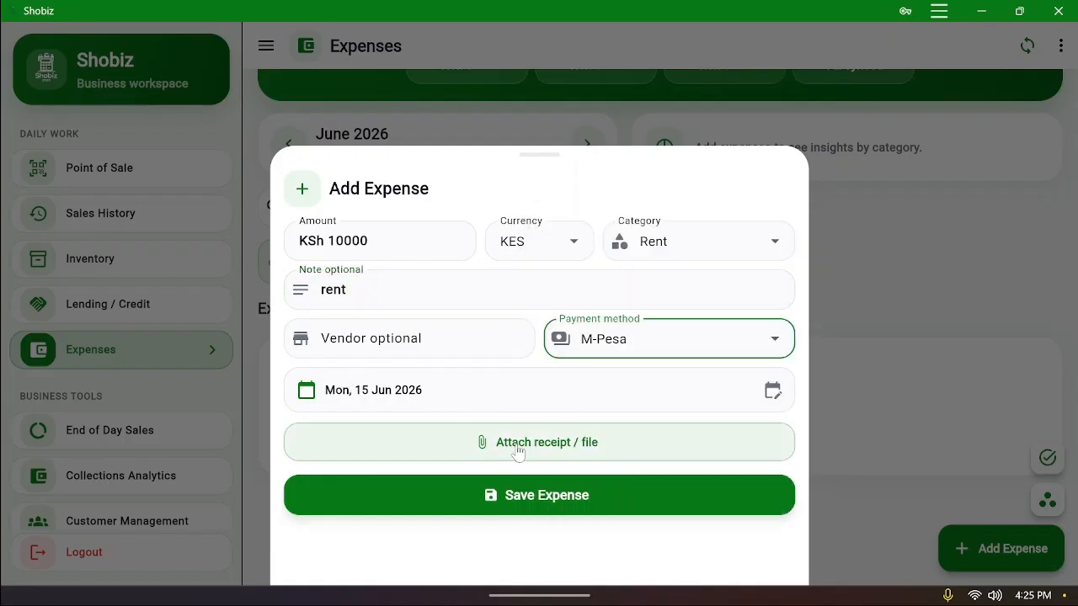
click(566, 493)
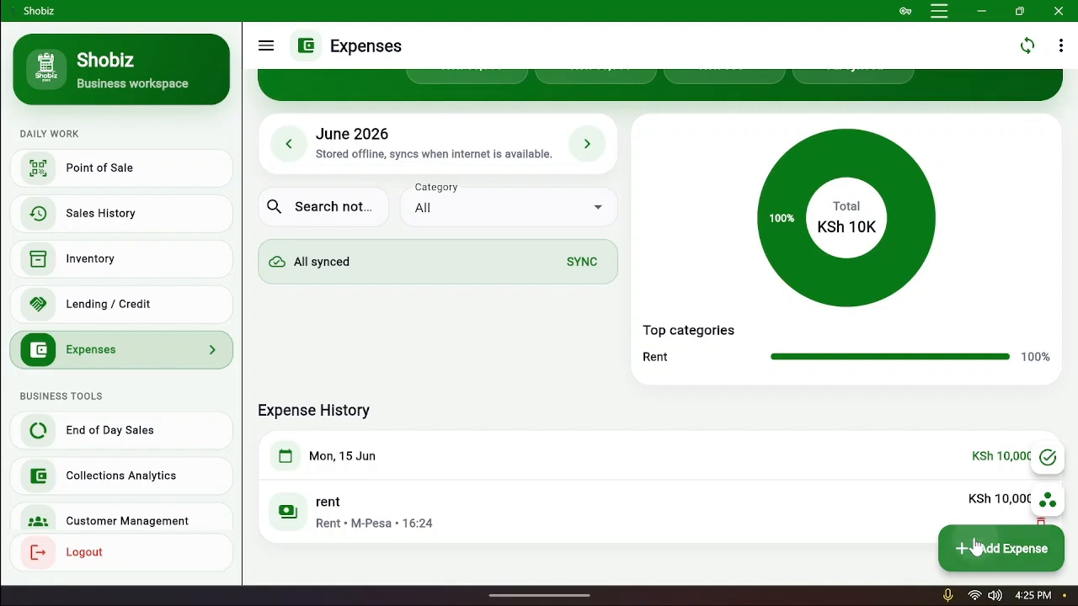
Record a KSh 200 Food expense noted 'lunch' with a vendor, paid by Airtel Money
click(976, 548)
click(328, 240)
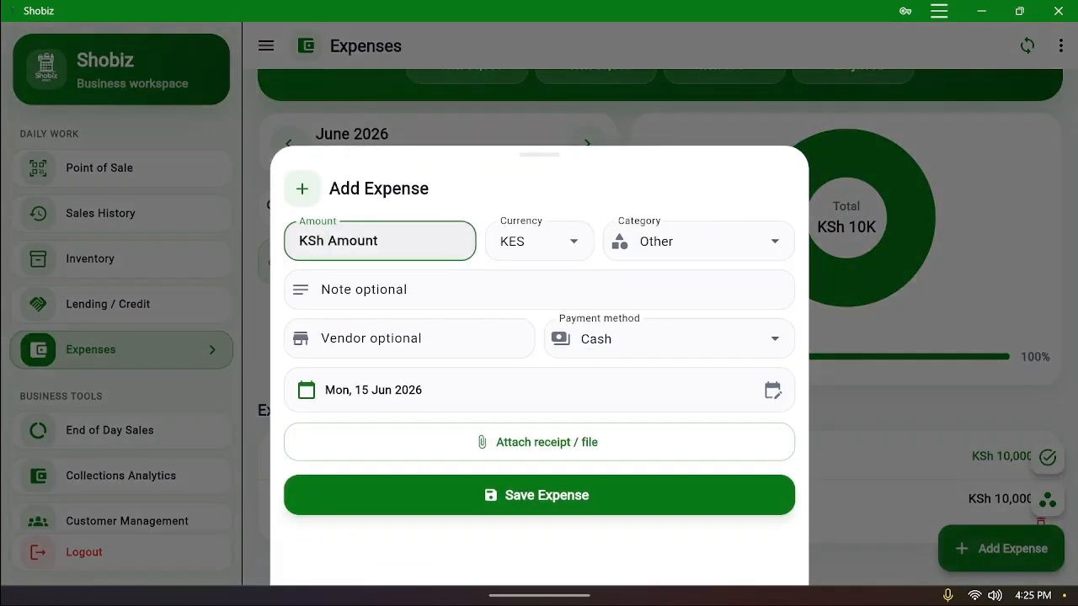
text(200)
click(747, 249)
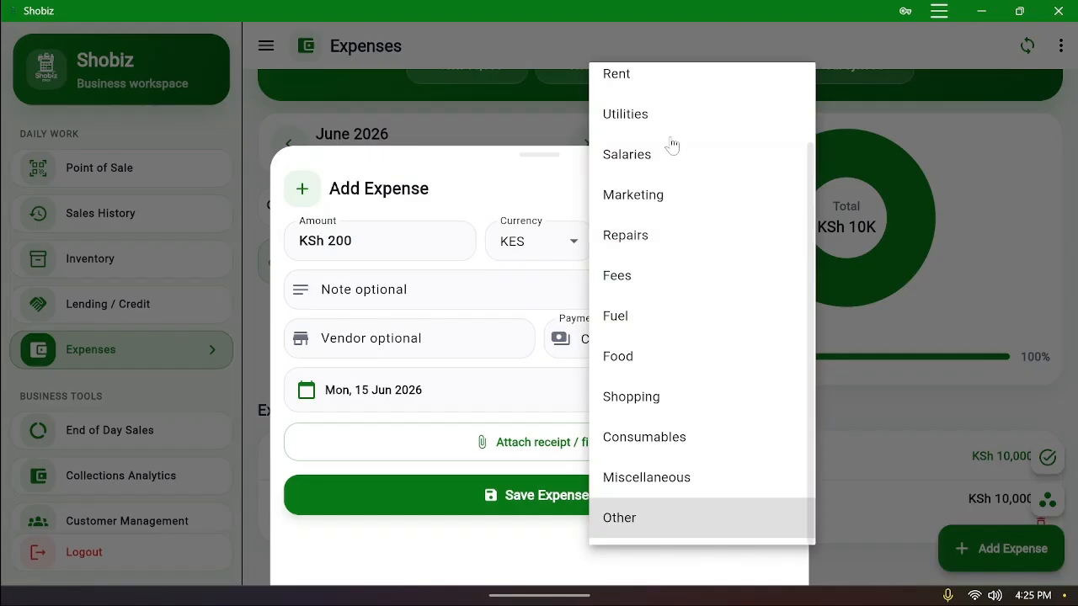
click(649, 363)
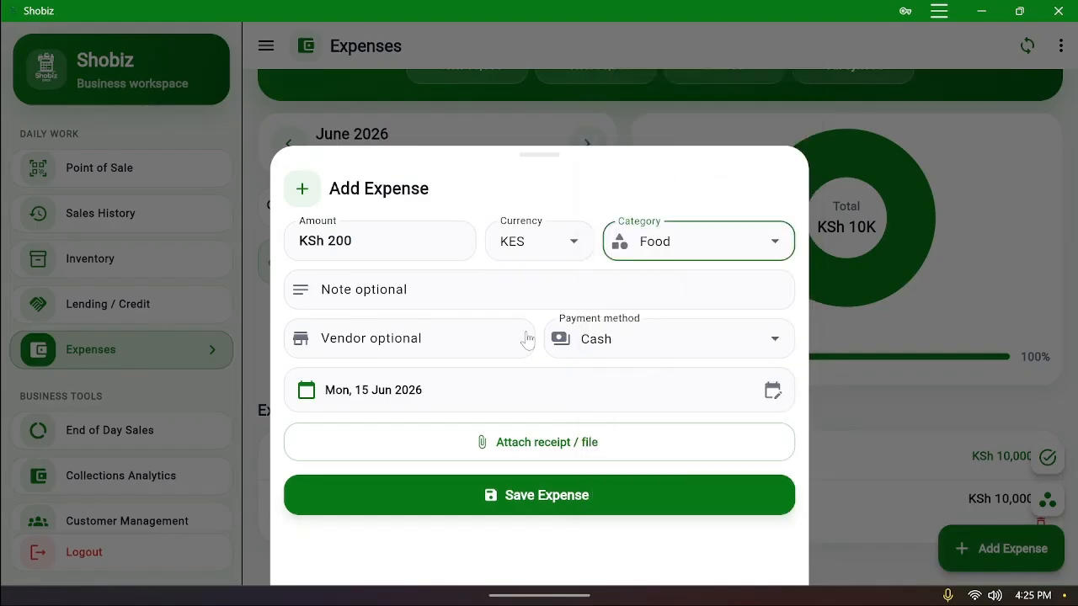
click(522, 289)
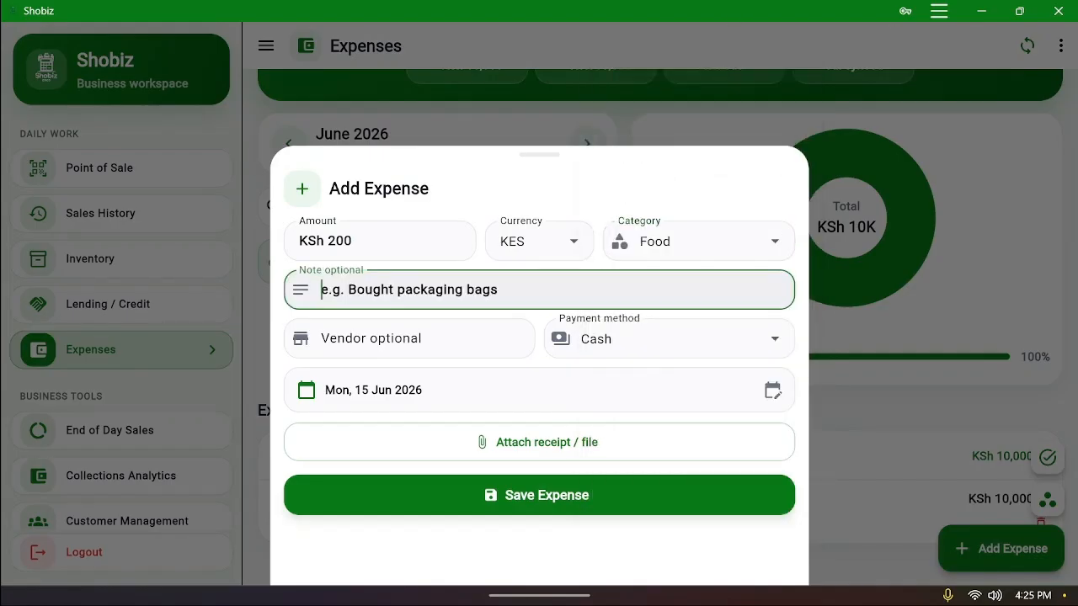
text(lunch)
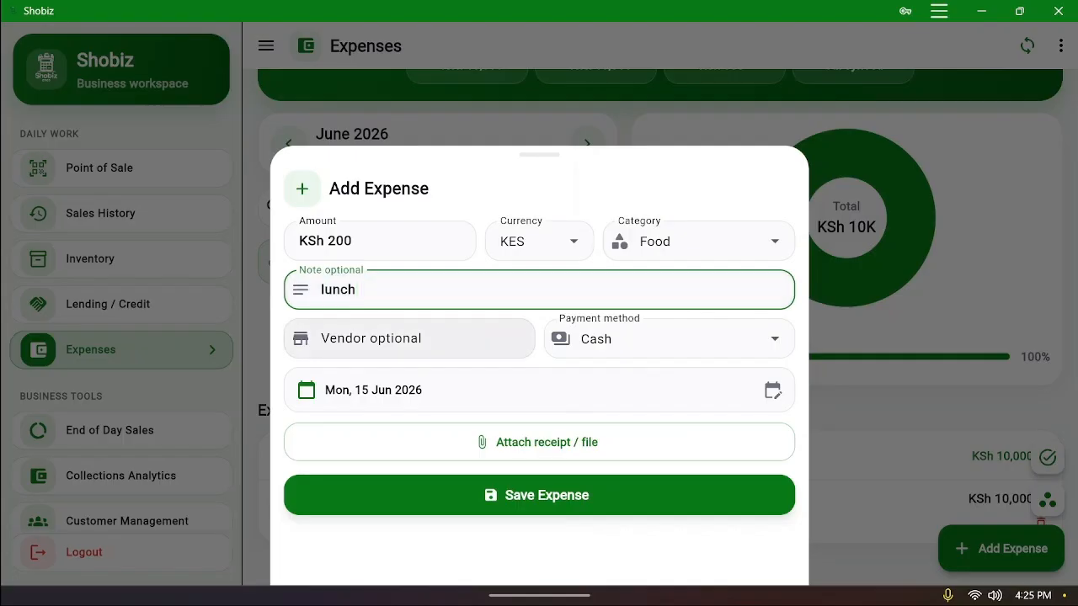
click(491, 350)
text(manda)
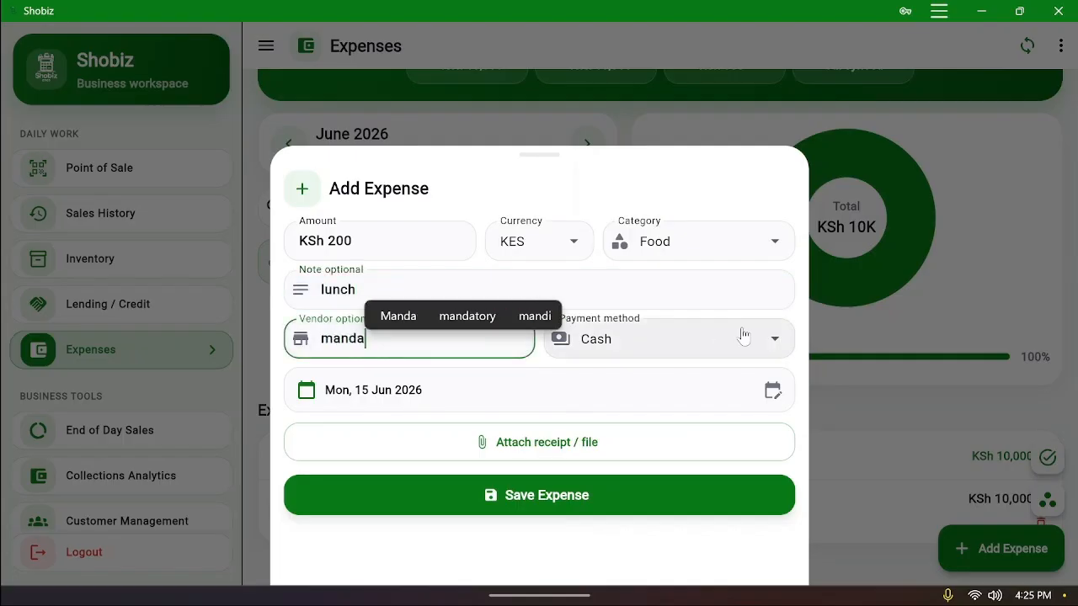
click(676, 337)
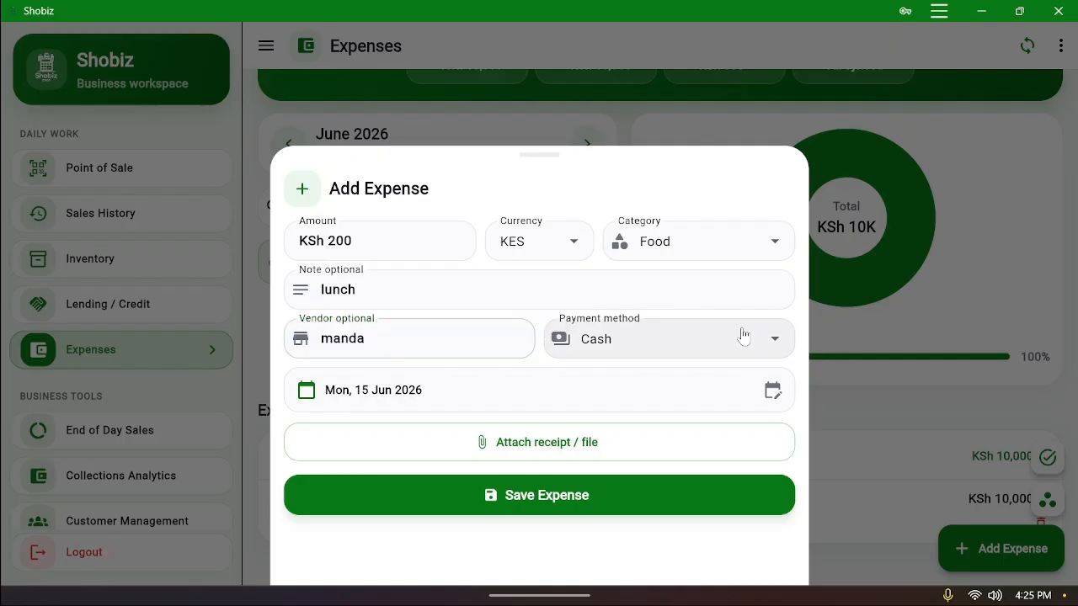
click(601, 443)
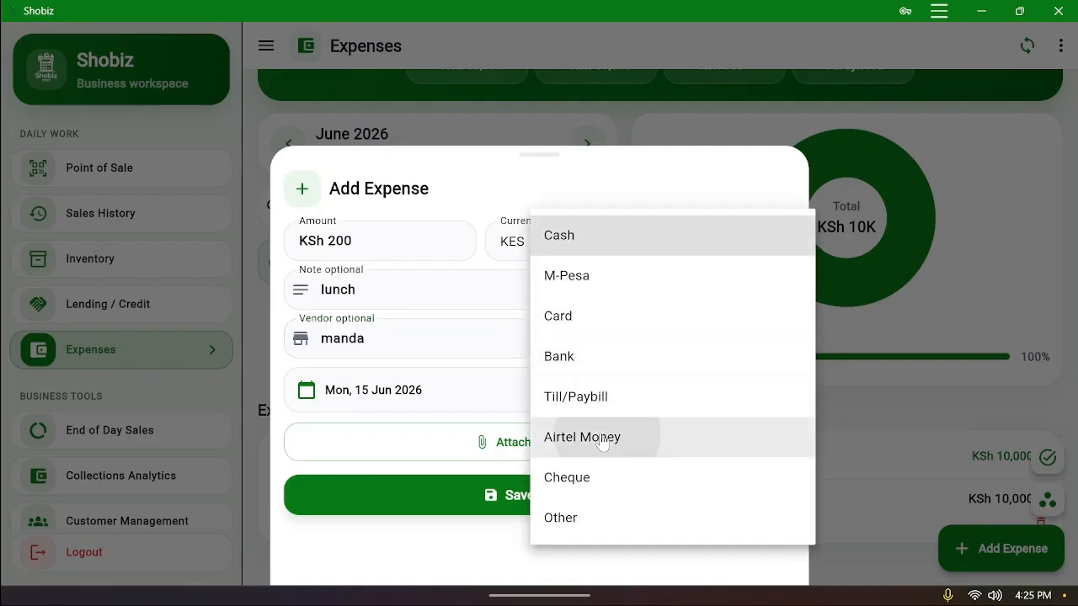
click(581, 488)
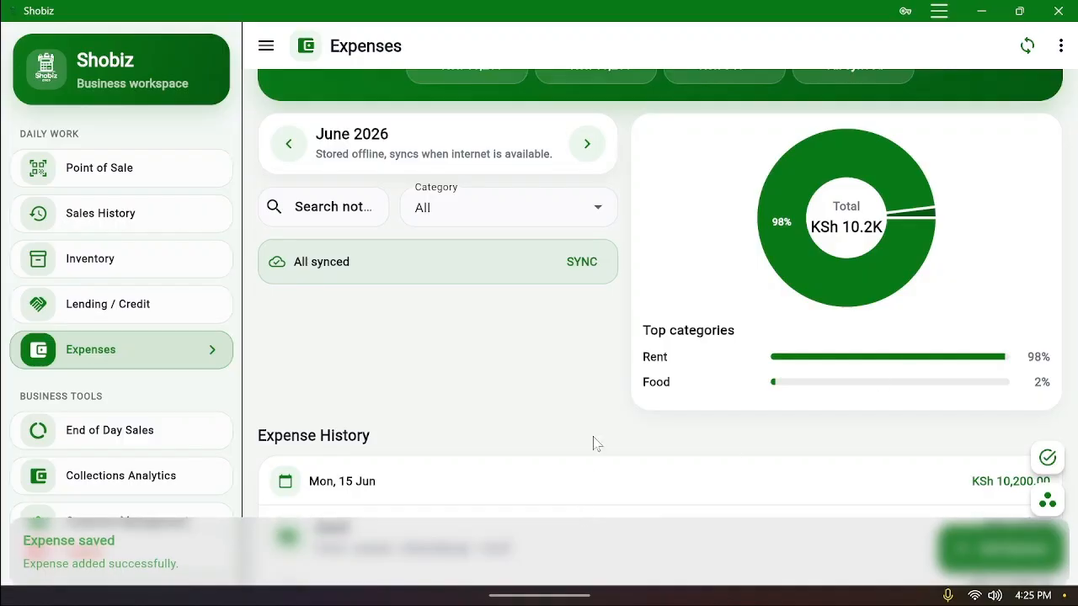
scroll(594, 443, down, 4)
scroll(713, 352, up, 3)
scroll(744, 352, up, 2)
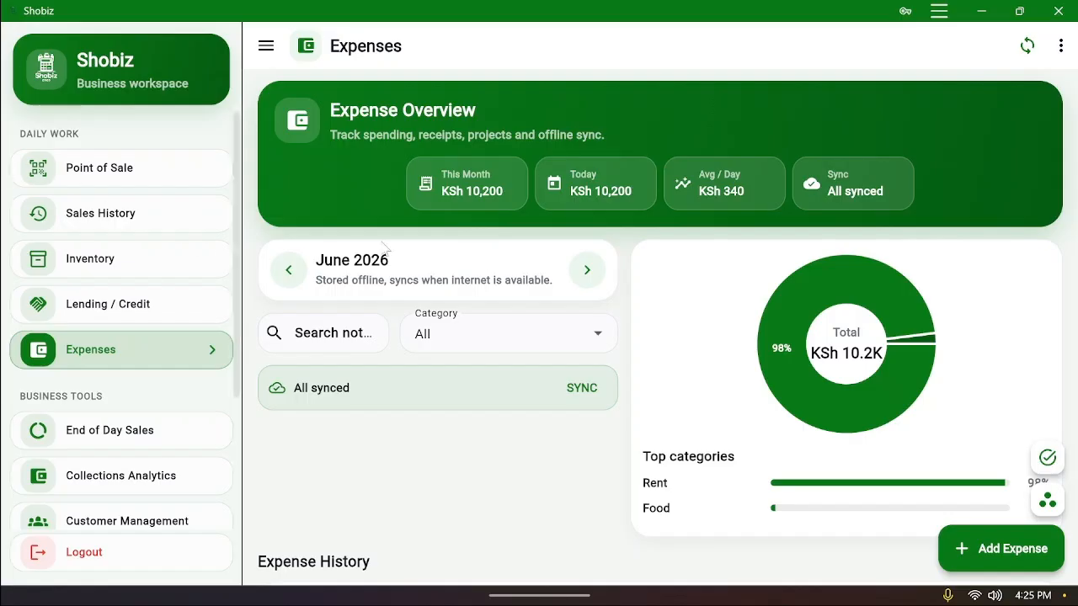
scroll(595, 298, down, 4)
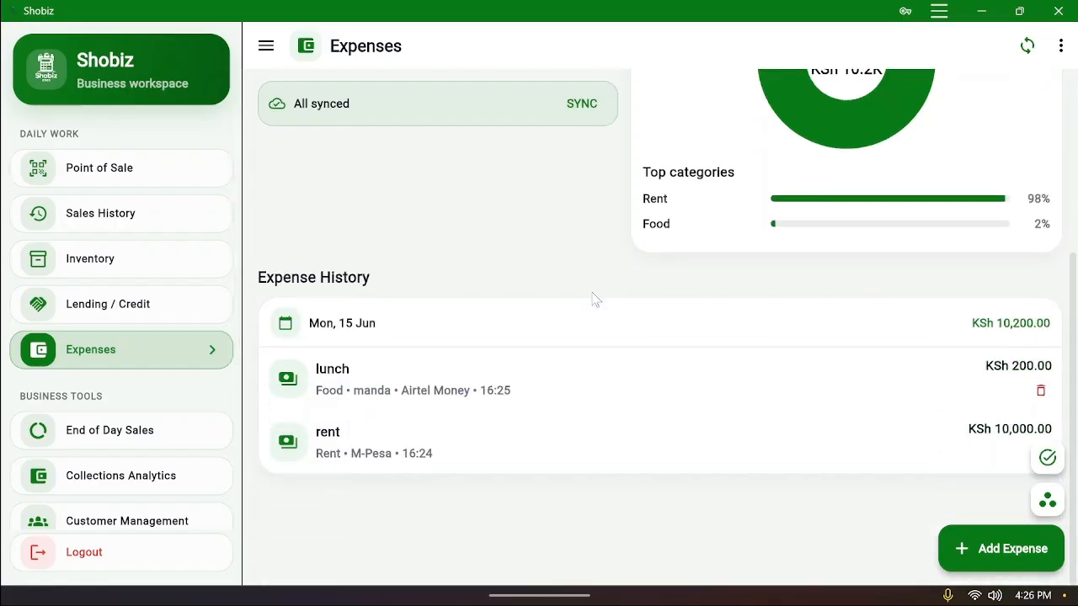
scroll(709, 352, up, 1)
scroll(681, 310, up, 2)
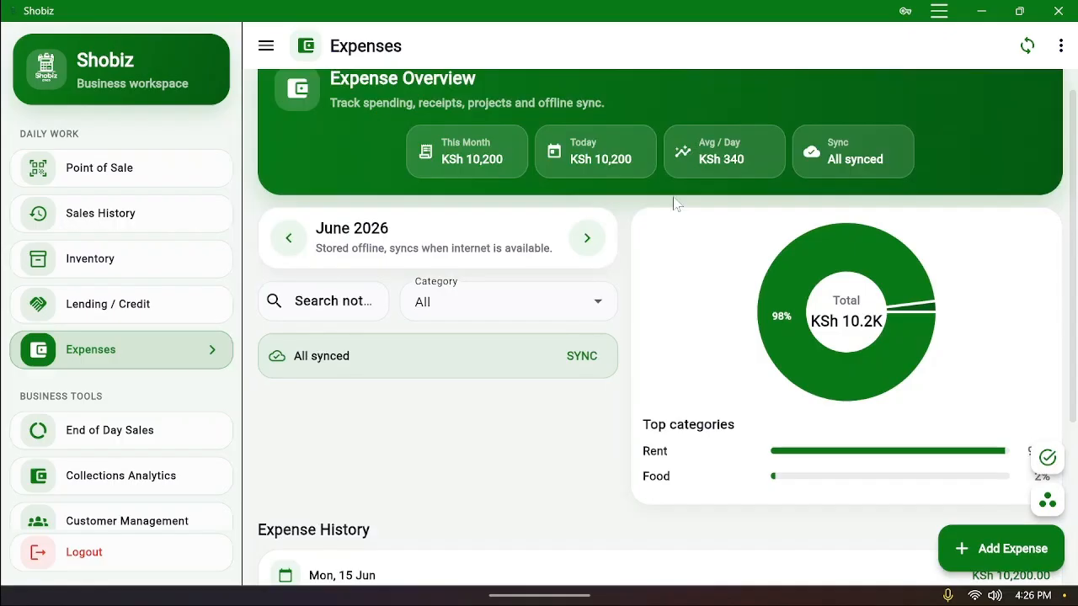
scroll(698, 279, down, 3)
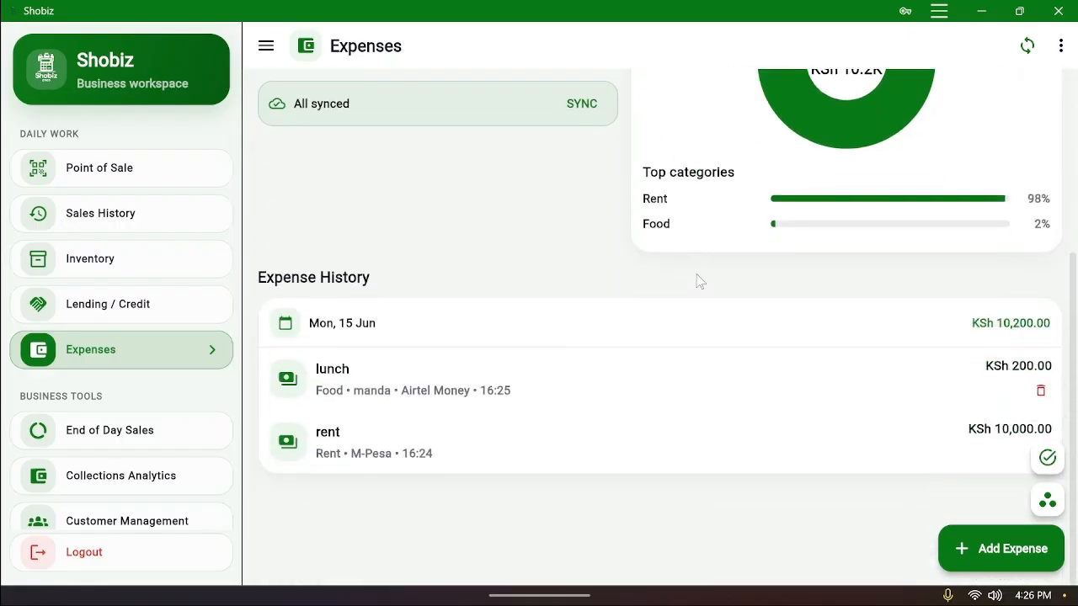
scroll(710, 272, up, 3)
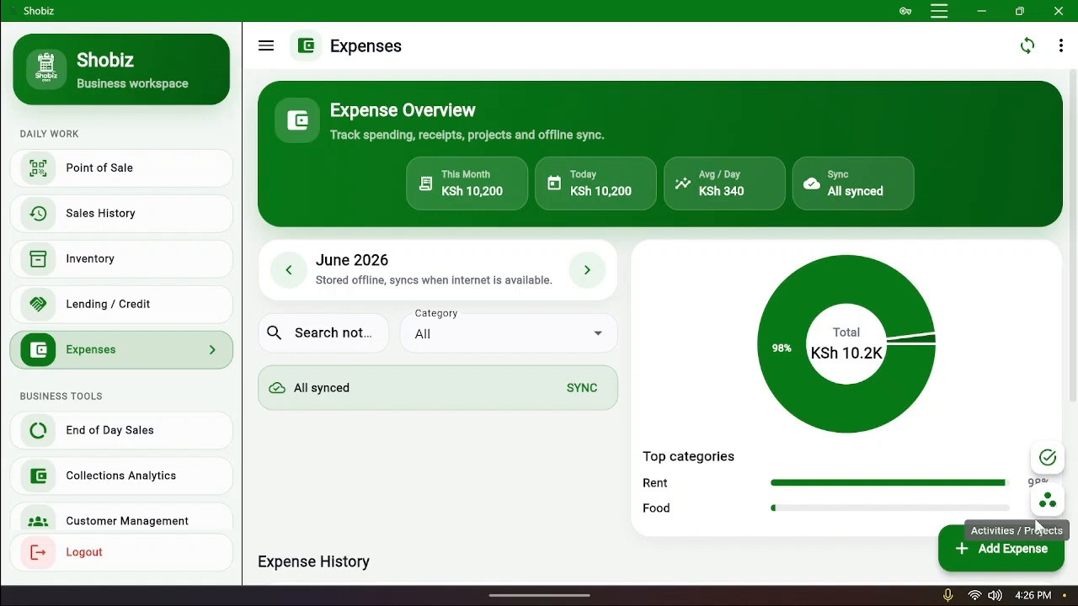
Create a 'Renovations' activity with the description 'house renovation'
click(1047, 503)
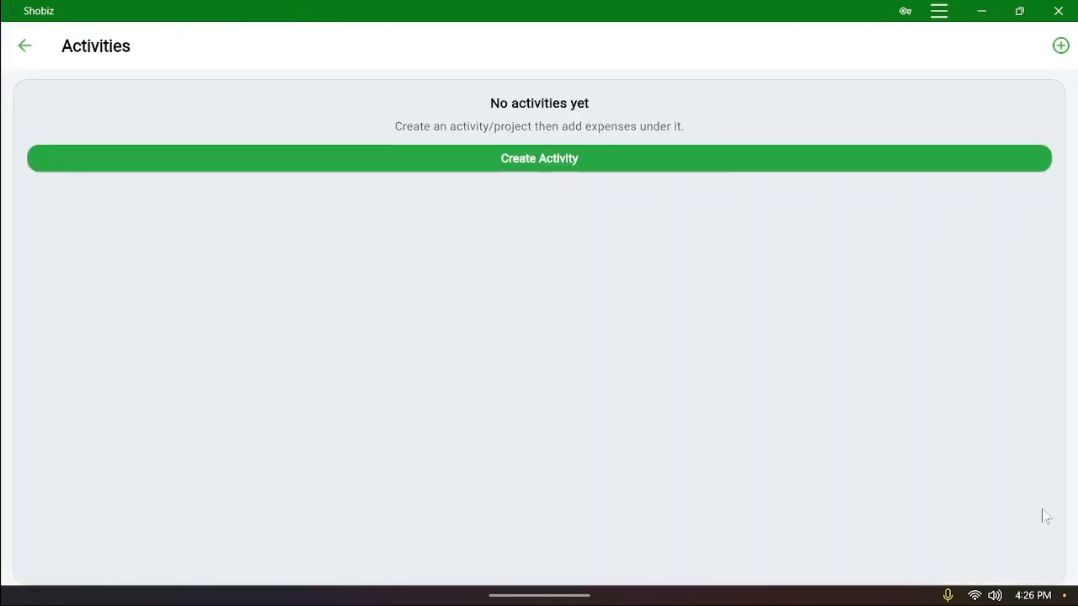
click(420, 169)
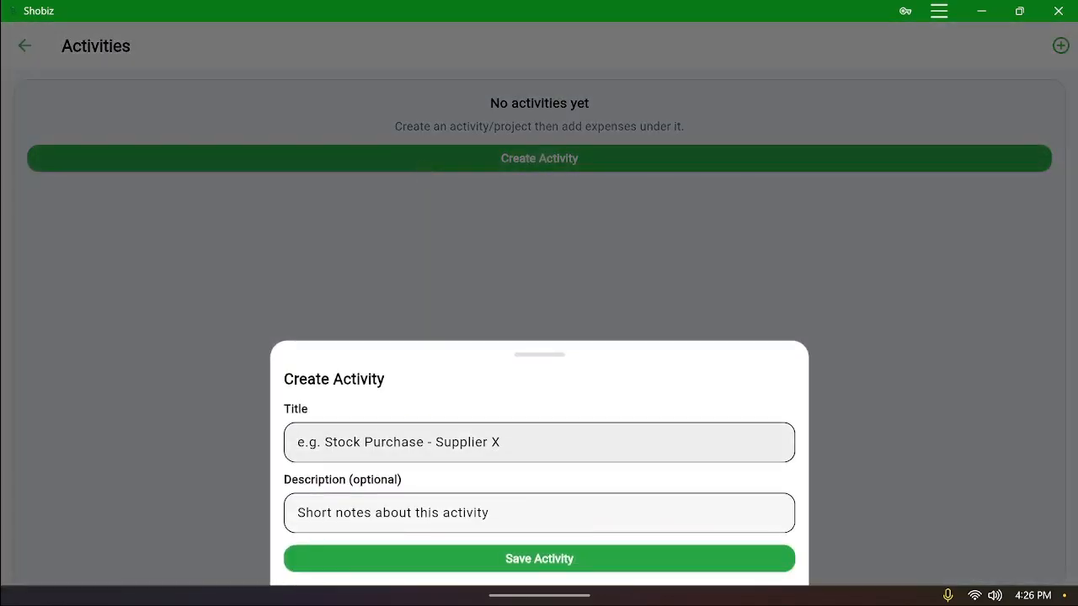
click(419, 442)
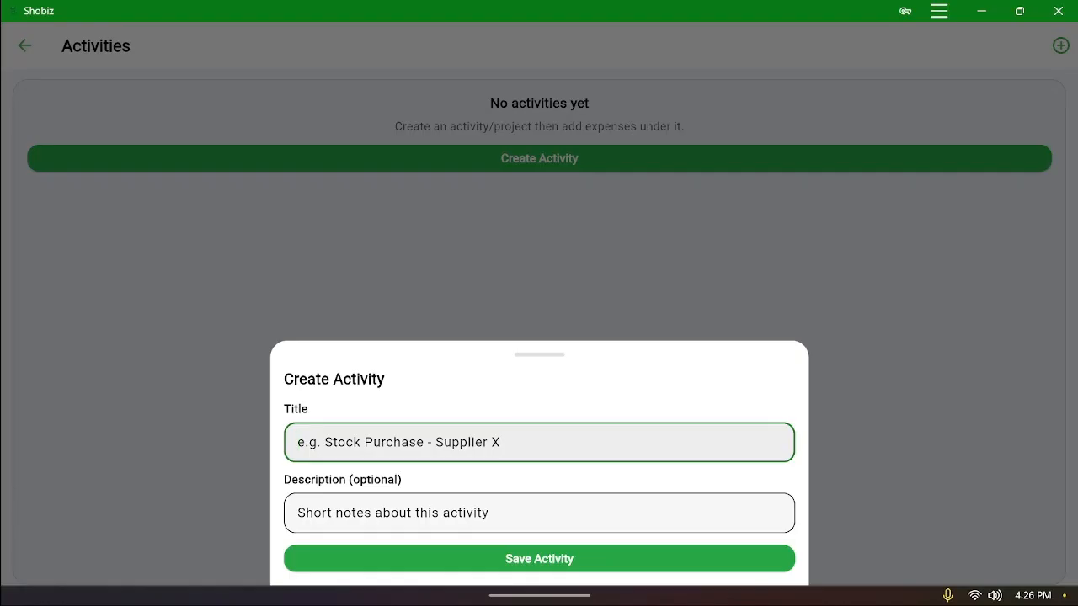
text(Renovata)
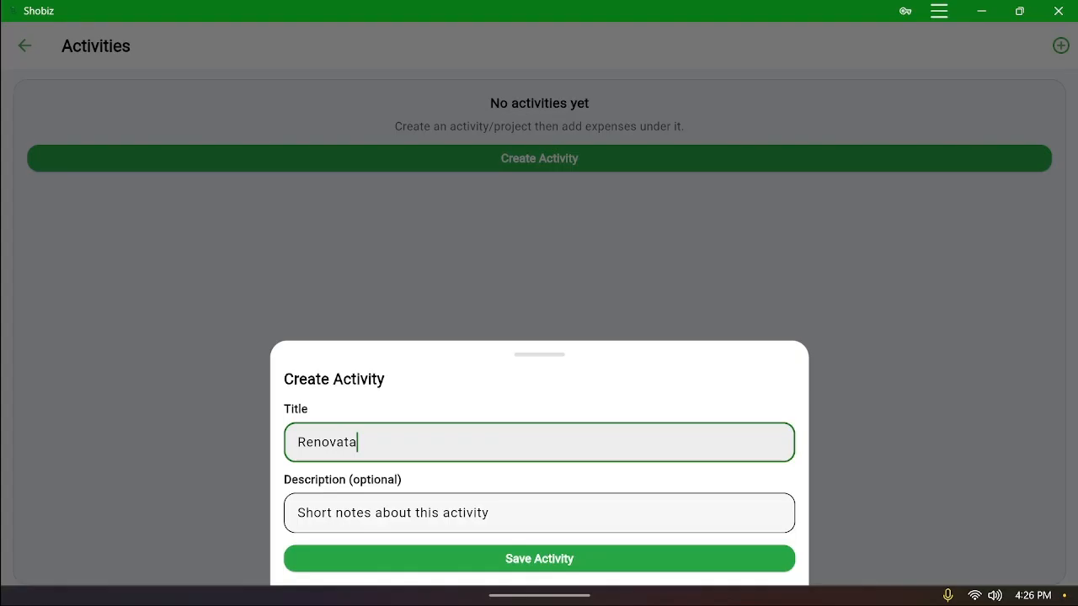
click(417, 452)
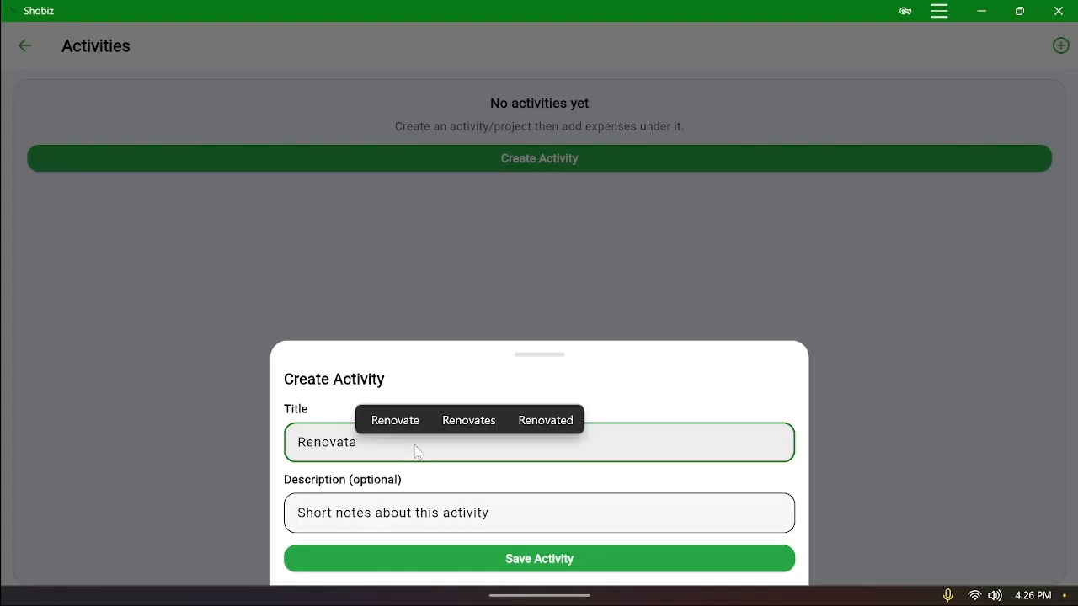
text(ta)
key(BackSpace)
text(ion)
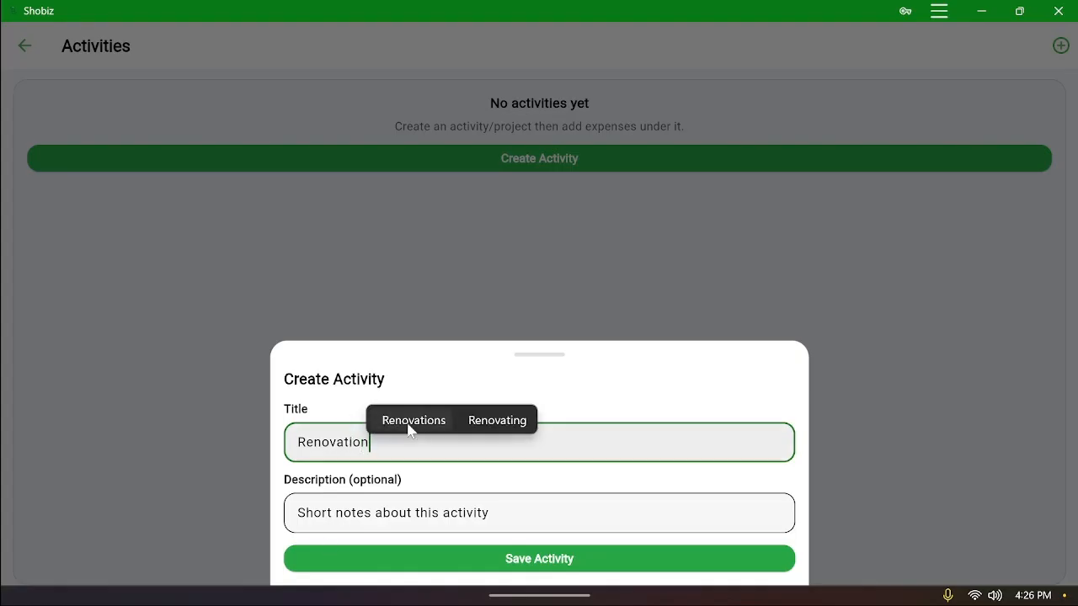
click(413, 421)
key(Tab)
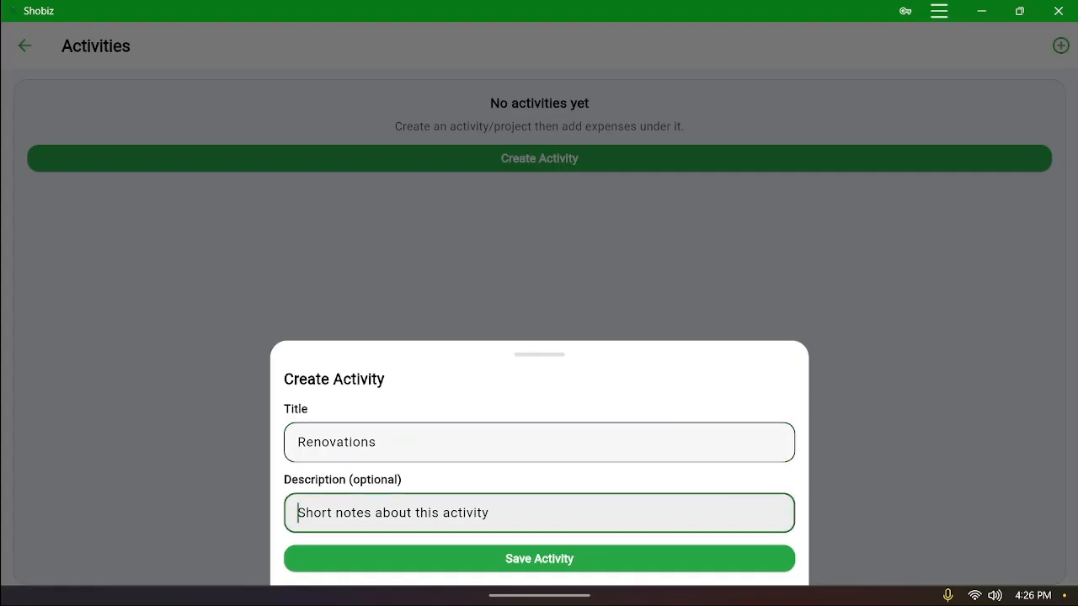
text(house)
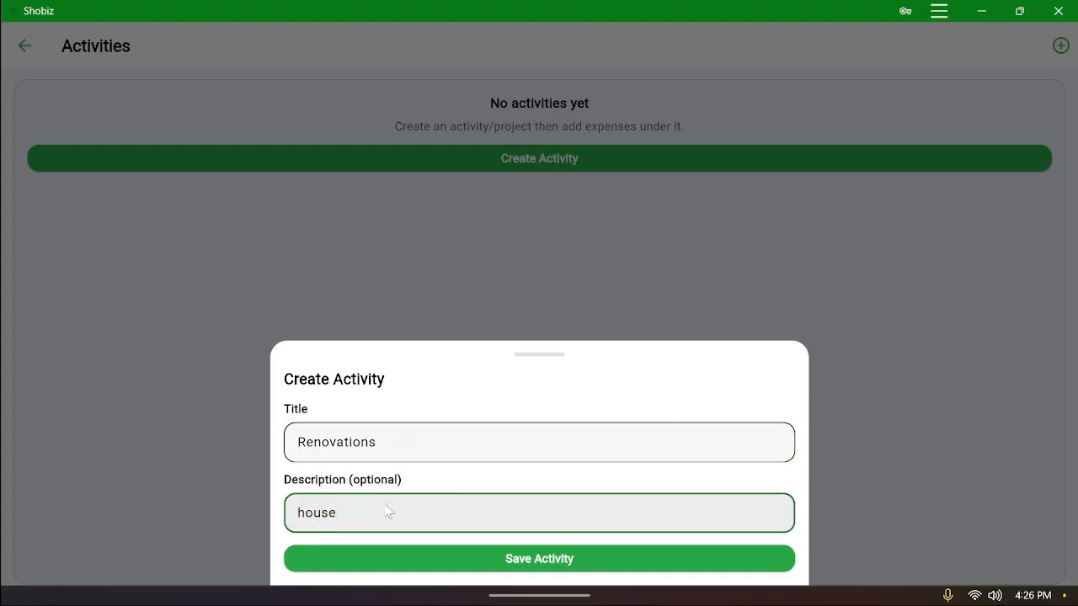
text( re)
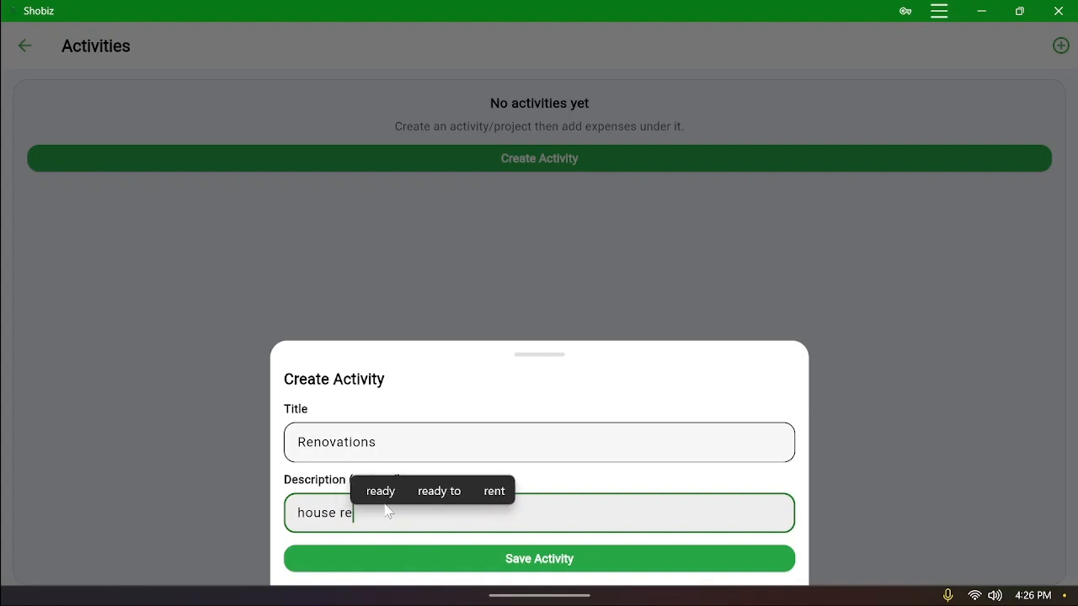
text(novation)
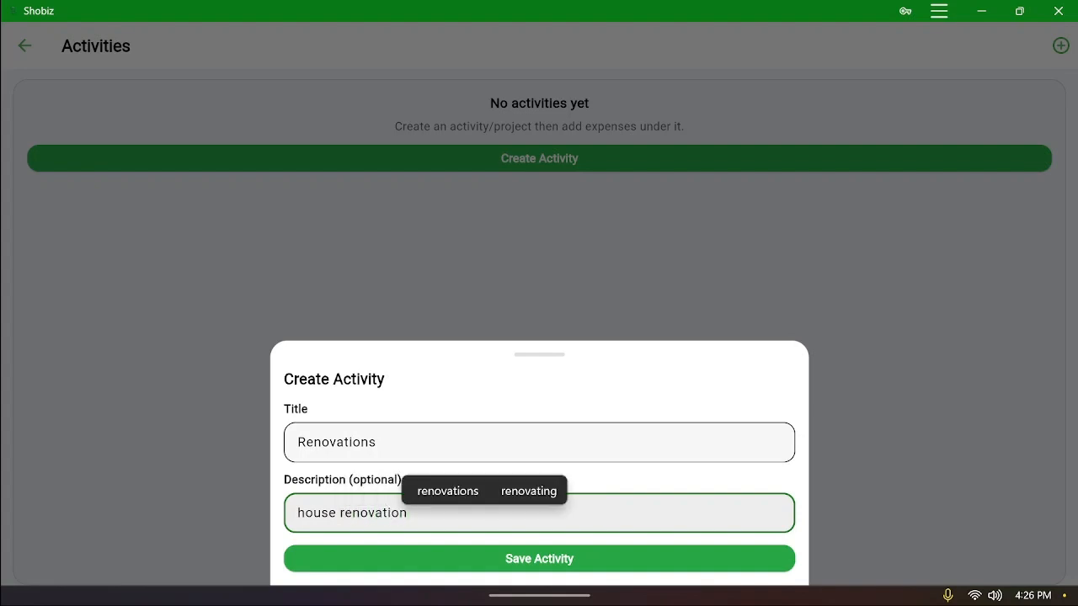
click(534, 558)
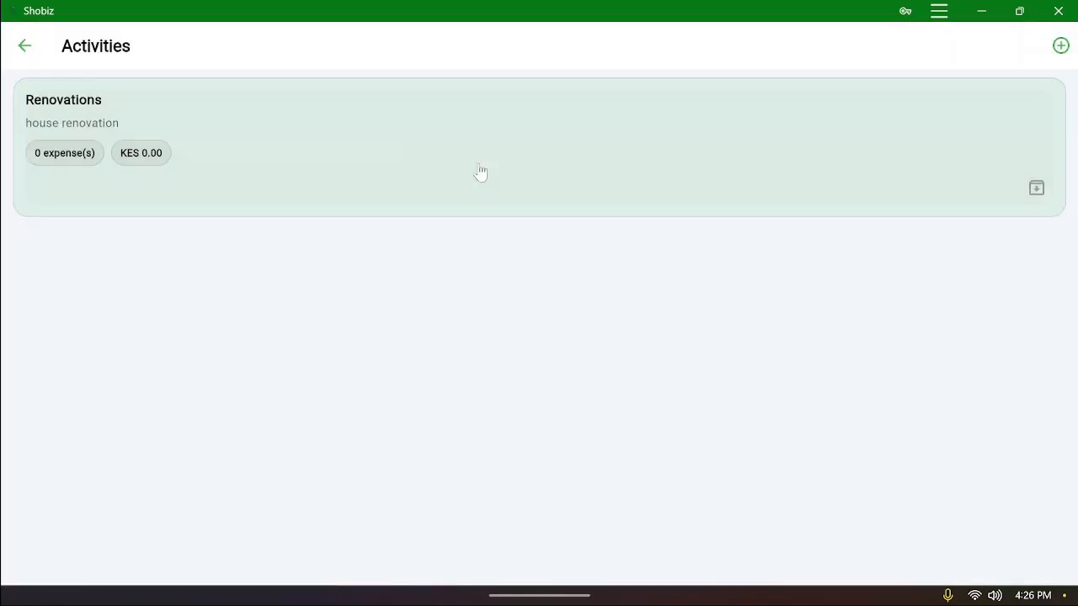
Add a Paint expense of KES 2,000 to the Renovations activity
click(902, 171)
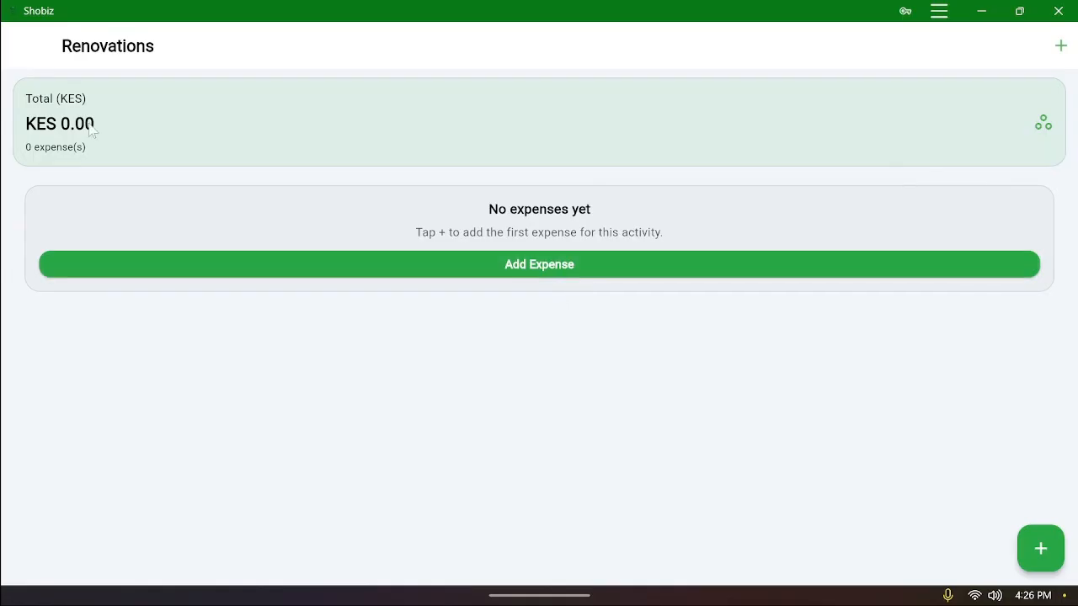
click(1042, 559)
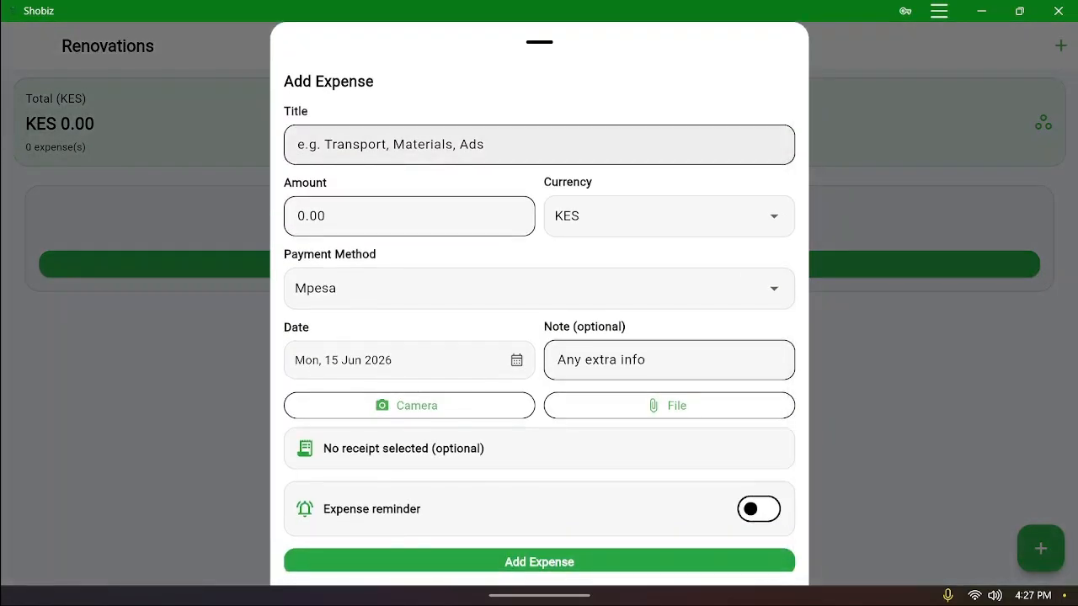
click(966, 455)
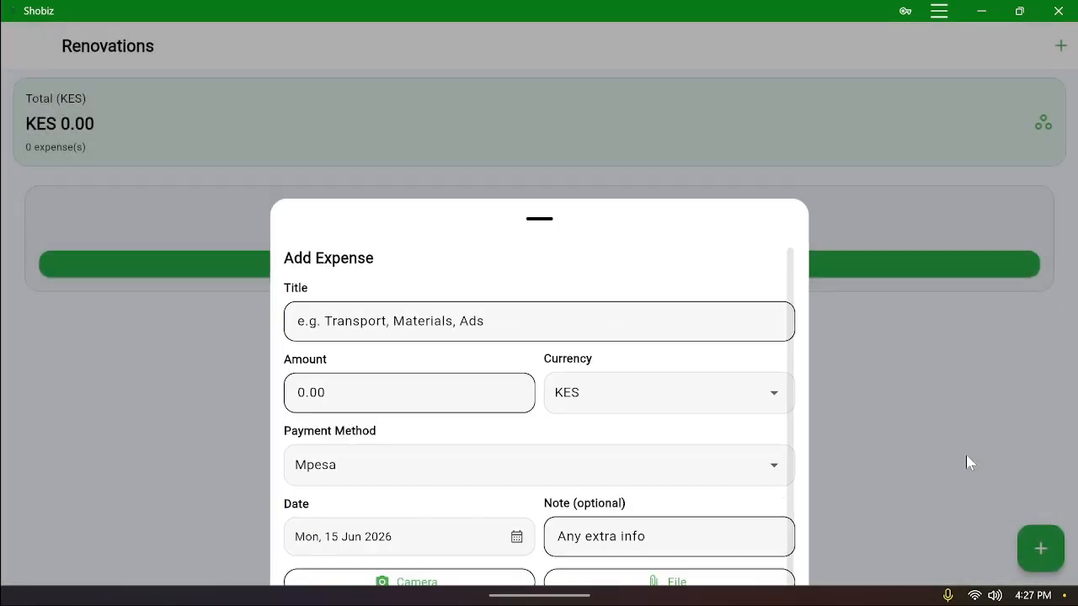
click(1041, 551)
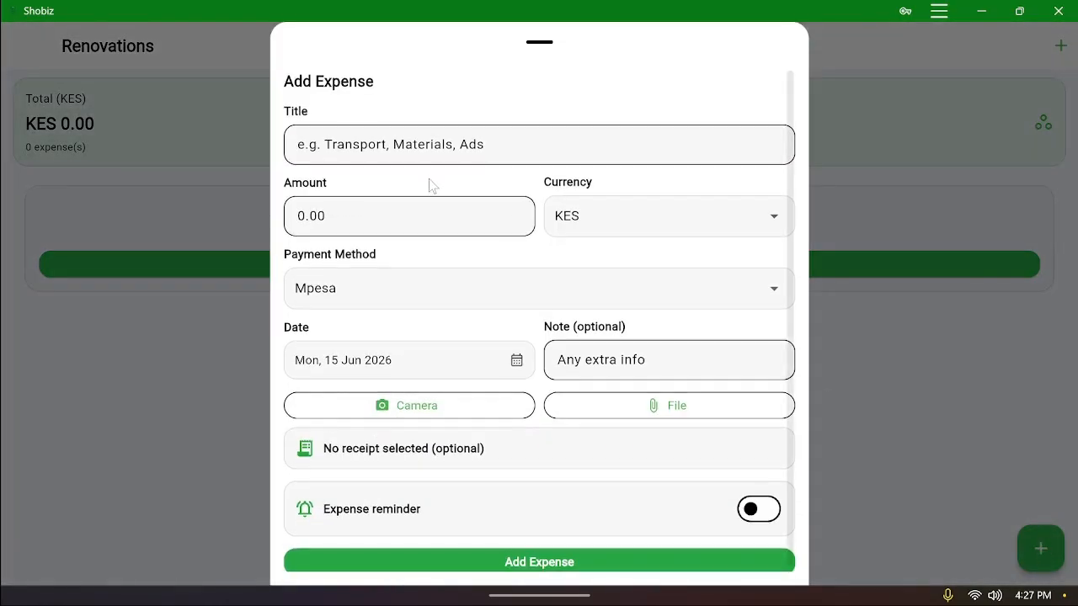
click(429, 145)
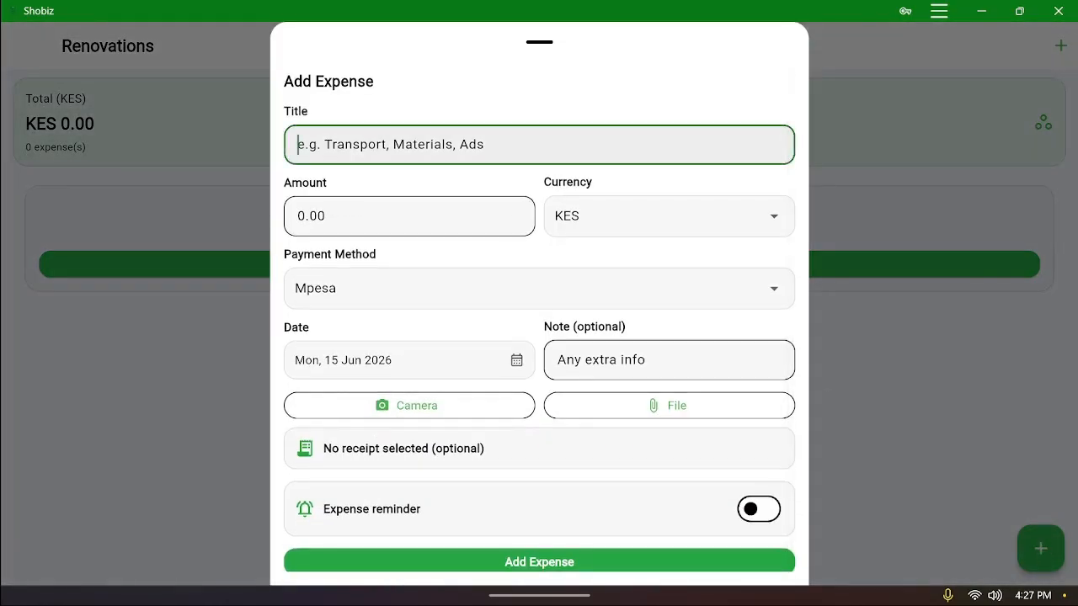
text(Paint)
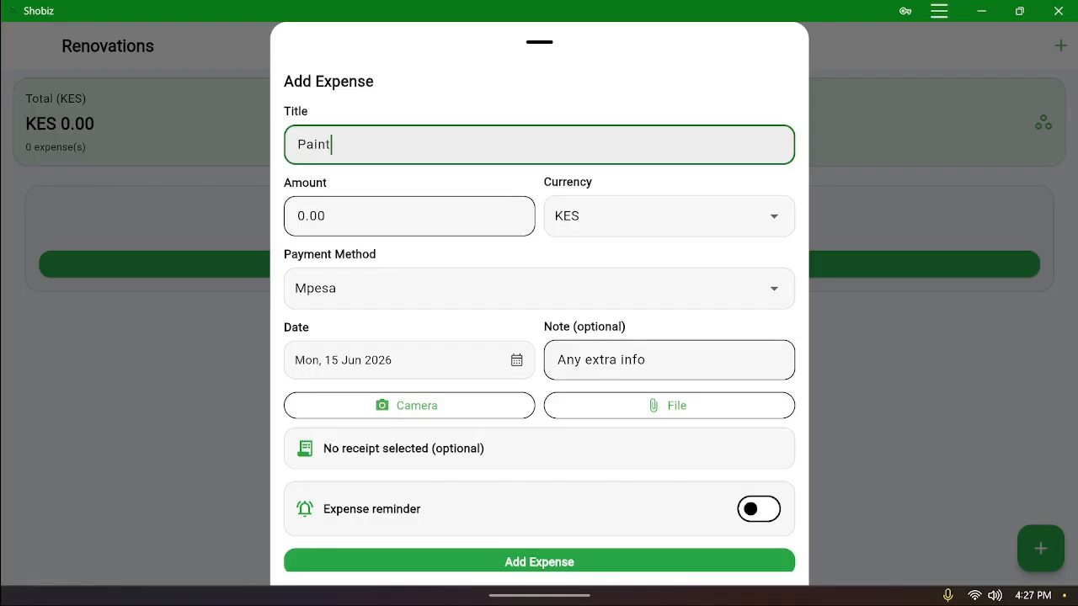
click(408, 217)
text(2000)
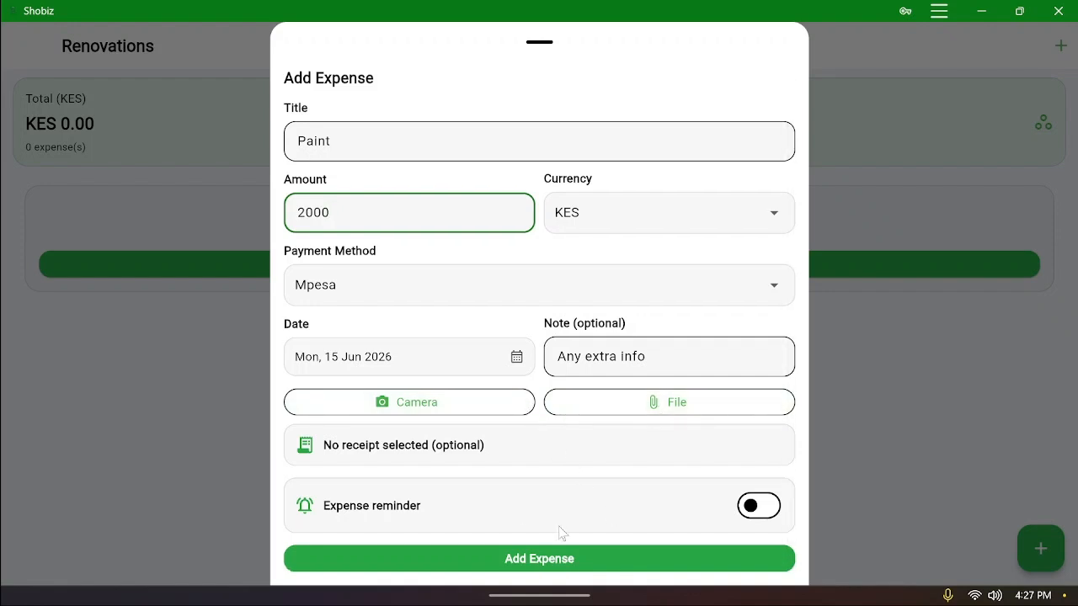
click(595, 568)
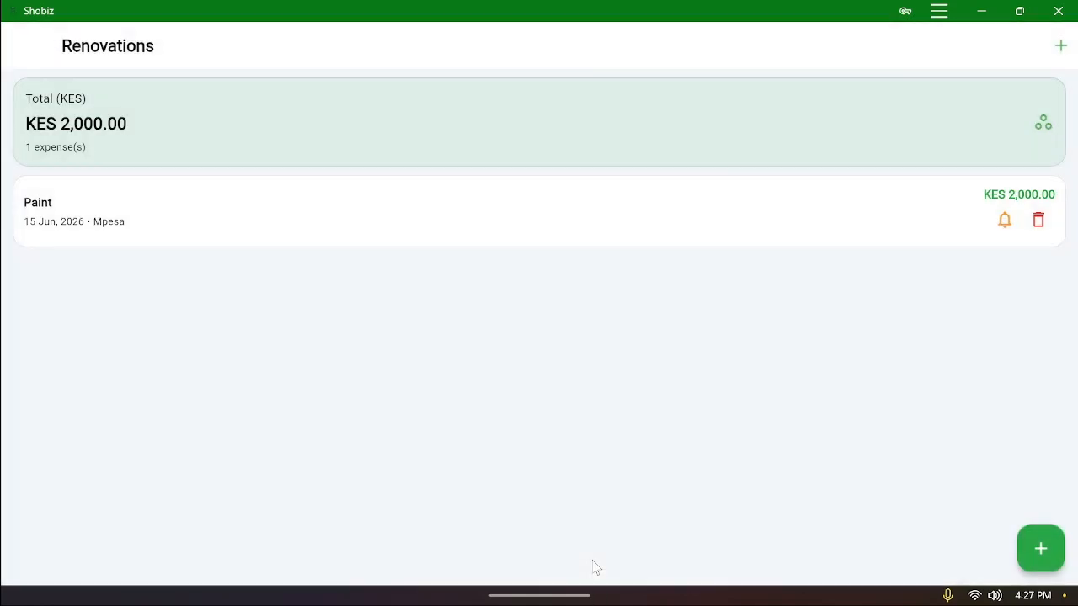
Add a Cement expense of KES 3,000, then return to the Activities list
click(1032, 548)
click(539, 145)
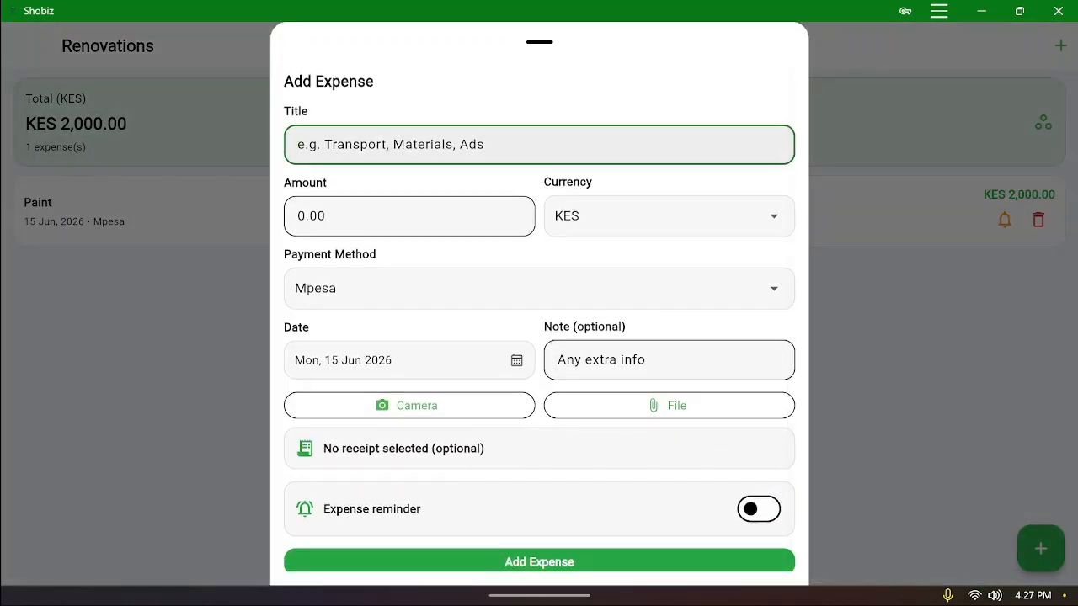
text(Cemen)
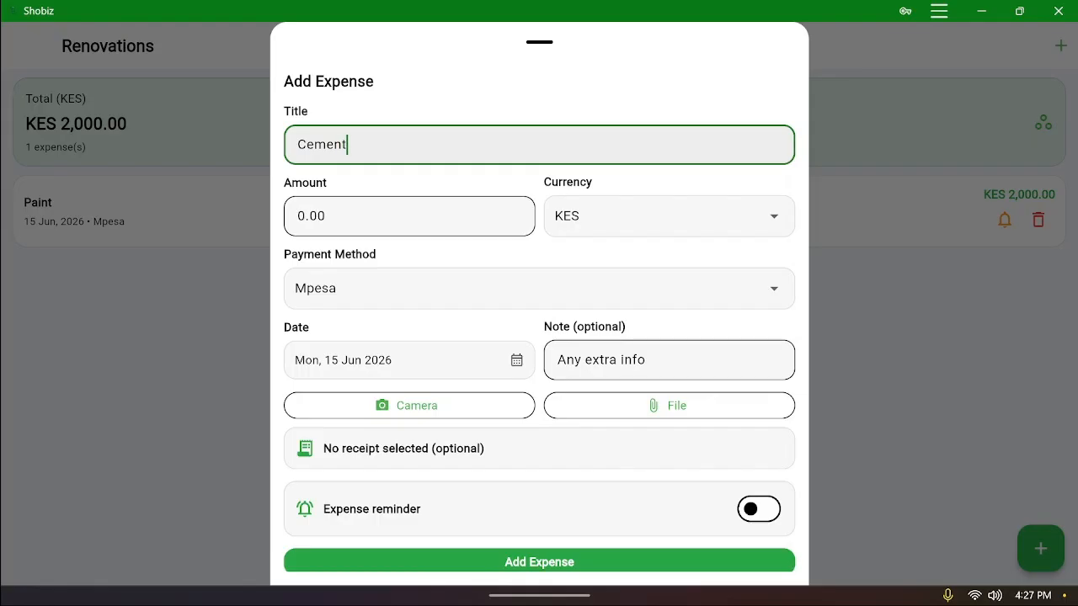
text(t)
click(392, 228)
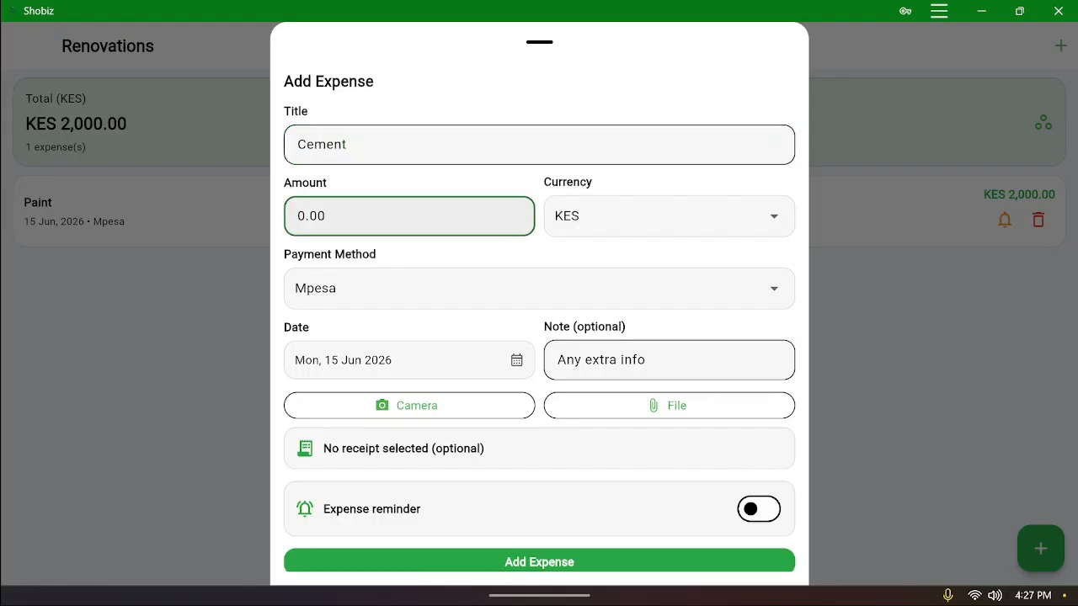
text(3000)
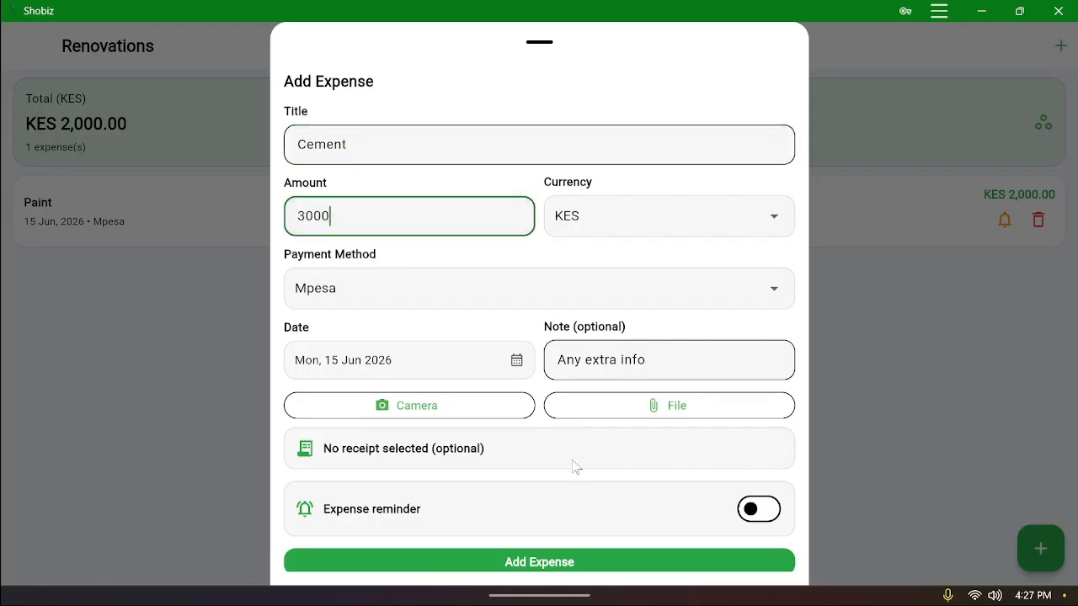
scroll(534, 509, down, 1)
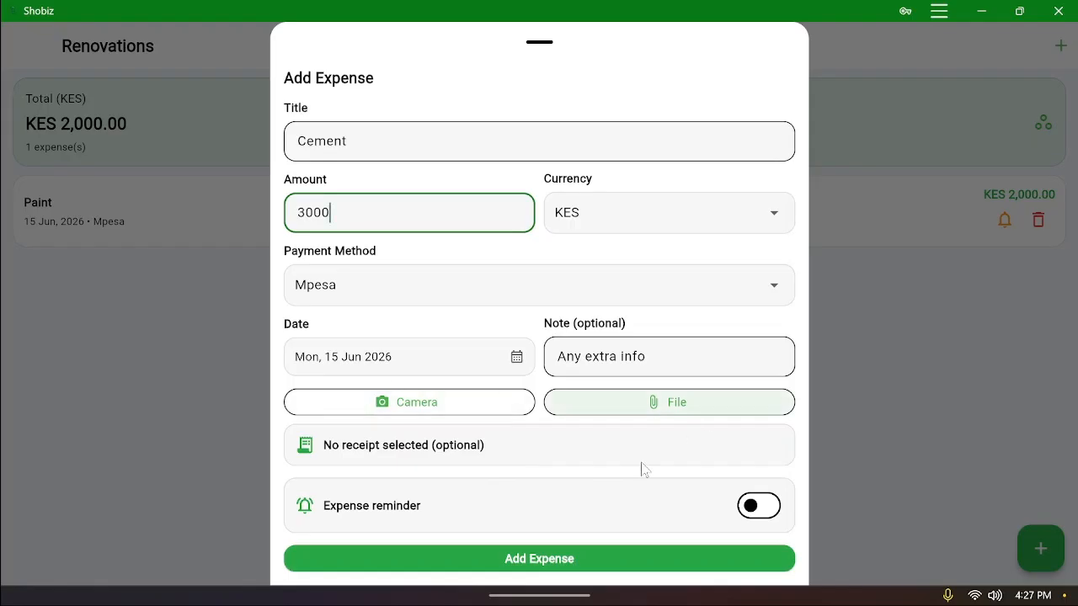
click(592, 559)
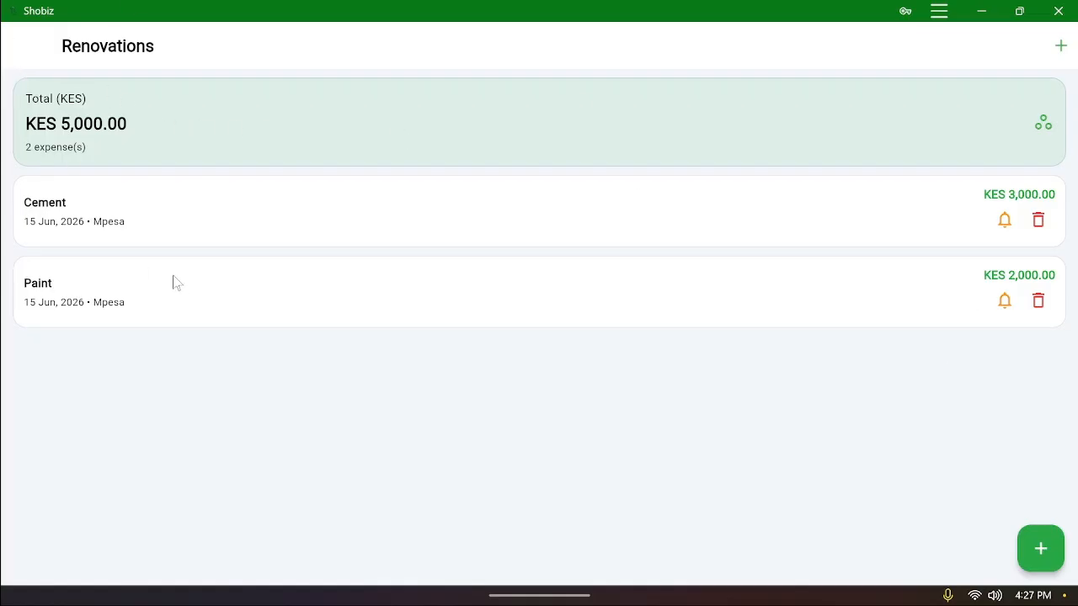
click(28, 48)
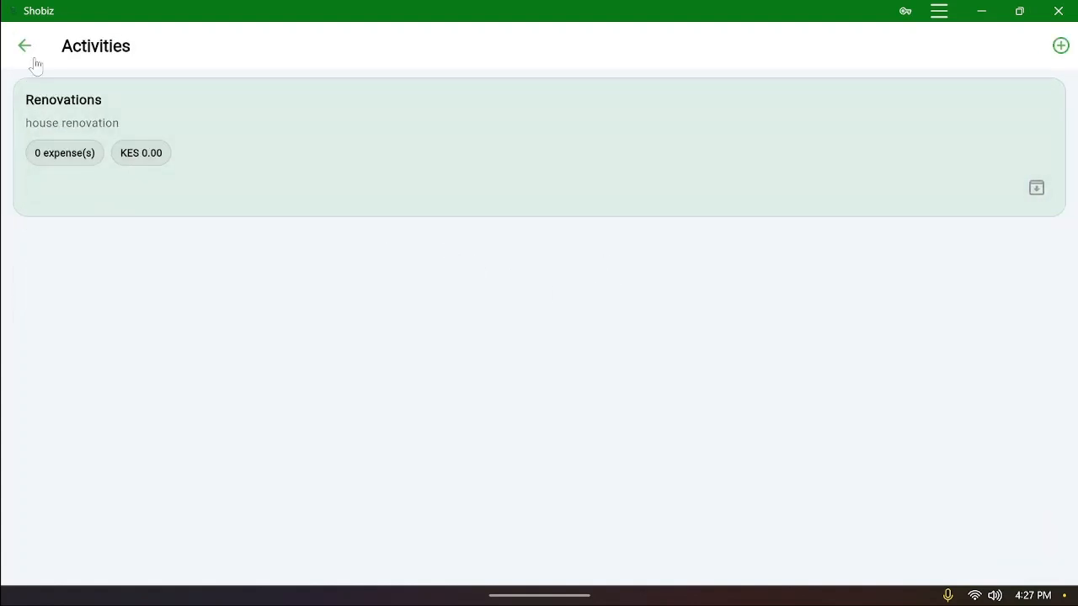
Scroll through the low-stock inventory item cards, then return to Point of Sale
click(34, 59)
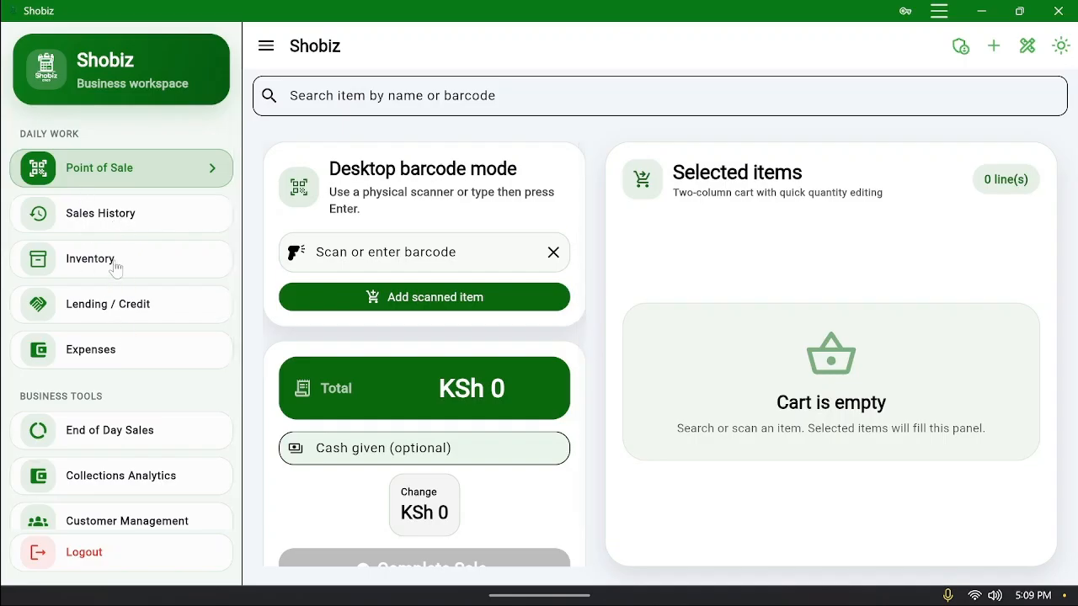
click(118, 263)
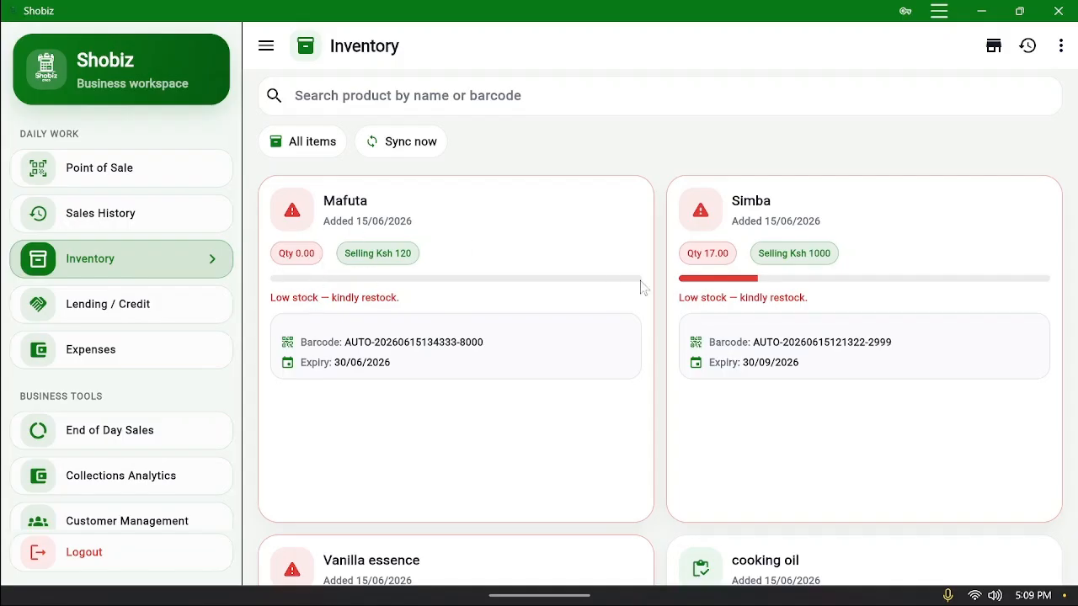
scroll(722, 305, down, 1)
scroll(723, 312, down, 1)
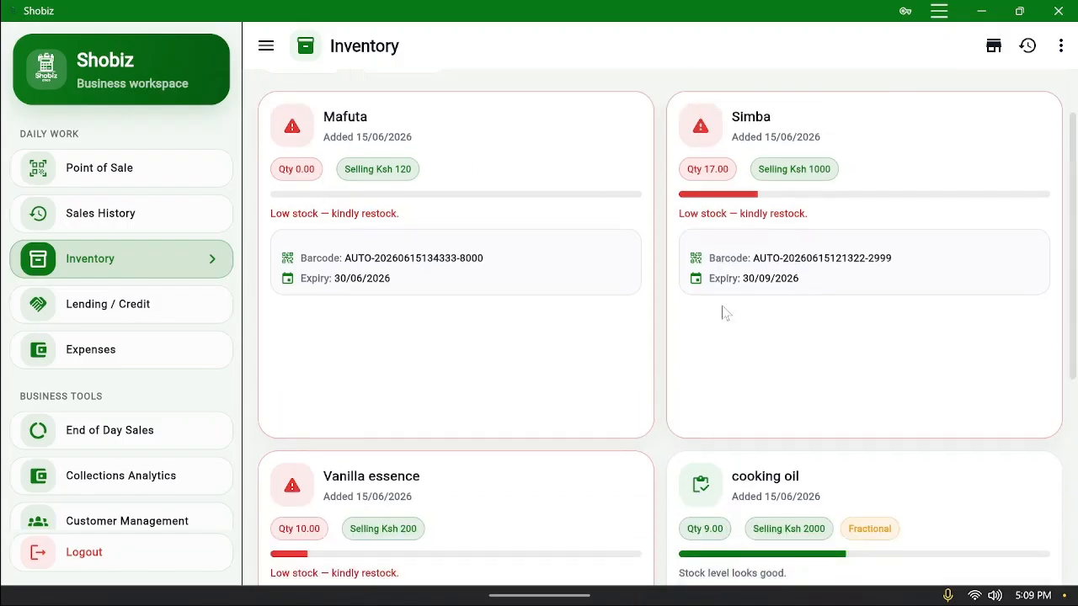
scroll(721, 312, up, 2)
scroll(720, 314, down, 3)
scroll(289, 349, up, 3)
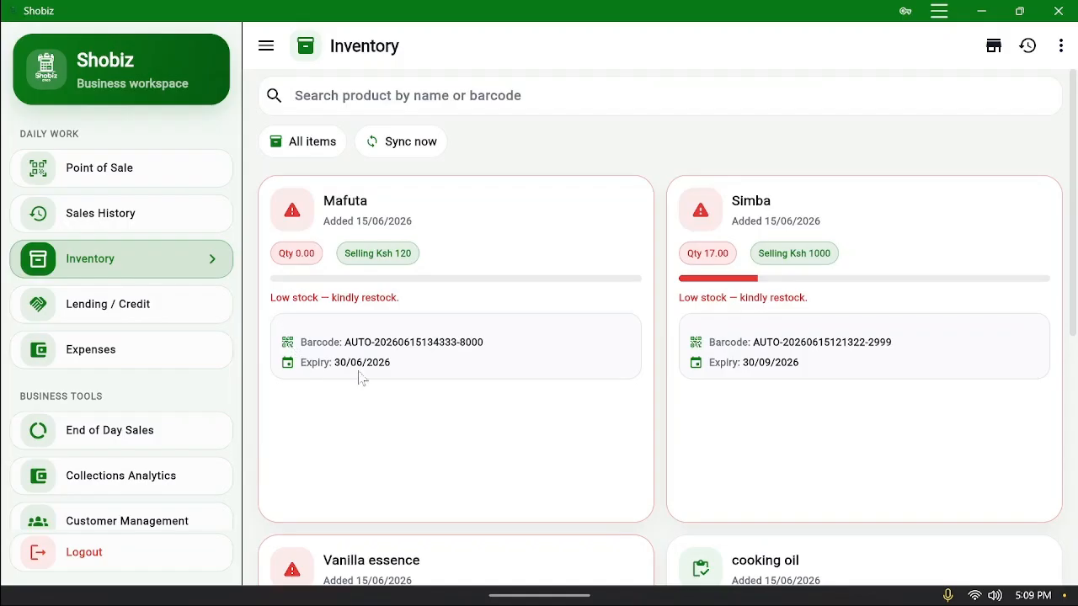
click(95, 182)
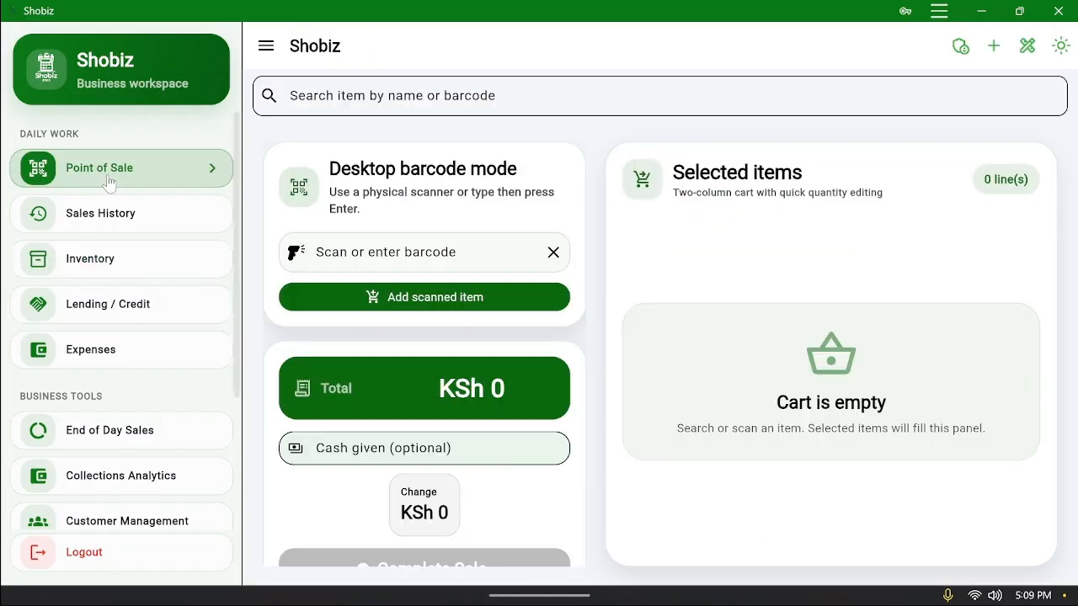
Log in with the admin email and password and set this device as Business Owner
click(964, 49)
click(539, 286)
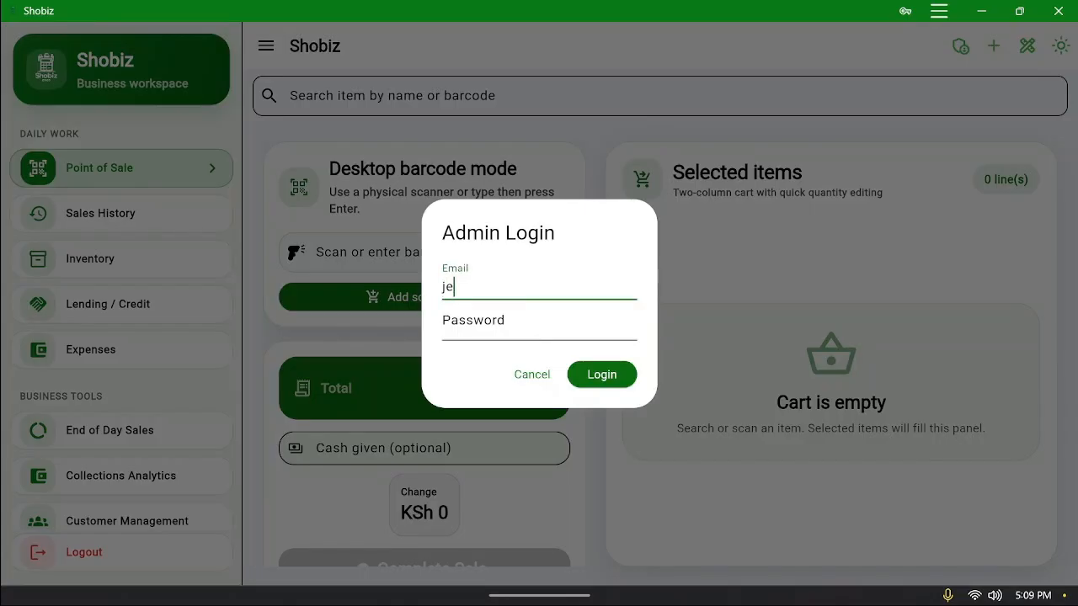
key(BackSpace)
key(BackSpace)
key(BackSpace)
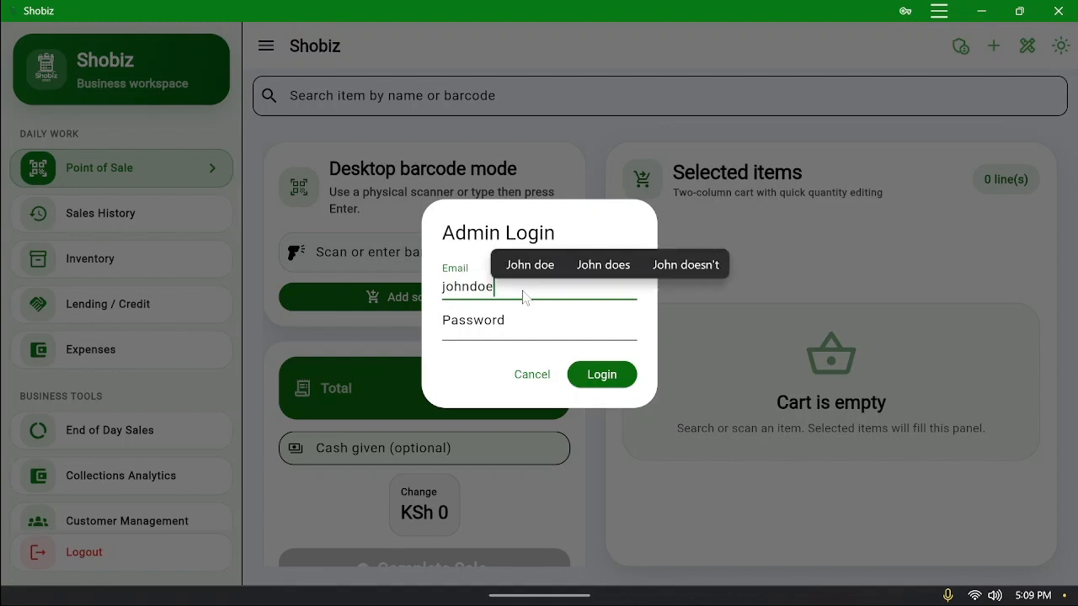
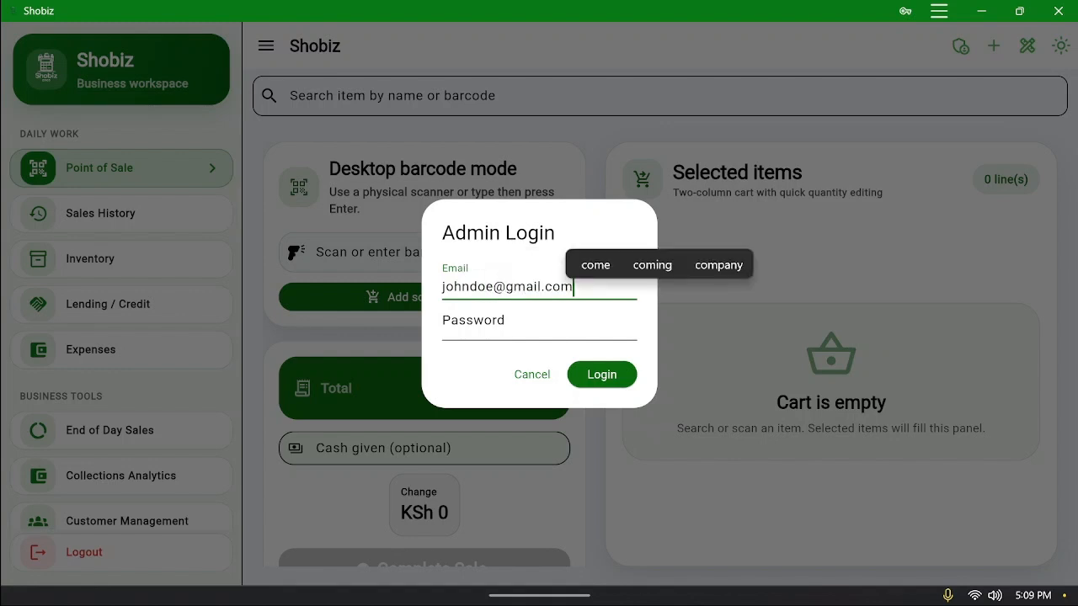
click(459, 327)
text(•)
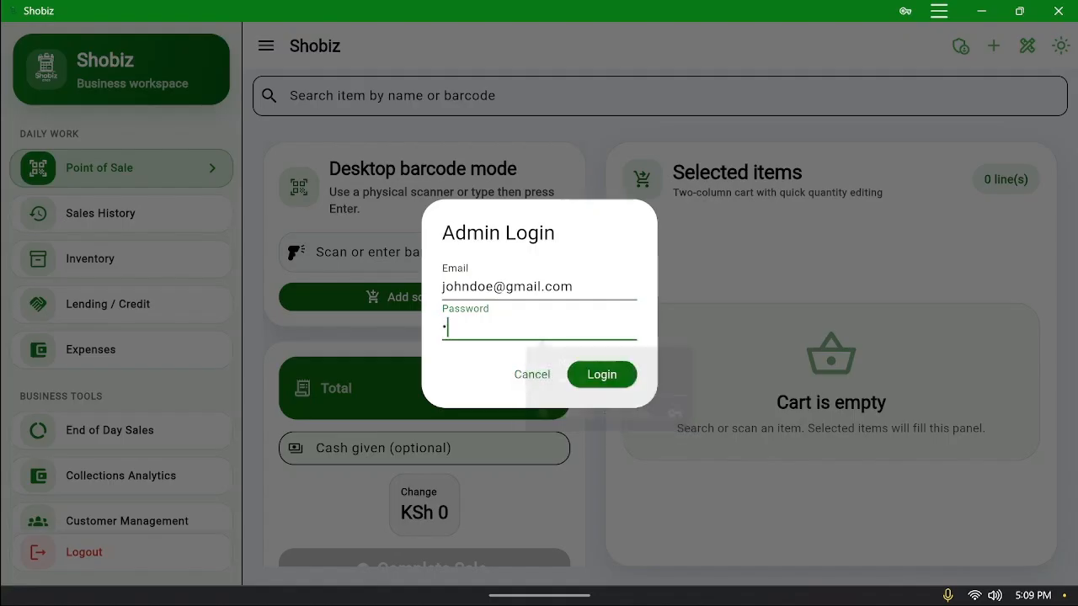
text(••)
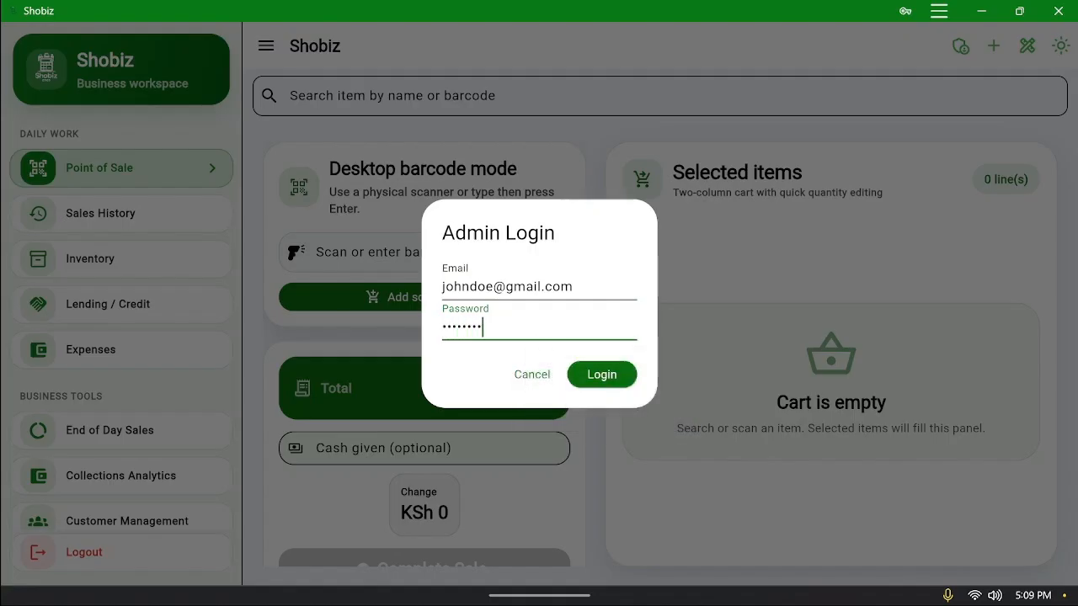
click(621, 379)
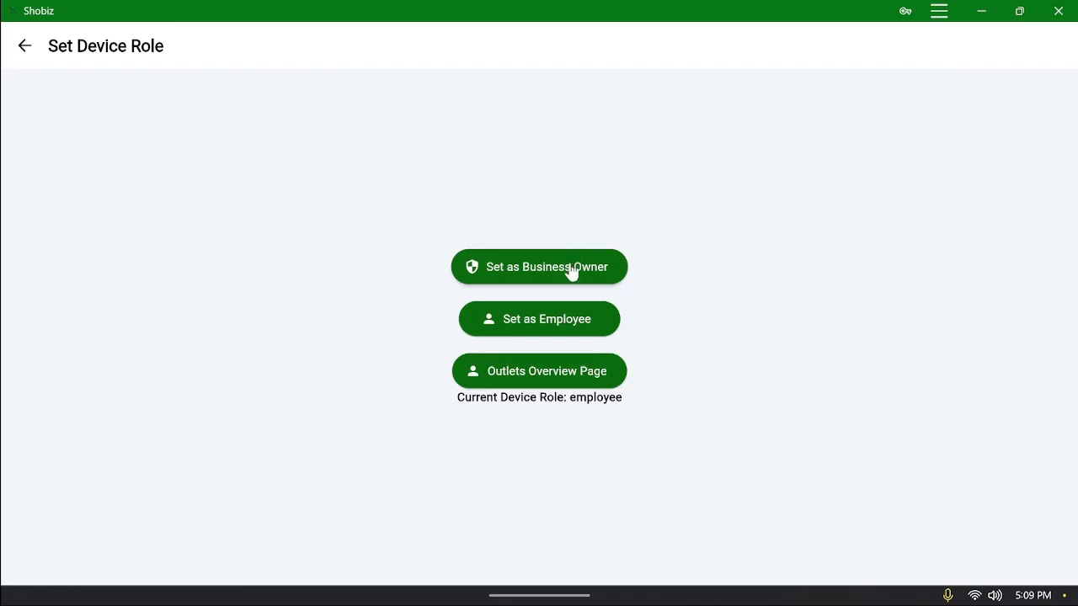
click(571, 271)
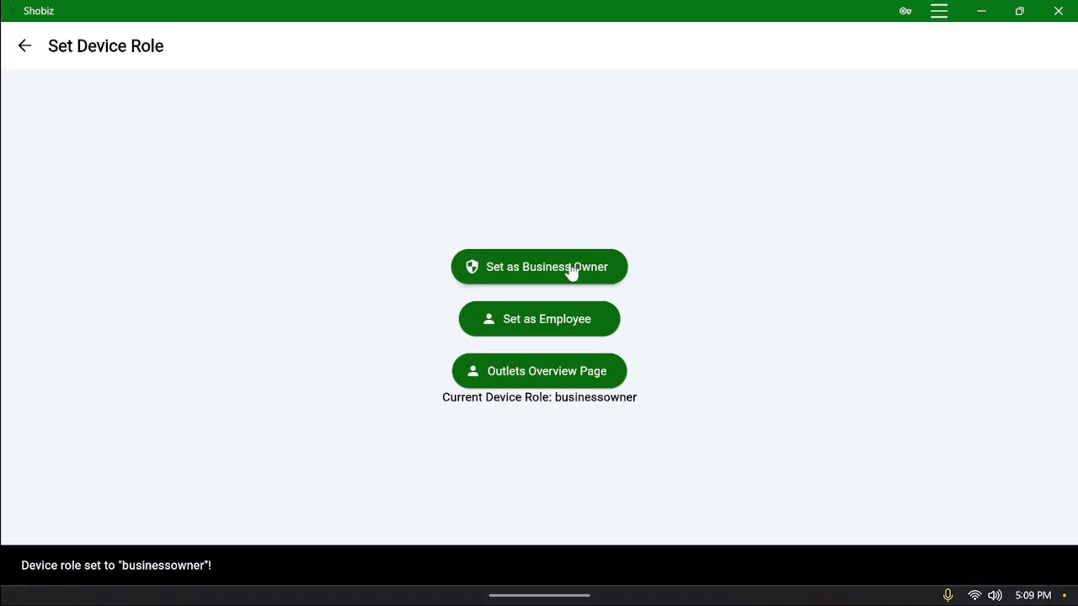
click(24, 45)
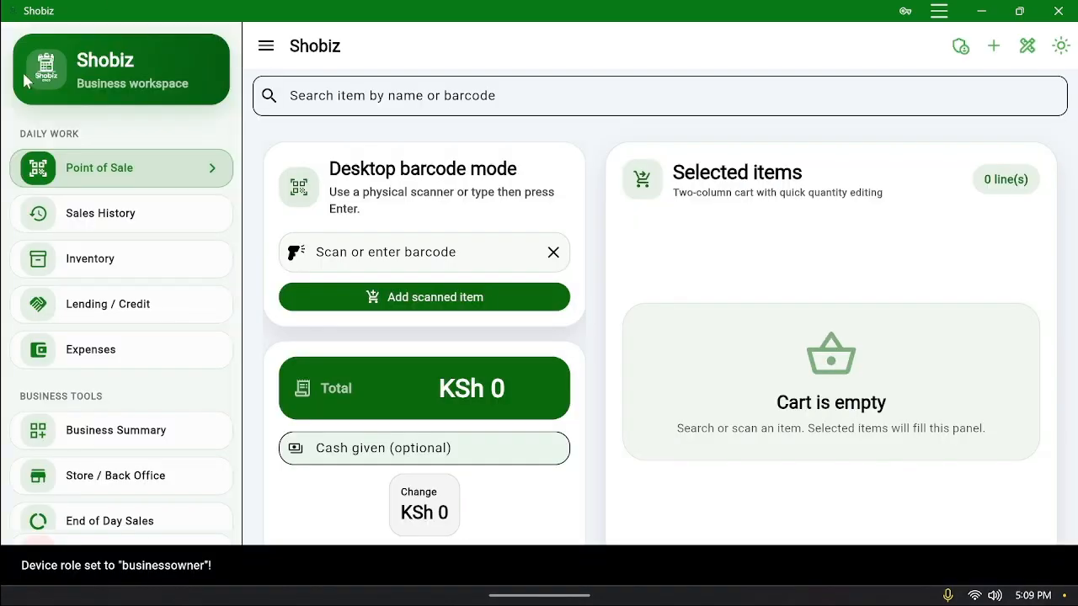
Go to the Inventory list, where Mafuta and Simba are flagged as low stock
click(115, 305)
click(132, 263)
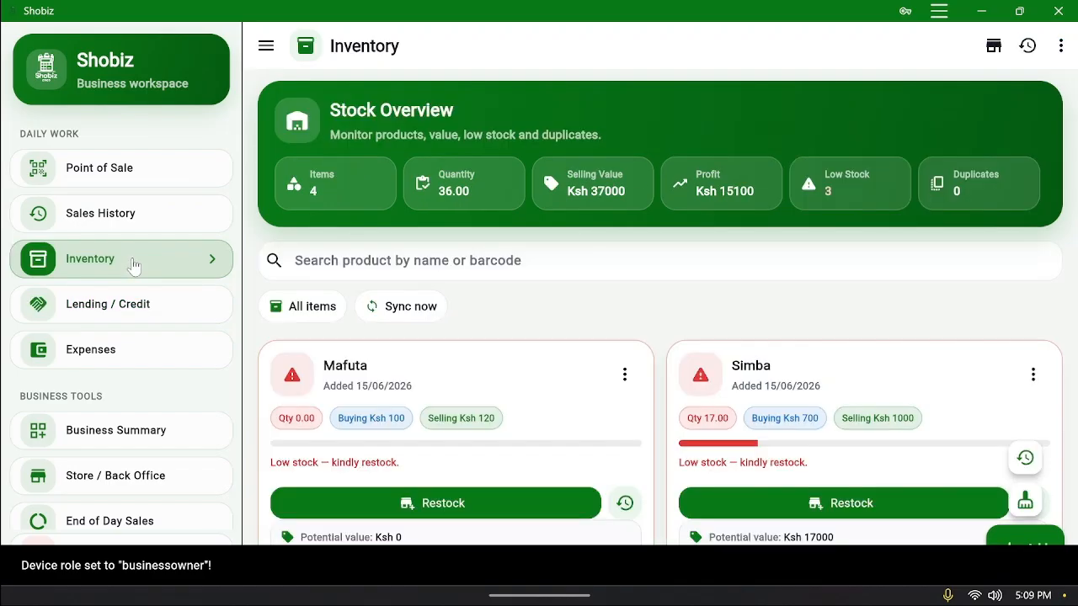
scroll(620, 356, down, 2)
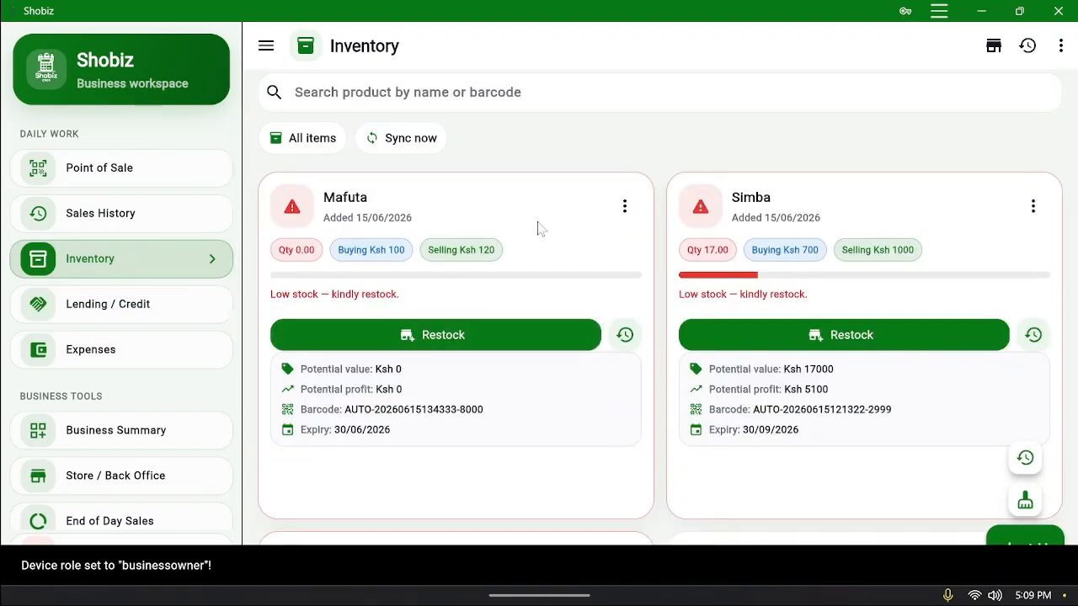
scroll(510, 93, up, 1)
scroll(510, 92, up, 1)
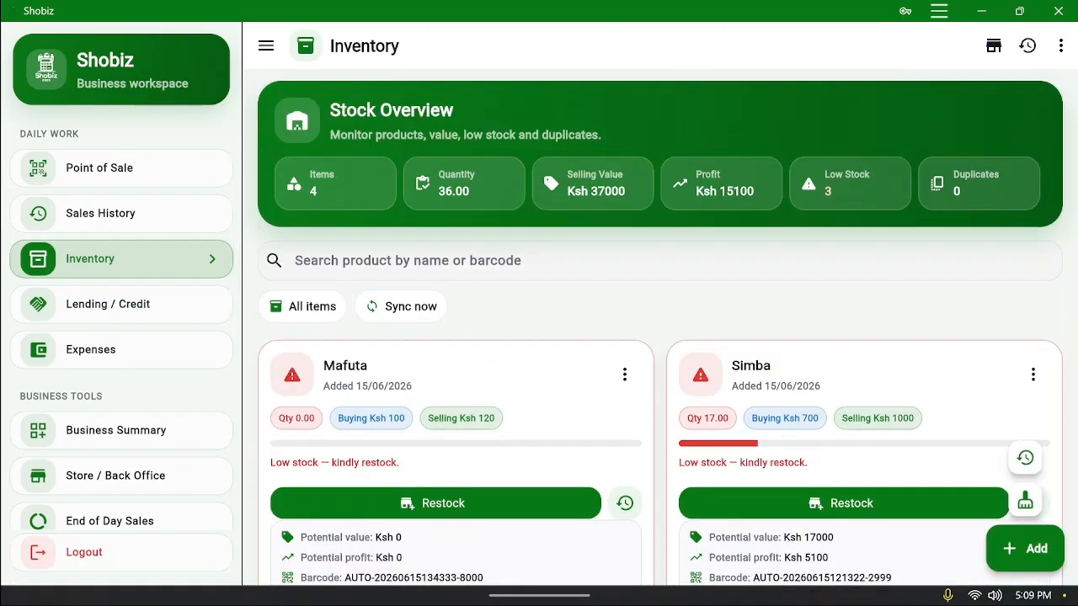
scroll(493, 270, down, 3)
scroll(494, 268, up, 2)
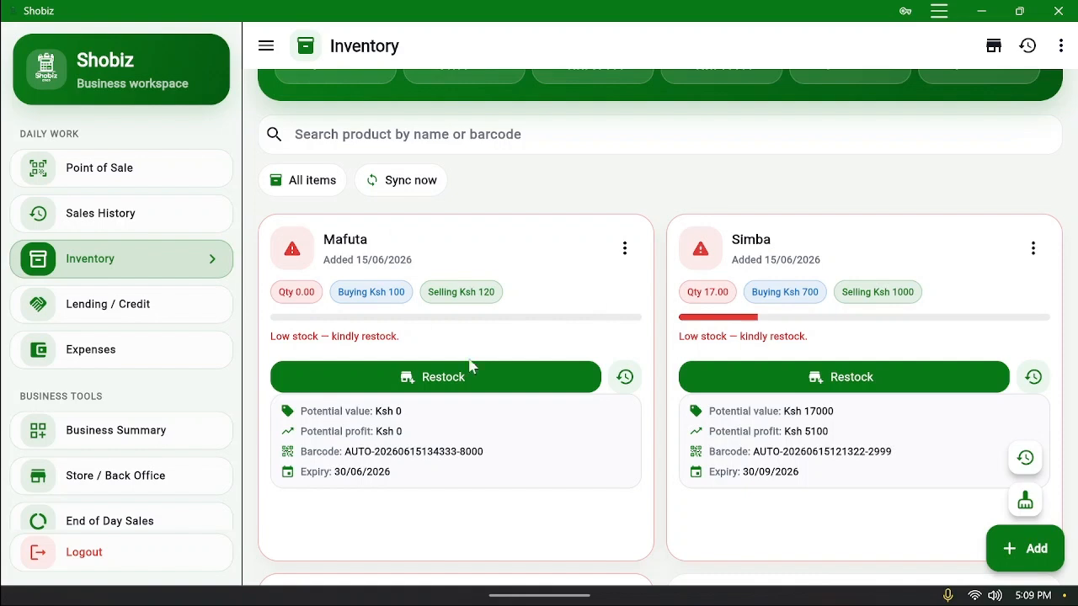
Open Mafuta's Restock page, then leave it without saving
click(495, 383)
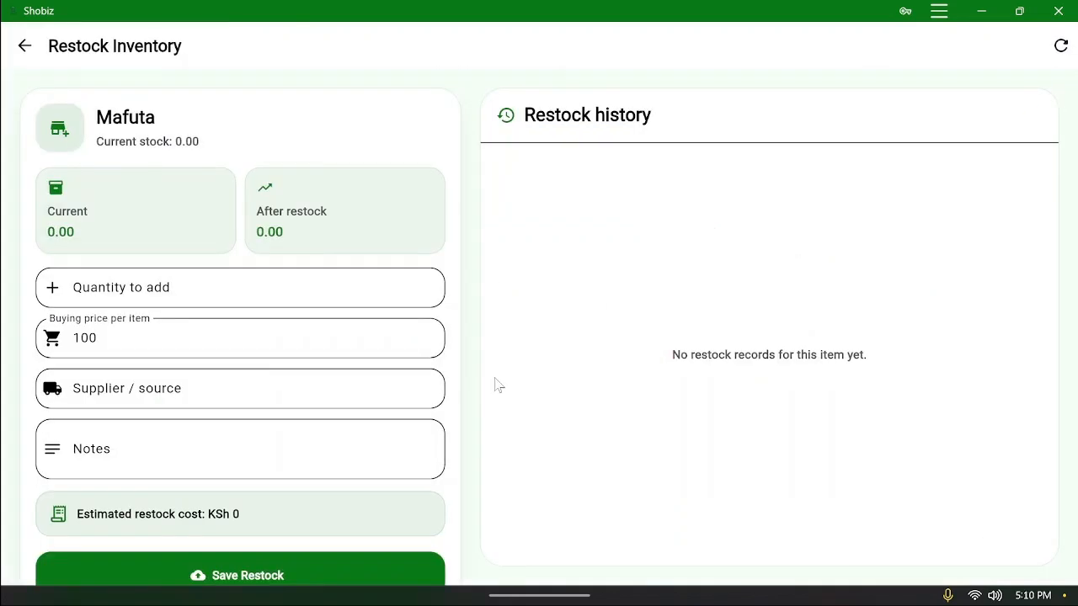
click(24, 45)
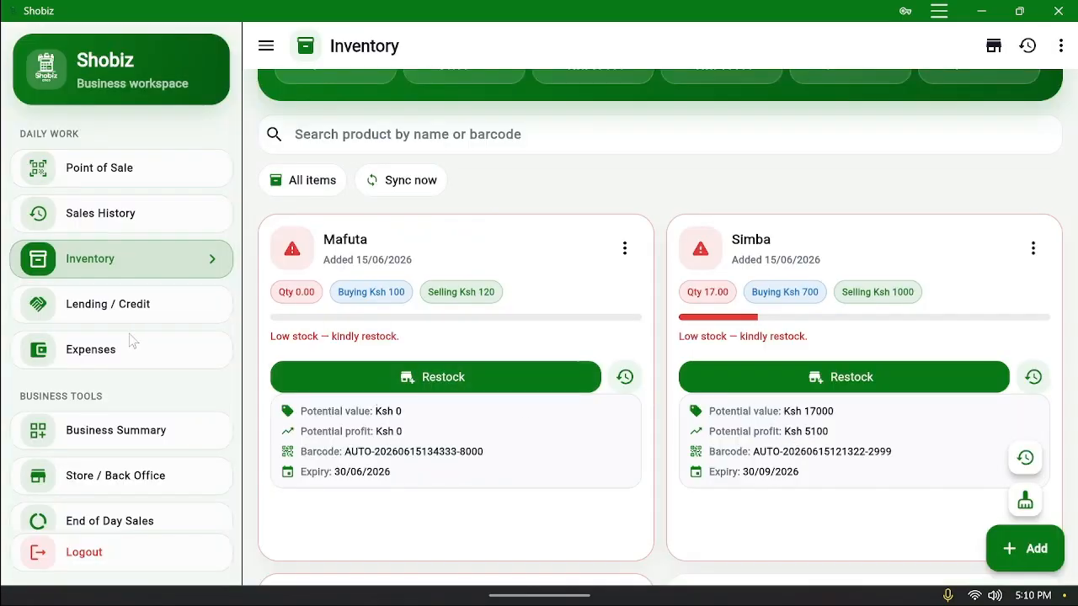
scroll(160, 379, down, 2)
scroll(135, 430, down, 2)
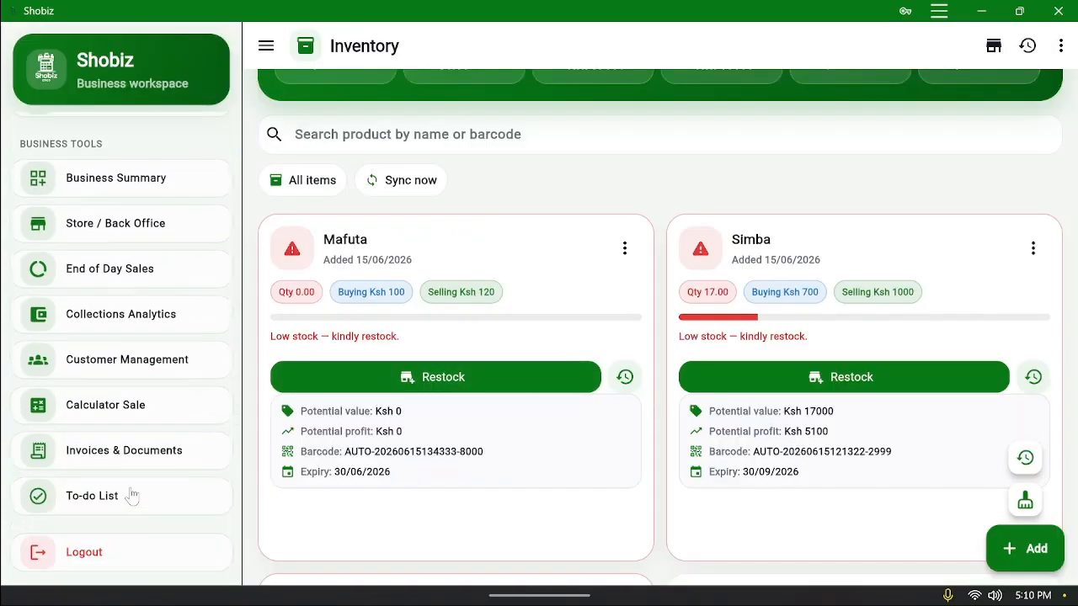
scroll(162, 420, up, 4)
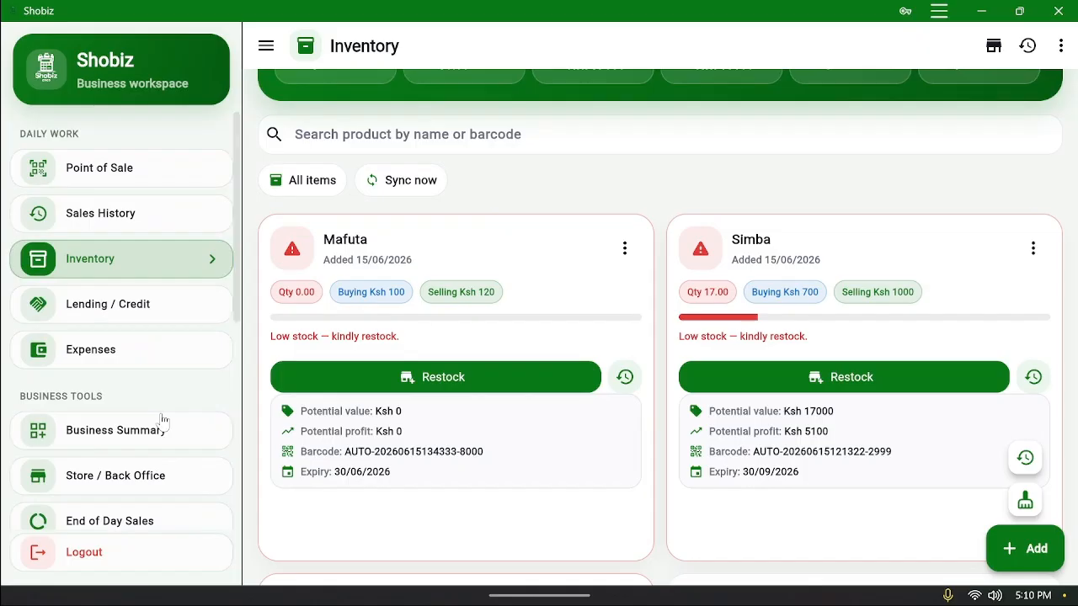
scroll(163, 420, down, 1)
Add 10 dozen Mafuta (120 units) to the backroom store
click(117, 398)
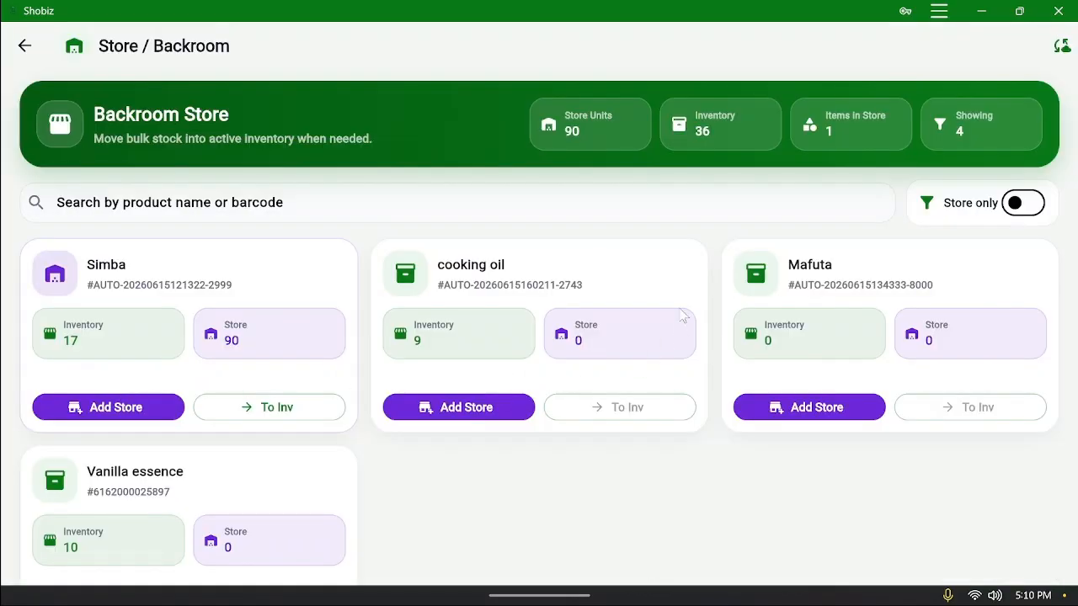
click(830, 413)
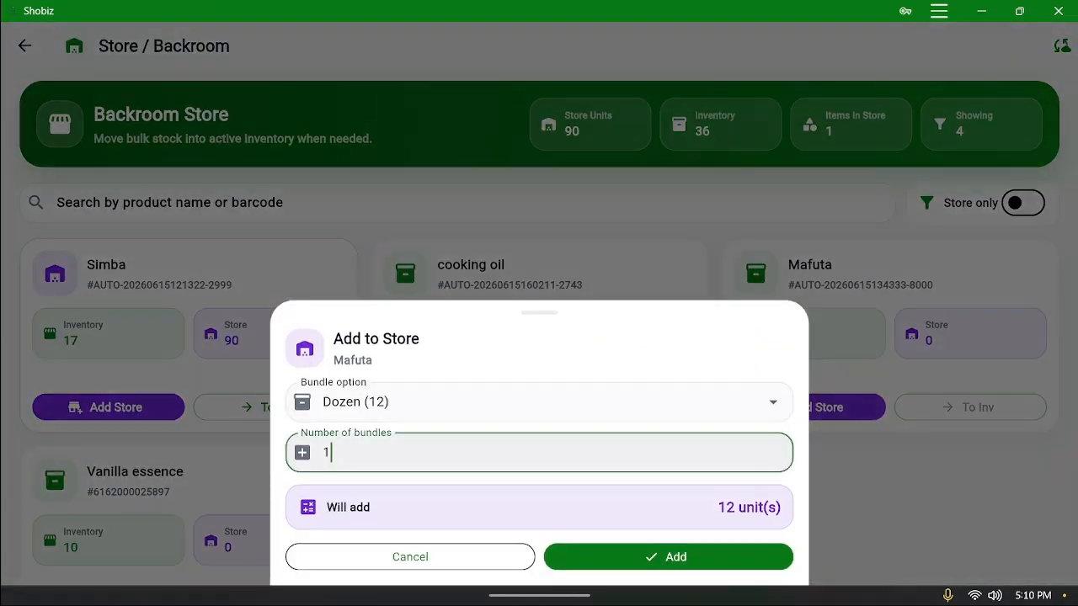
text(-)
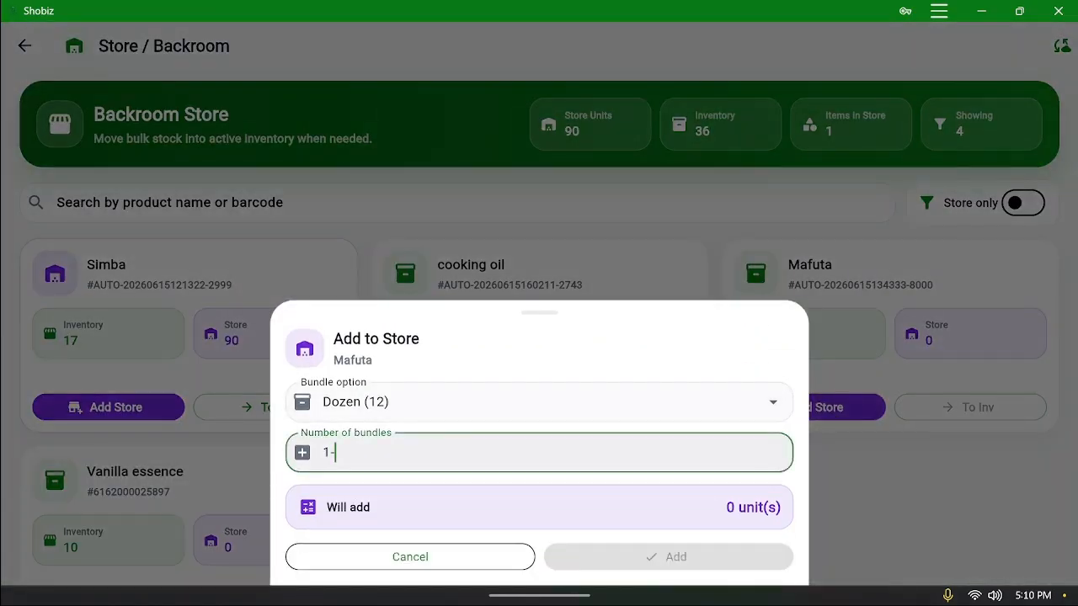
key(BackSpace)
text(0)
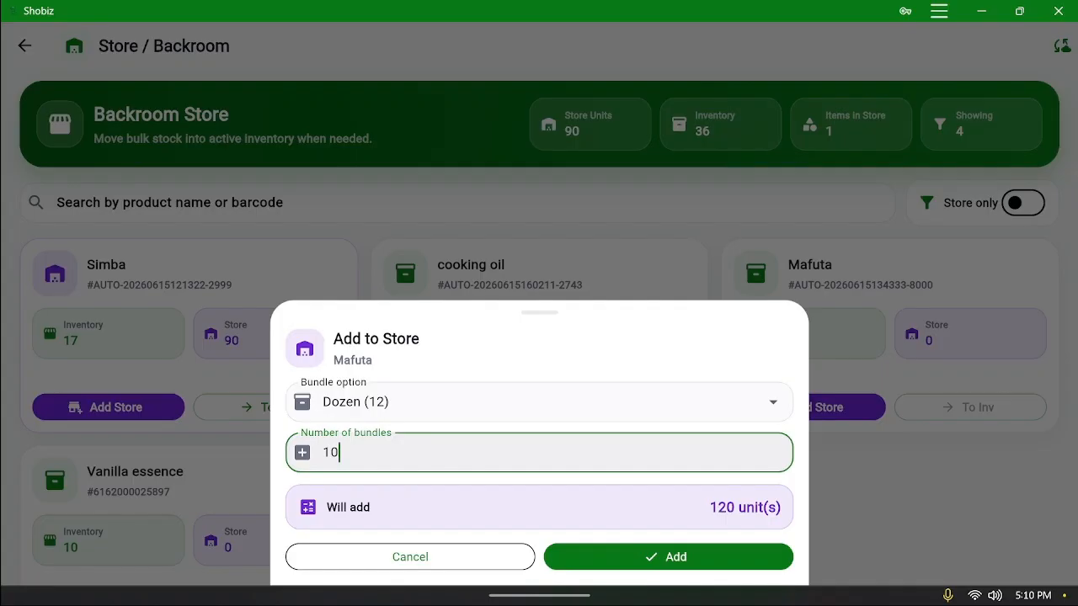
click(722, 558)
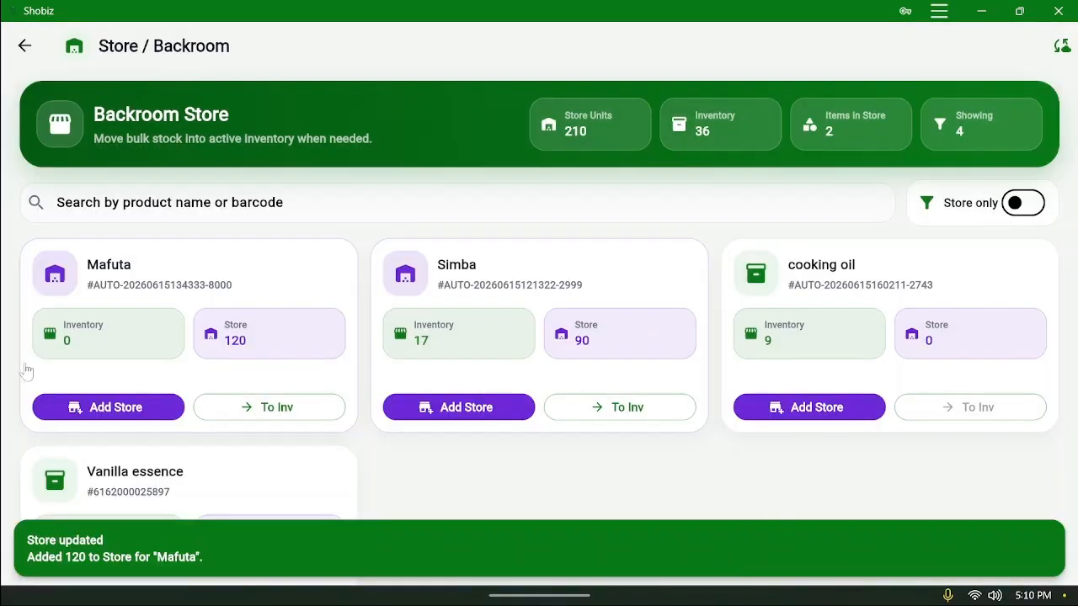
Transfer 20 Mafuta units from the store into inventory and return to Inventory
click(256, 399)
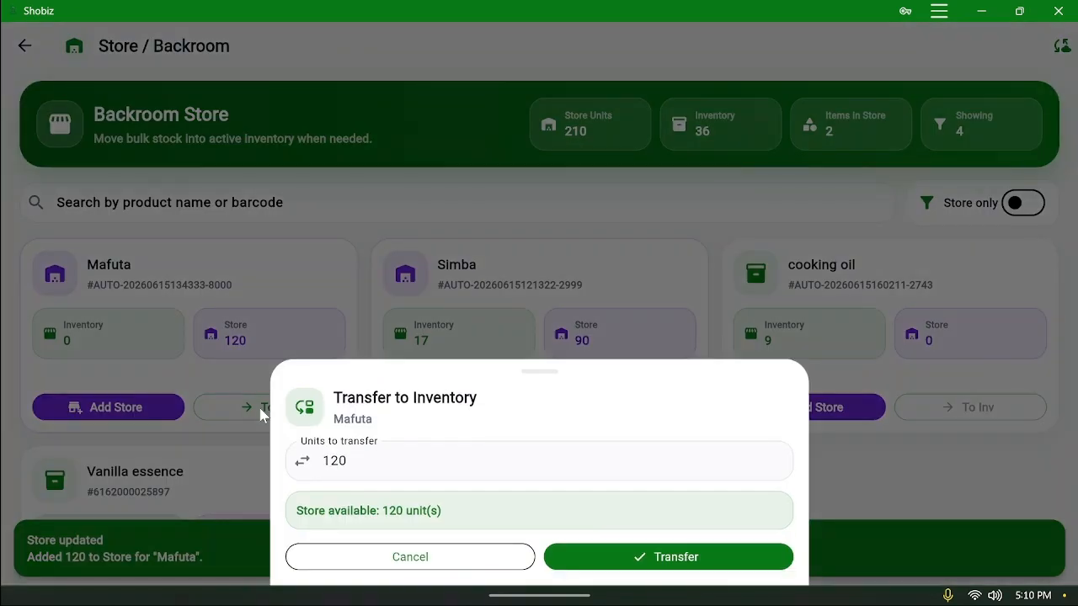
click(391, 444)
key(BackSpace)
key(BackSpace)
key(BackSpace)
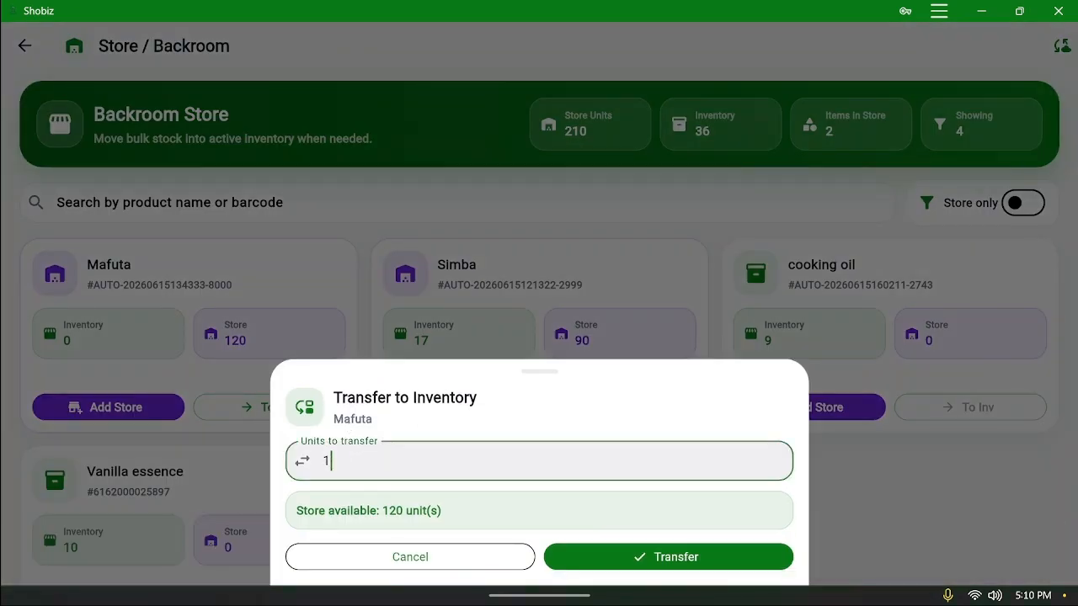
text(20)
click(642, 557)
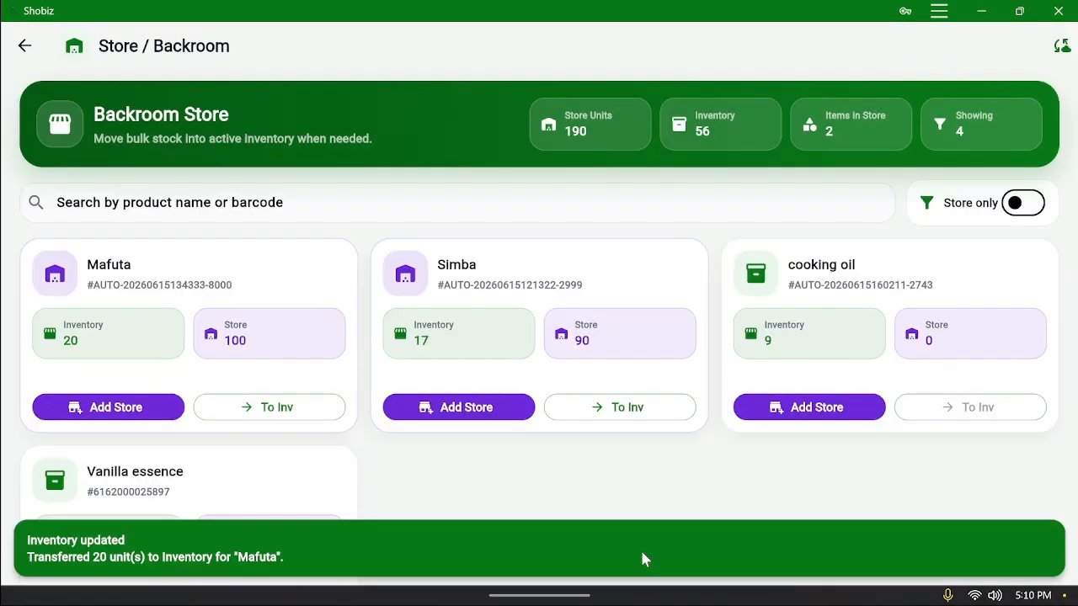
click(22, 56)
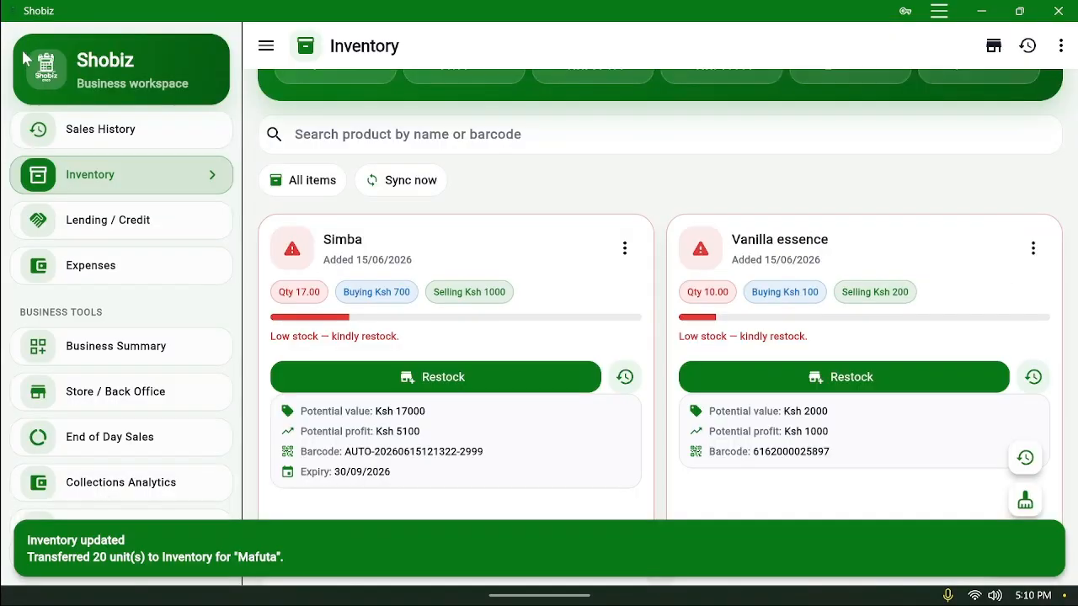
Restock Simba with 30 items, bringing its stock to 47.00
scroll(621, 410, down, 3)
scroll(621, 410, down, 2)
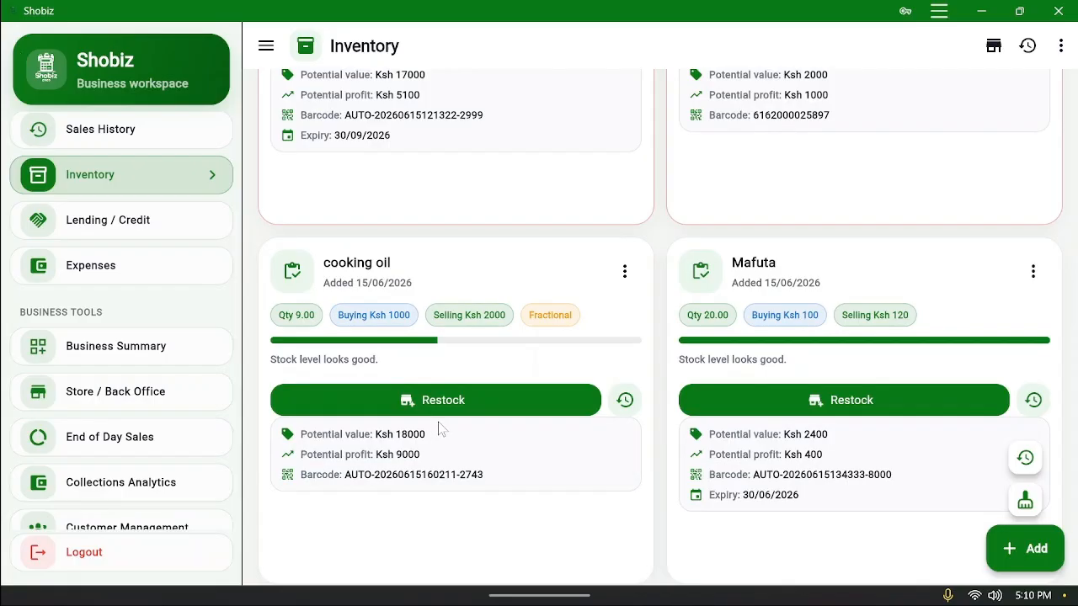
scroll(433, 433, up, 2)
scroll(432, 436, up, 3)
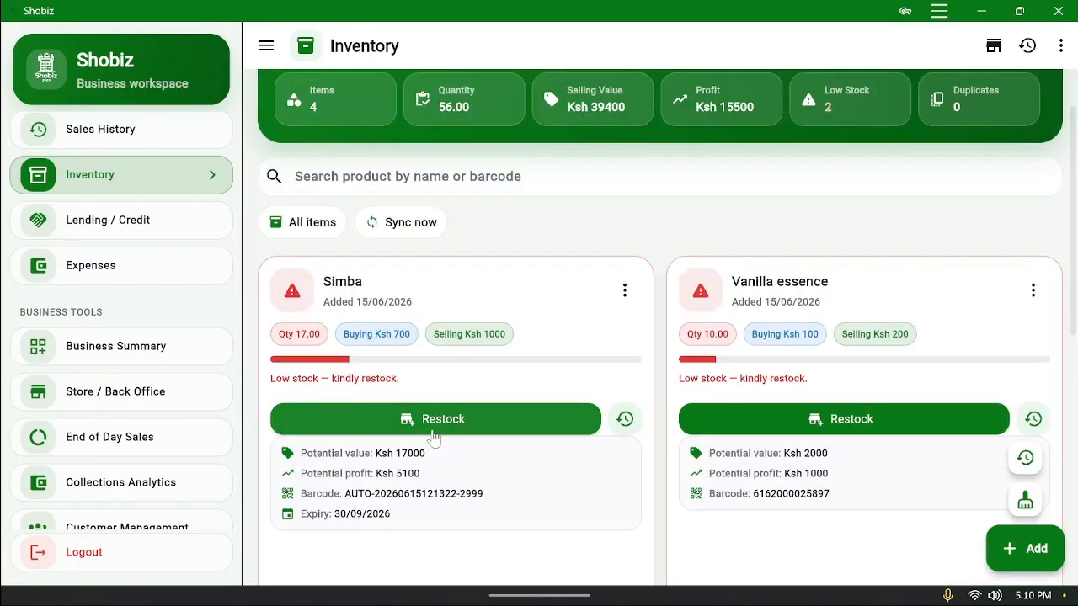
click(521, 421)
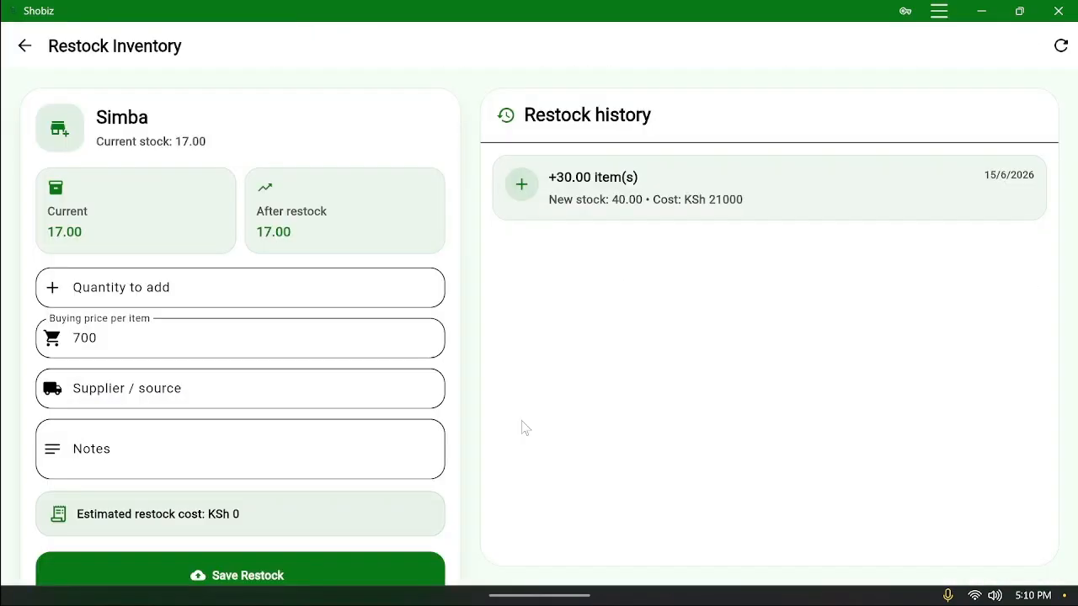
click(17, 48)
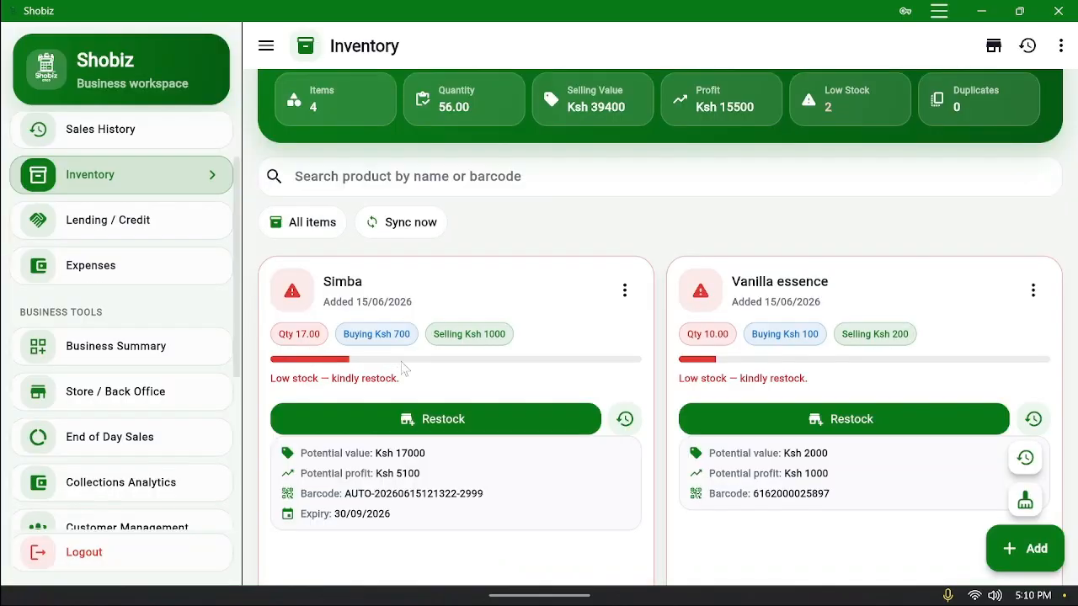
click(430, 421)
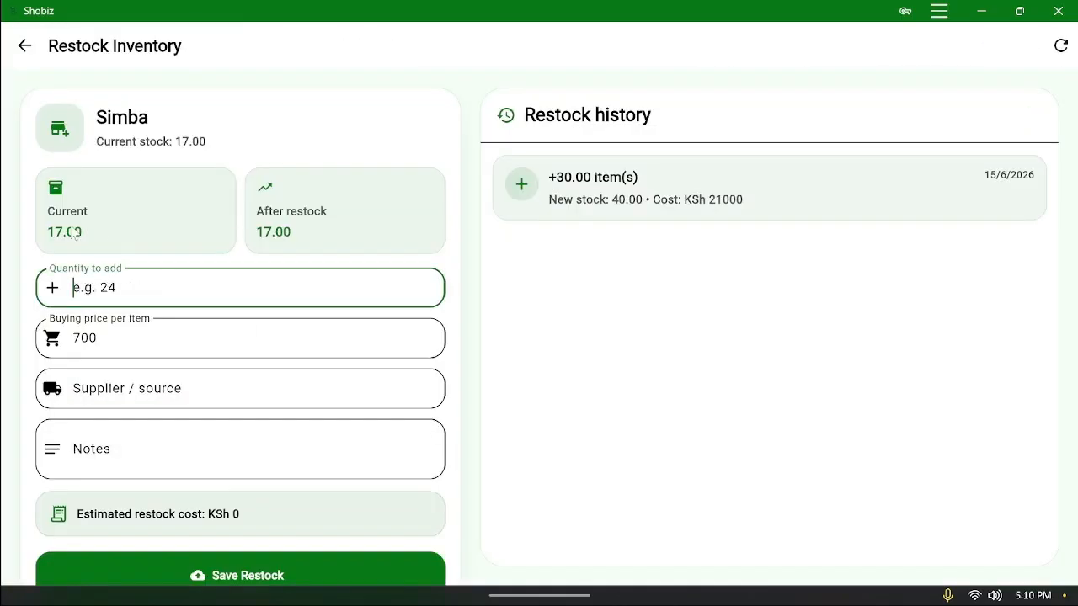
text(30)
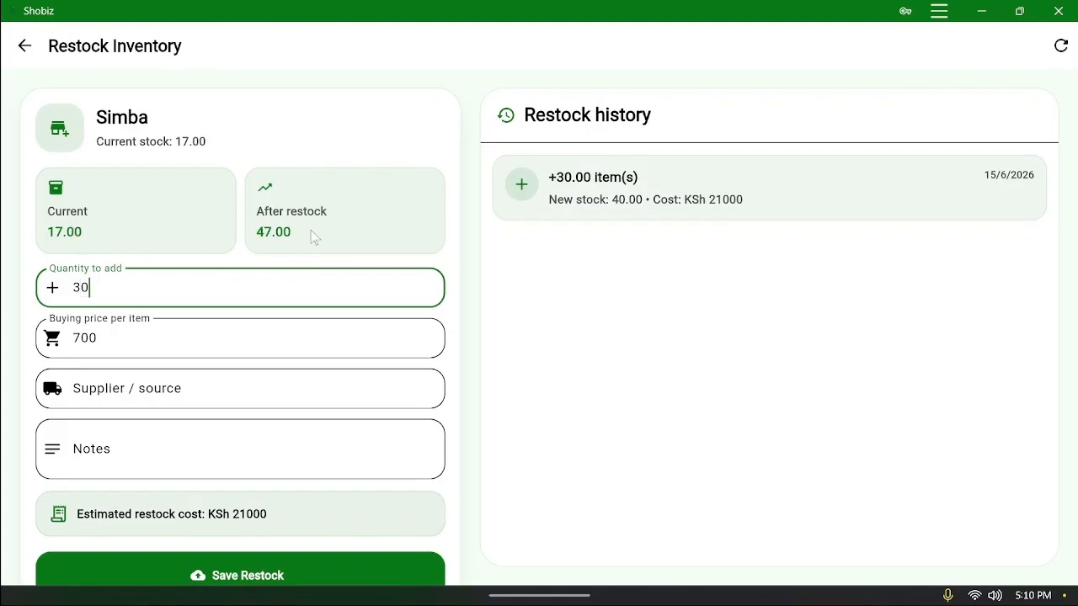
click(279, 573)
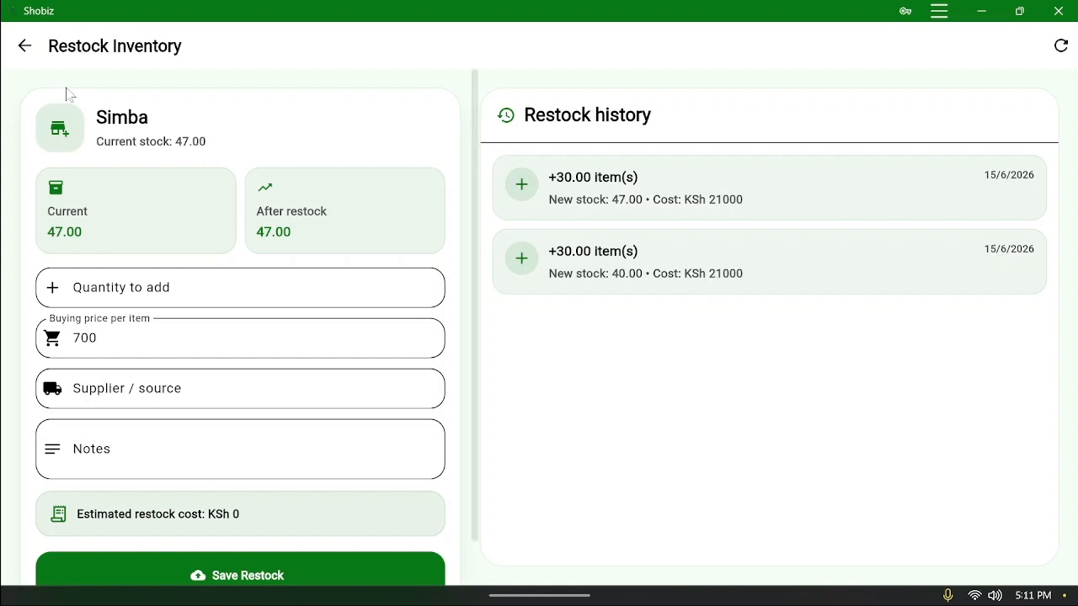
Review the Restocking History (2 Simba restocks, KSh 42000) and load older records
click(26, 49)
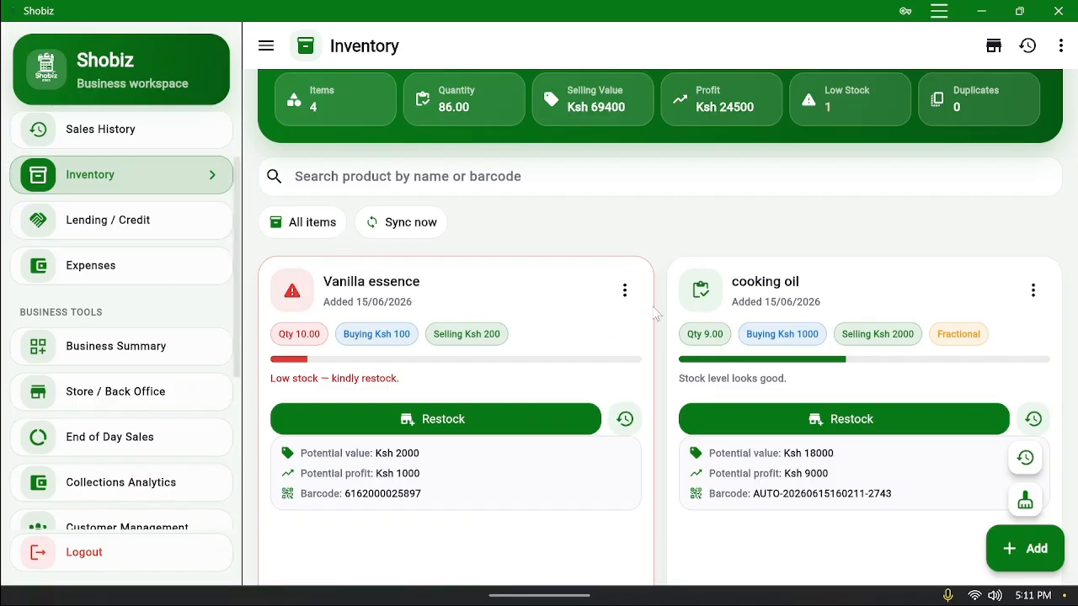
scroll(769, 293, up, 2)
scroll(769, 293, down, 3)
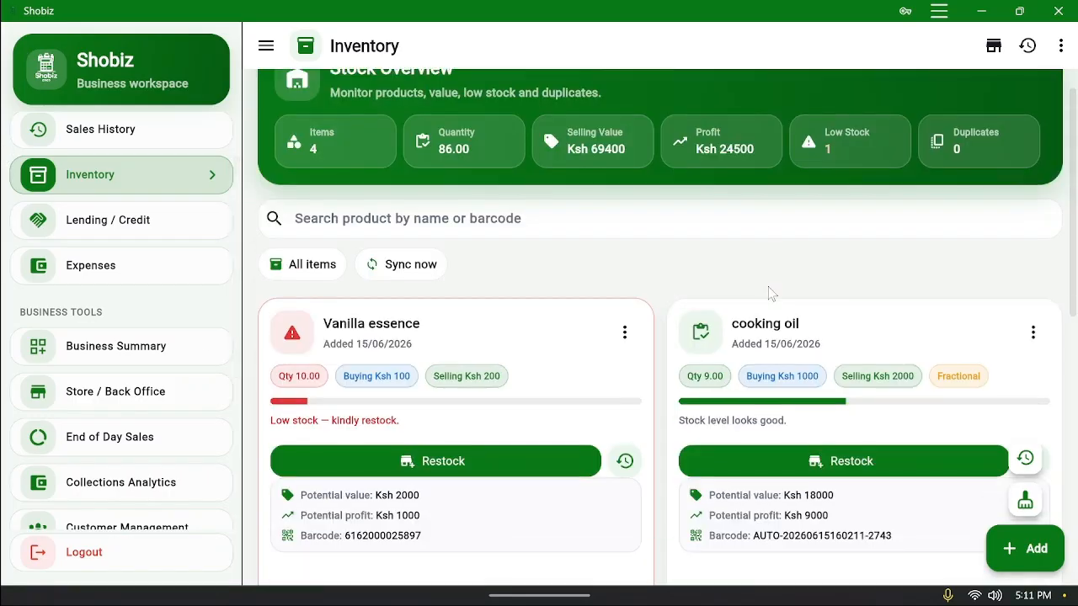
scroll(769, 293, up, 2)
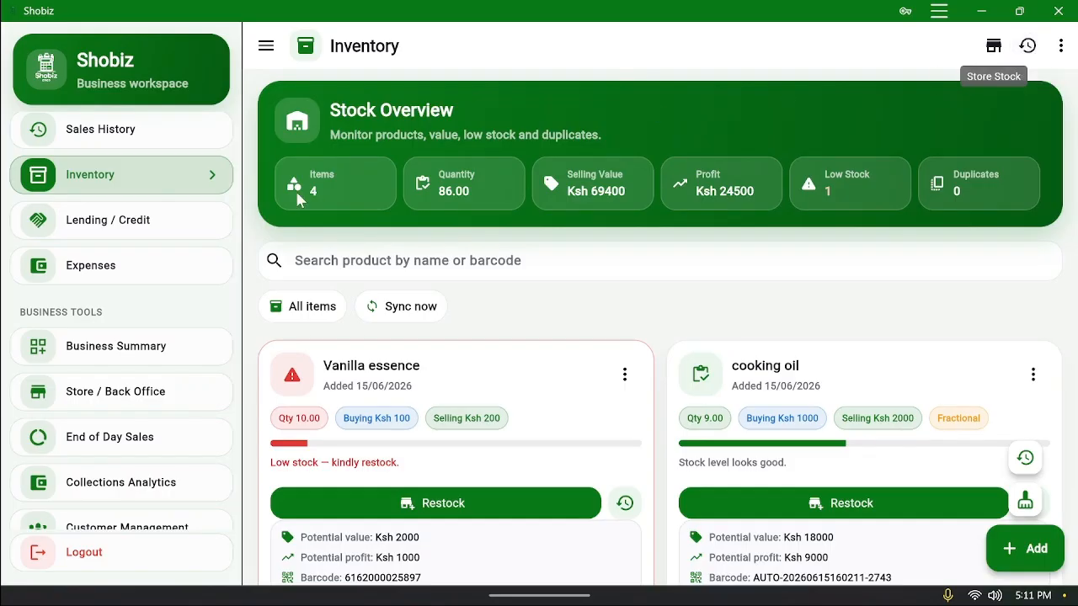
click(1027, 47)
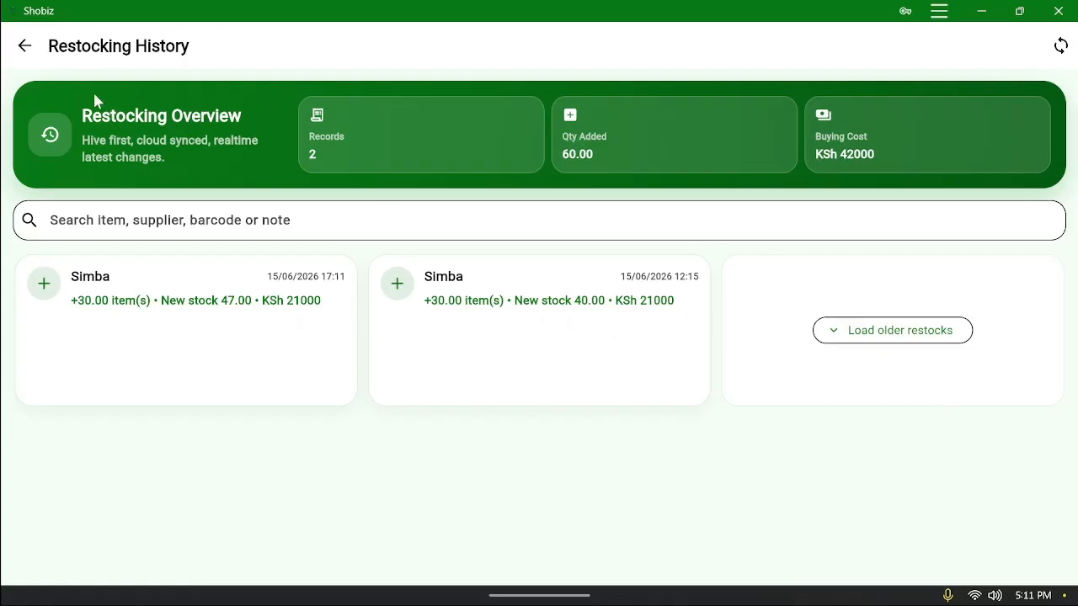
click(25, 47)
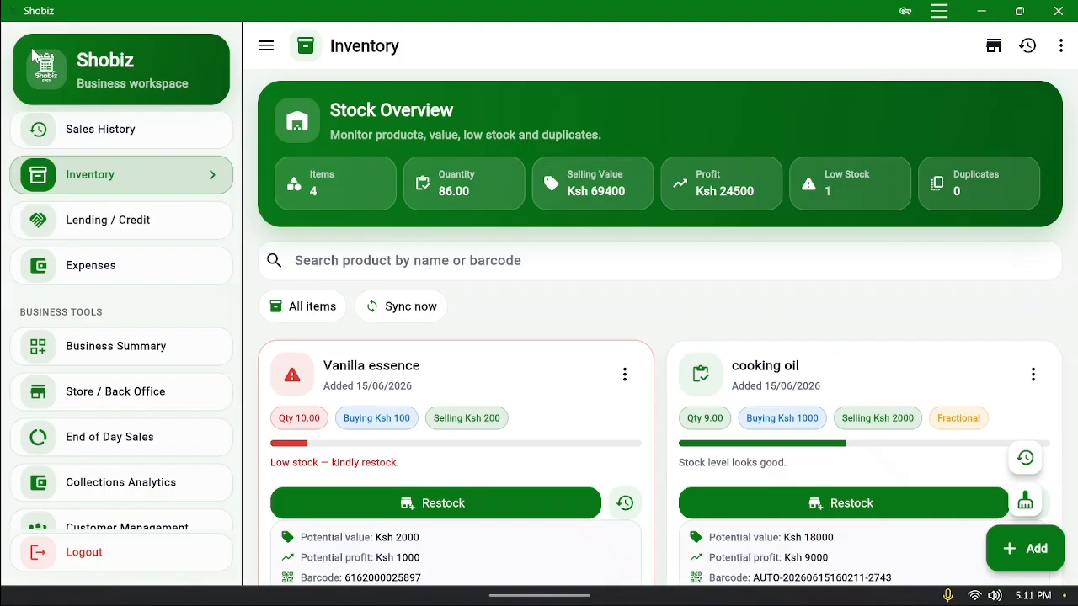
click(1027, 46)
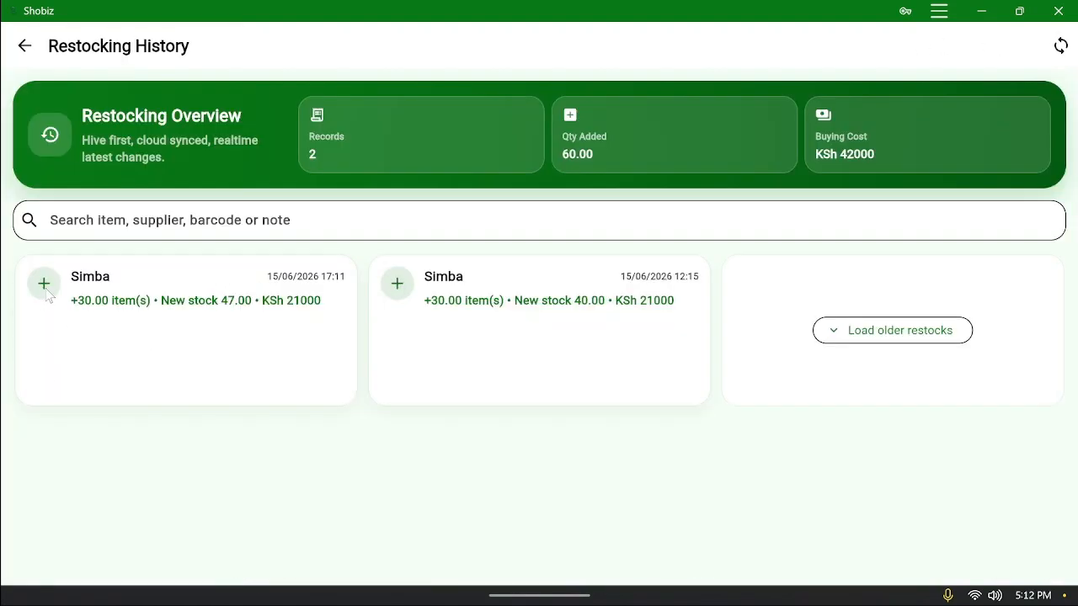
click(909, 340)
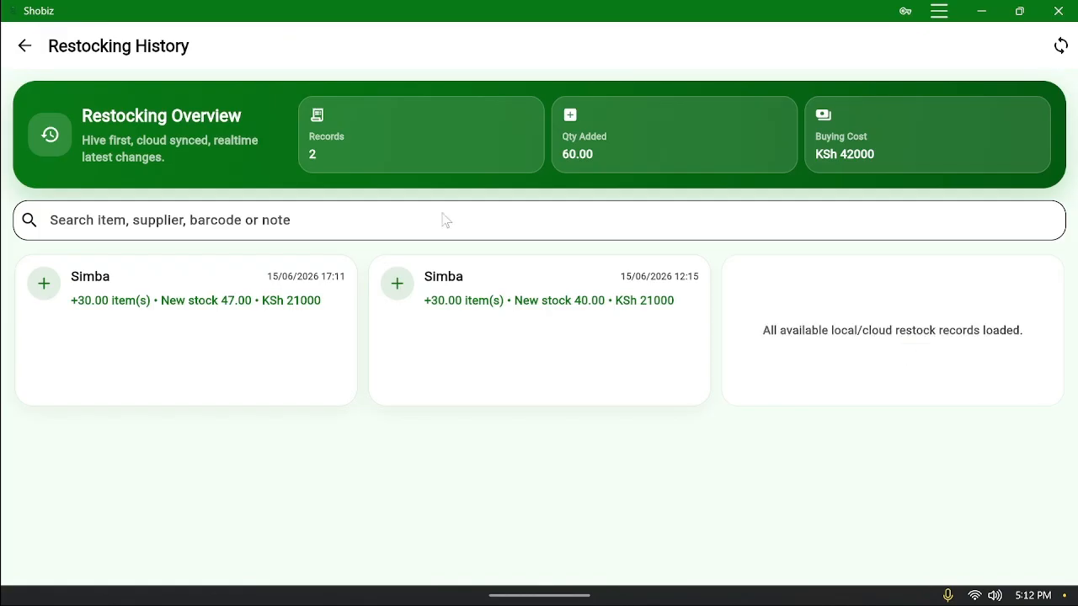
click(26, 45)
scroll(436, 243, down, 3)
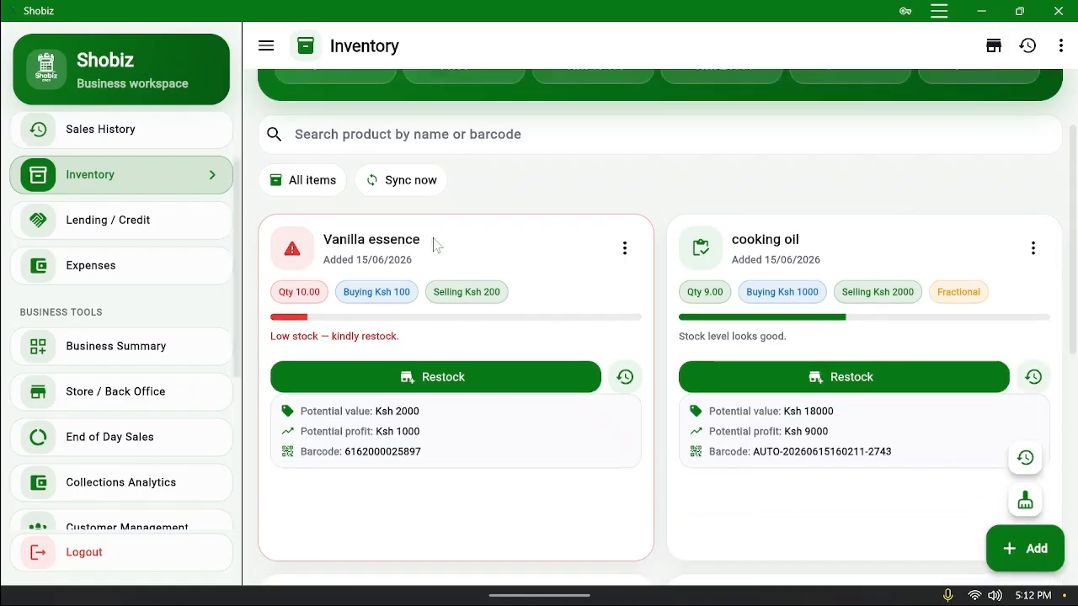
Restock Vanilla essence with 20 items at a buying price of 120 each
click(484, 301)
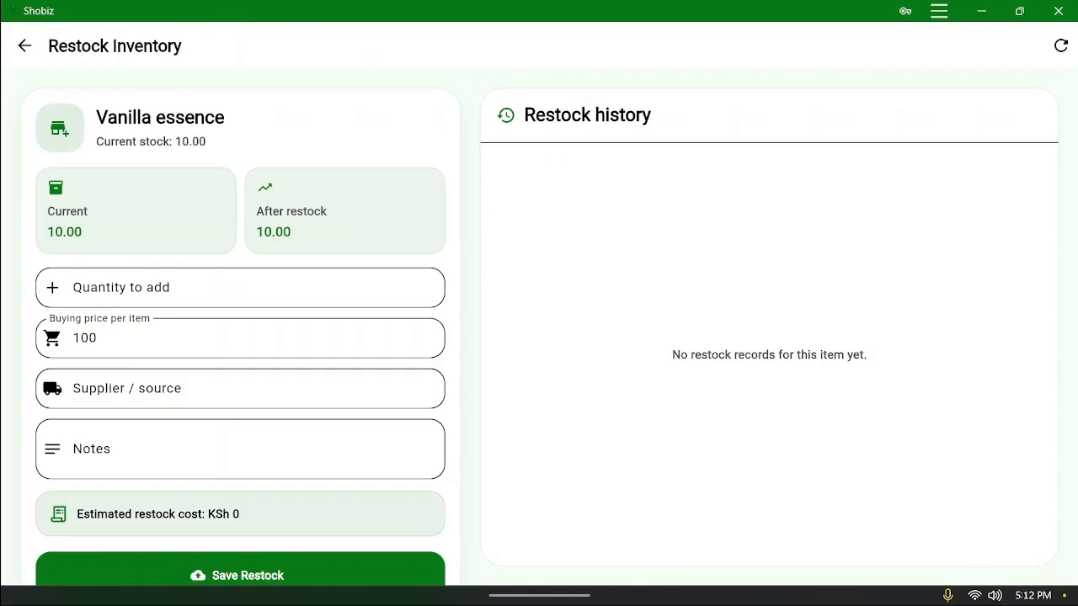
click(240, 288)
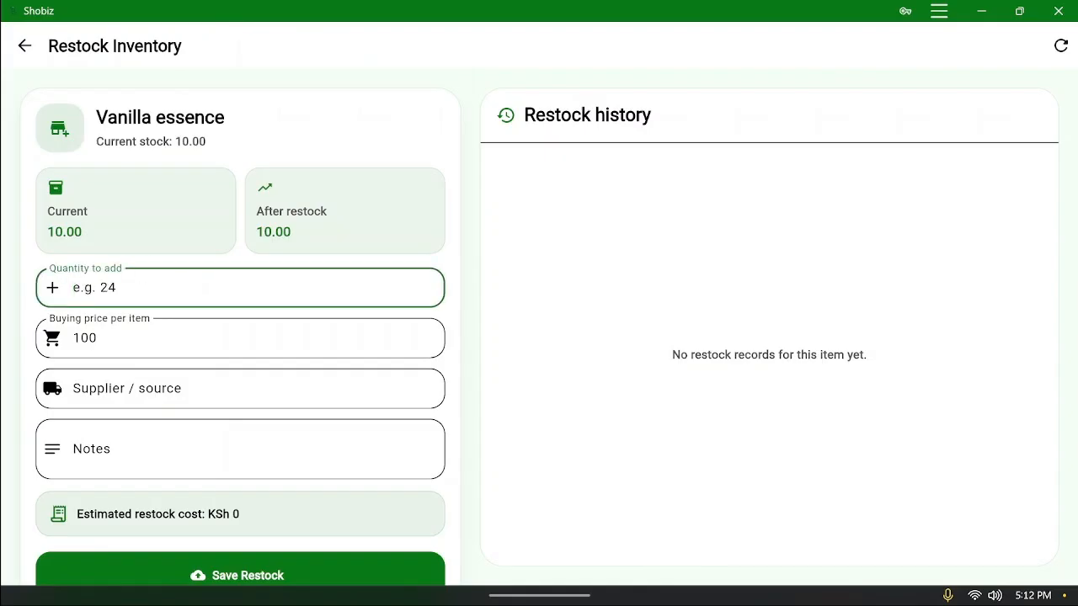
text(20)
click(100, 338)
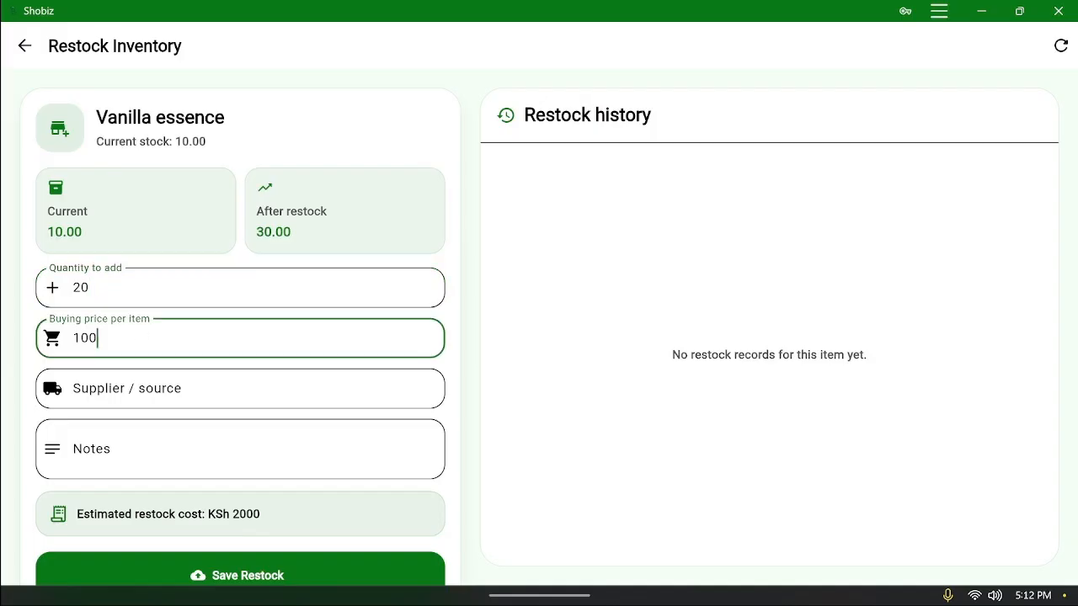
key(BackSpace)
key(BackSpace)
text(20)
scroll(339, 146, down, 1)
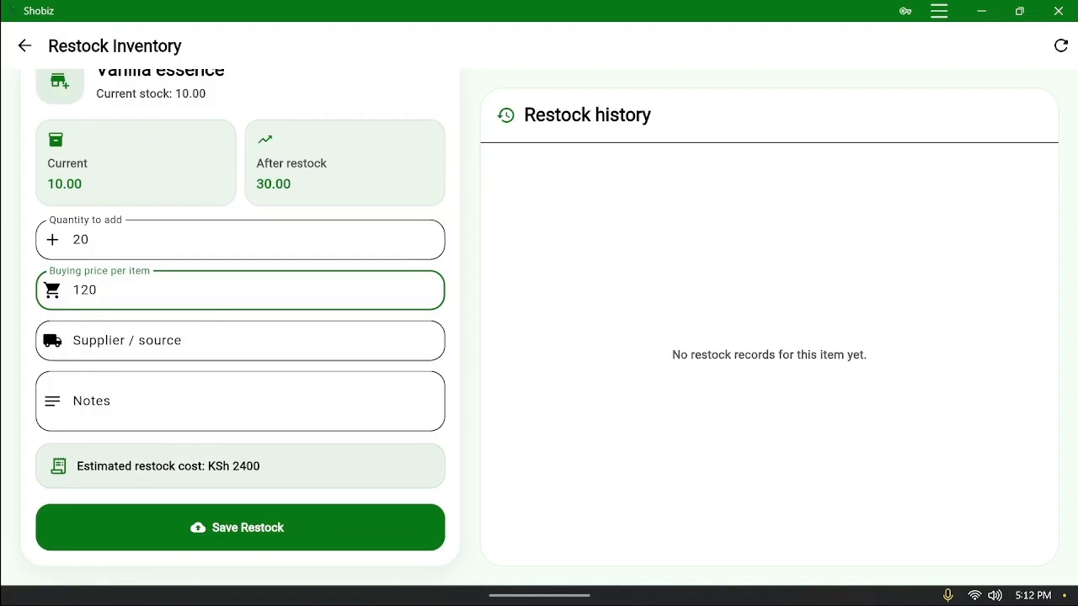
click(270, 528)
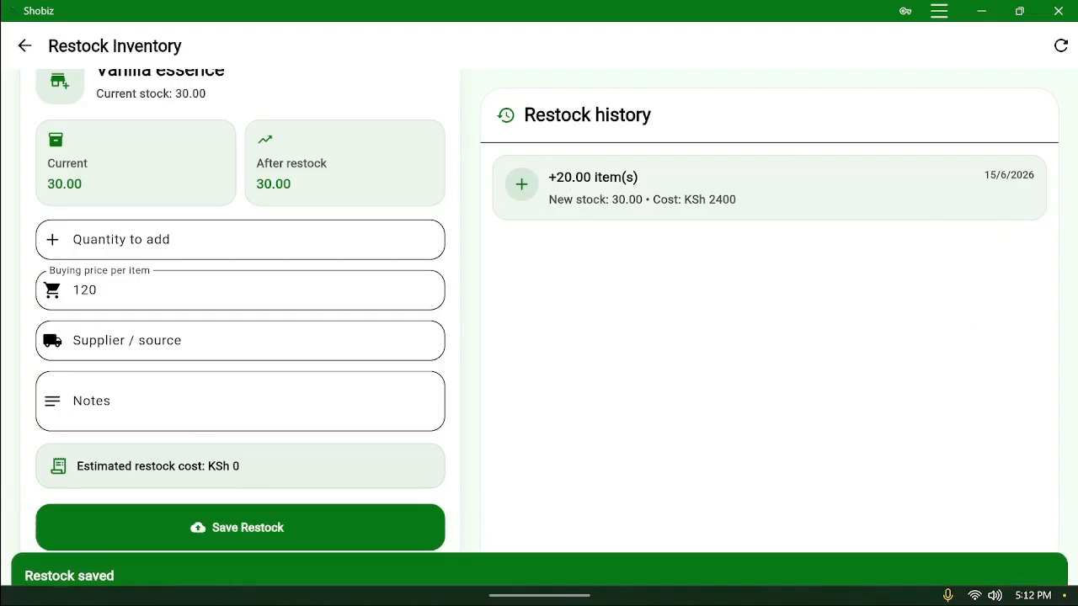
Enter a supplier's name and a note for a second Vanilla essence restock
scroll(227, 320, up, 1)
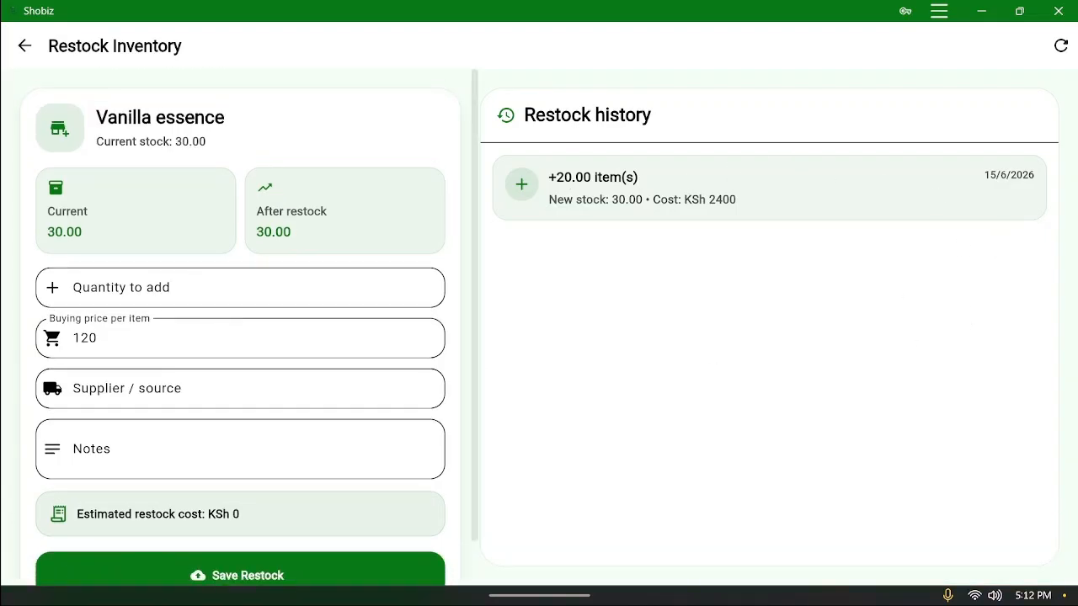
scroll(235, 415, down, 1)
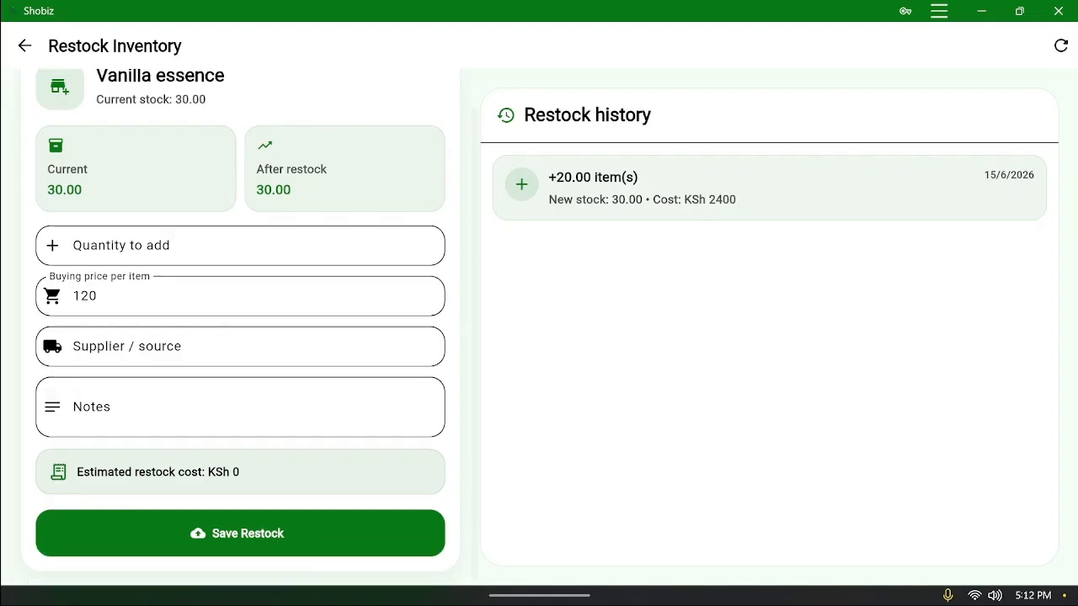
click(227, 346)
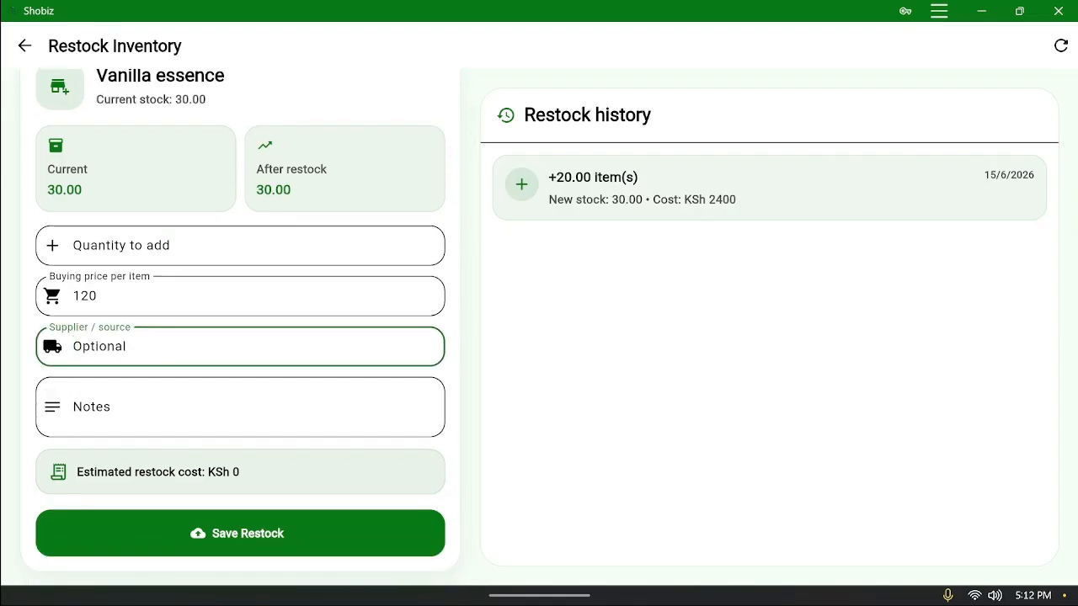
key(Tab)
text(D)
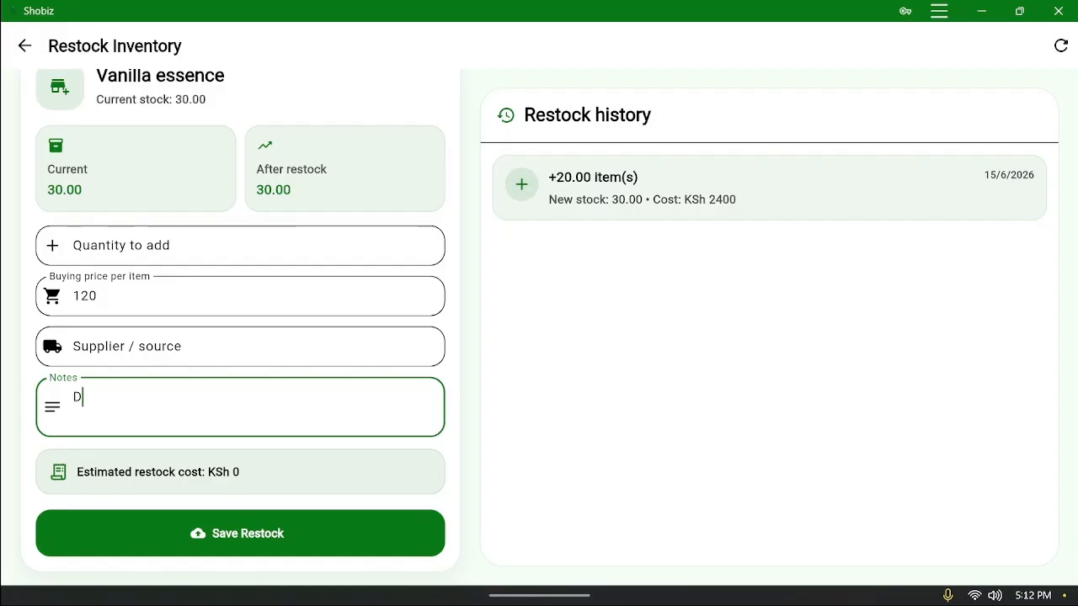
click(227, 346)
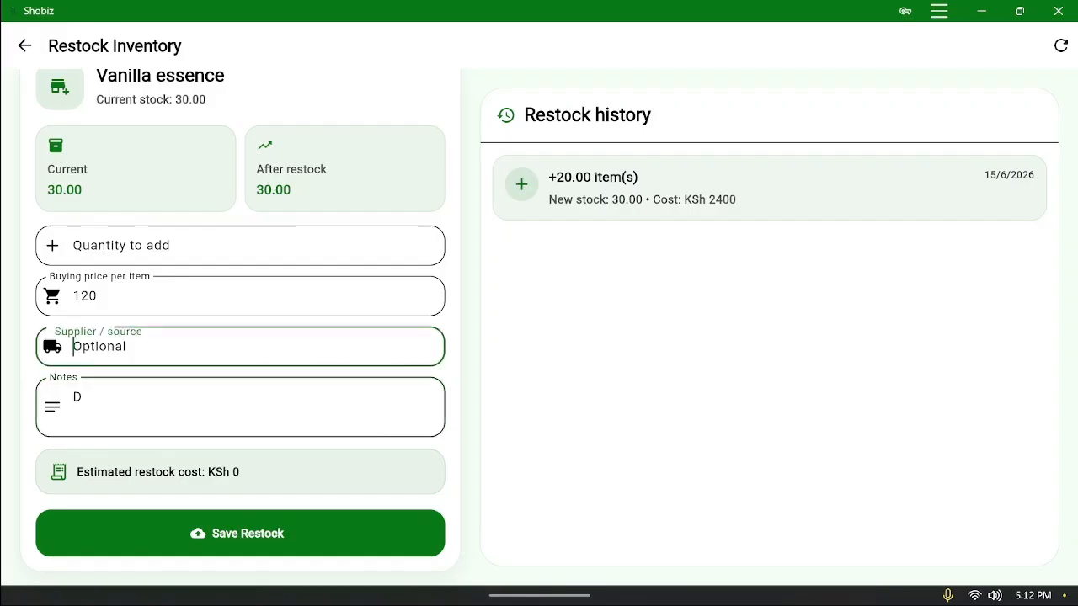
text(Da)
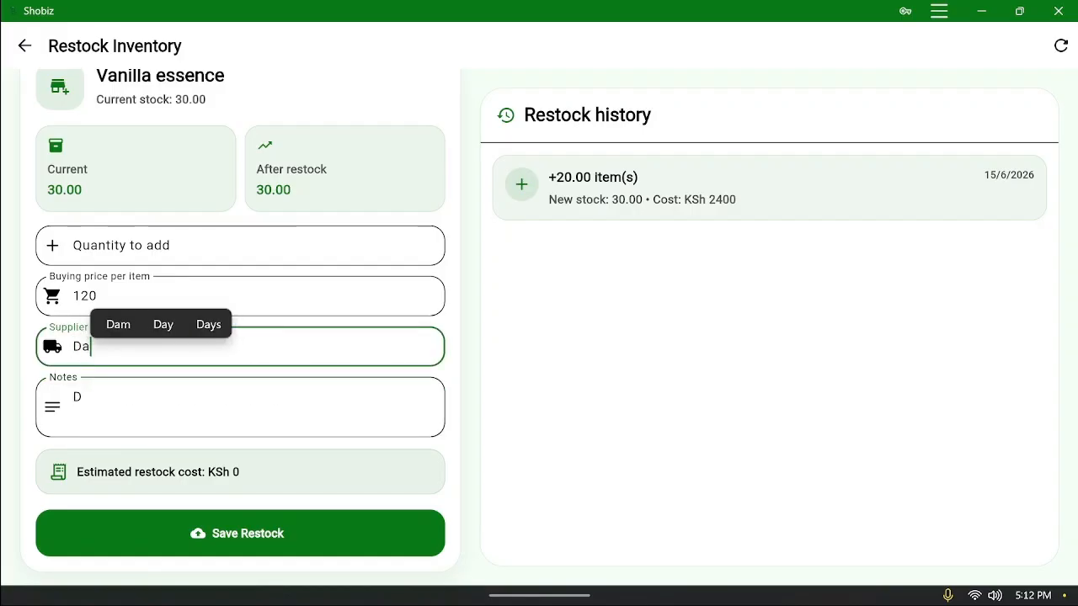
text(vid)
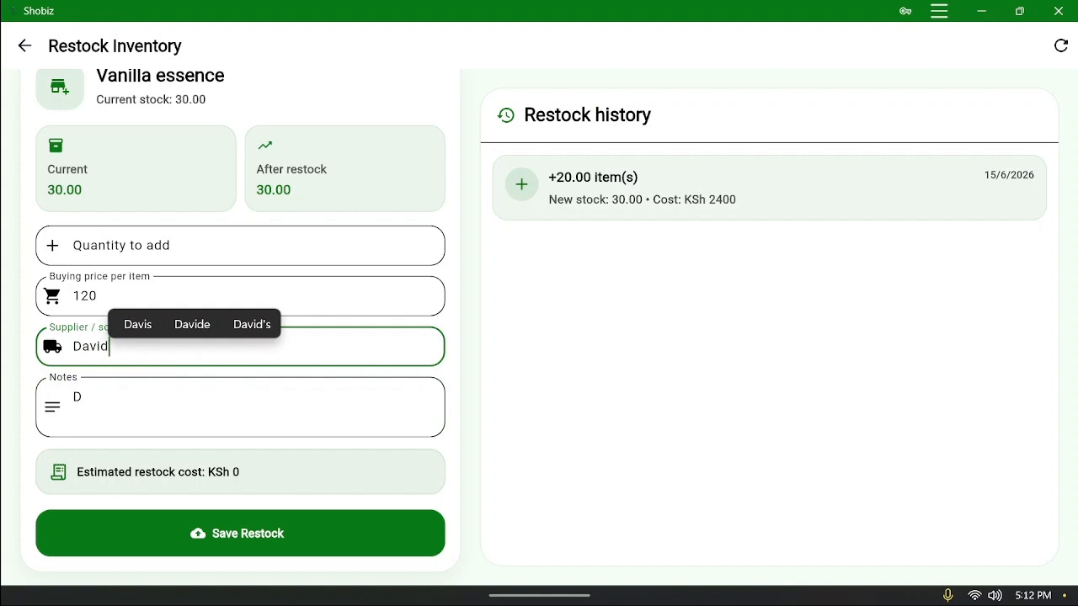
click(228, 407)
key(BackSpace)
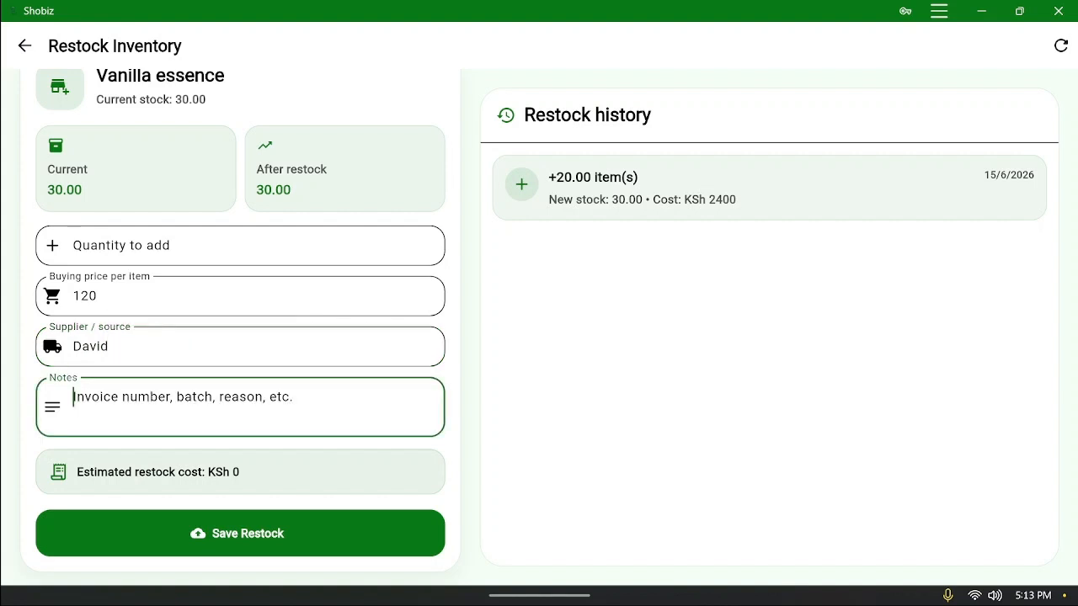
text(0)
key(BackSpace)
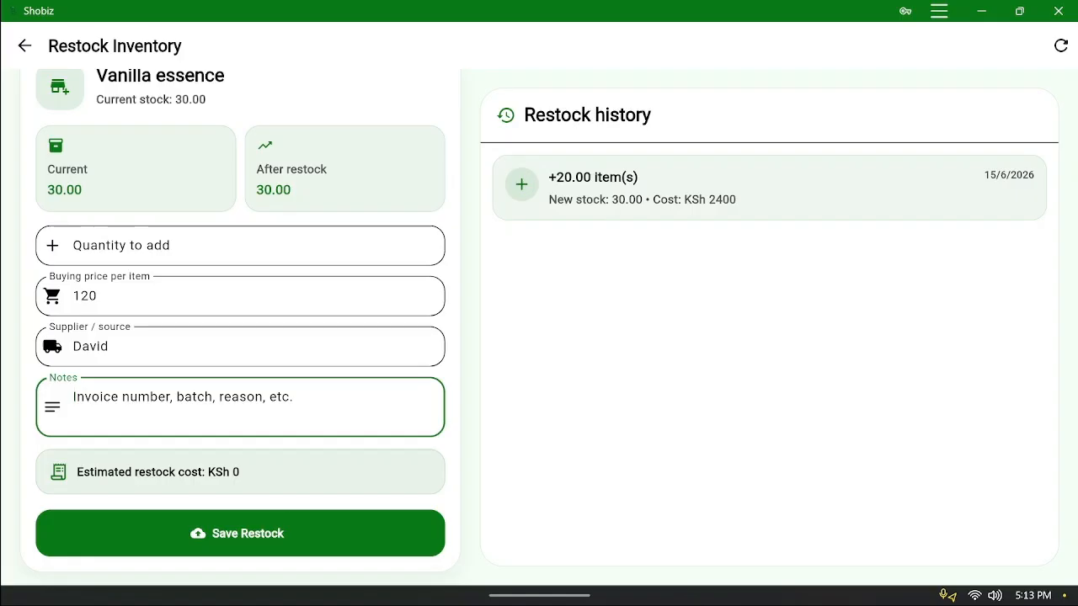
text(i nnjdkldkfjlka)
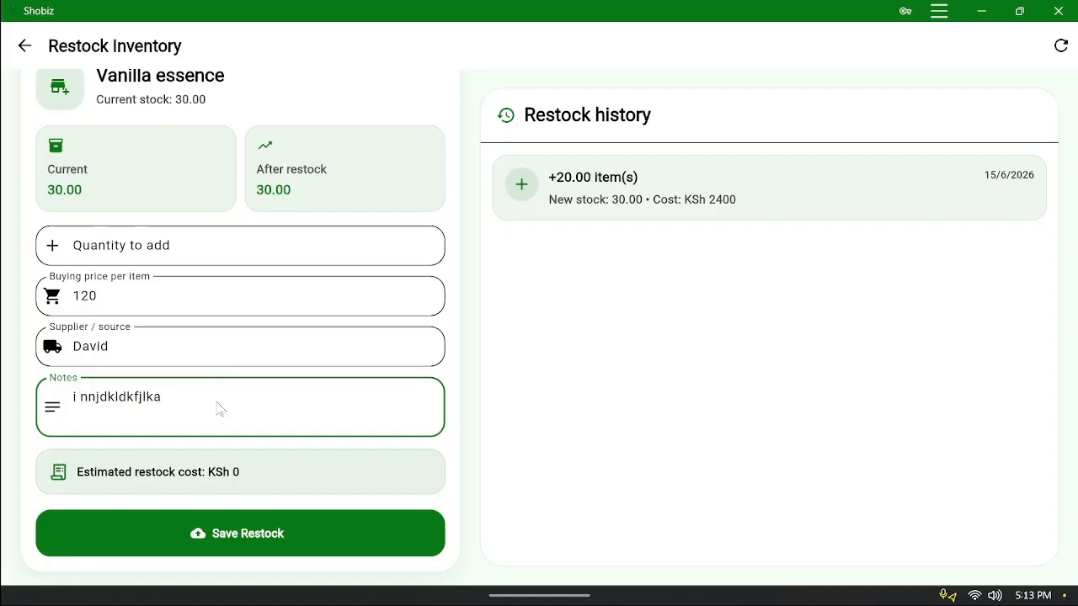
Set the second restock quantity to 10 and save it
right_click(217, 408)
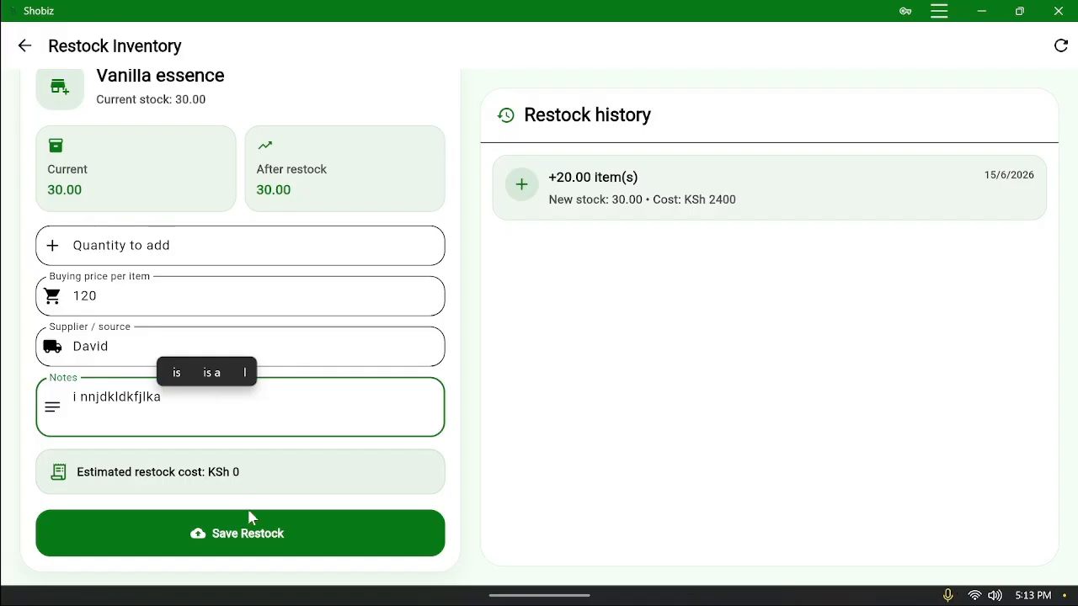
click(258, 530)
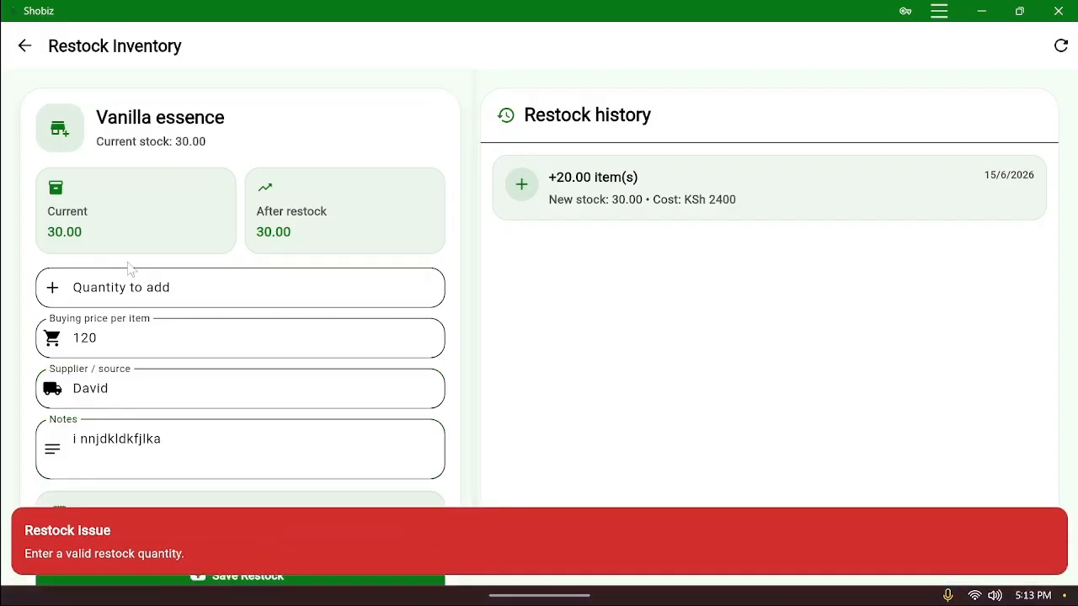
text(10)
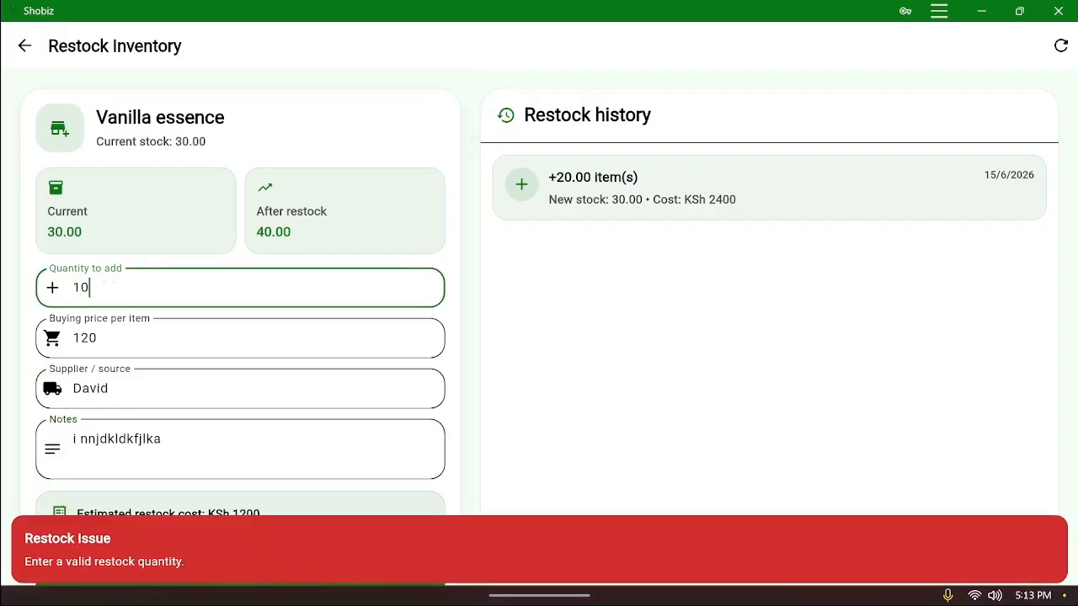
click(283, 533)
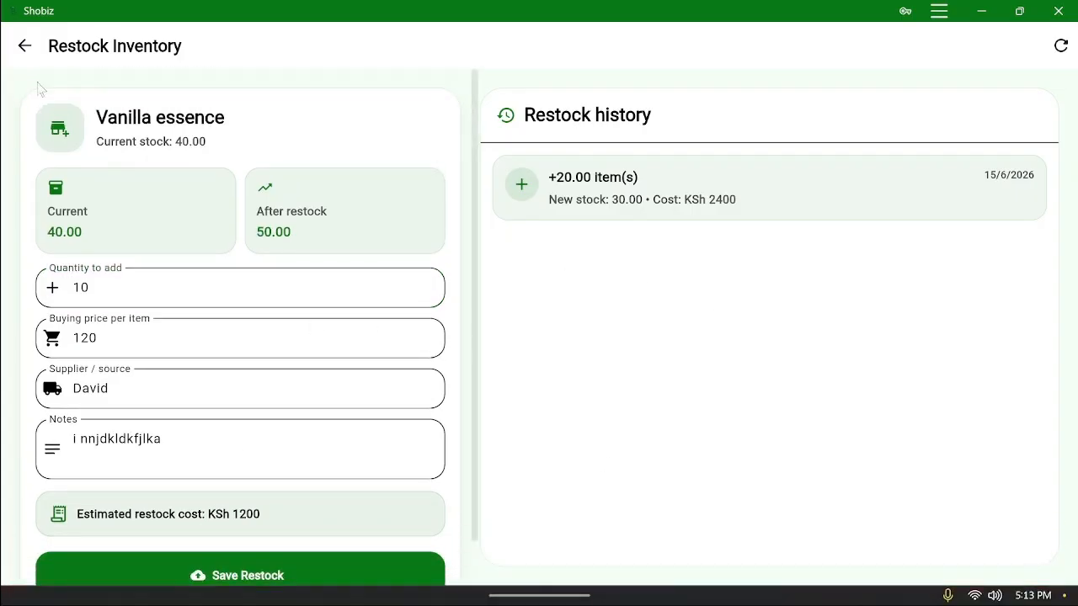
Reopen Vanilla essence's restock page and enter a quantity of 10
click(24, 45)
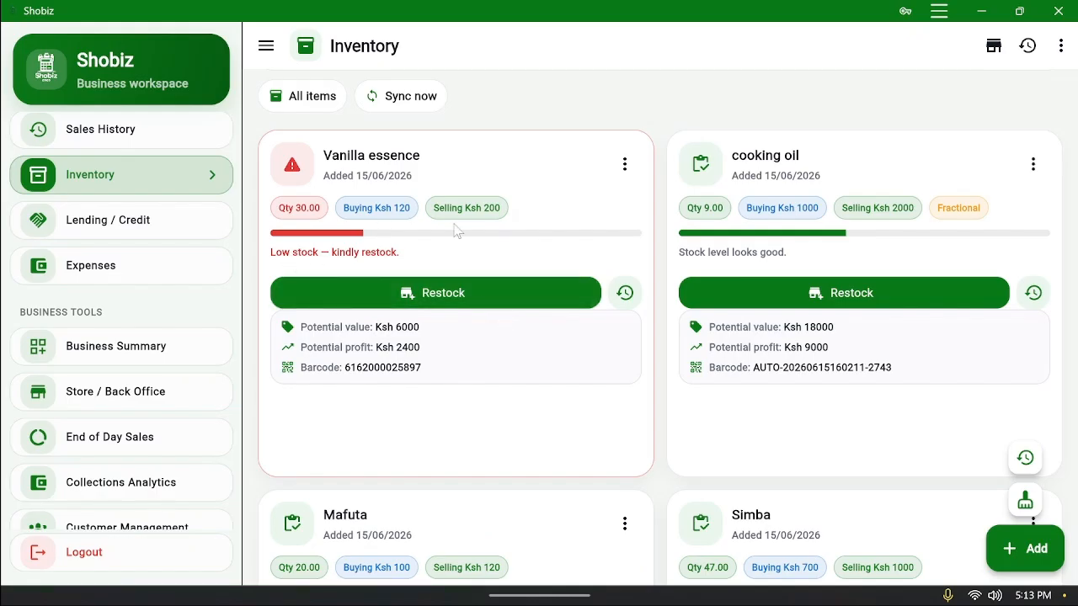
scroll(508, 394, up, 2)
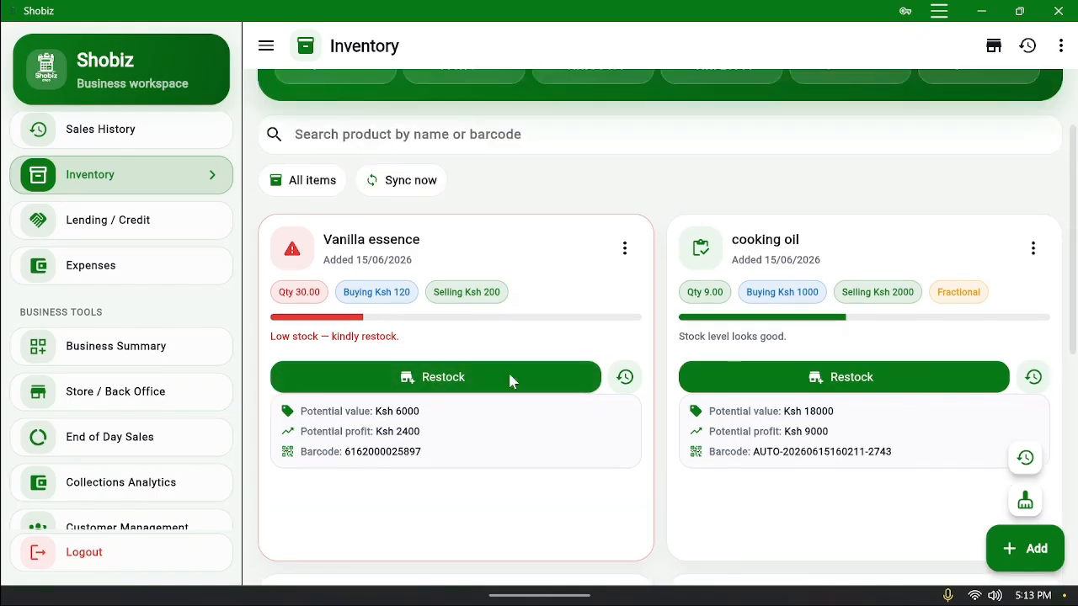
scroll(576, 378, down, 5)
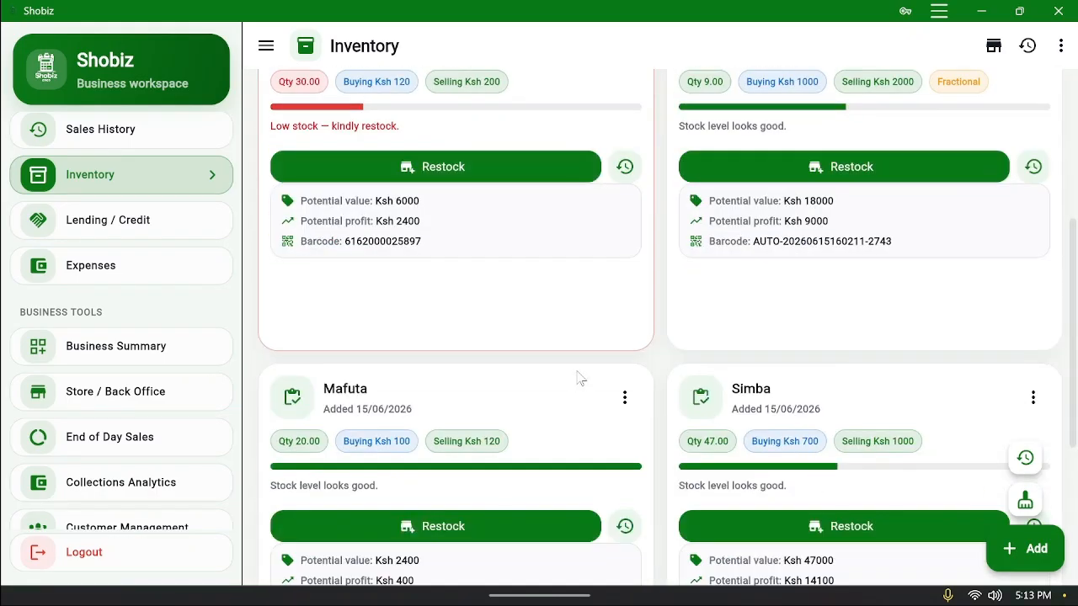
scroll(579, 378, up, 3)
click(507, 301)
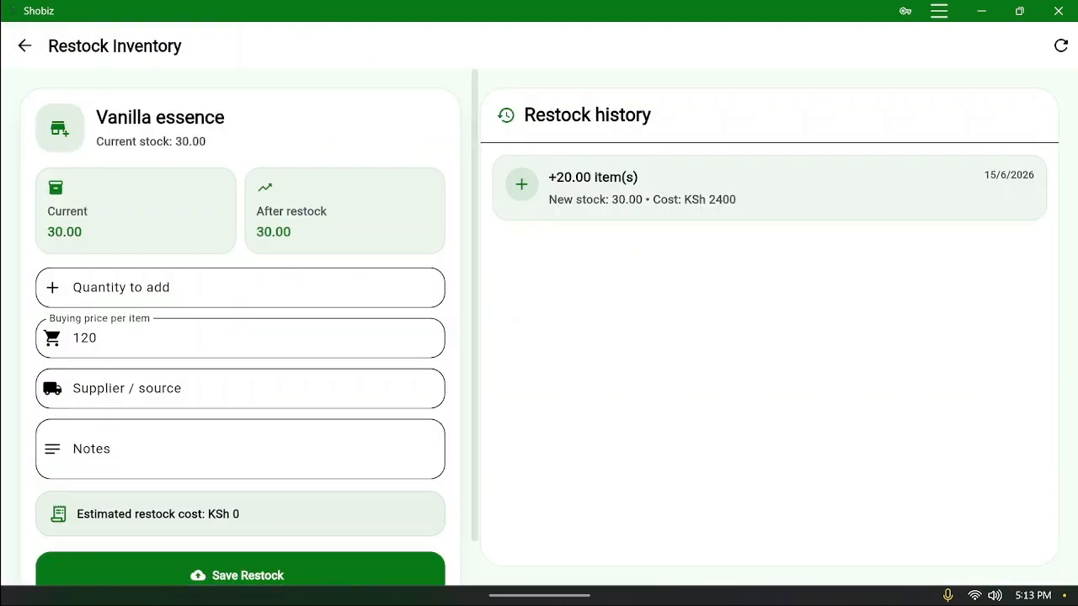
click(180, 281)
text(10)
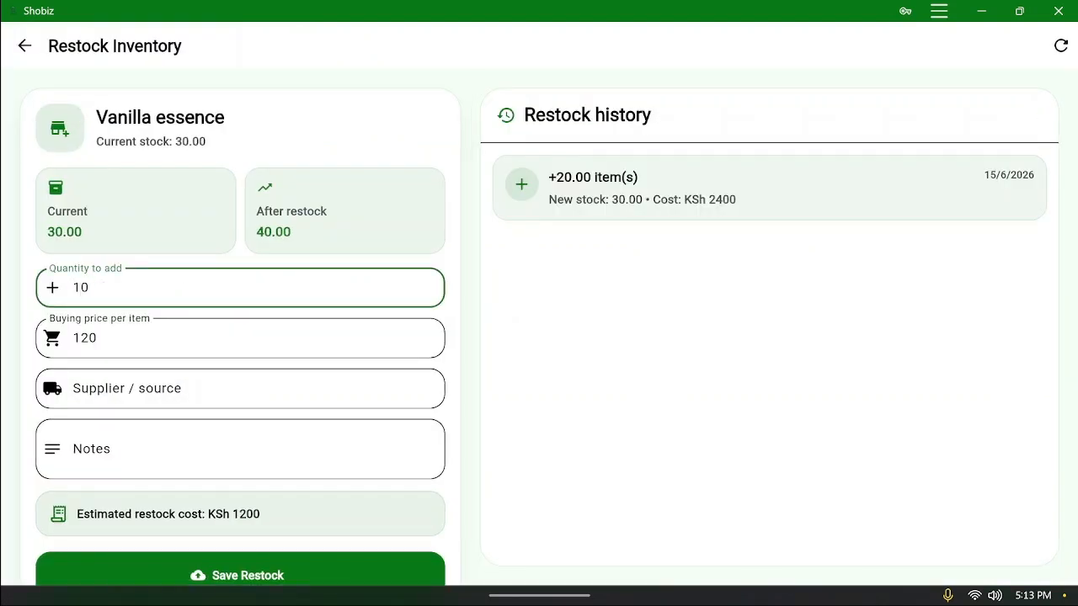
Record the supplier's full name and a contact-number note, then save the restock
click(197, 389)
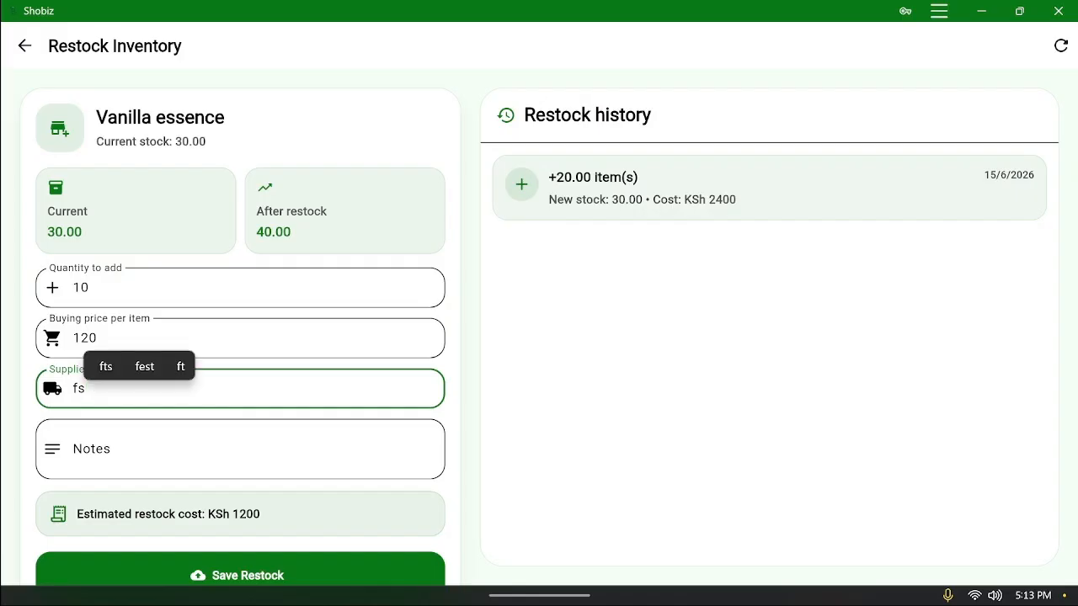
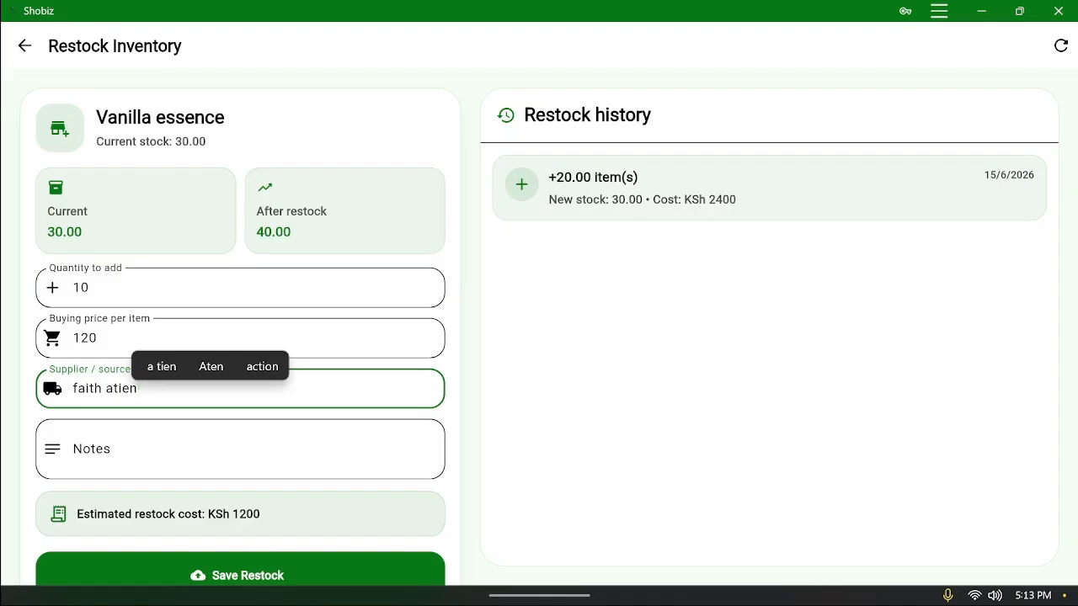
click(240, 449)
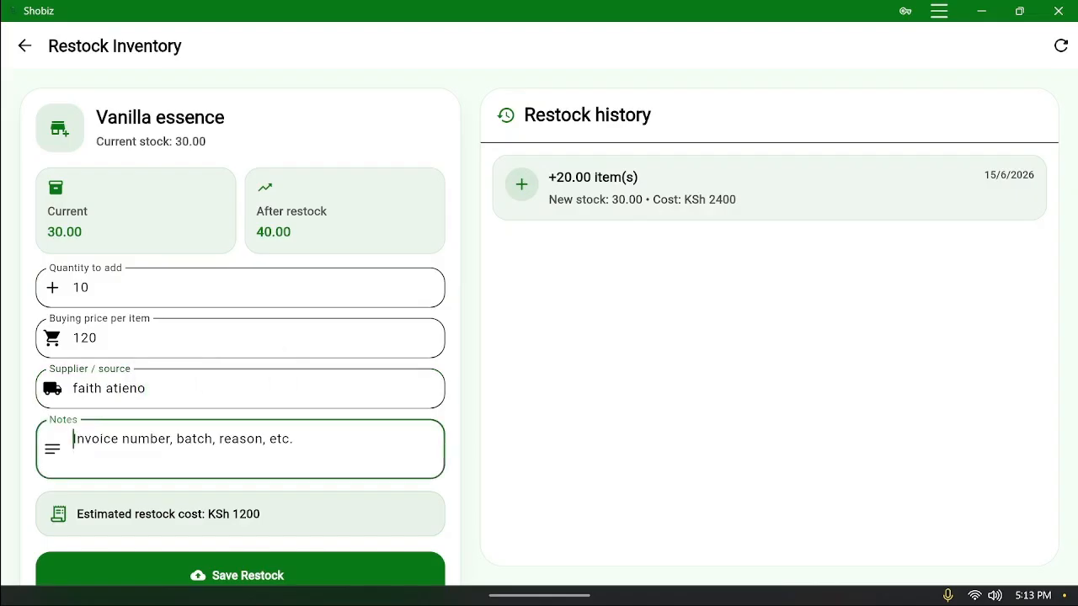
text(Best supplier)
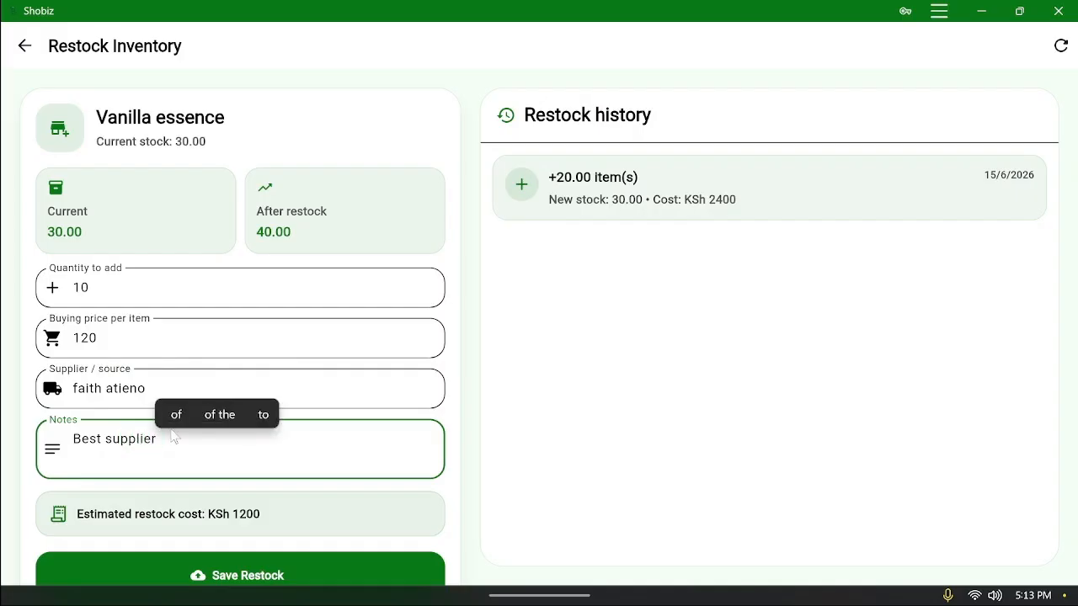
text(0999999)
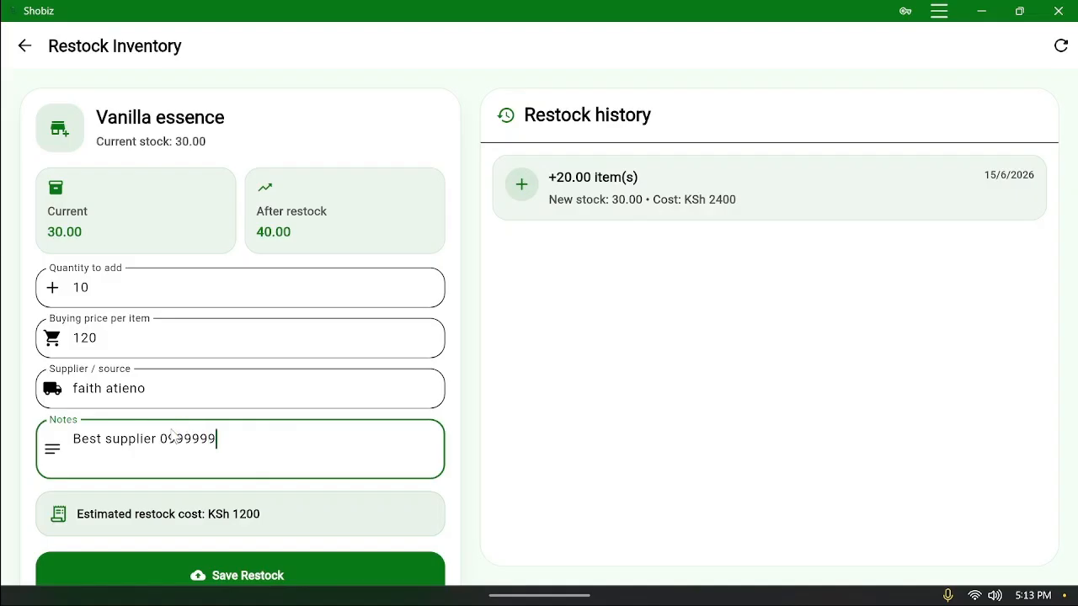
scroll(172, 438, down, 1)
click(241, 527)
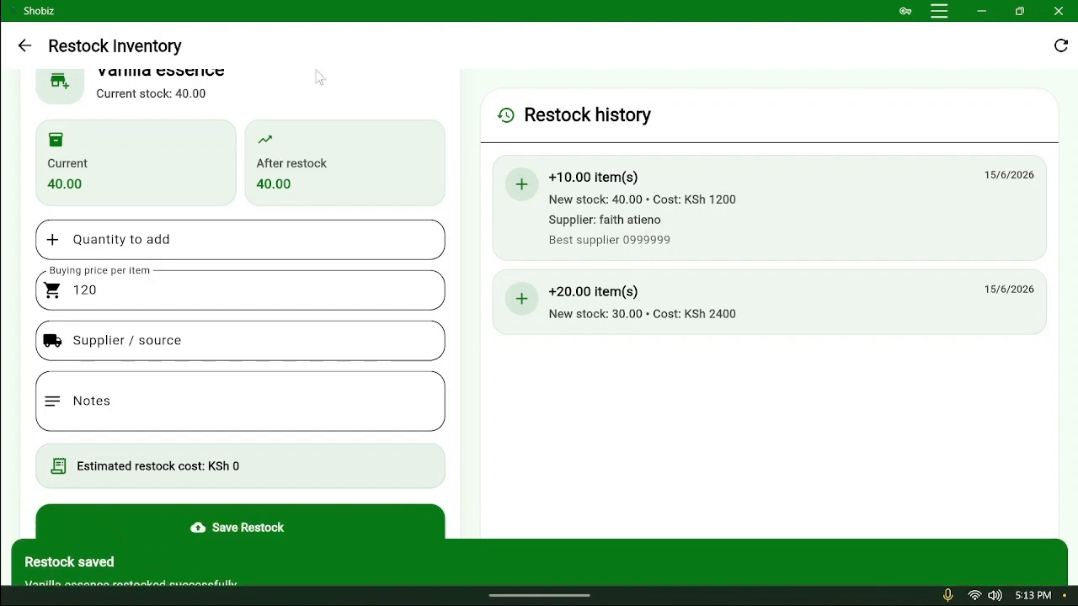
click(25, 45)
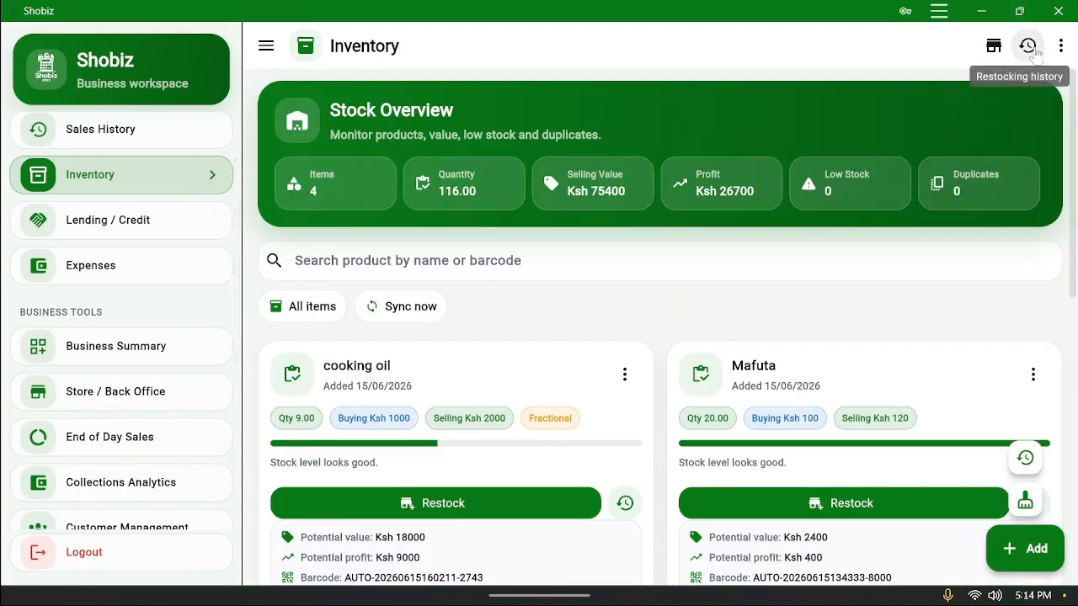
click(1027, 46)
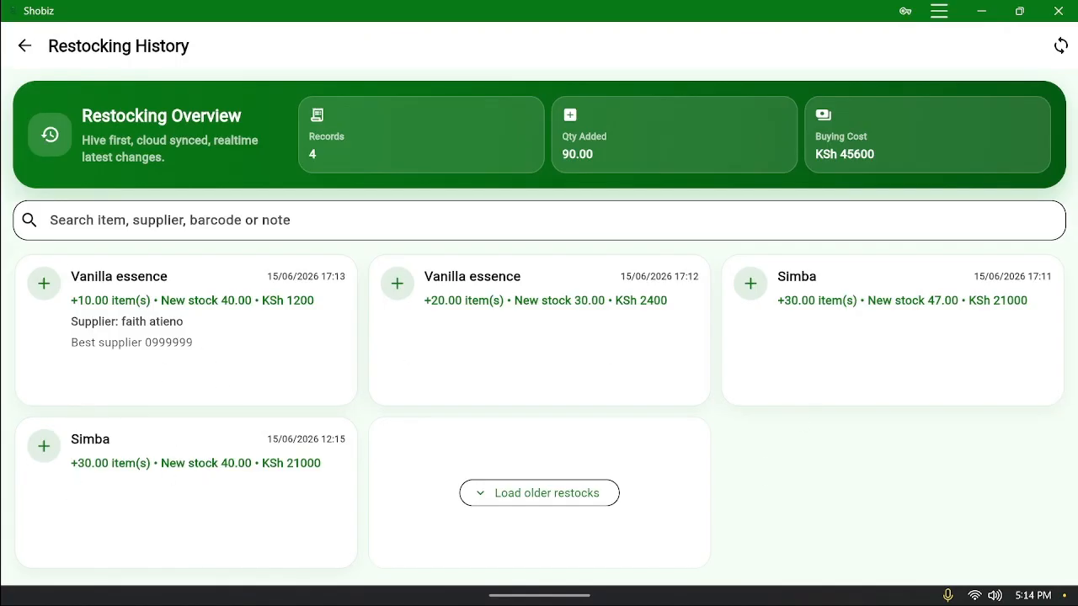
click(24, 46)
scroll(472, 295, down, 2)
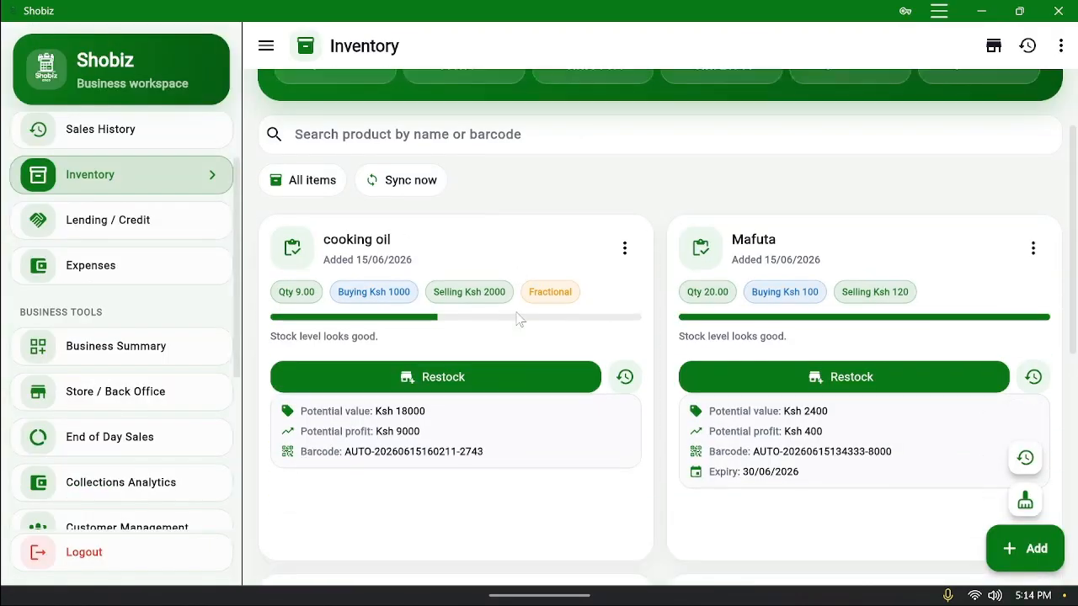
scroll(526, 333, down, 5)
scroll(560, 318, up, 3)
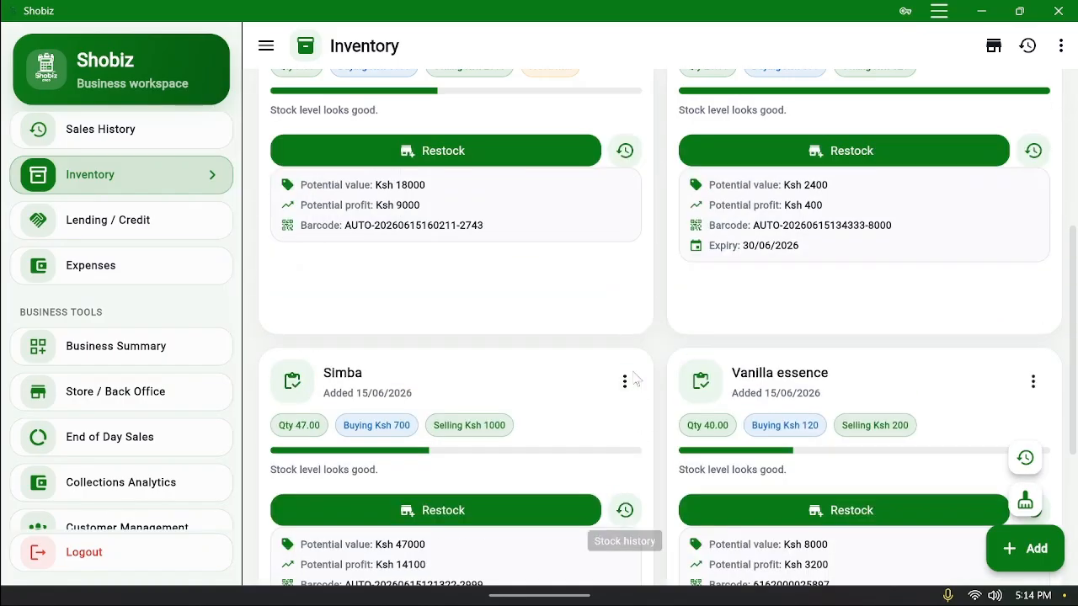
scroll(762, 269, up, 4)
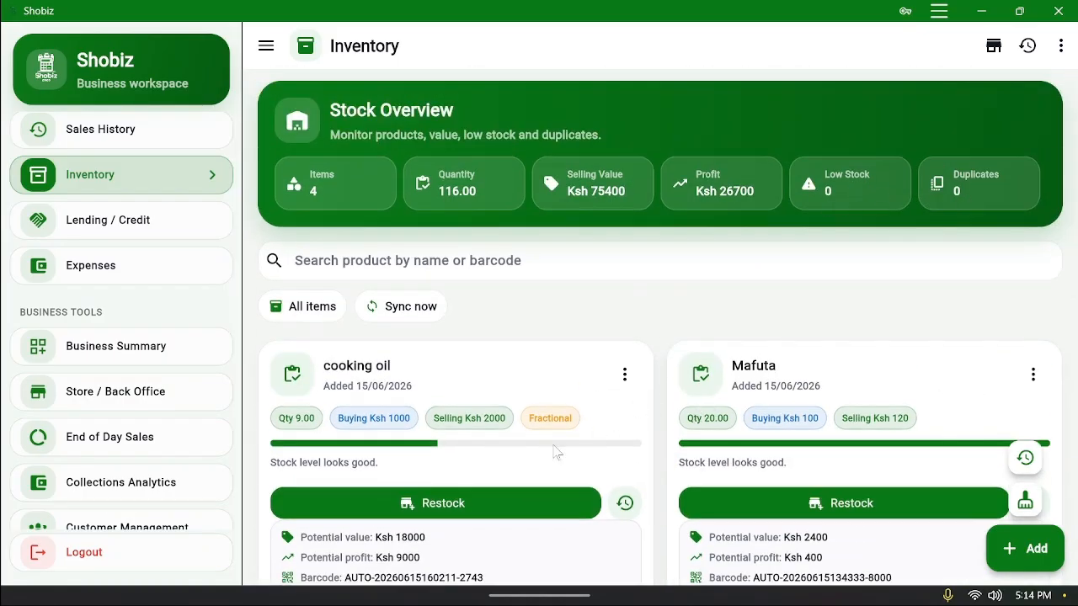
scroll(534, 481, down, 3)
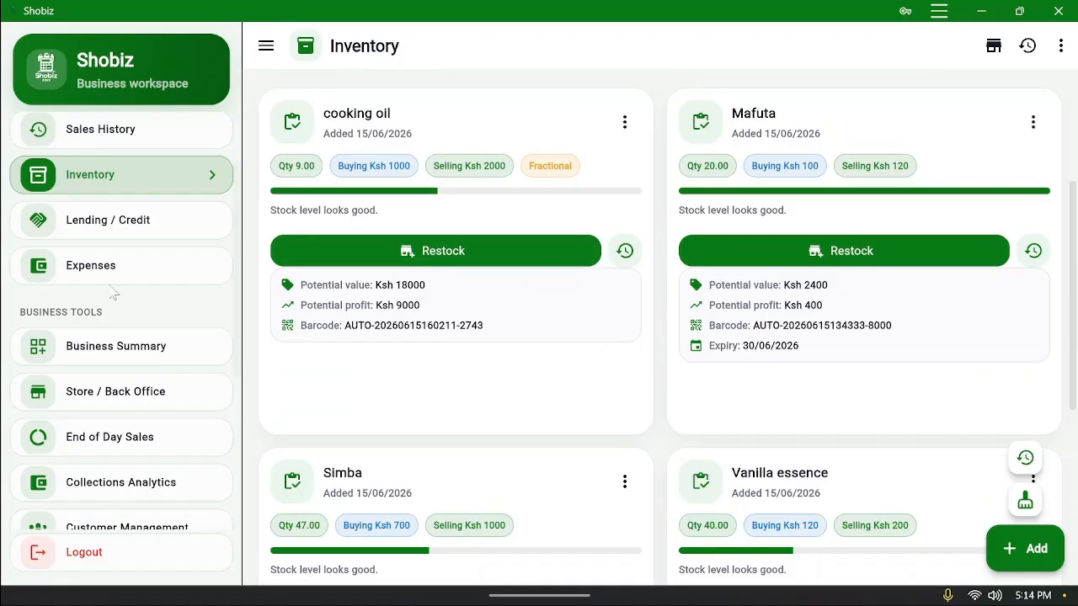
scroll(126, 233, up, 1)
scroll(536, 325, up, 2)
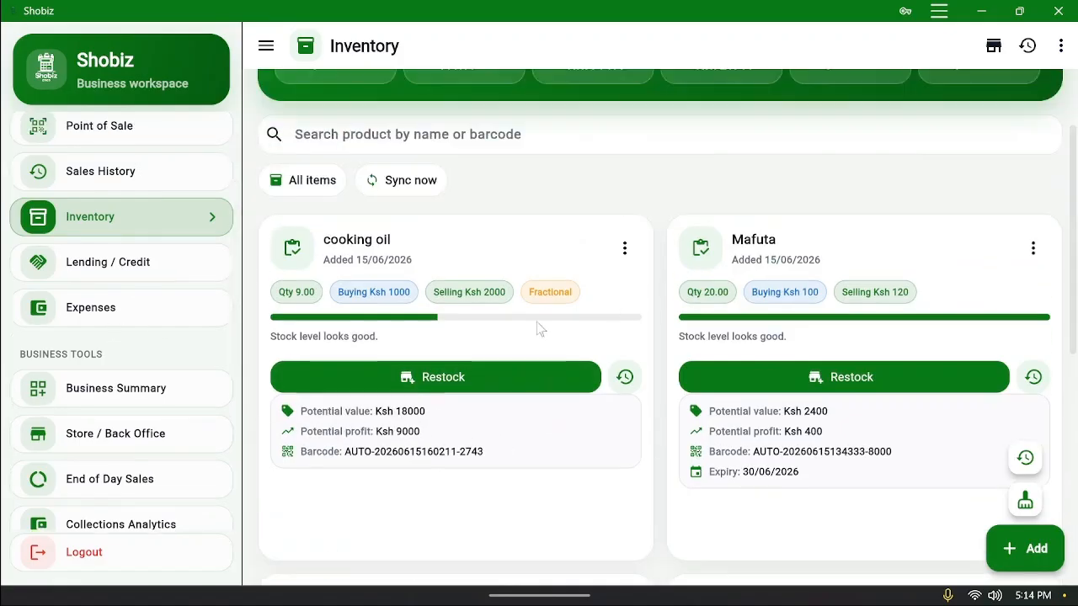
Edit the cooking oil item and save it with quantity 9, buying 1000, selling 2000
click(624, 248)
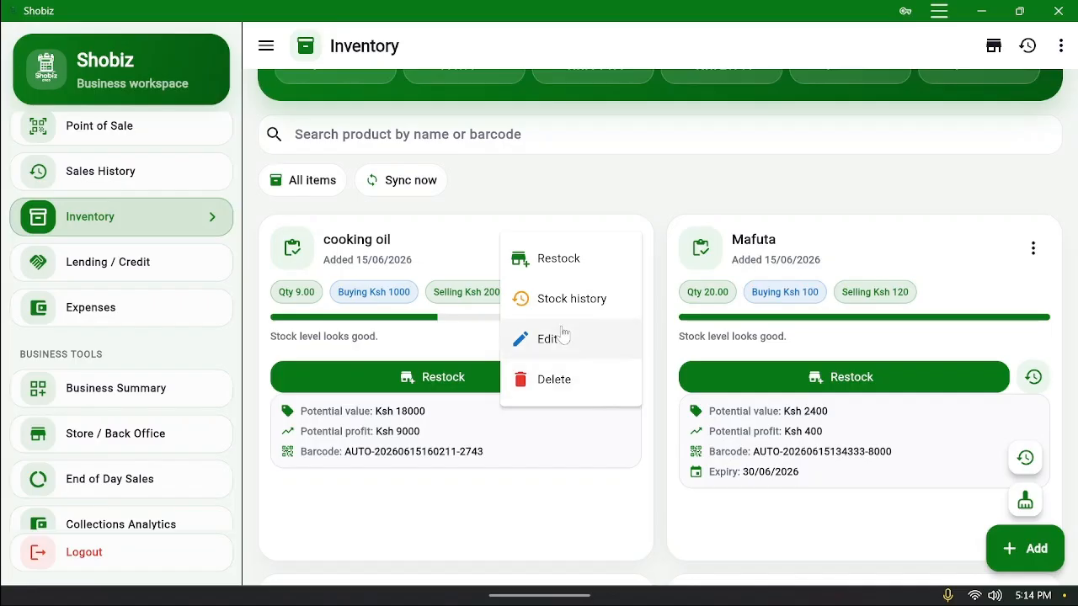
click(598, 152)
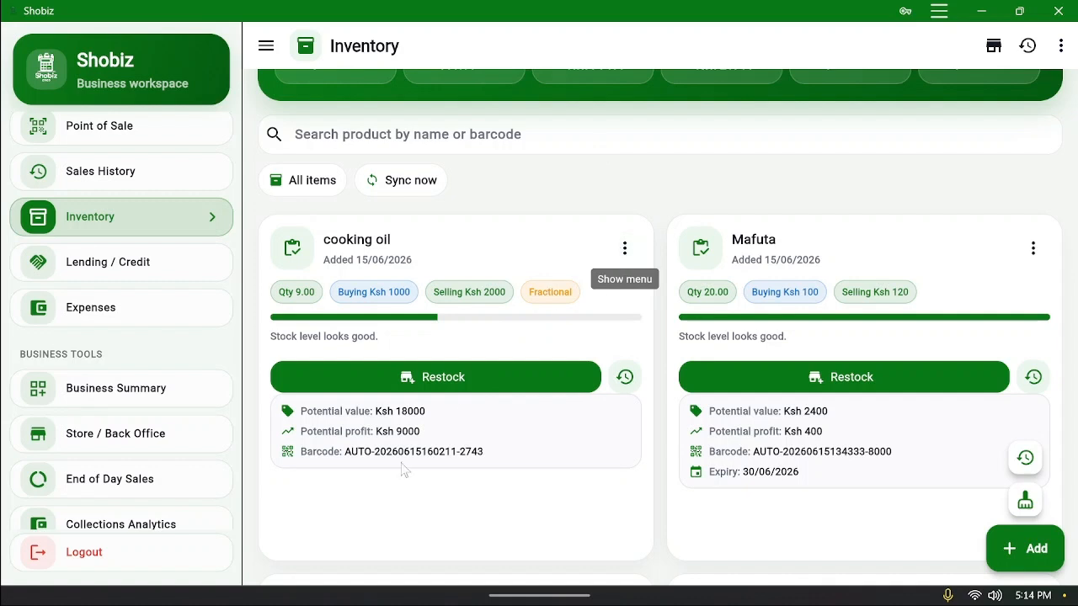
scroll(573, 401, down, 1)
click(625, 208)
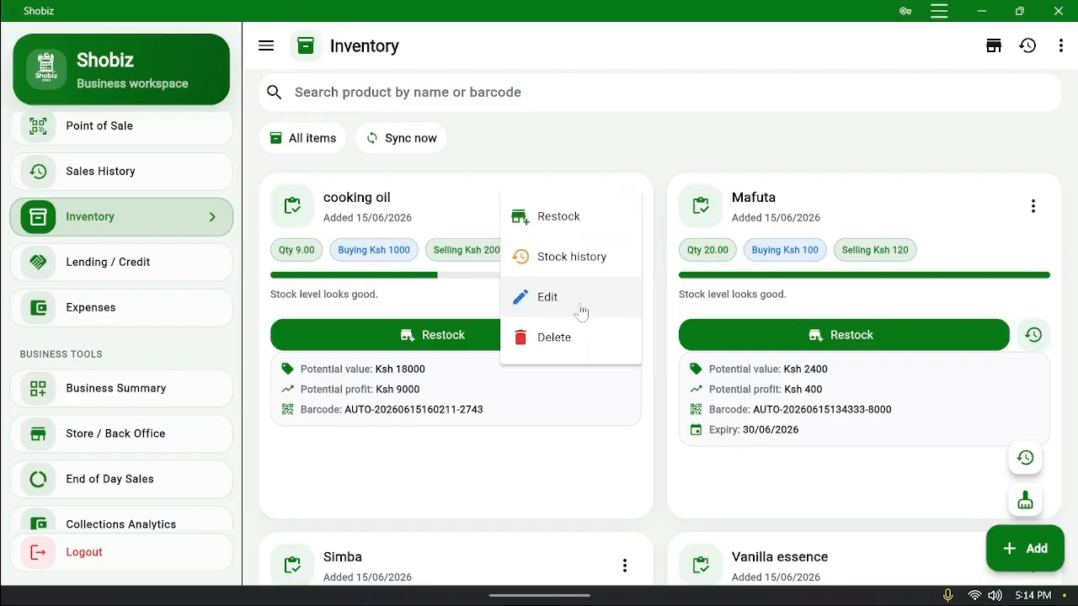
click(587, 312)
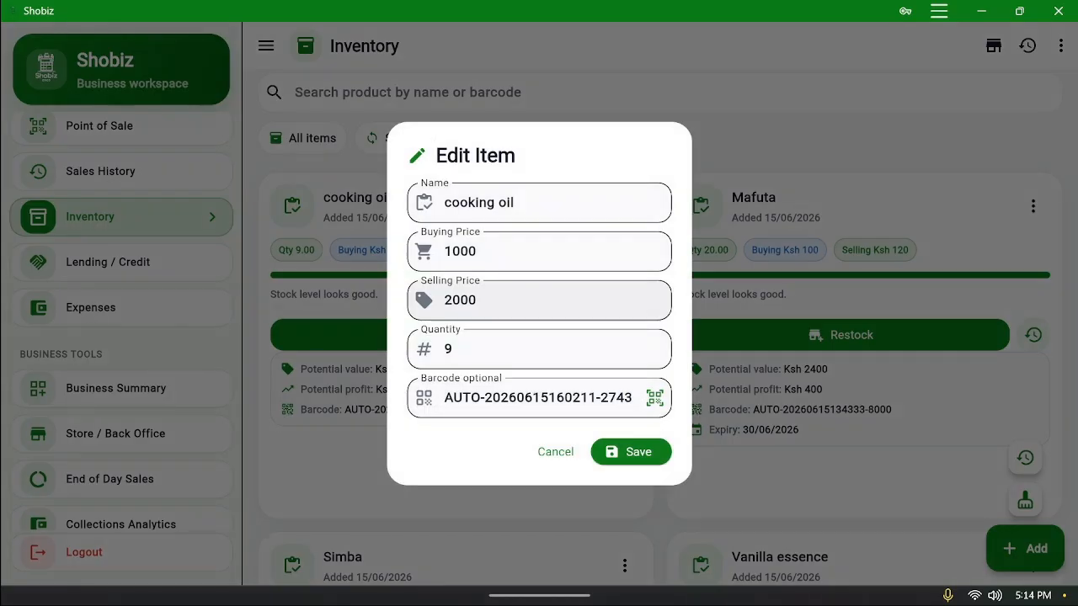
click(625, 448)
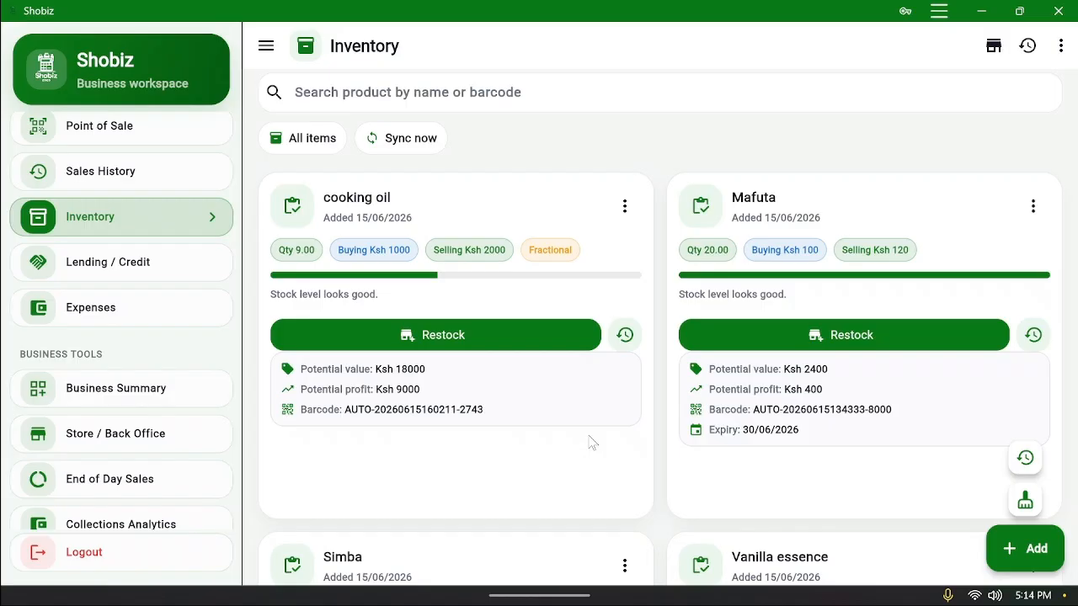
scroll(840, 392, down, 3)
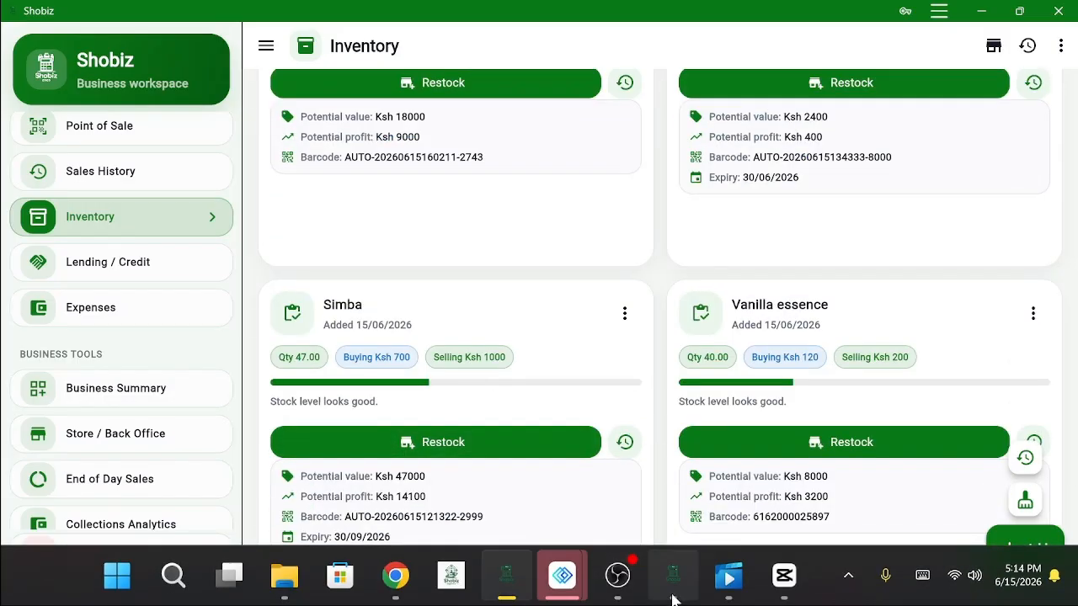
Open Expenses, scroll to Expense History, and bring up the More actions list
click(619, 587)
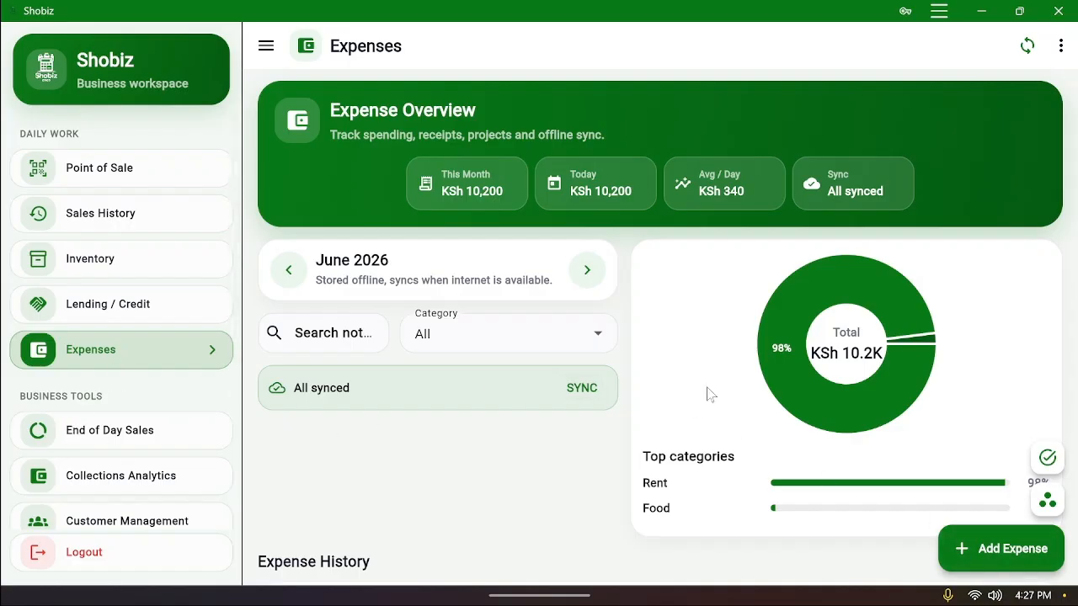
scroll(118, 522, down, 5)
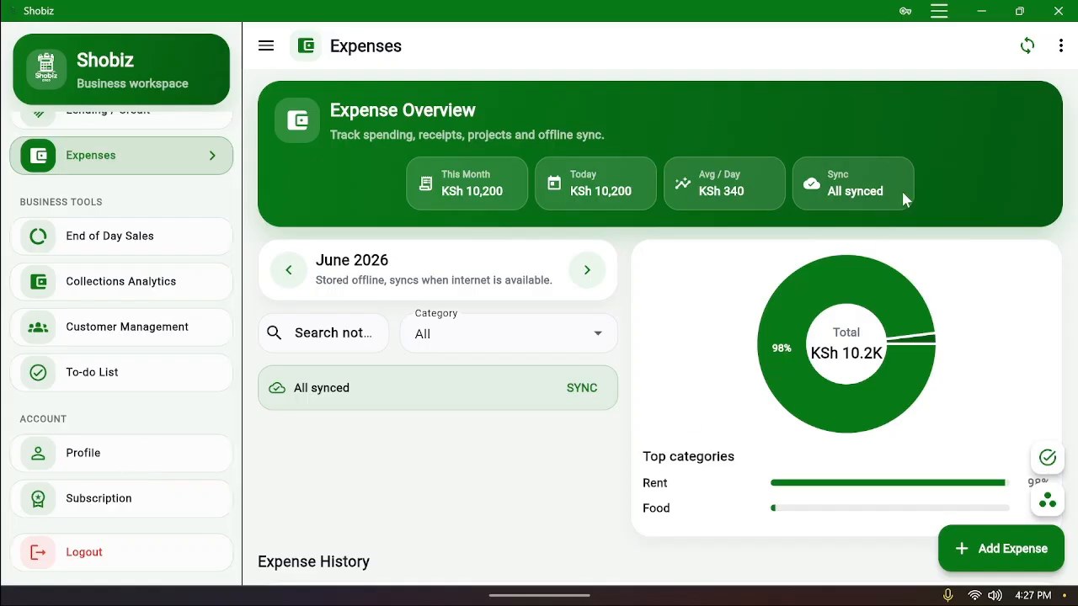
scroll(842, 270, down, 3)
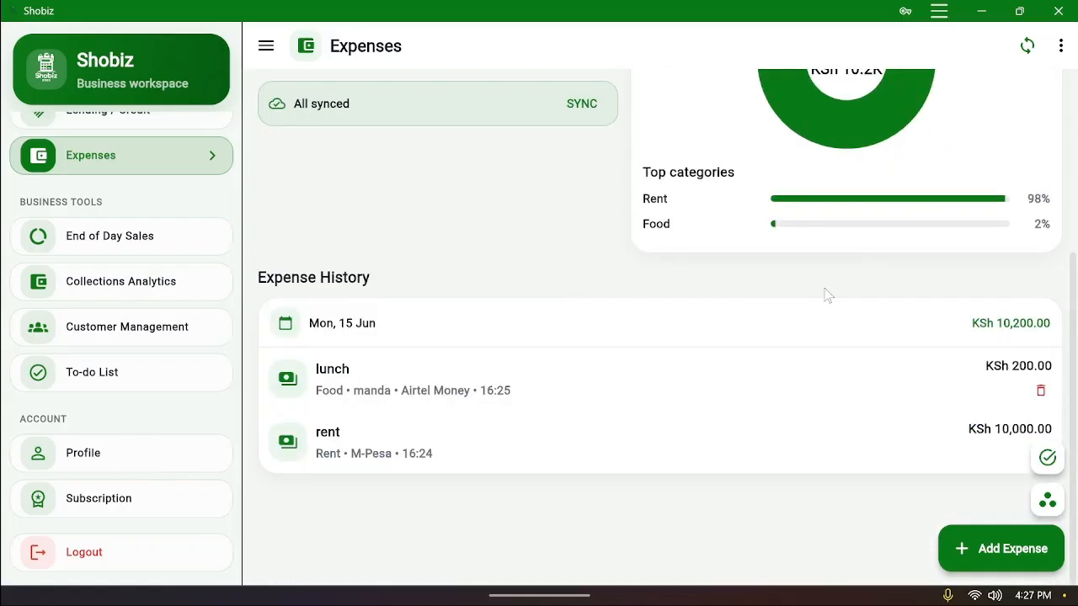
click(1059, 46)
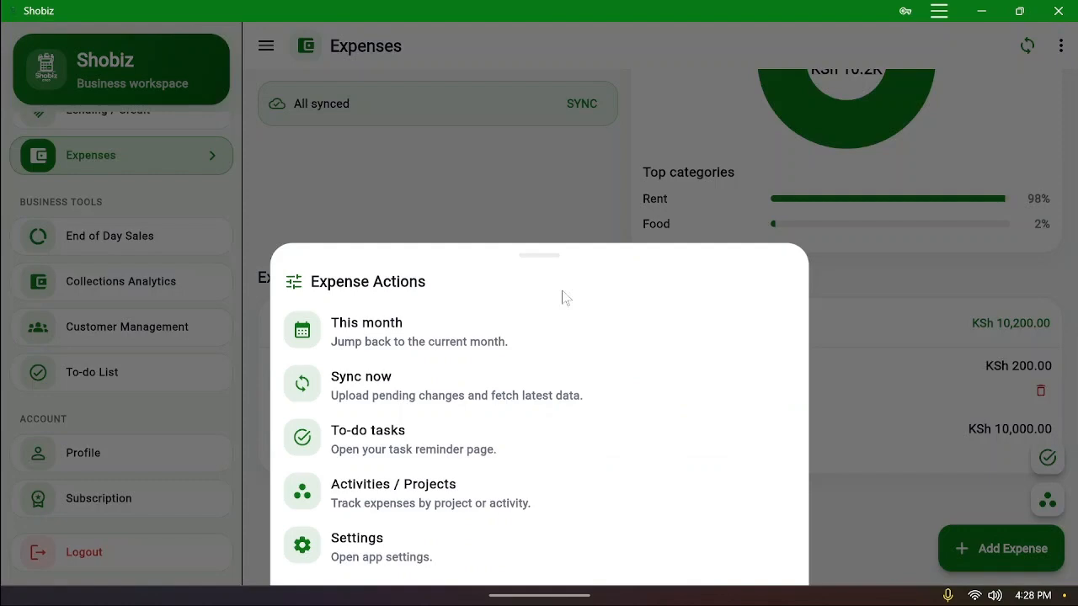
Look through the app Settings page, then return to the Expenses history
click(354, 556)
scroll(358, 367, down, 3)
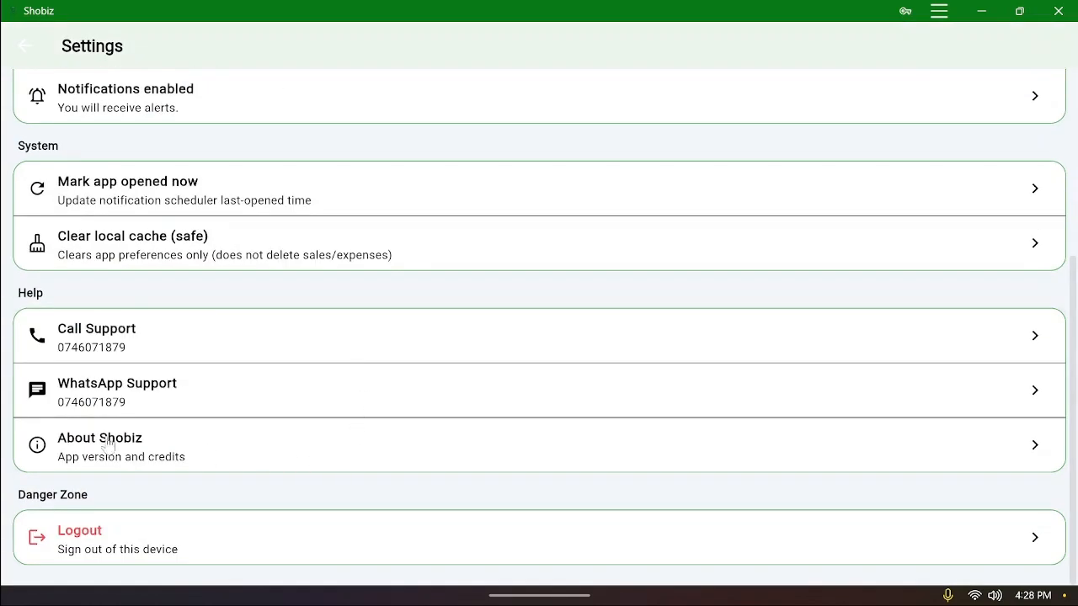
scroll(229, 467, up, 5)
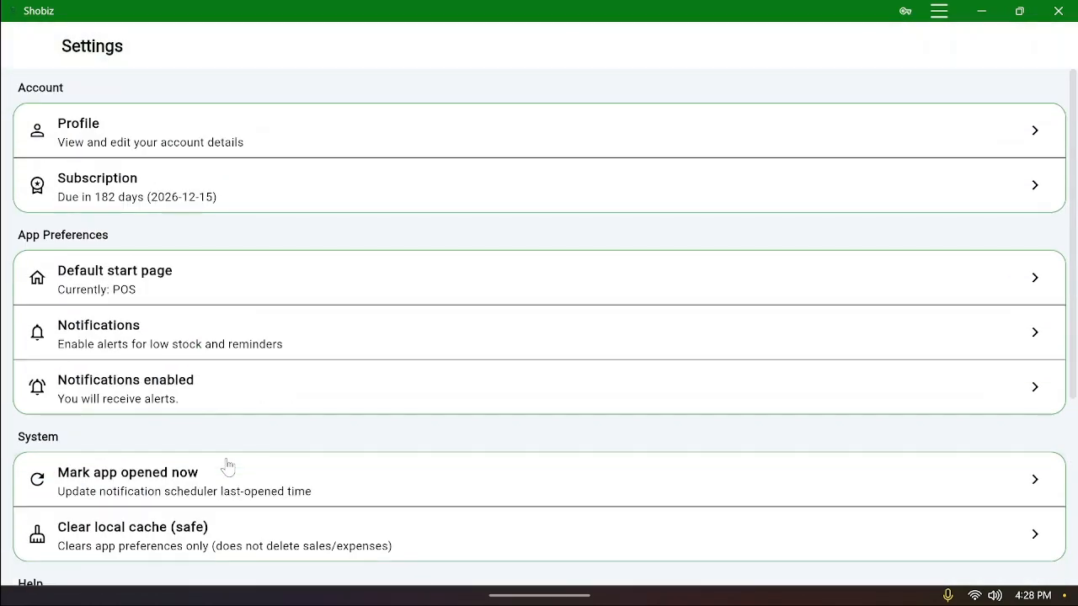
scroll(228, 467, down, 4)
scroll(227, 466, up, 4)
scroll(244, 392, down, 4)
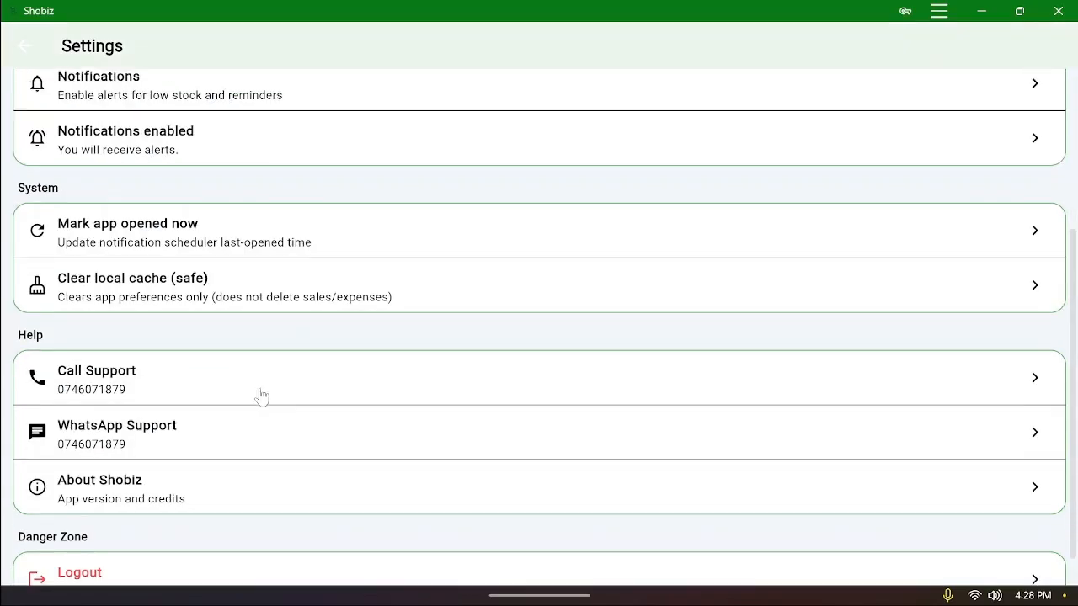
scroll(253, 387, up, 4)
click(28, 48)
scroll(96, 204, up, 3)
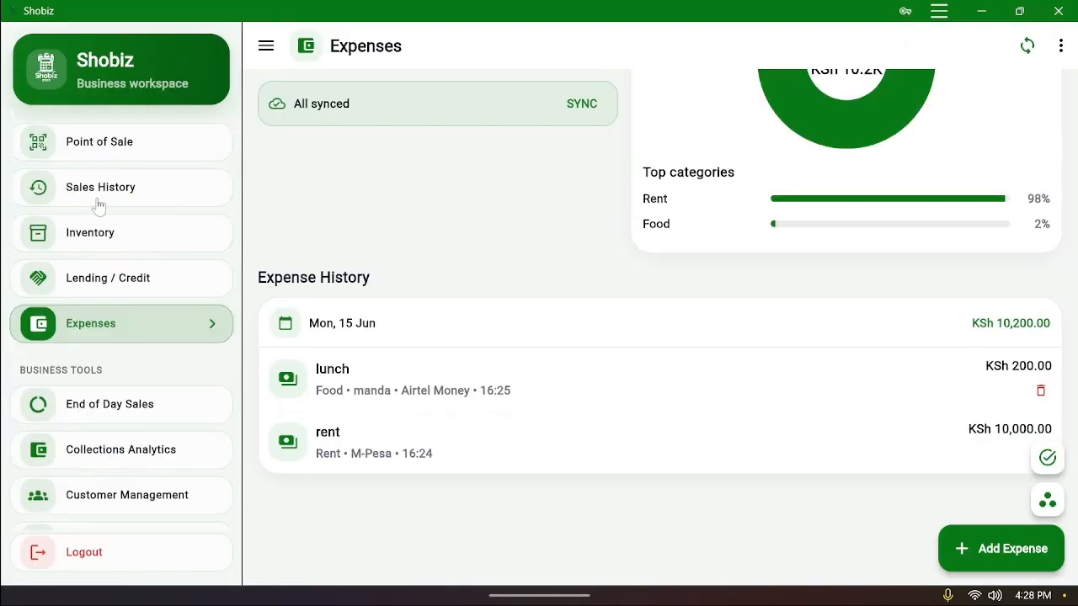
Open Point of Sale and toggle the theme to dark, then back to light
click(110, 185)
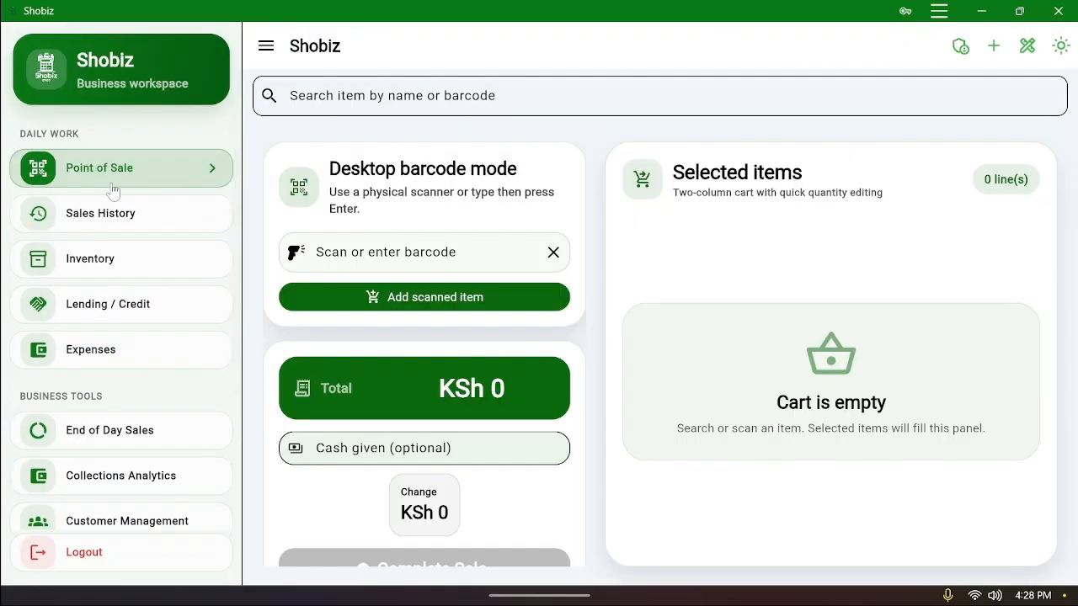
click(1060, 46)
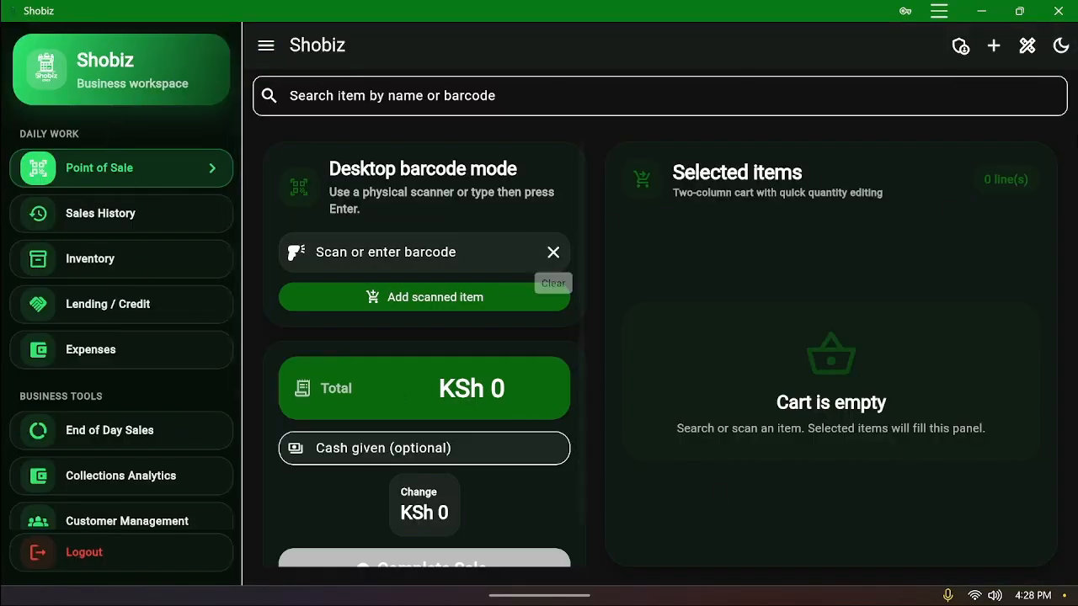
click(1054, 49)
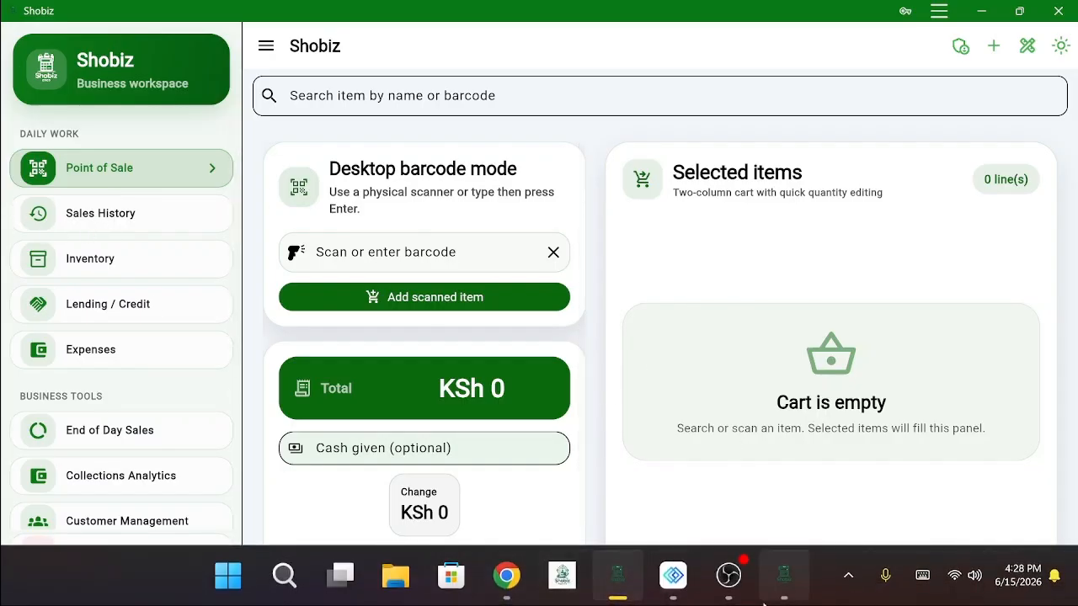
mouse_move(782, 601)
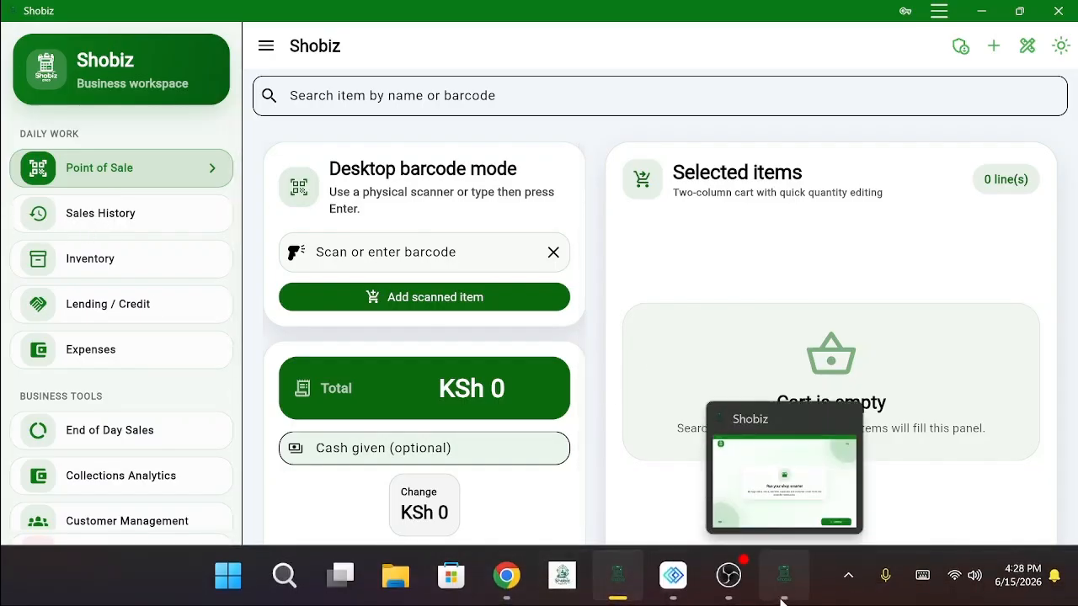
click(846, 585)
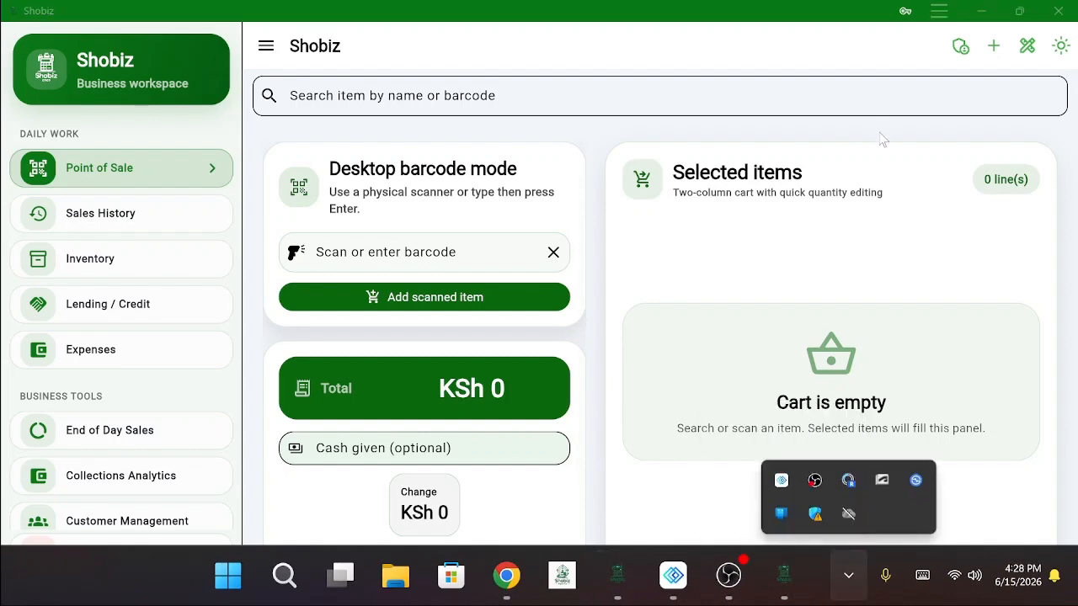